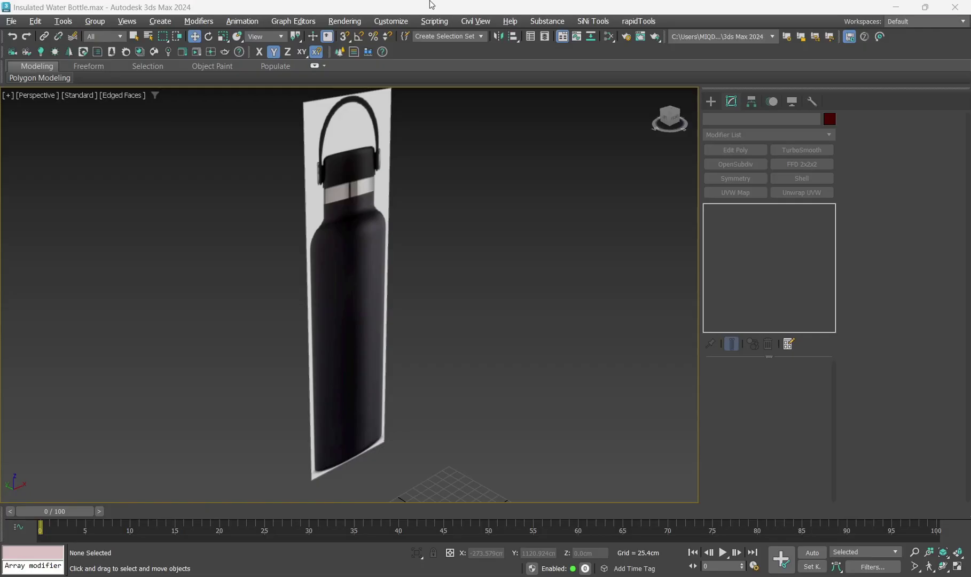
# Draw a standard cylinder at the grid centre
pyautogui.click(431, 4)
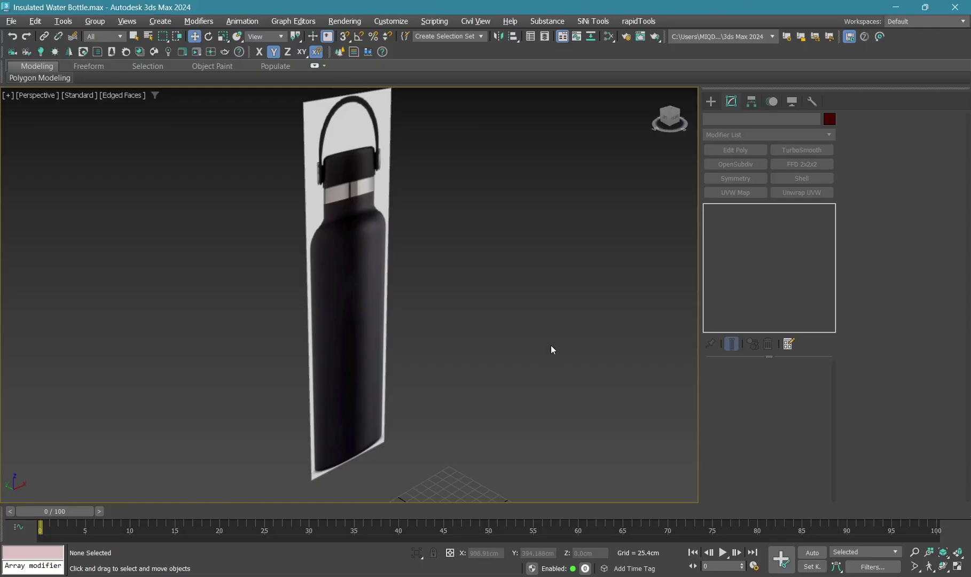
pyautogui.scroll(-3, 410, 299)
pyautogui.click(710, 102)
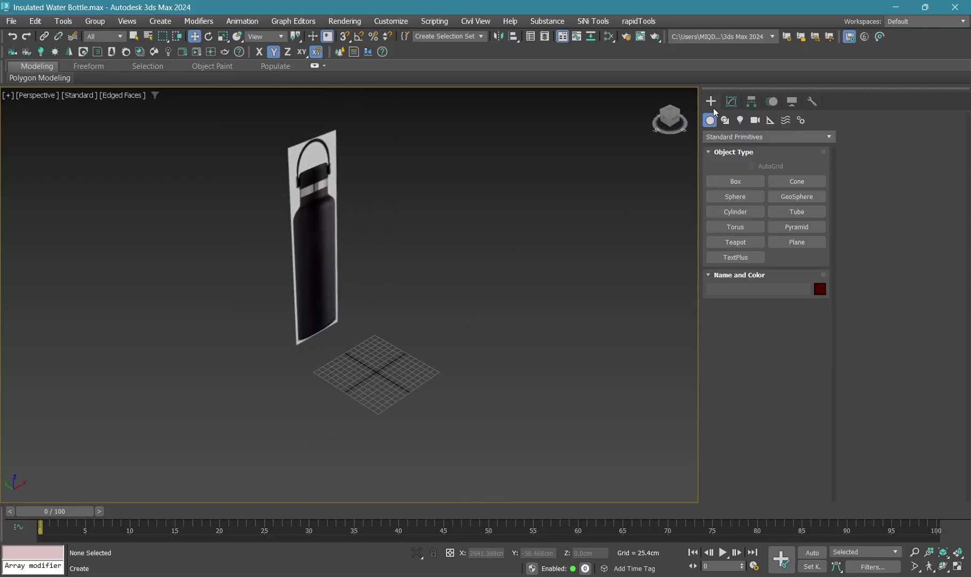
pyautogui.moveTo(374, 373); pyautogui.dragTo(384, 381)
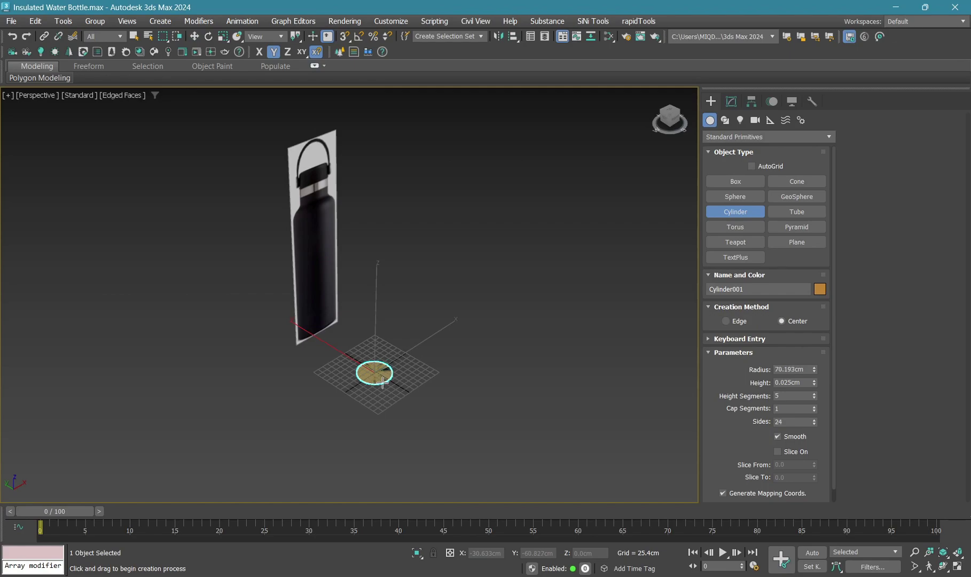
pyautogui.click(374, 251)
# Raise the cylinder into the bottle reference and centre it at X 0
pyautogui.press('w')
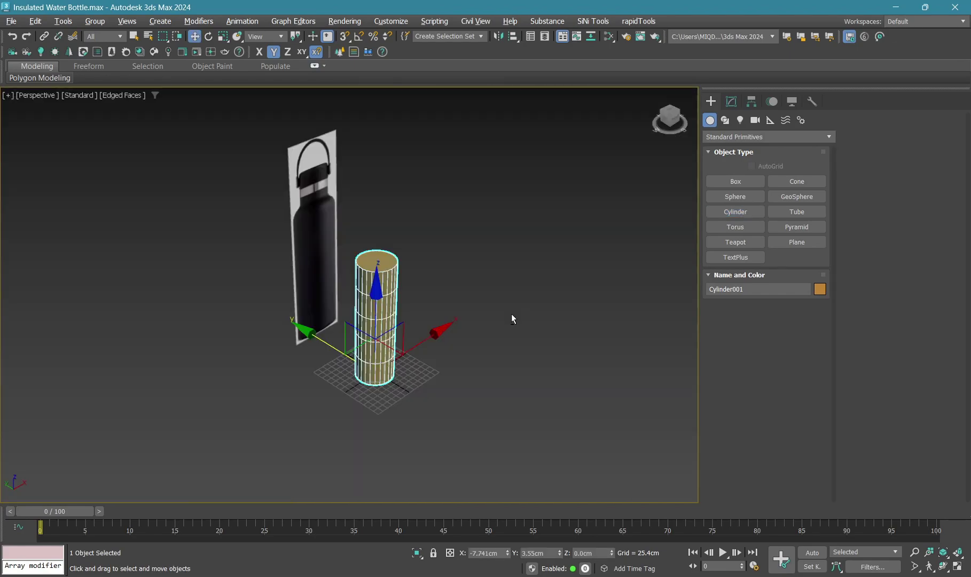
pyautogui.hotkey('alt', 'w')
pyautogui.hotkey('alt', 'w')
pyautogui.scroll(5, 375, 401)
pyautogui.scroll(-3, 385, 377)
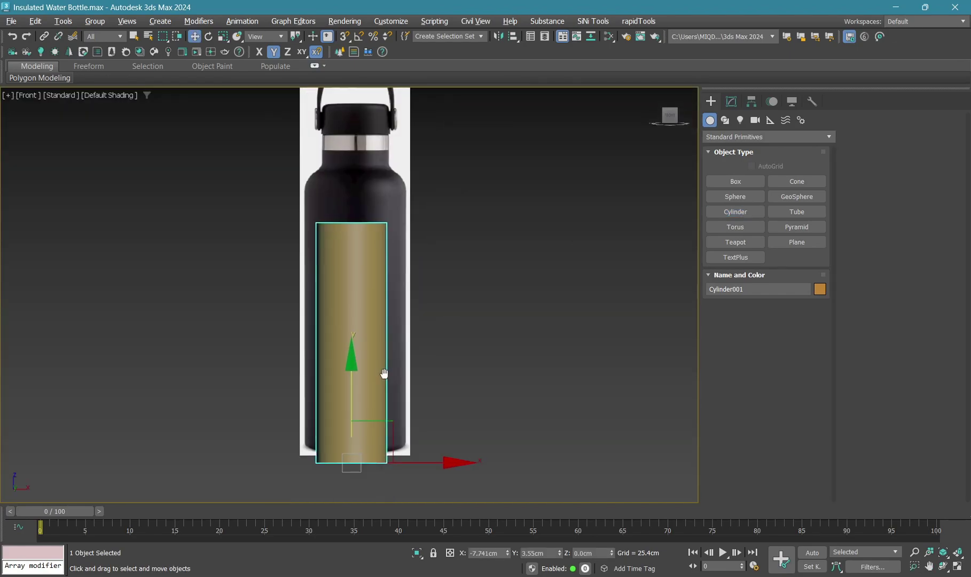
pyautogui.scroll(3, 374, 395)
pyautogui.moveTo(362, 427); pyautogui.dragTo(362, 390)
pyautogui.rightClick(506, 553)
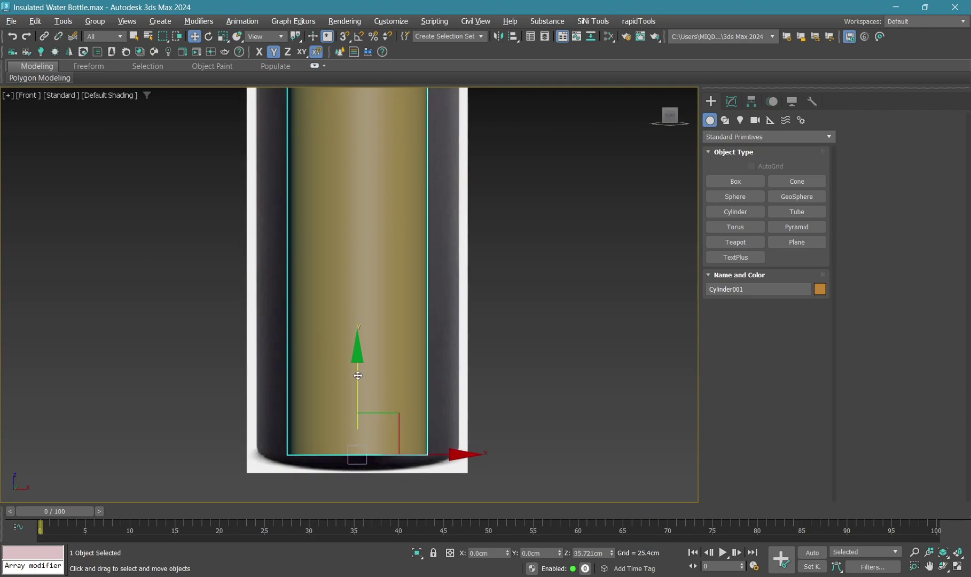
# Set the cylinder's radius to 108.354cm and height to 609.735cm
pyautogui.click(731, 101)
pyautogui.moveTo(815, 383); pyautogui.dragTo(811, 361)
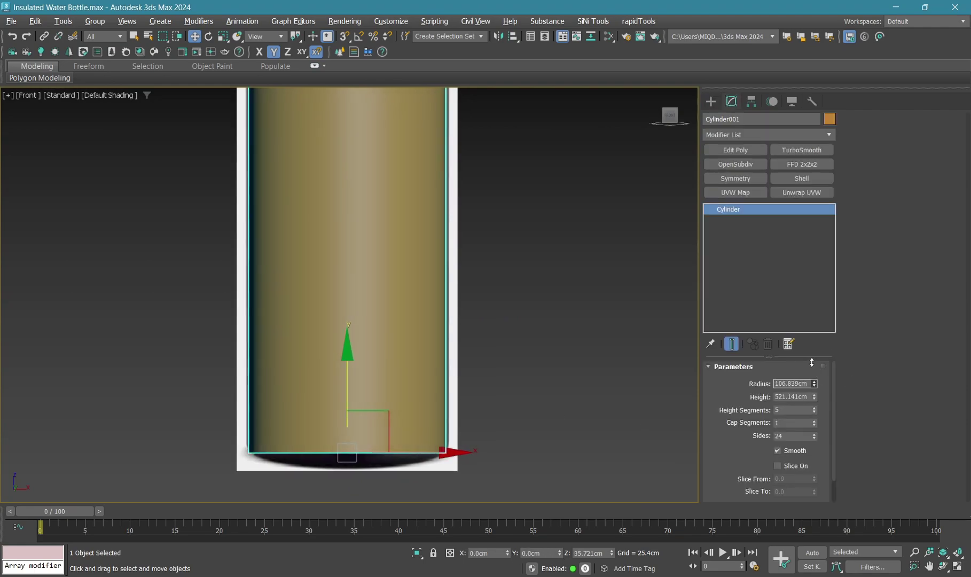
pyautogui.moveTo(395, 266); pyautogui.dragTo(374, 426, button='middle')
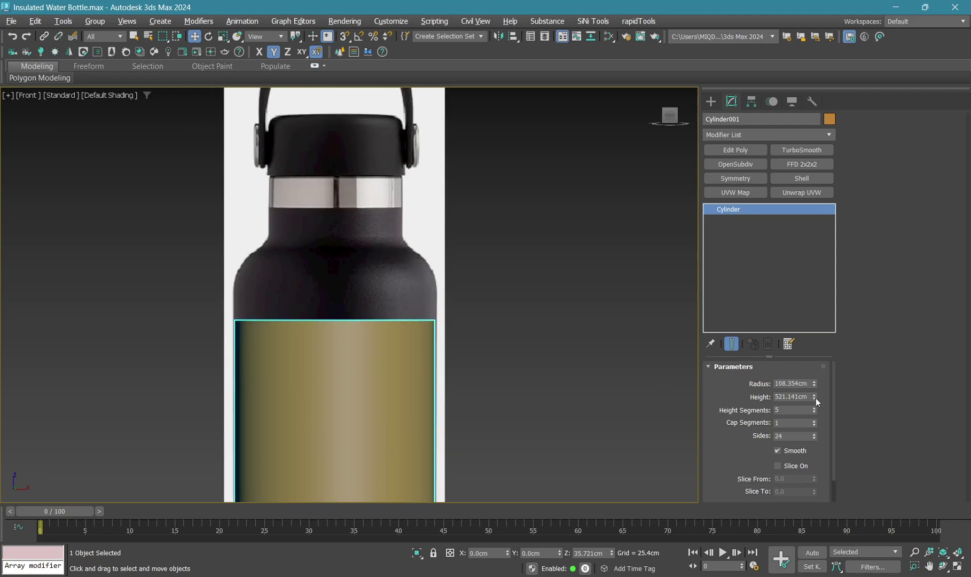
pyautogui.moveTo(814, 396); pyautogui.dragTo(813, 390)
# Add an Edit Poly modifier to the cylinder and select its top cap polygon
pyautogui.hotkey('alt', 'w')
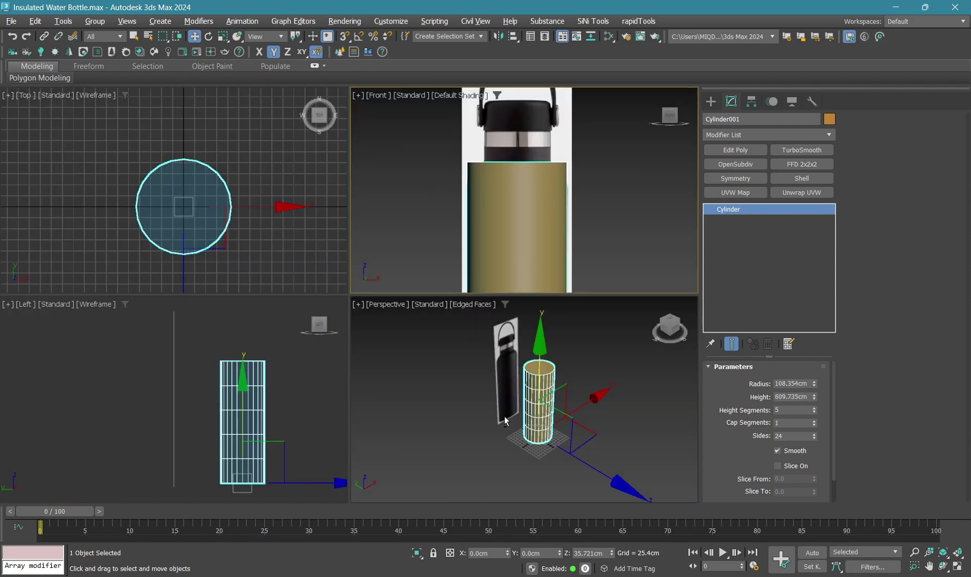
pyautogui.middleClick(423, 337)
pyautogui.hotkey('alt', 'w')
pyautogui.scroll(3, 422, 337)
pyautogui.click(736, 149)
pyautogui.press('4')
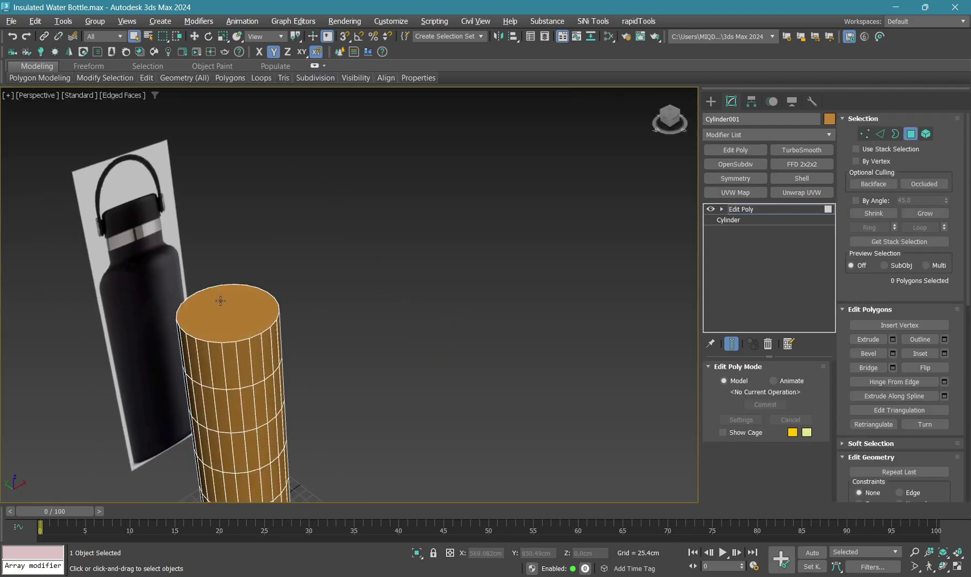
pyautogui.click(219, 309)
# Frame the top cap in the viewports and grow the selection to the neck polygons
pyautogui.hotkey('alt', 'w')
pyautogui.middleClick(383, 253)
pyautogui.hotkey('alt', 'w')
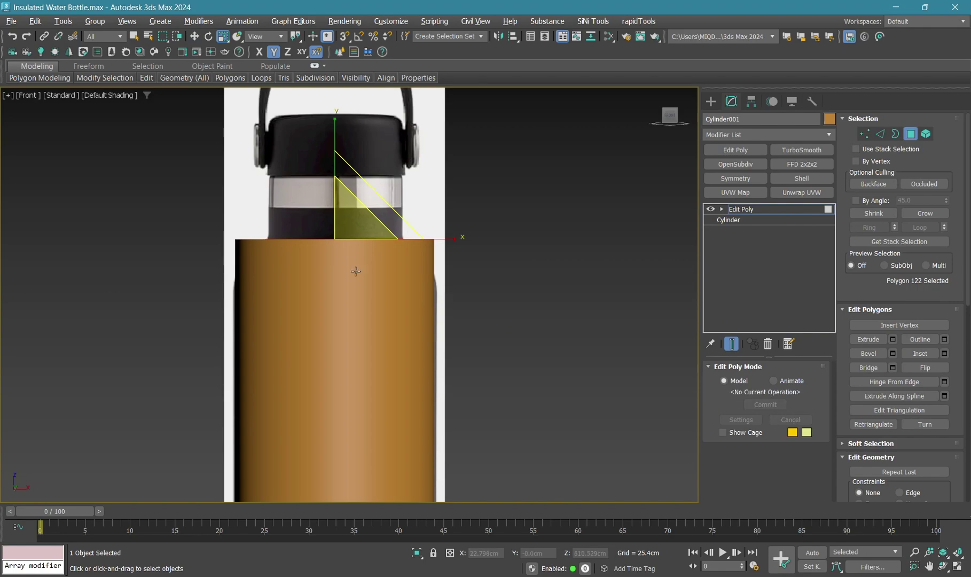
pyautogui.hotkey('alt', 'w')
pyautogui.middleClick(455, 357)
pyautogui.hotkey('alt', 'w')
pyautogui.scroll(3, 247, 338)
pyautogui.hotkey('alt', 'w')
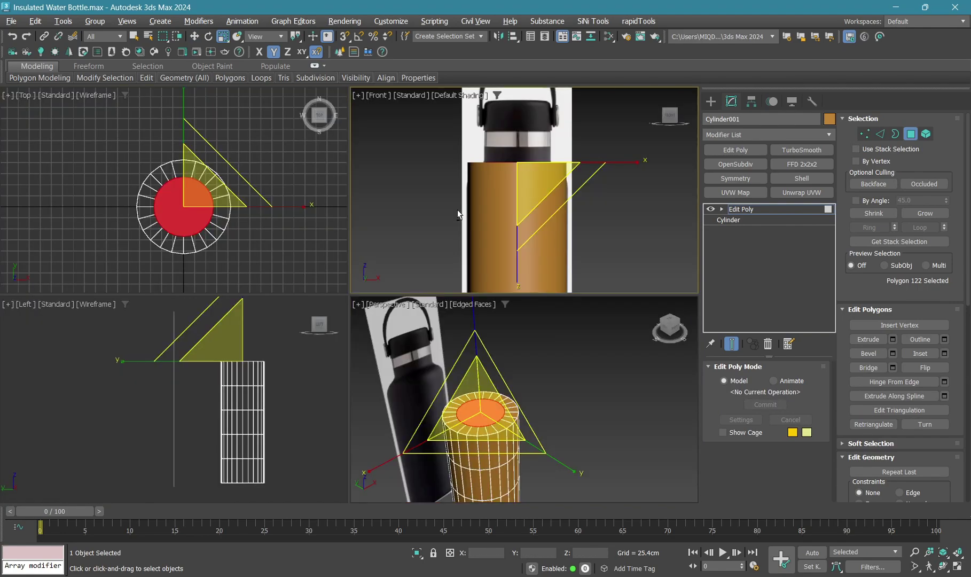
pyautogui.middleClick(457, 209)
pyautogui.hotkey('alt', 'w')
pyautogui.press('w')
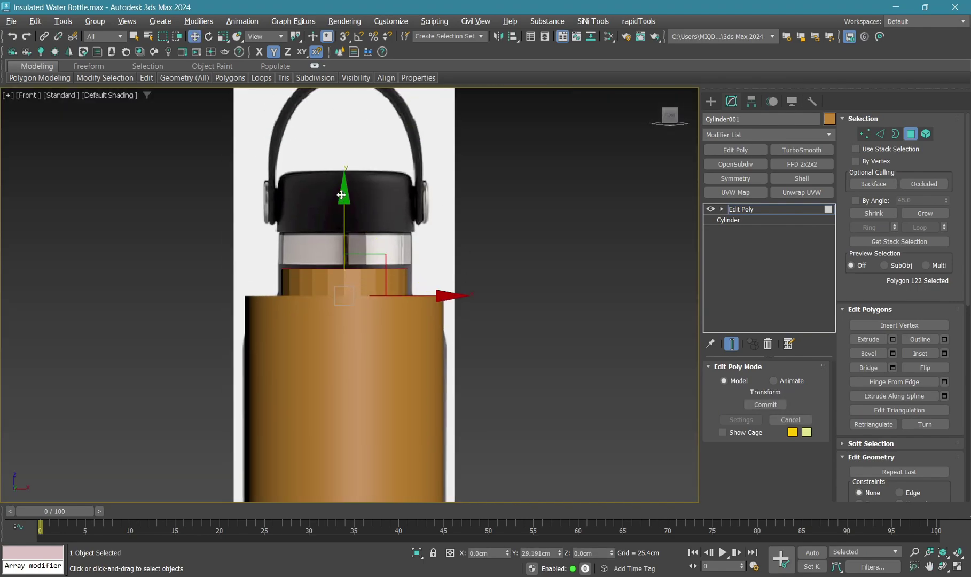
pyautogui.click(925, 214)
# Scale the neck polygons to 104% in the XY plane
pyautogui.hotkey('alt', 'w')
pyautogui.middleClick(427, 363)
pyautogui.hotkey('alt', 'w')
pyautogui.press('r')
pyautogui.hotkey('alt', 'w')
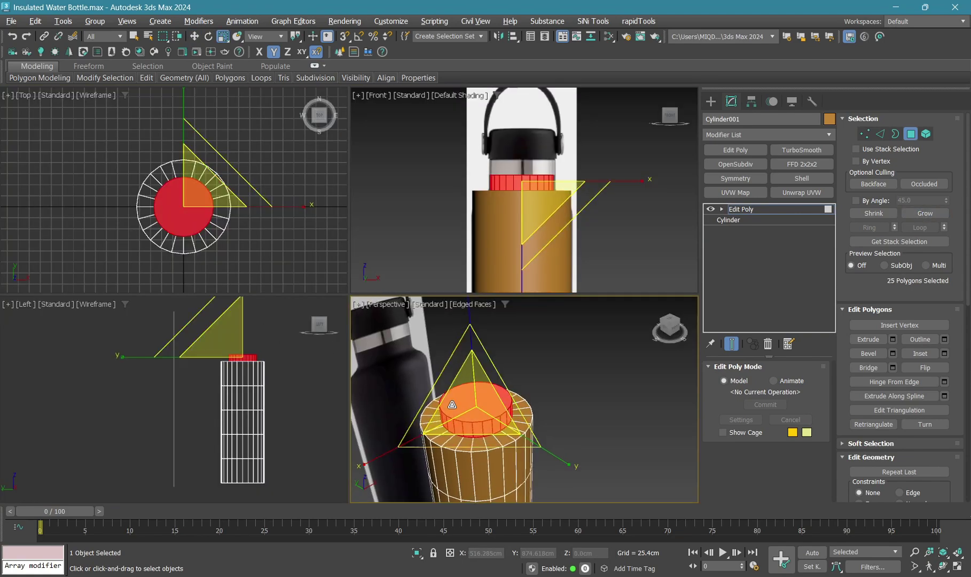
pyautogui.keyDown('alt'); pyautogui.moveTo(452, 404); pyautogui.dragTo(477, 427, button='middle'); pyautogui.keyUp('alt')
pyautogui.moveTo(476, 427); pyautogui.dragTo(479, 430)
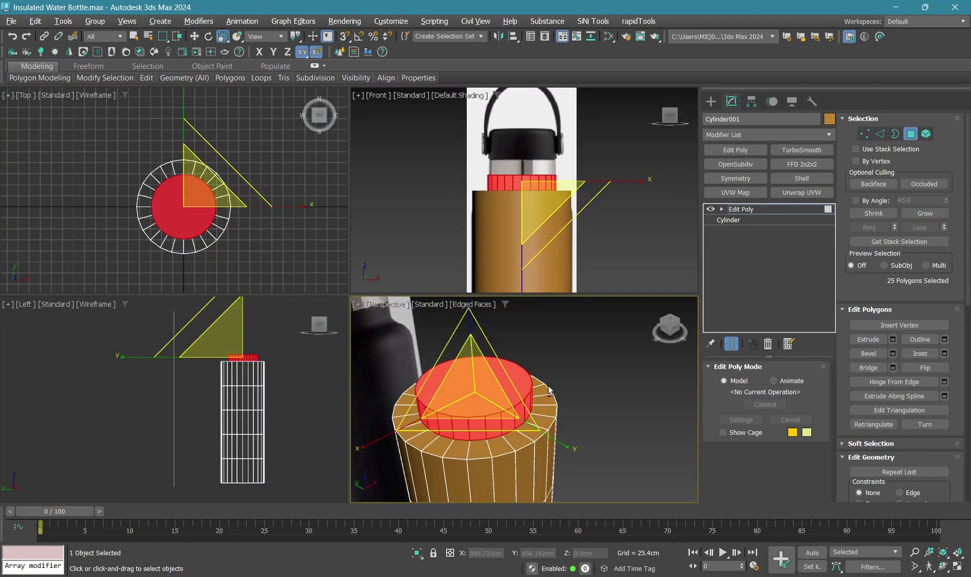
# Clear the polygon selection and view the whole cylinder
pyautogui.hotkey('alt', 'w')
pyautogui.scroll(-5, 465, 298)
pyautogui.click(465, 297)
pyautogui.keyDown('alt'); pyautogui.moveTo(465, 297); pyautogui.dragTo(415, 298, button='middle'); pyautogui.keyUp('alt')
# Select the bottom cap polygon and shrink it into the first inset ring
pyautogui.scroll(3, 400, 420)
pyautogui.press('q')
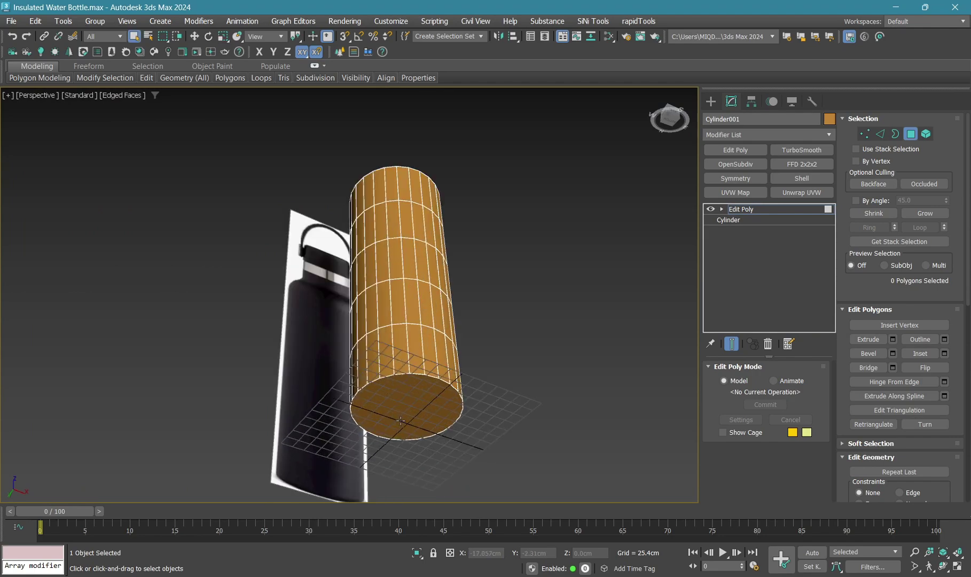
pyautogui.click(409, 387)
pyautogui.scroll(2, 409, 388)
pyautogui.scroll(3, 400, 395)
pyautogui.press('r')
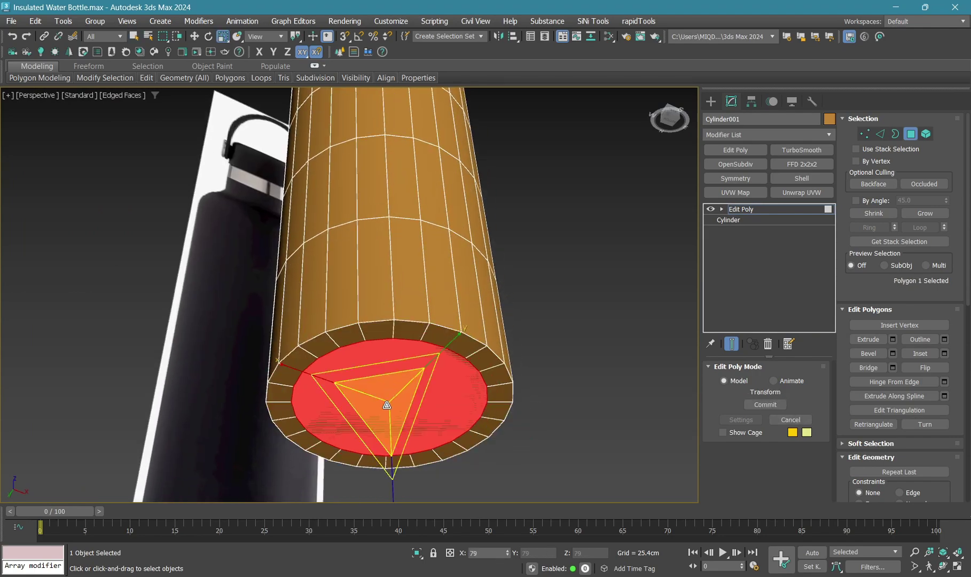
pyautogui.press('w')
pyautogui.press('r')
pyautogui.moveTo(386, 407); pyautogui.dragTo(392, 418)
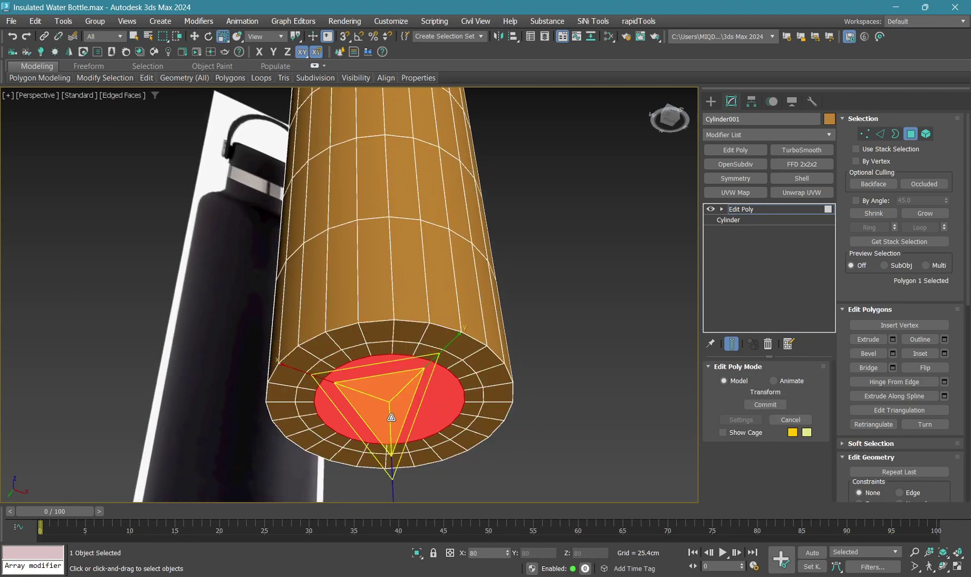
# Scale the bottom cap to 90%, then much smaller into a small centre polygon
pyautogui.press('w')
pyautogui.press('r')
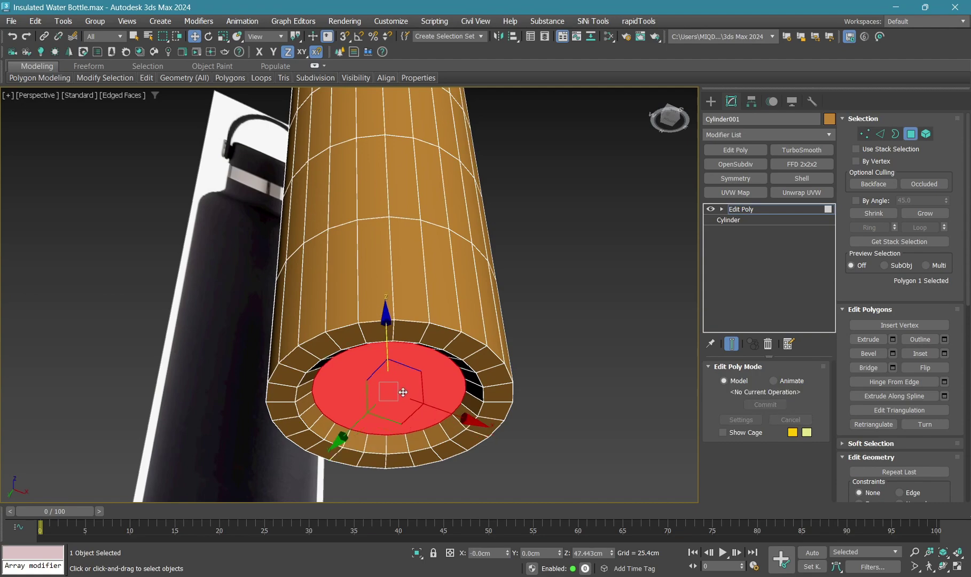
pyautogui.keyDown('alt'); pyautogui.moveTo(387, 352); pyautogui.dragTo(401, 396, button='middle'); pyautogui.keyUp('alt')
pyautogui.moveTo(401, 397); pyautogui.dragTo(381, 414)
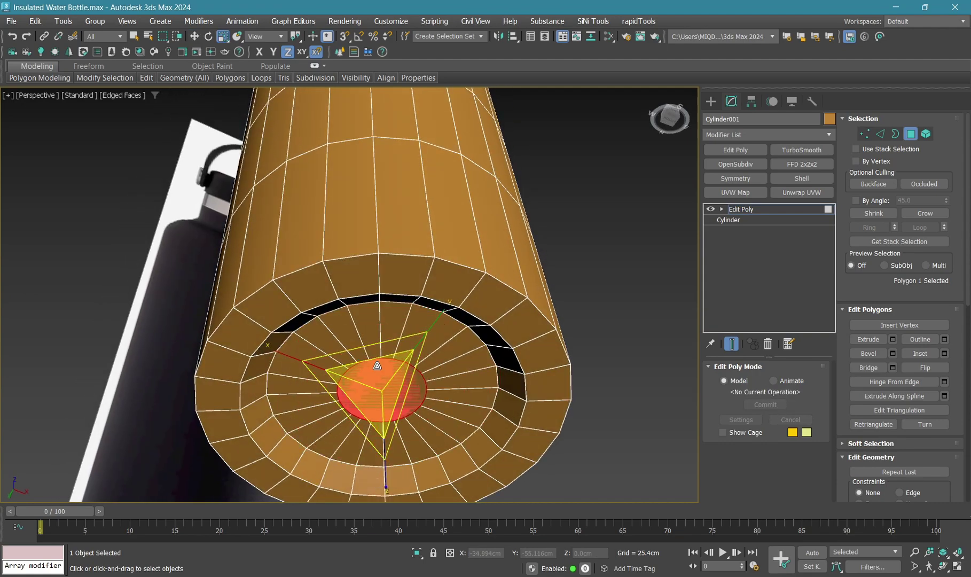
pyautogui.keyDown('alt'); pyautogui.moveTo(382, 414); pyautogui.dragTo(372, 341, button='middle'); pyautogui.keyUp('alt')
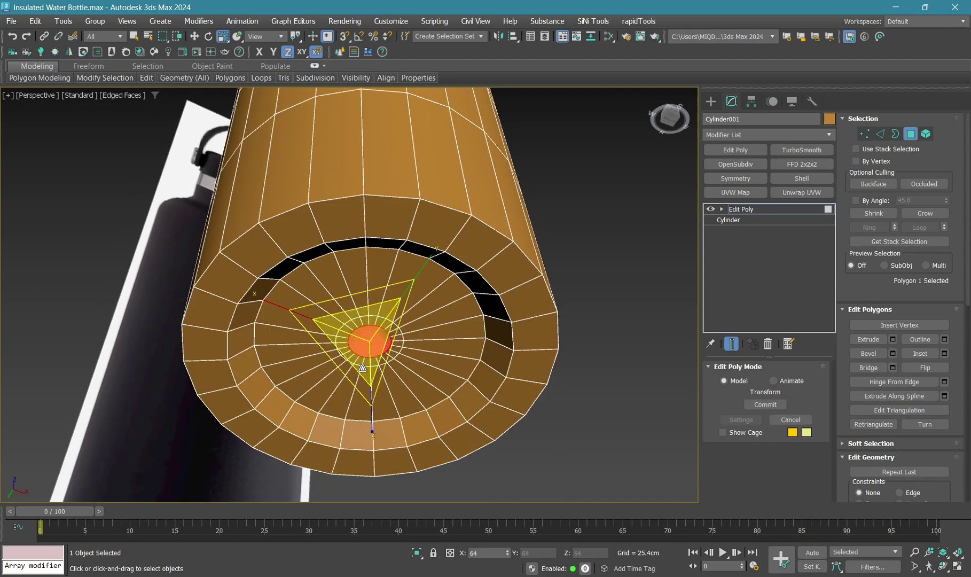
# Orbit around the bottom to inspect the small centre polygon
pyautogui.press('w')
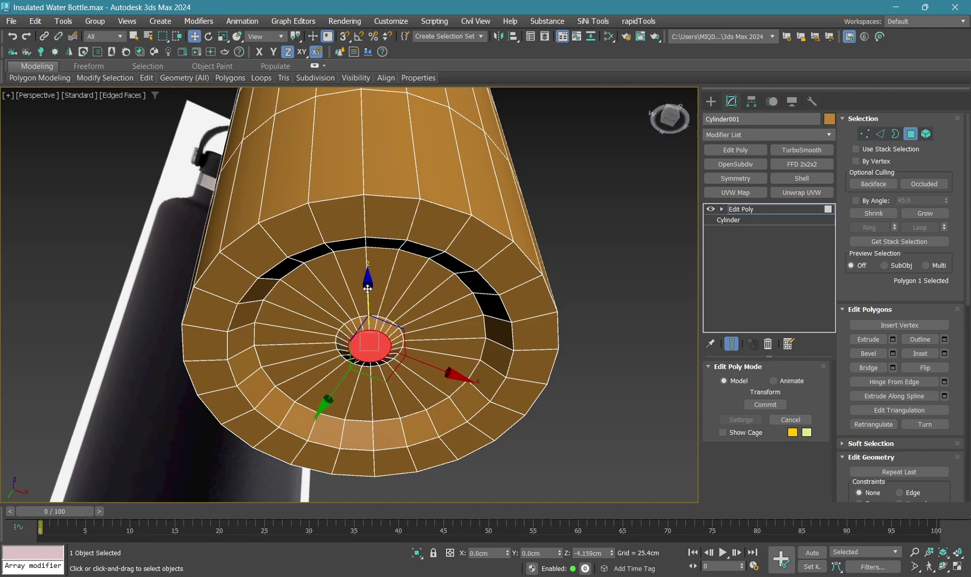
pyautogui.moveTo(362, 340); pyautogui.dragTo(364, 342)
pyautogui.keyDown('alt'); pyautogui.moveTo(363, 342); pyautogui.dragTo(367, 364, button='middle'); pyautogui.keyUp('alt')
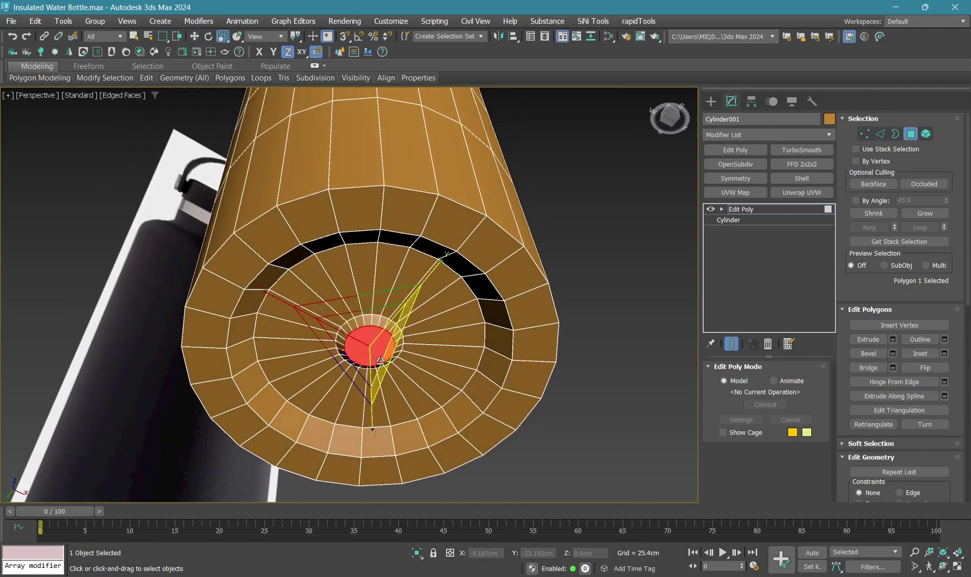
pyautogui.scroll(5, 368, 364)
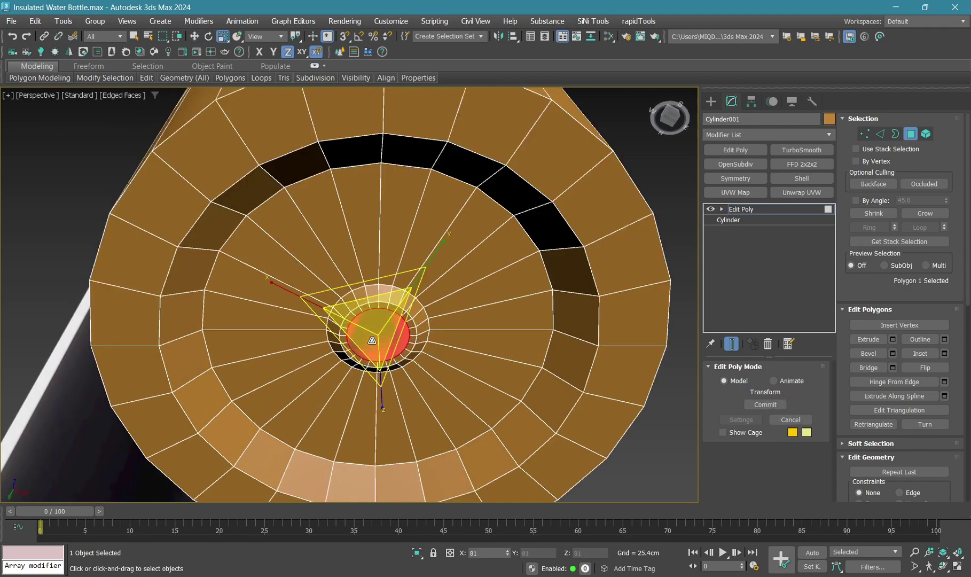
pyautogui.moveTo(372, 340); pyautogui.dragTo(372, 341)
pyautogui.moveTo(373, 340)
pyautogui.keyDown('alt'); pyautogui.mouseDown(button='middle')
pyautogui.moveTo(332, 289)
pyautogui.moveTo(368, 282)
pyautogui.mouseUp(button='middle'); pyautogui.keyUp('alt')
pyautogui.scroll(-3, 331, 288)
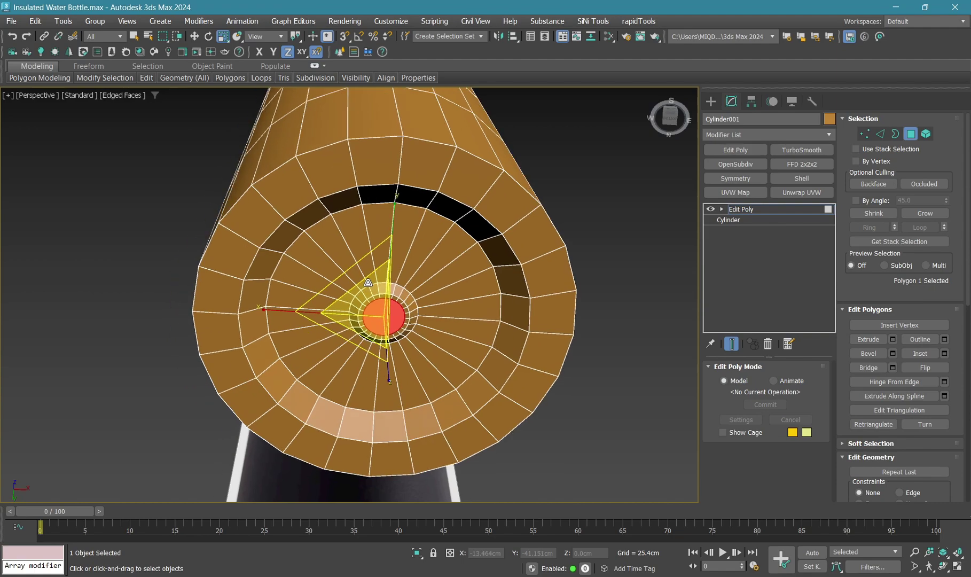
# Convert the cylinder to Editable Poly and delete the small centre polygon
pyautogui.rightClick(409, 287)
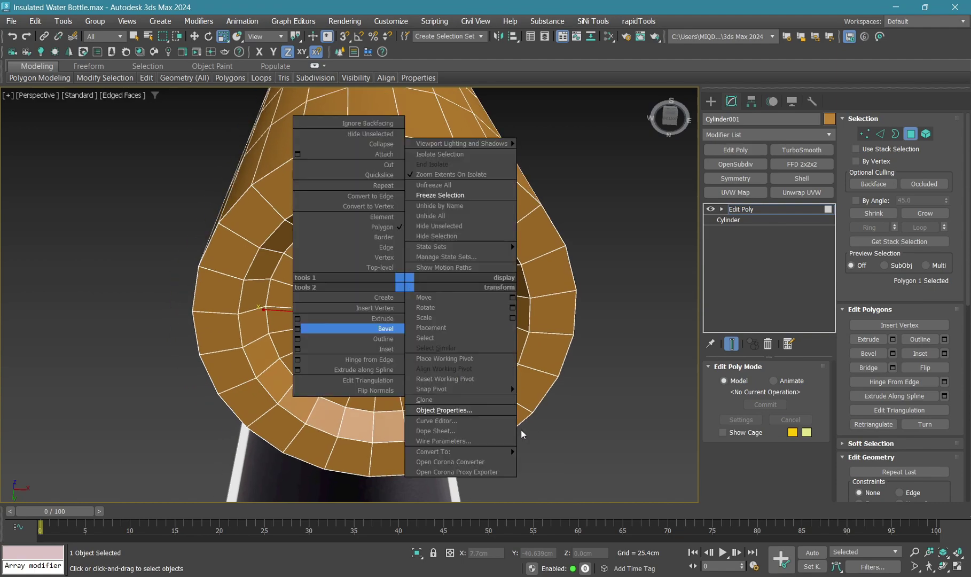
pyautogui.click(529, 451)
pyautogui.scroll(4, 394, 339)
pyautogui.press('4')
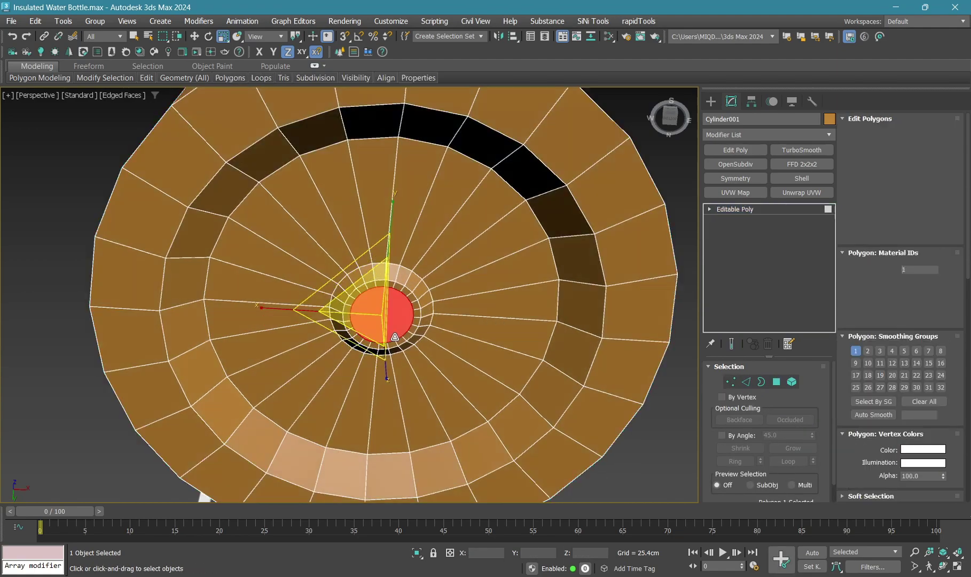
pyautogui.press('Delete')
pyautogui.scroll(2, 381, 293)
pyautogui.scroll(-4, 381, 292)
# Orbit to check the open bottom hole and switch to Edge mode
pyautogui.keyDown('alt'); pyautogui.moveTo(381, 292); pyautogui.dragTo(368, 321, button='middle'); pyautogui.keyUp('alt')
pyautogui.scroll(-3, 372, 302)
pyautogui.scroll(5, 369, 321)
pyautogui.press('1')
pyautogui.scroll(3, 382, 343)
pyautogui.moveTo(369, 410)
pyautogui.keyDown('alt'); pyautogui.mouseDown(button='middle')
pyautogui.moveTo(382, 344)
pyautogui.moveTo(412, 295)
pyautogui.mouseUp(button='middle'); pyautogui.keyUp('alt')
pyautogui.press('q')
pyautogui.press('2')
pyautogui.scroll(-5, 342, 354)
pyautogui.scroll(3, 412, 294)
pyautogui.scroll(3, 395, 282)
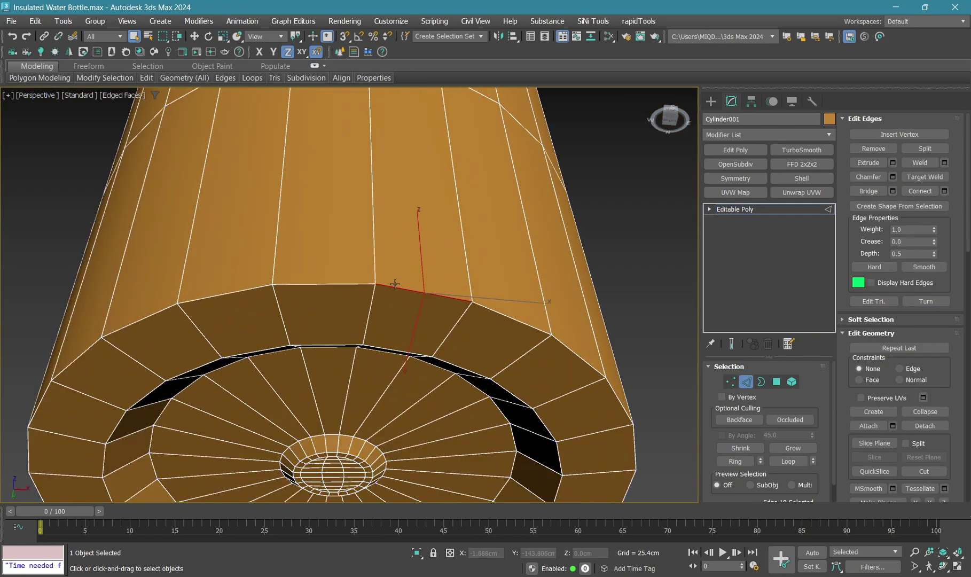
# Chamfer the bottom rim edge loop by 18.442cm with 2 segments
pyautogui.doubleClick(395, 282)
pyautogui.rightClick(513, 264)
pyautogui.click(406, 340)
pyautogui.press('f')
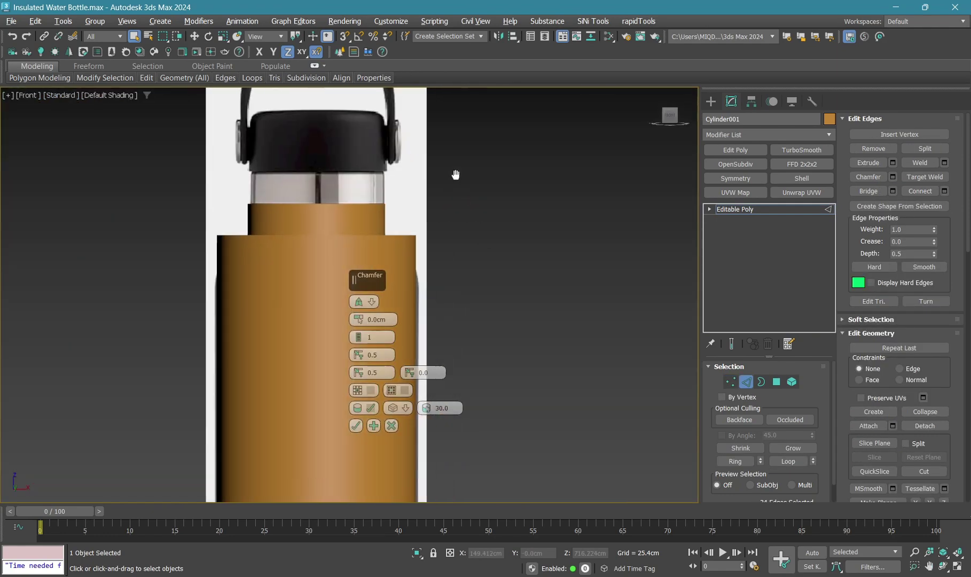
pyautogui.scroll(-2, 232, 295)
pyautogui.scroll(6, 369, 374)
pyautogui.moveTo(395, 279); pyautogui.dragTo(549, 288)
pyautogui.moveTo(608, 378); pyautogui.dragTo(417, 349, button='middle')
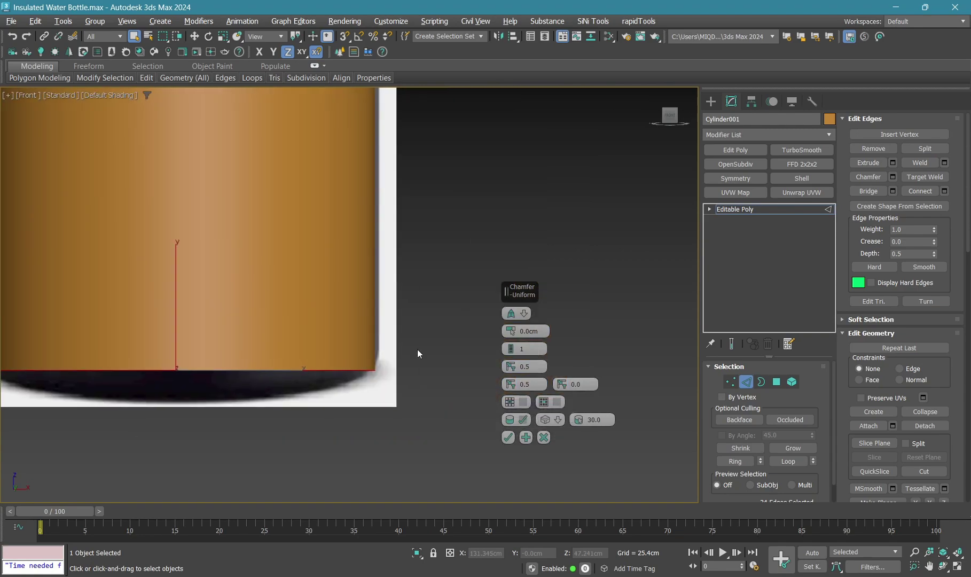
pyautogui.moveTo(511, 334); pyautogui.dragTo(511, 305)
pyautogui.press('F4')
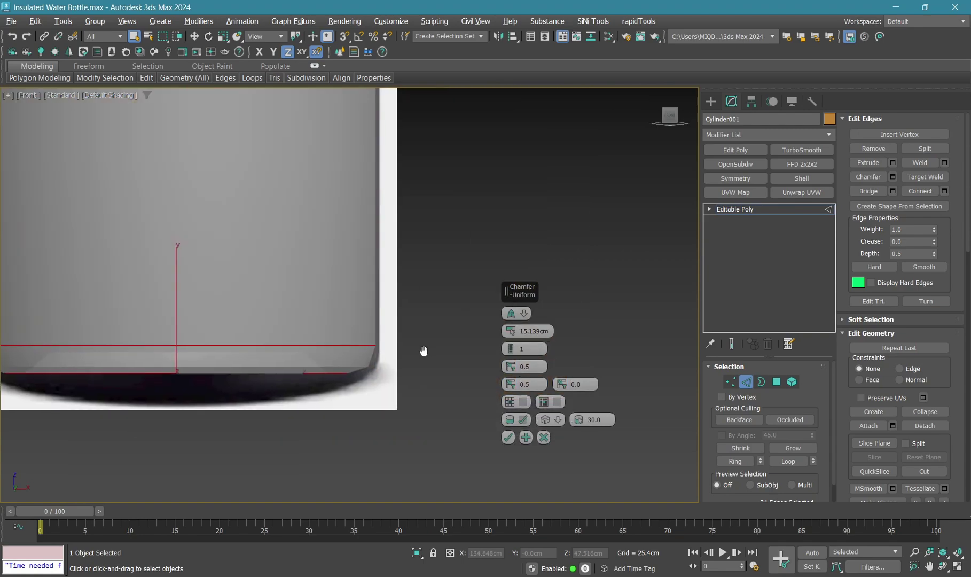
pyautogui.moveTo(424, 356); pyautogui.dragTo(434, 360, button='middle')
pyautogui.moveTo(511, 330)
pyautogui.mouseDown()
pyautogui.moveTo(512, 344)
pyautogui.moveTo(512, 330)
pyautogui.mouseUp()
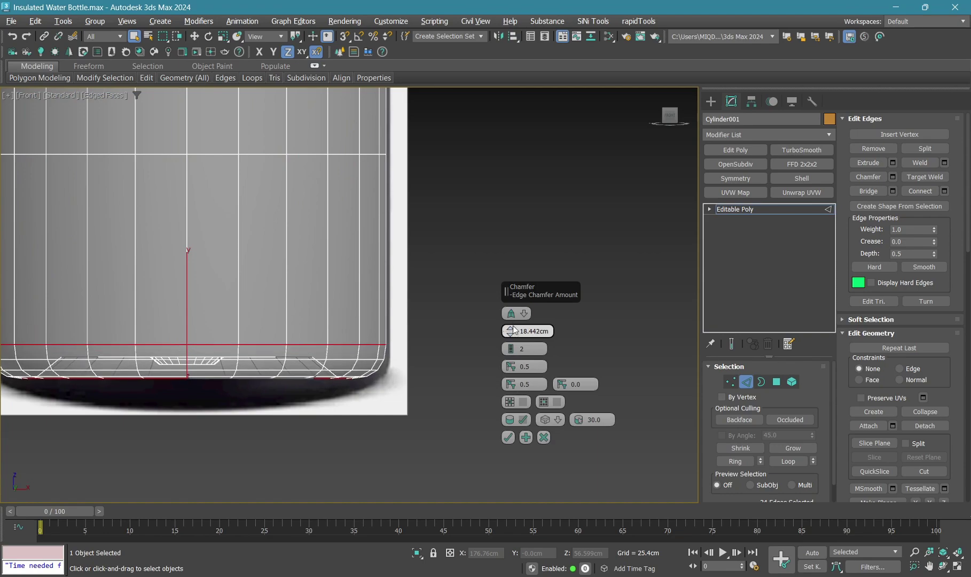
pyautogui.click(508, 437)
# Lower the bottom vertices to match the reference base
pyautogui.scroll(-2, 458, 352)
pyautogui.moveTo(398, 229); pyautogui.dragTo(451, 248, button='middle')
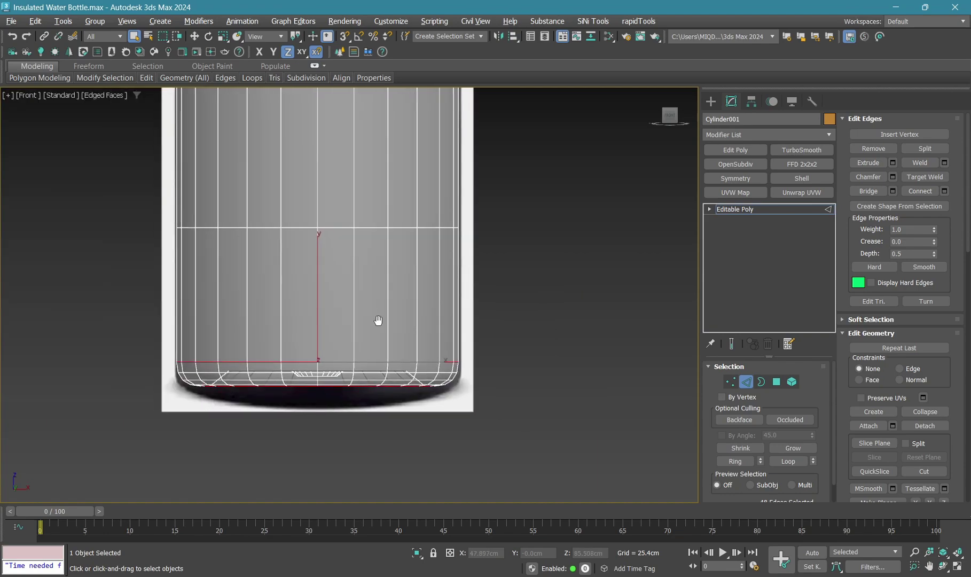
pyautogui.press('1')
pyautogui.moveTo(317, 279); pyautogui.dragTo(317, 291)
# Chamfer the shoulder edge loops by 48.415cm with 2 segments
pyautogui.scroll(-5, 325, 422)
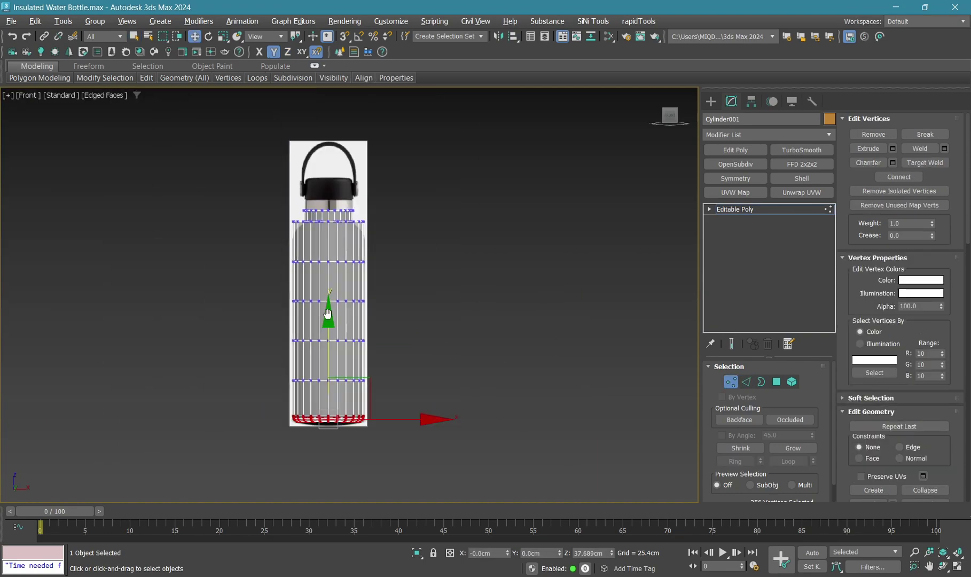
pyautogui.scroll(5, 327, 181)
pyautogui.press('2')
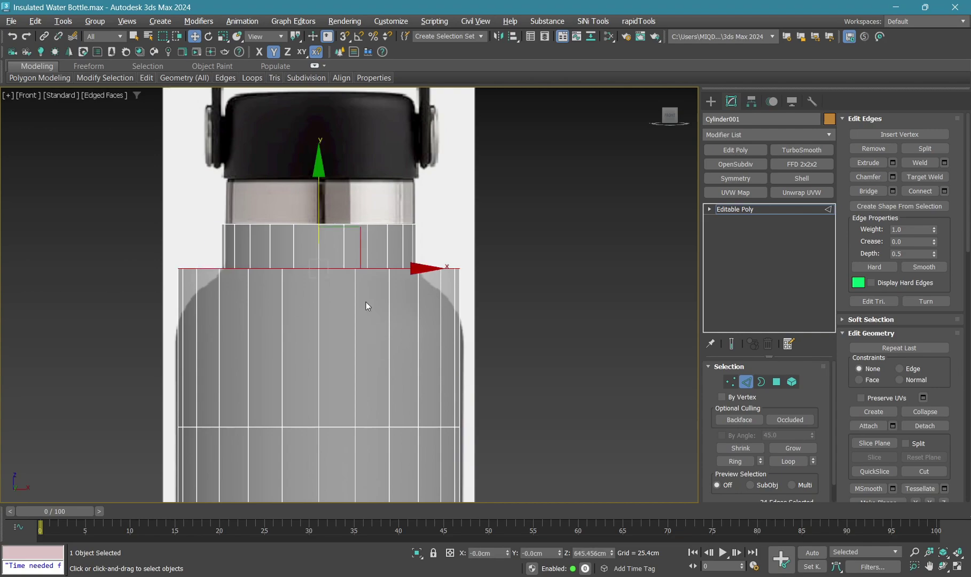
pyautogui.rightClick(367, 305)
pyautogui.click(435, 345)
pyautogui.scroll(2, 492, 370)
pyautogui.scroll(2, 492, 369)
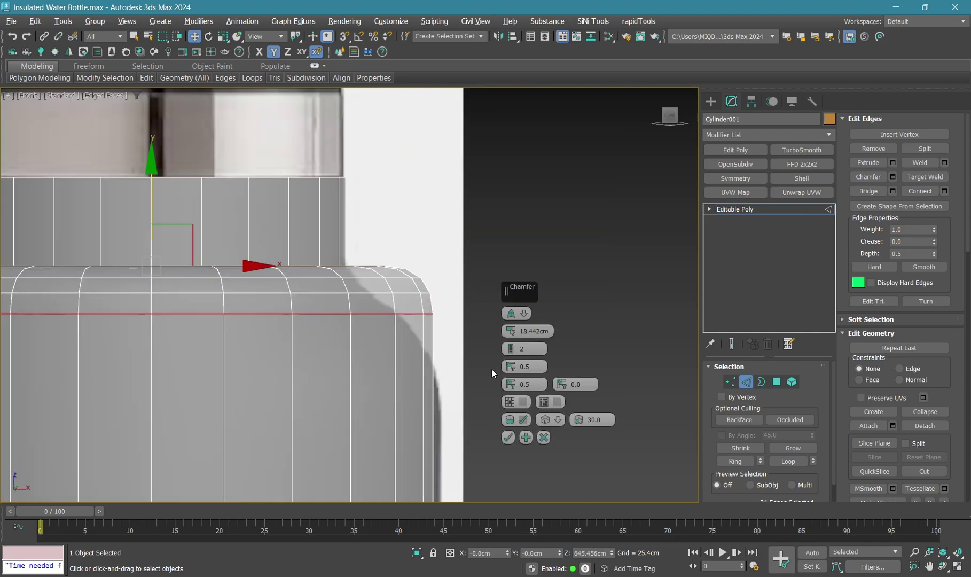
pyautogui.moveTo(514, 334); pyautogui.dragTo(506, 273)
pyautogui.click(508, 438)
# Move the shoulder vertex rings down to fit the reference
pyautogui.scroll(-2, 488, 305)
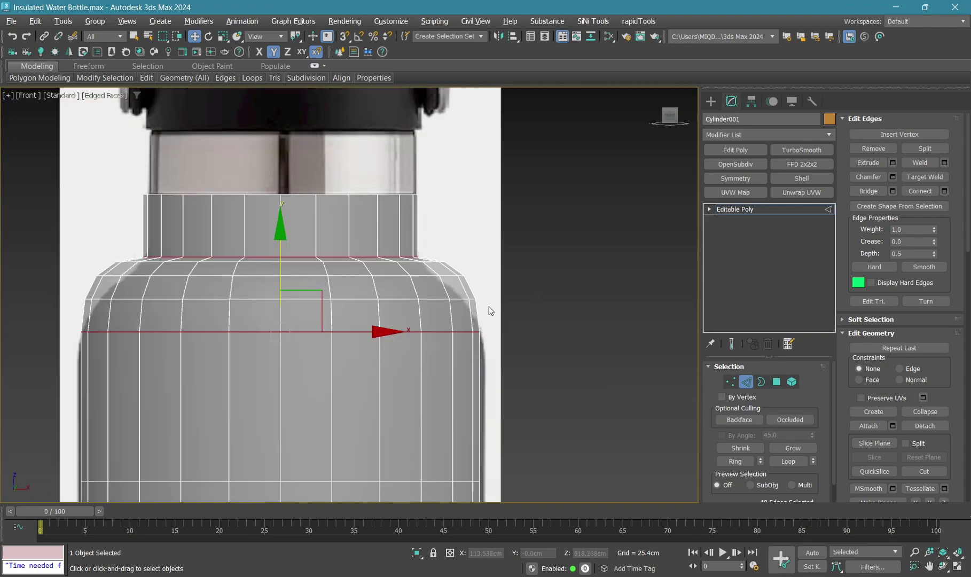
pyautogui.press('1')
pyautogui.moveTo(541, 237); pyautogui.dragTo(518, 275)
pyautogui.scroll(2, 253, 314)
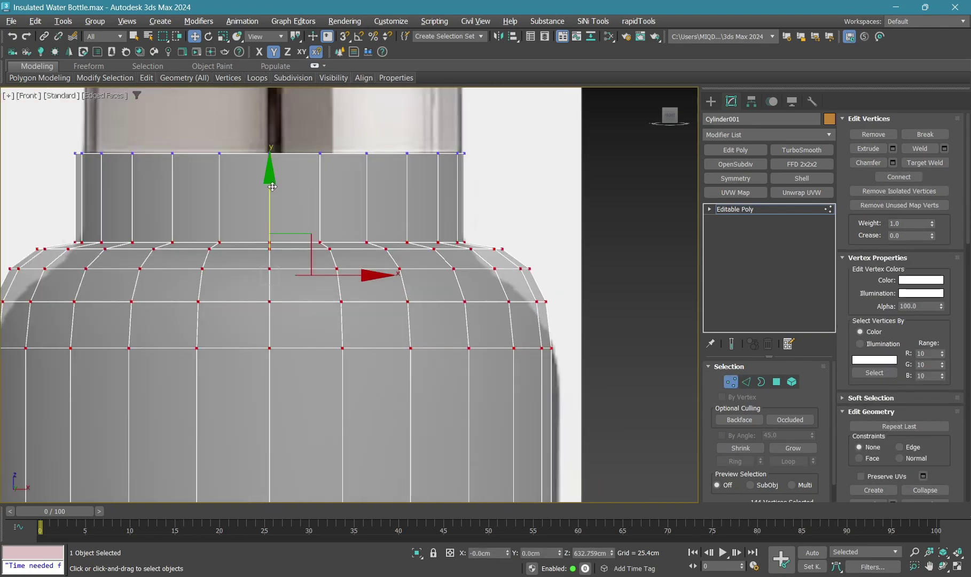
pyautogui.moveTo(272, 186); pyautogui.dragTo(272, 225)
pyautogui.moveTo(418, 298); pyautogui.dragTo(427, 313, button='middle')
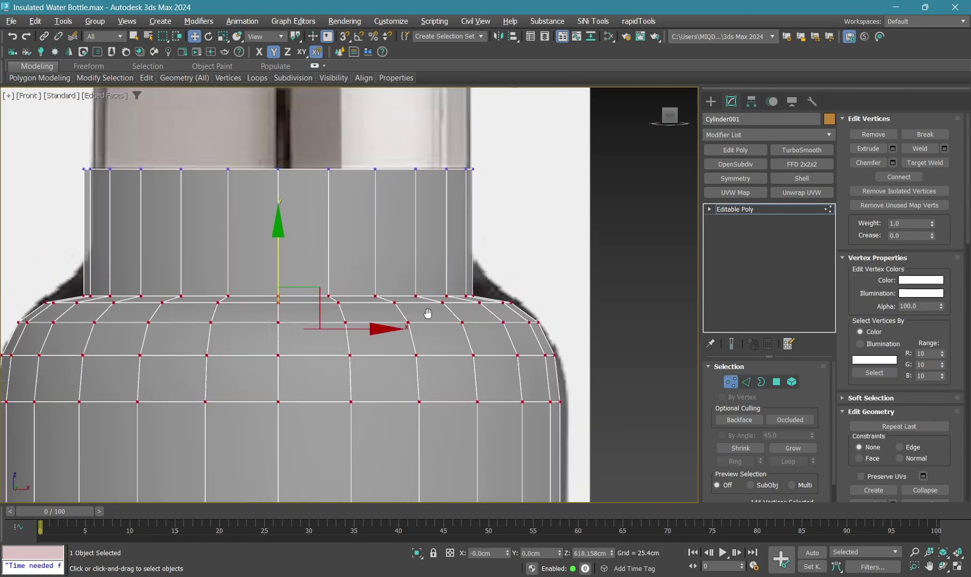
pyautogui.press('p')
pyautogui.scroll(-3, 480, 320)
# Select the top cap polygon and push it down slightly
pyautogui.click(519, 323)
pyautogui.scroll(-3, 402, 286)
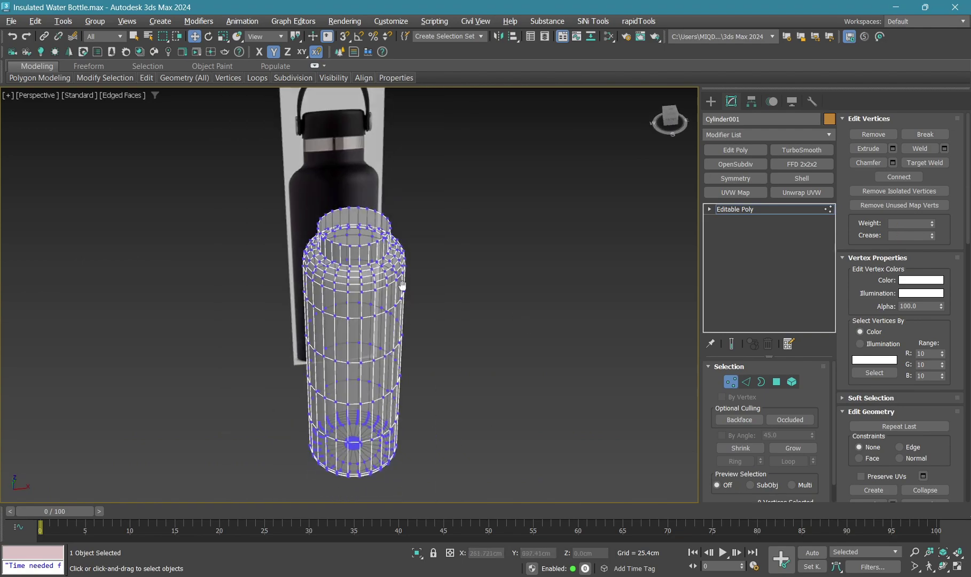
pyautogui.scroll(5, 402, 286)
pyautogui.rightClick(505, 282)
pyautogui.click(448, 343)
pyautogui.click(357, 236)
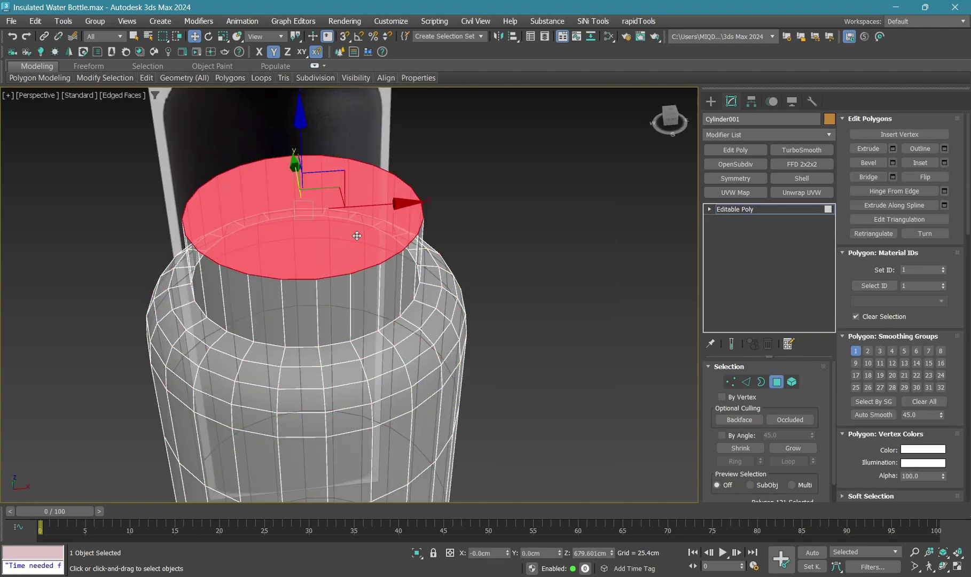
pyautogui.press('r')
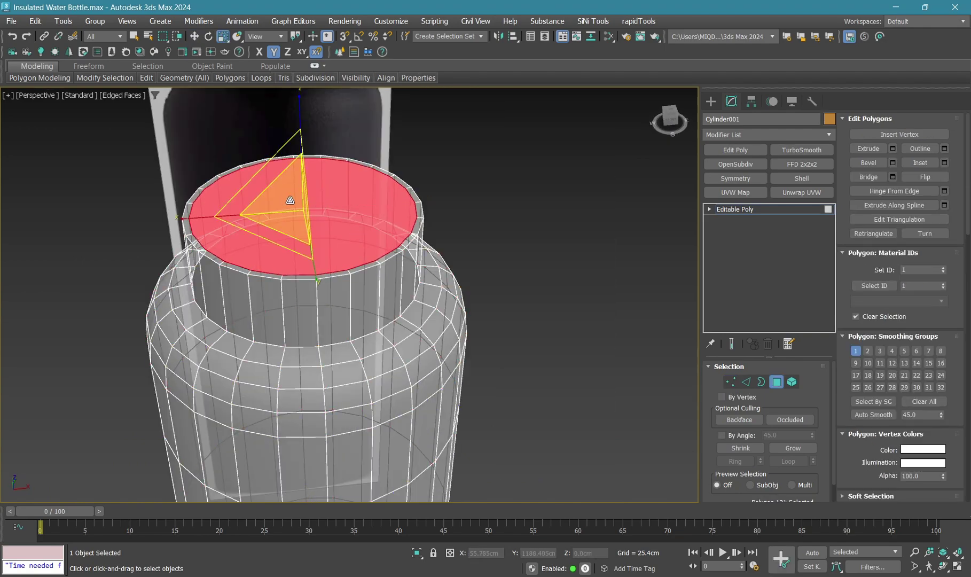
pyautogui.press('w')
pyautogui.moveTo(303, 137); pyautogui.dragTo(302, 152)
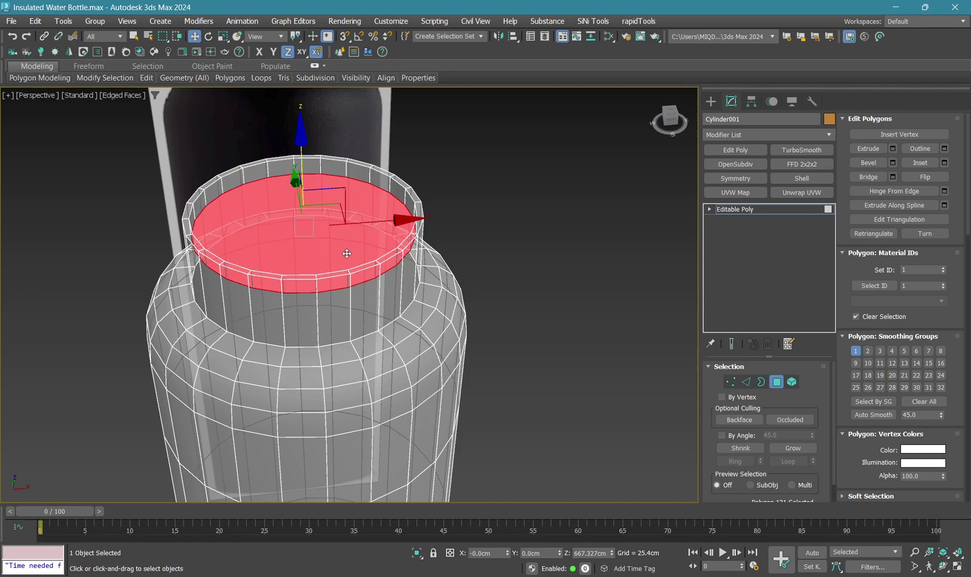
# Delete the top cap to open the neck, then return to Edge mode in front view
pyautogui.press('Delete')
pyautogui.scroll(3, 353, 299)
pyautogui.hotkey('alt', 'x')
pyautogui.press('2')
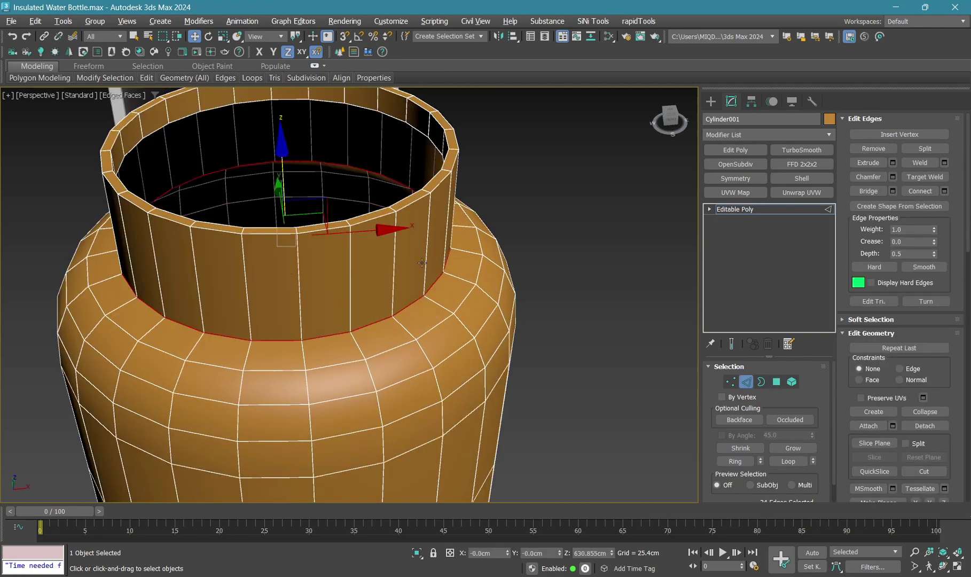
pyautogui.press('f')
pyautogui.rightClick(596, 255)
# Chamfer the neck-base edge loop to blend the neck into the shoulder
pyautogui.hotkey('alt', 'x')
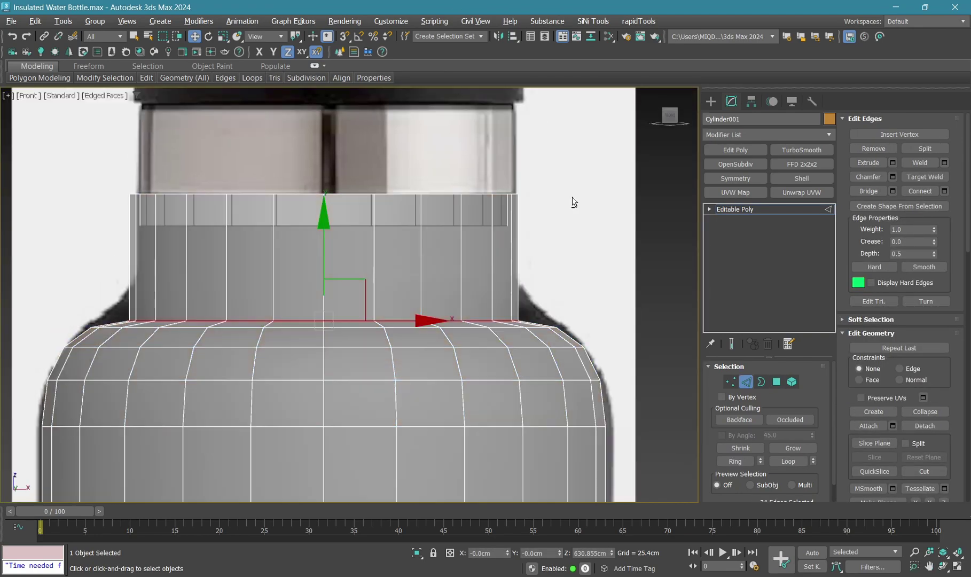
pyautogui.rightClick(578, 250)
pyautogui.click(470, 325)
pyautogui.moveTo(605, 337); pyautogui.dragTo(509, 332, button='middle')
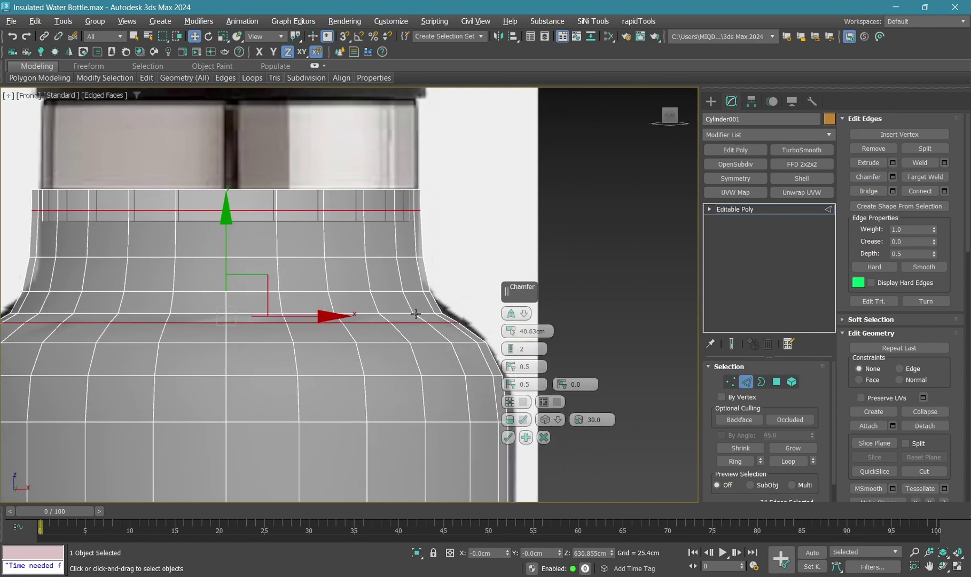
pyautogui.moveTo(510, 331); pyautogui.dragTo(507, 281)
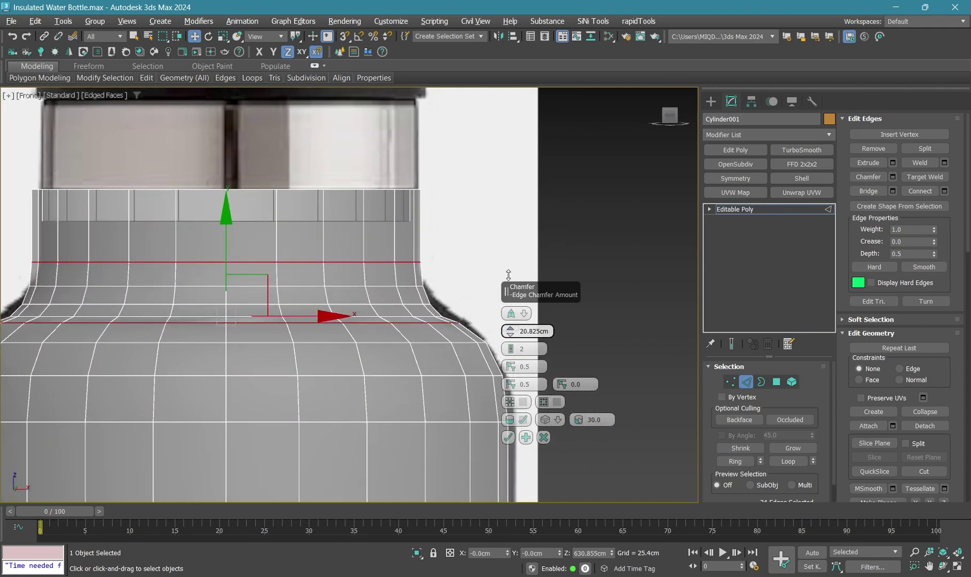
pyautogui.hotkey('alt', 'w')
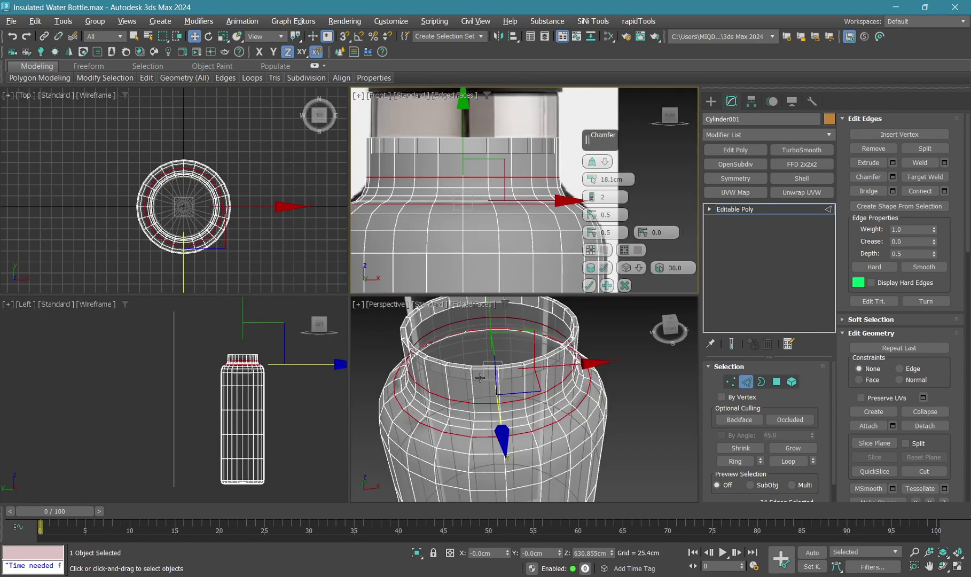
pyautogui.hotkey('alt', 'w')
pyautogui.hotkey('alt', 'x')
pyautogui.click(525, 437)
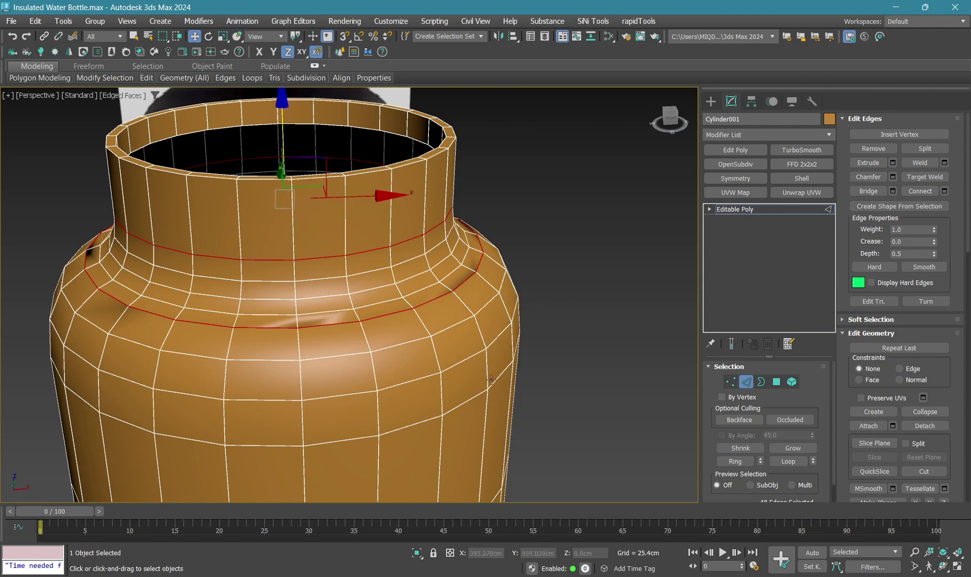
# Clear the edge selection and return to an enlarged Front view
pyautogui.scroll(-2, 402, 310)
pyautogui.click(402, 307)
pyautogui.scroll(-4, 401, 305)
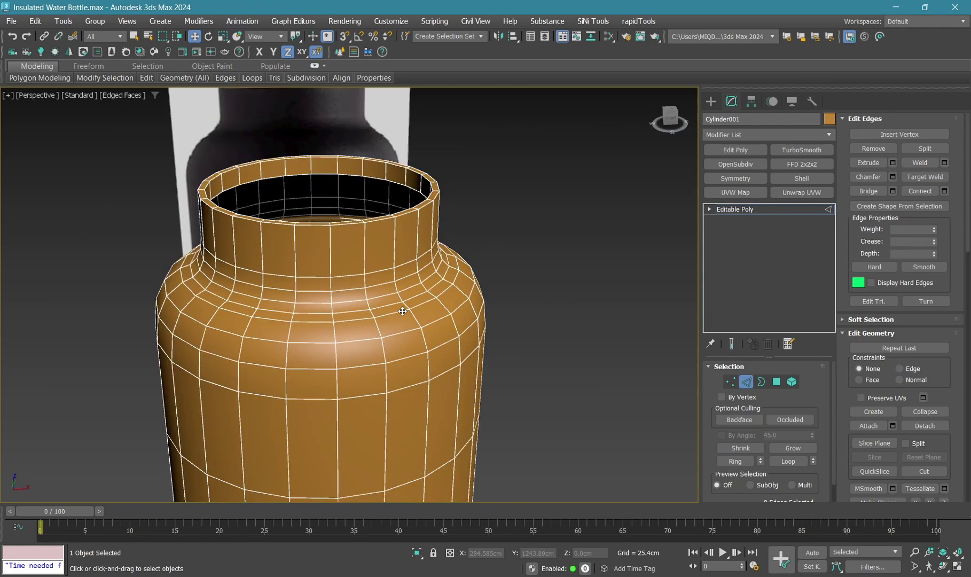
pyautogui.scroll(2, 400, 302)
pyautogui.scroll(2, 403, 246)
pyautogui.hotkey('alt', 'w')
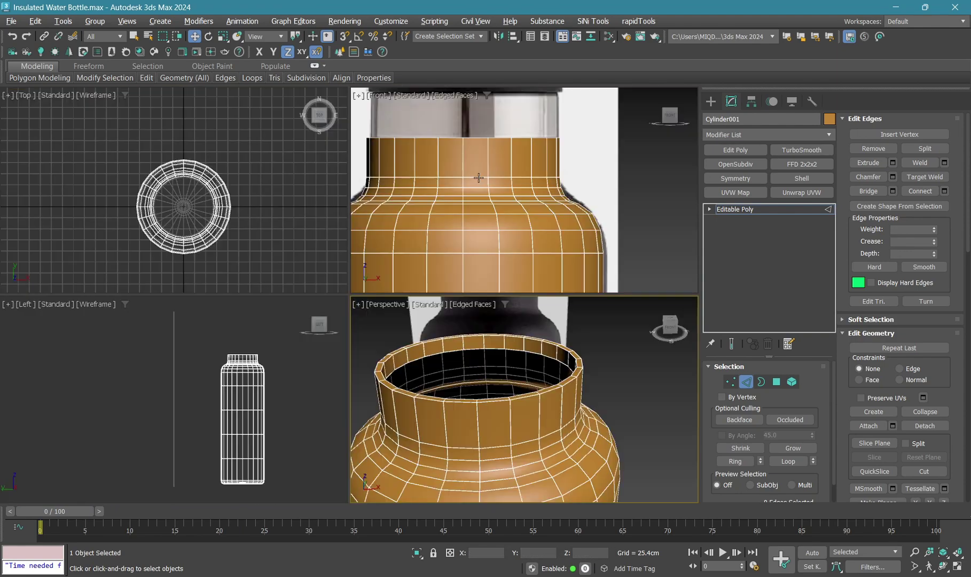
pyautogui.hotkey('alt', 'w')
pyautogui.scroll(2, 463, 113)
# Select the neck rim edge loop and frame it in the Perspective view
pyautogui.doubleClick(240, 271)
pyautogui.scroll(-2, 399, 306)
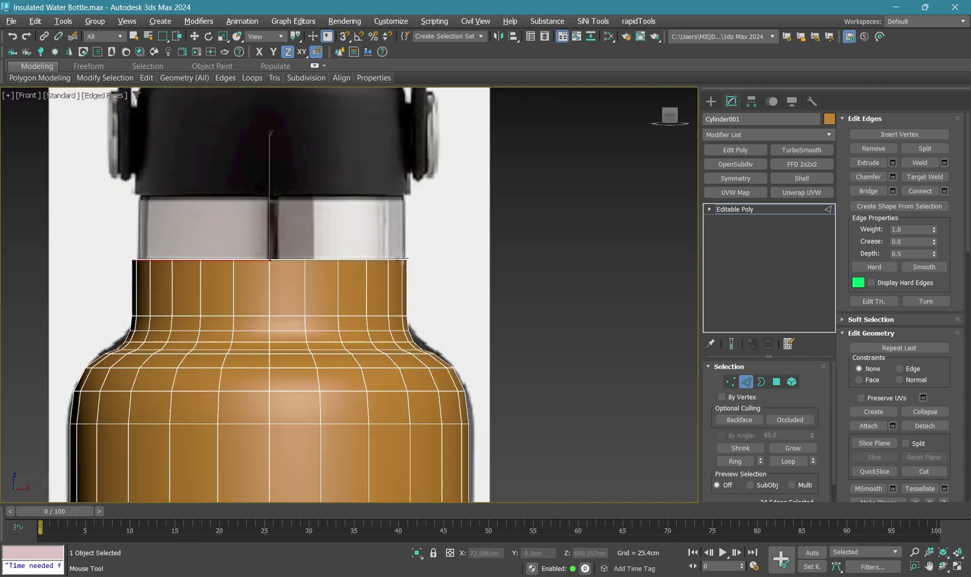
pyautogui.scroll(-2, 399, 306)
pyautogui.press('p')
pyautogui.press('z')
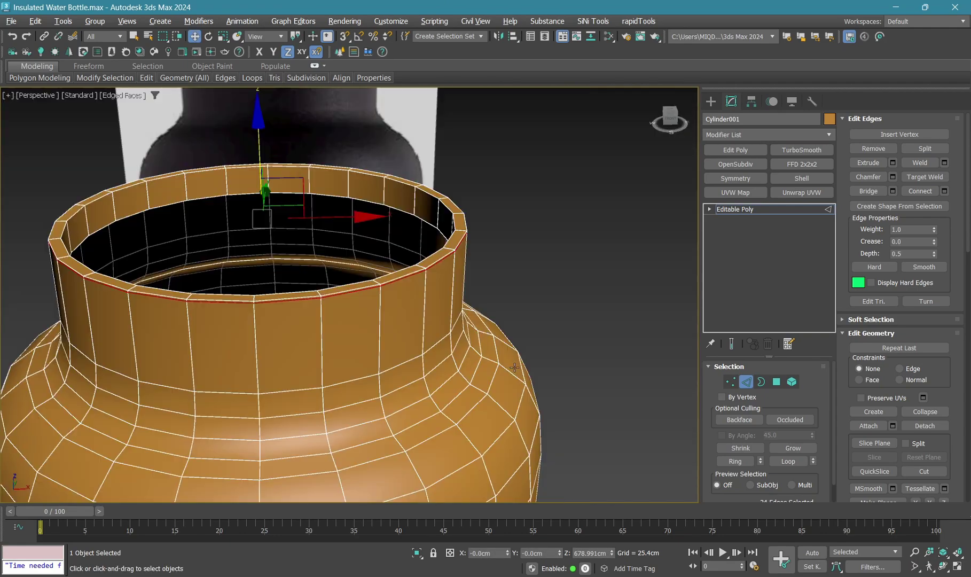
pyautogui.scroll(2, 425, 225)
pyautogui.scroll(3, 422, 220)
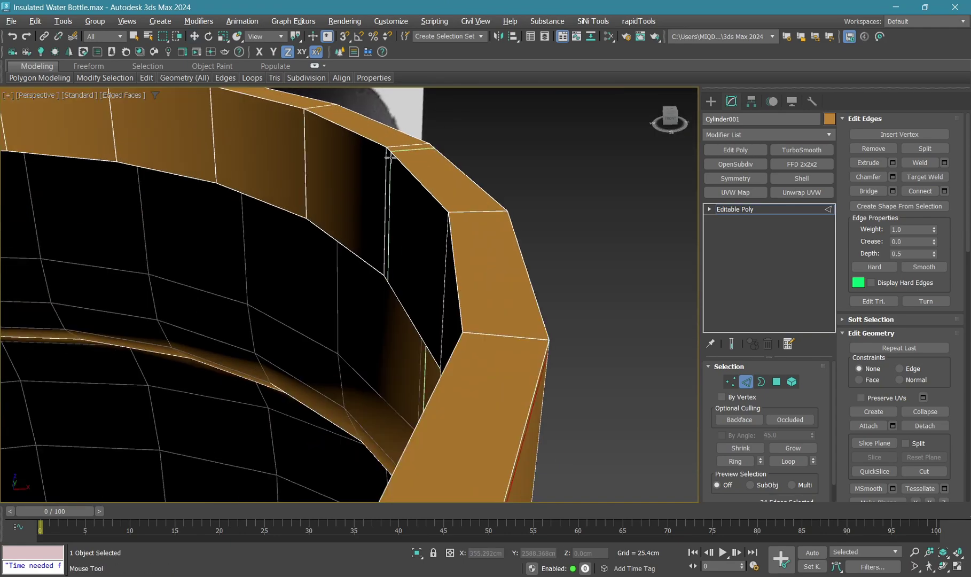
pyautogui.press('w')
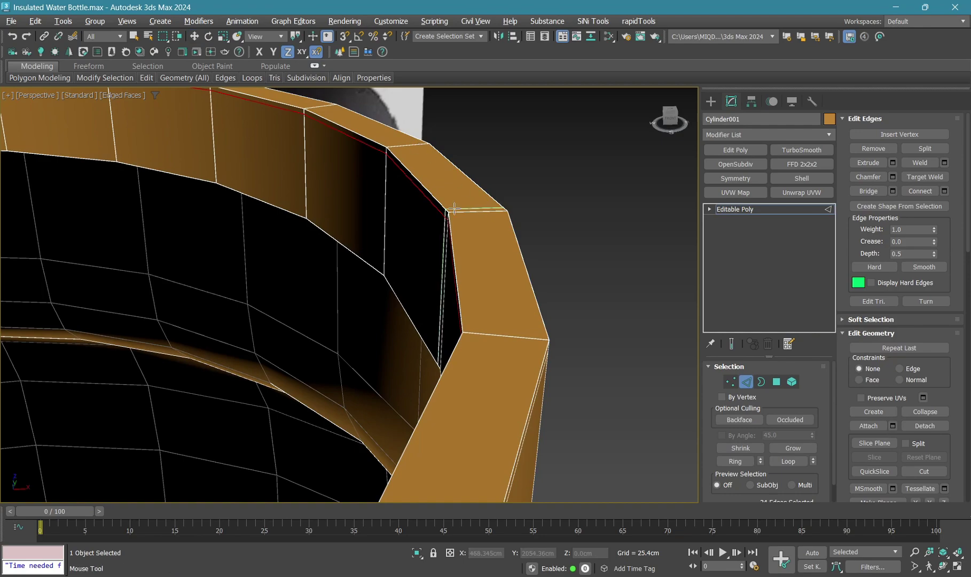
pyautogui.scroll(-3, 520, 234)
# Exit edge editing and add a TurboSmooth modifier to the bottle
pyautogui.click(734, 209)
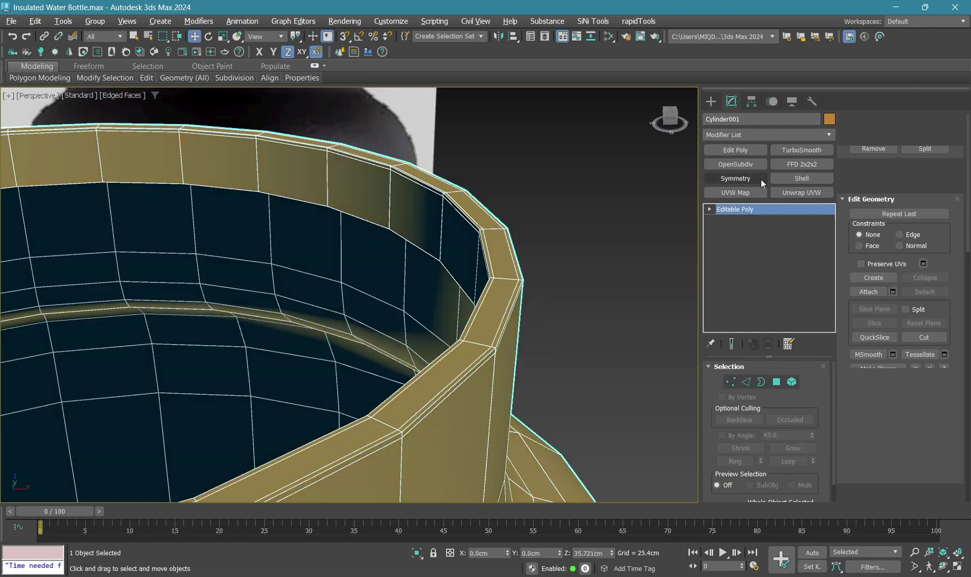
pyautogui.click(801, 149)
pyautogui.scroll(-4, 437, 312)
# Draw a Helix spline in Top view centred on the bottle
pyautogui.click(587, 211)
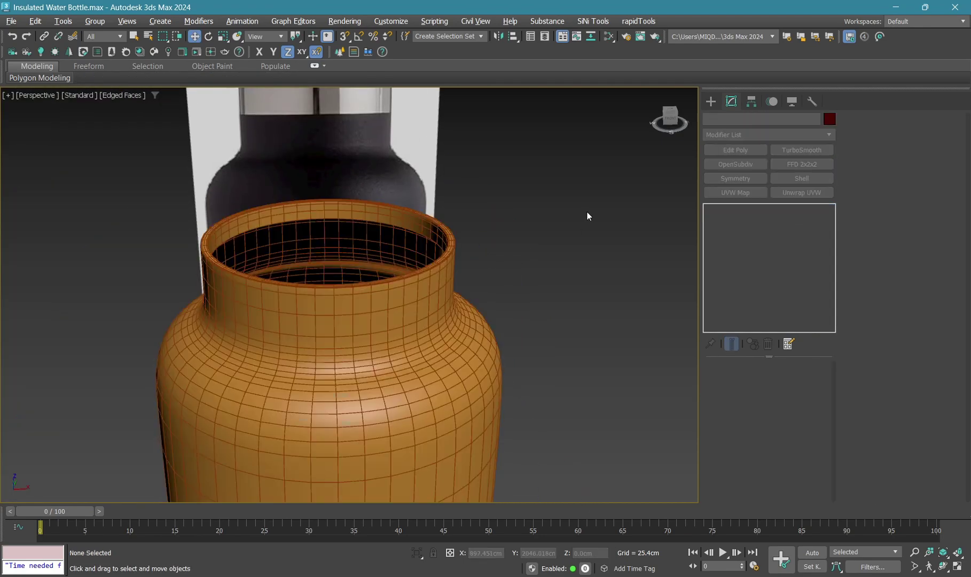
pyautogui.scroll(-3, 448, 238)
pyautogui.press('t')
pyautogui.click(711, 101)
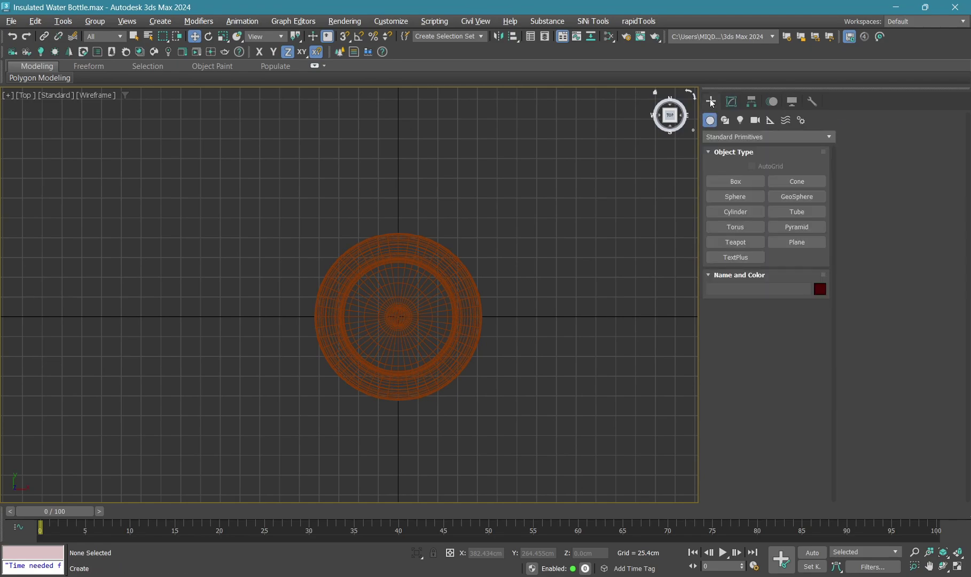
pyautogui.click(725, 119)
pyautogui.click(797, 257)
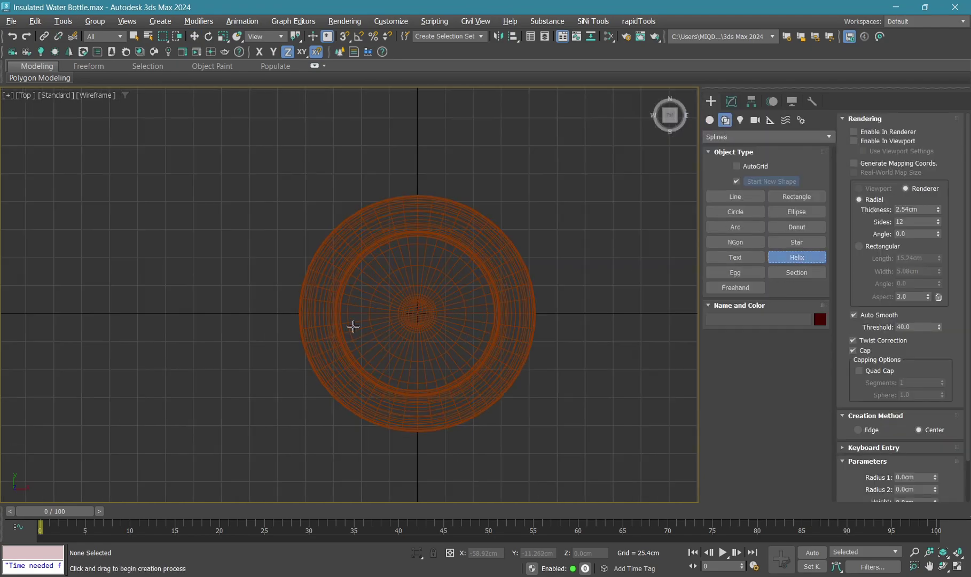
pyautogui.scroll(4, 424, 318)
pyautogui.moveTo(429, 304); pyautogui.dragTo(427, 303)
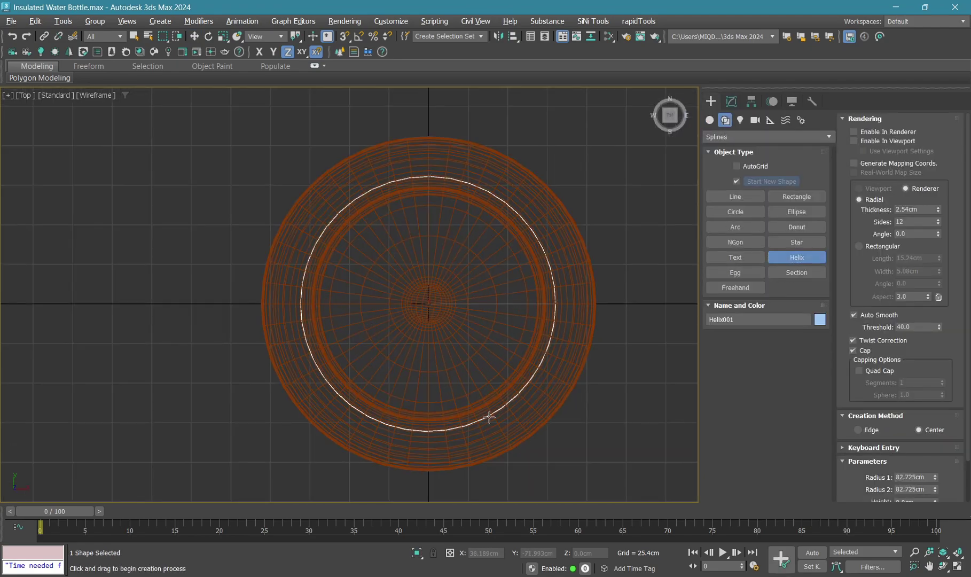
pyautogui.moveTo(488, 416)
pyautogui.mouseDown()
pyautogui.moveTo(500, 441)
pyautogui.moveTo(478, 412)
pyautogui.mouseUp()
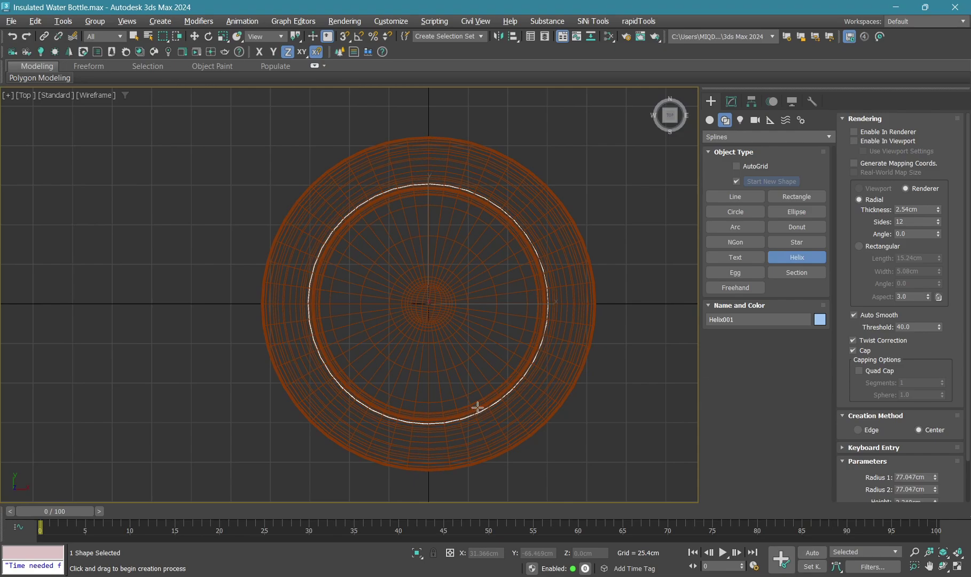
pyautogui.rightClick(473, 397)
# Set the helix radii to 75 cm and raise its height to about 27 cm
pyautogui.press('f')
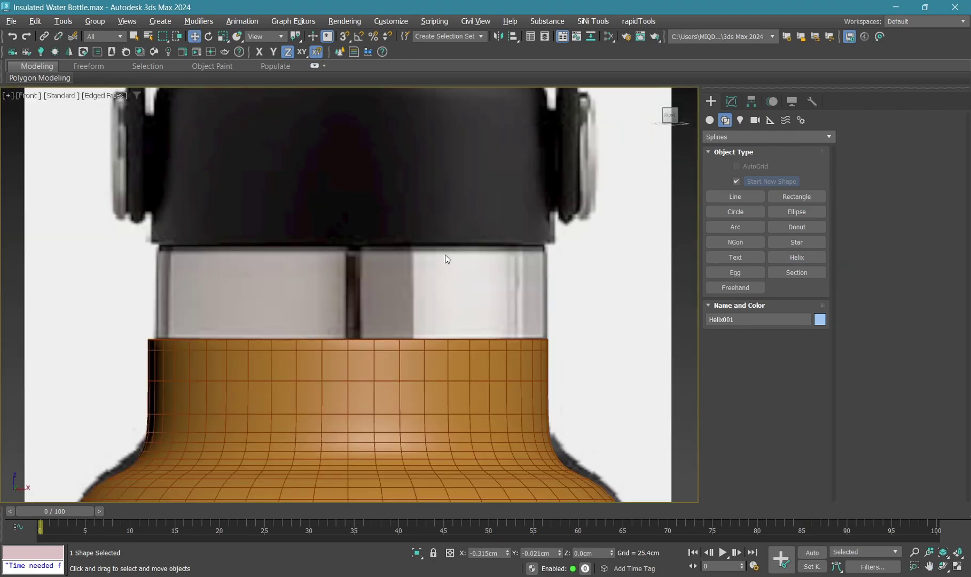
pyautogui.scroll(5, 440, 313)
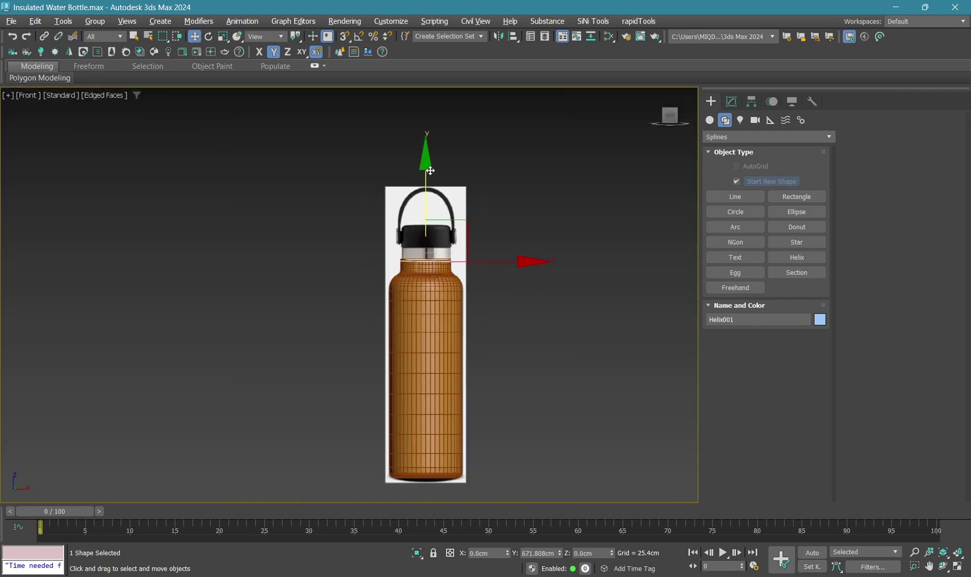
pyautogui.hotkey('alt', 'w')
pyautogui.hotkey('alt', 'w')
pyautogui.scroll(-3, 520, 303)
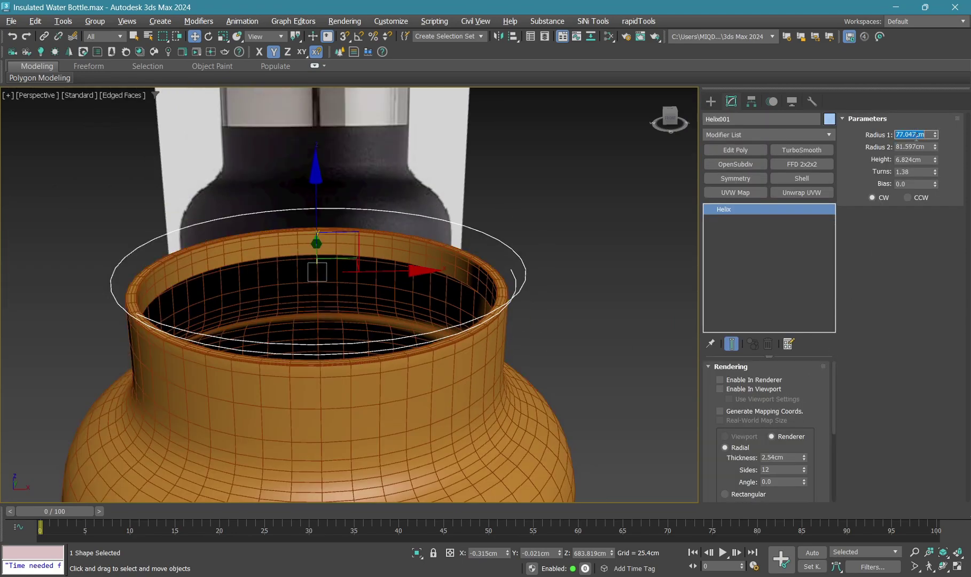
pyautogui.write('75')
pyautogui.press('Tab')
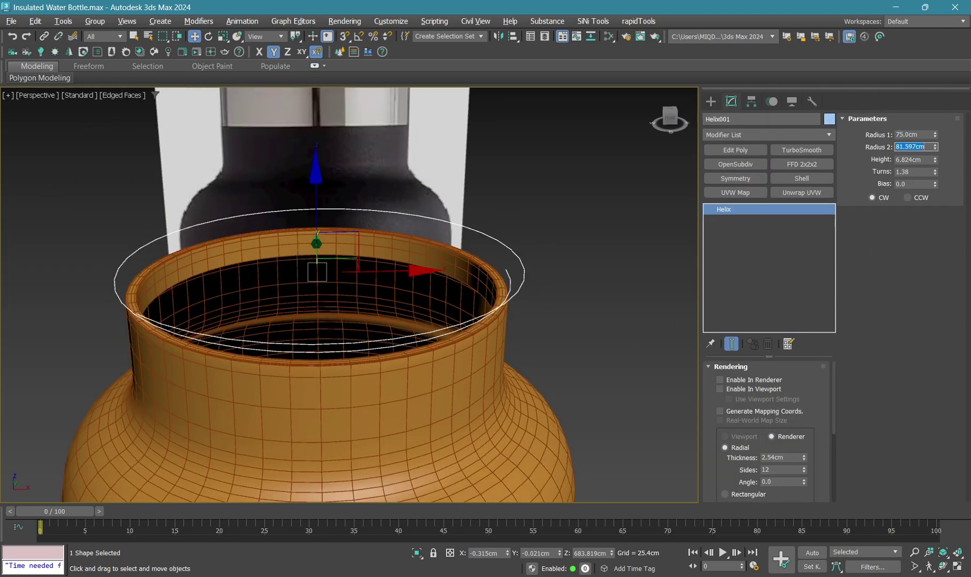
pyautogui.write('75')
pyautogui.moveTo(377, 187)
pyautogui.keyDown('alt'); pyautogui.mouseDown(button='middle')
pyautogui.moveTo(466, 255)
pyautogui.moveTo(467, 245)
pyautogui.mouseUp(button='middle'); pyautogui.keyUp('alt')
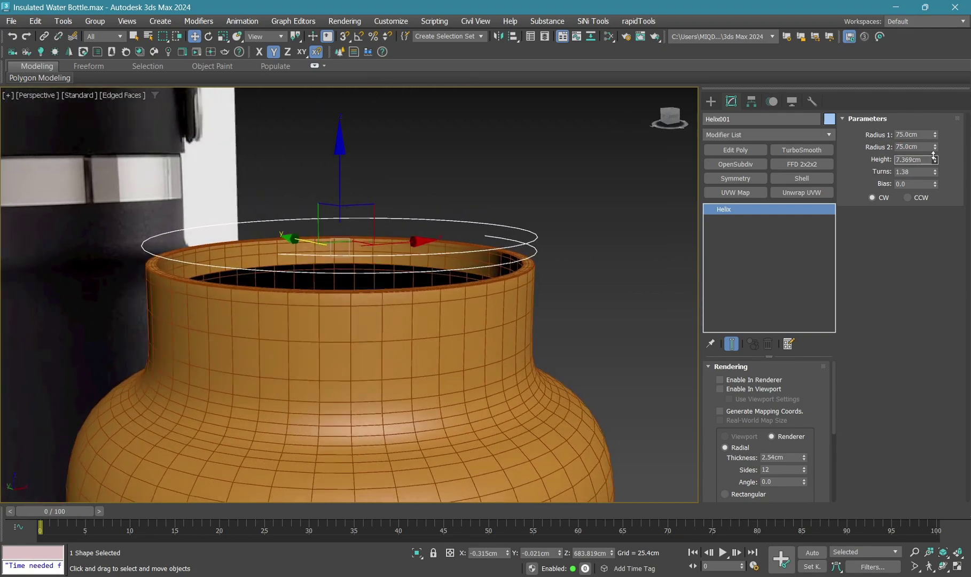
pyautogui.moveTo(933, 156); pyautogui.dragTo(933, 128)
# Raise the helix in Front view up toward the cap
pyautogui.press('f')
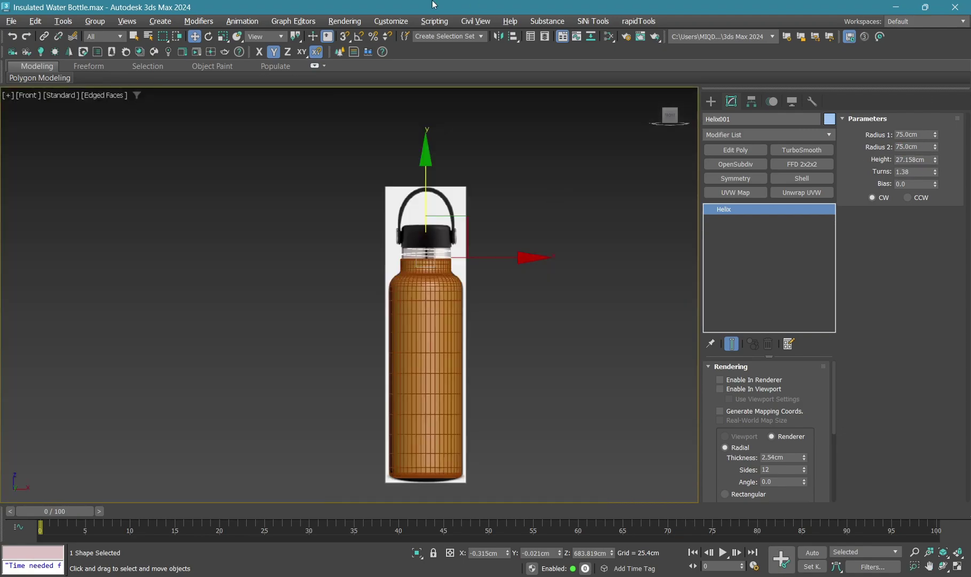
pyautogui.scroll(3, 425, 251)
pyautogui.scroll(3, 426, 251)
pyautogui.moveTo(379, 265); pyautogui.dragTo(368, 303, button='middle')
pyautogui.moveTo(369, 303); pyautogui.dragTo(372, 234)
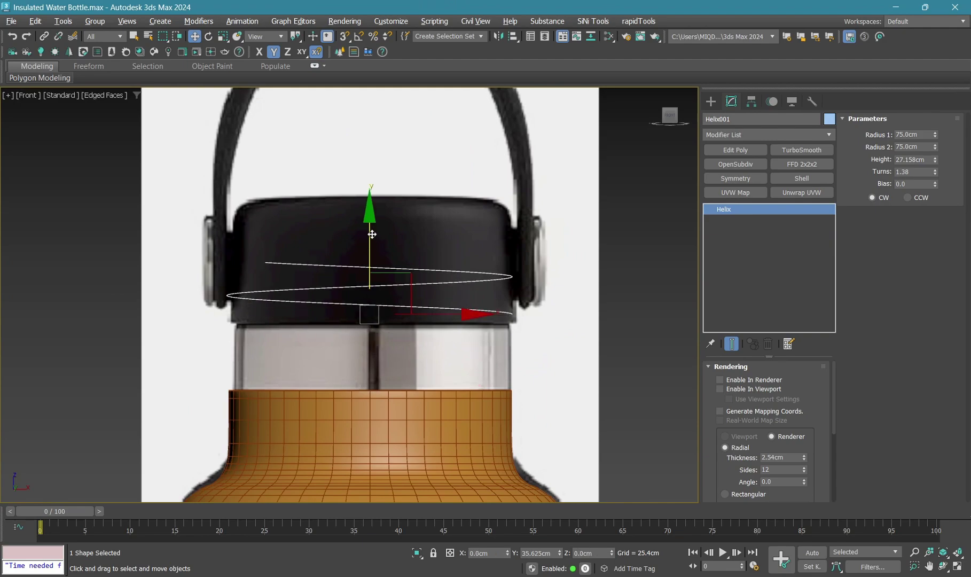
pyautogui.scroll(3, 371, 234)
# Scale the helix down to about 79%, squash it vertically and nudge it into place
pyautogui.press('r')
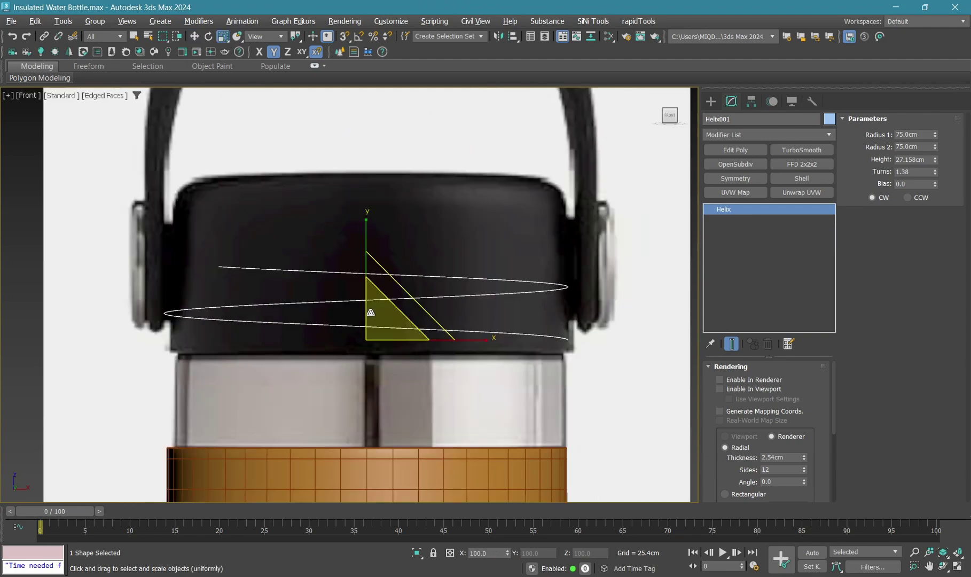
pyautogui.moveTo(370, 313); pyautogui.dragTo(368, 326)
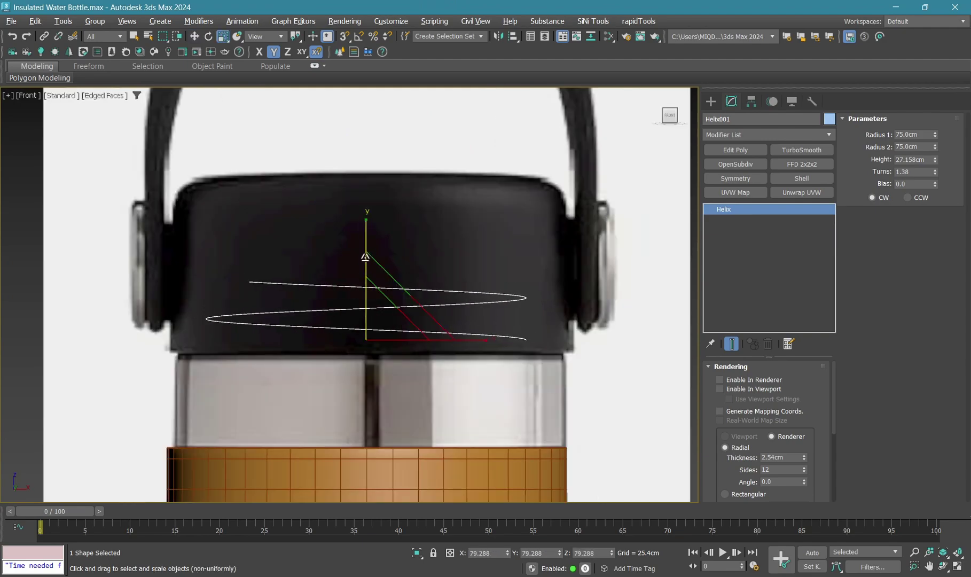
pyautogui.moveTo(368, 224); pyautogui.dragTo(364, 259)
pyautogui.press('w')
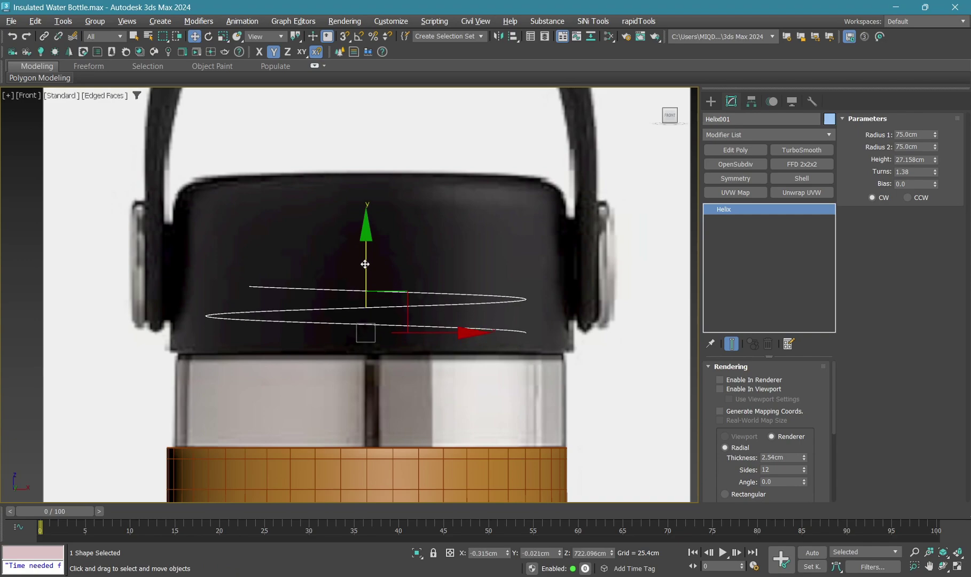
pyautogui.press('p')
pyautogui.moveTo(427, 299)
pyautogui.keyDown('alt'); pyautogui.mouseDown(button='middle')
pyautogui.moveTo(440, 322)
pyautogui.moveTo(512, 318)
pyautogui.mouseUp(button='middle'); pyautogui.keyUp('alt')
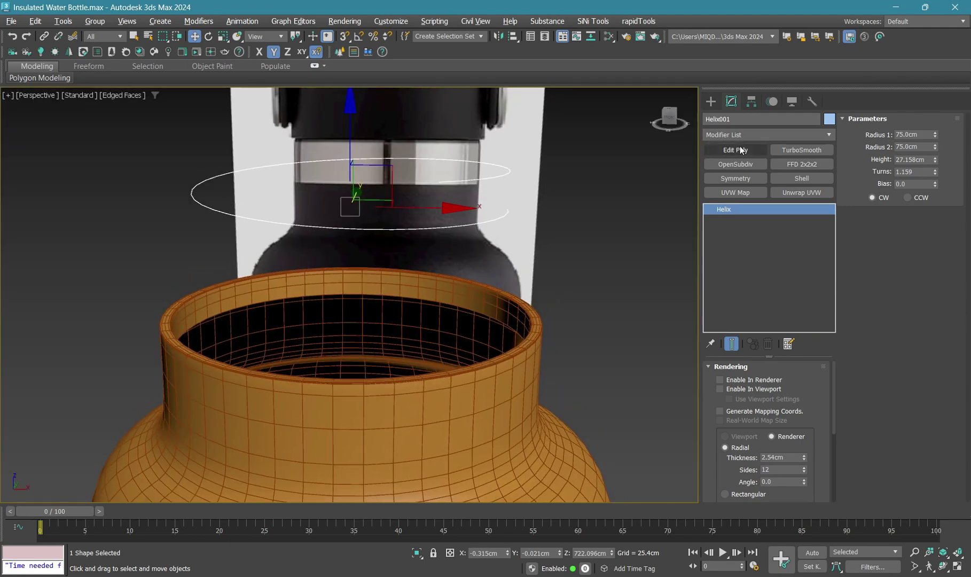
# Extrude the helix 13.97 cm into a ribbon and add an Edit Poly modifier
pyautogui.click(743, 134)
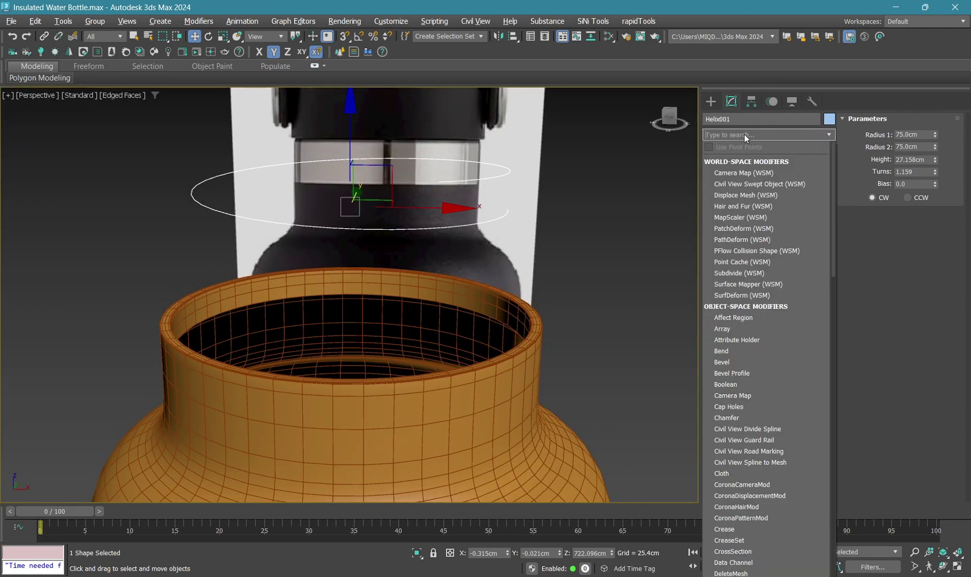
pyautogui.write('ext')
pyautogui.press('Return')
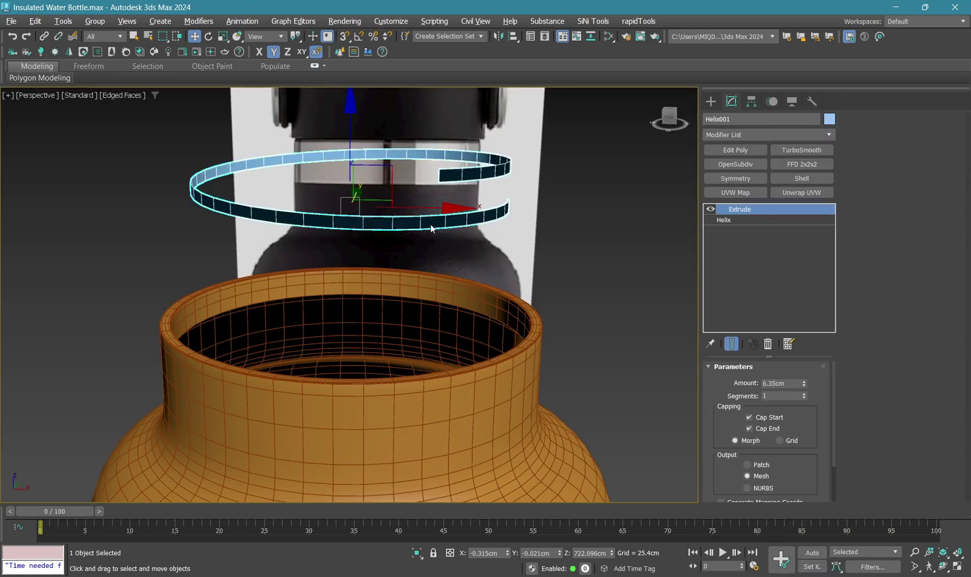
pyautogui.hotkey('alt', 'w')
pyautogui.hotkey('alt', 'w')
pyautogui.press('z')
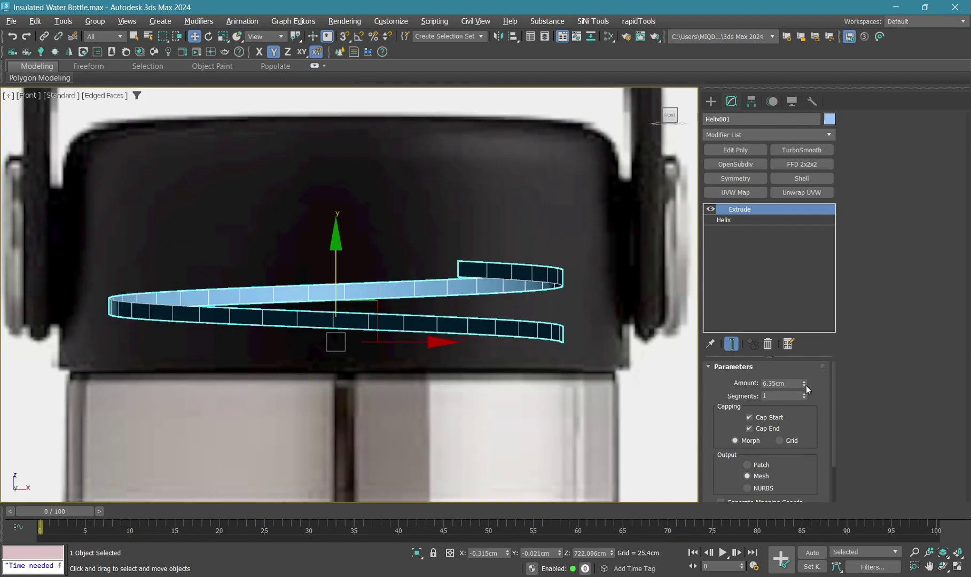
pyautogui.moveTo(803, 386); pyautogui.dragTo(801, 382)
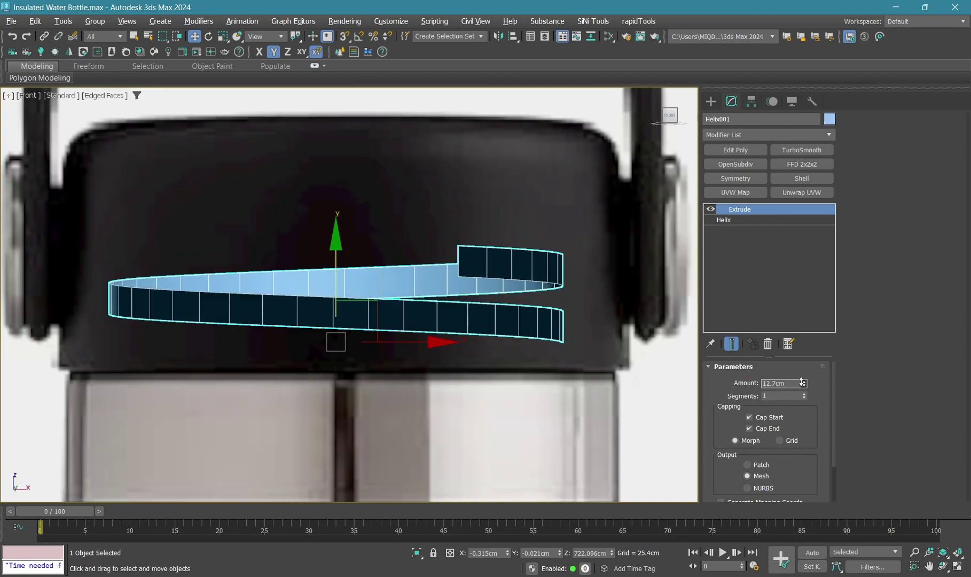
pyautogui.moveTo(330, 265); pyautogui.dragTo(329, 264)
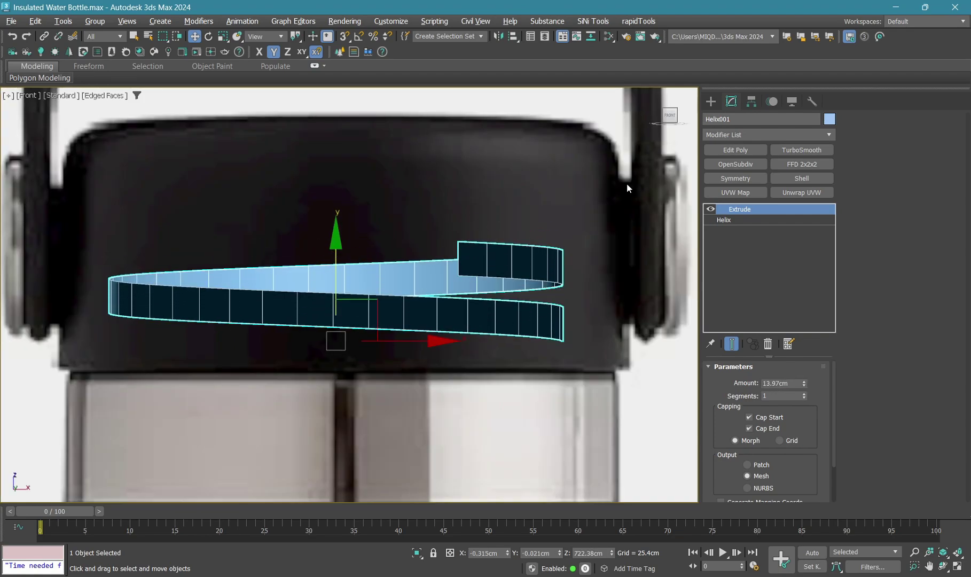
pyautogui.moveTo(436, 164); pyautogui.dragTo(435, 180, button='middle')
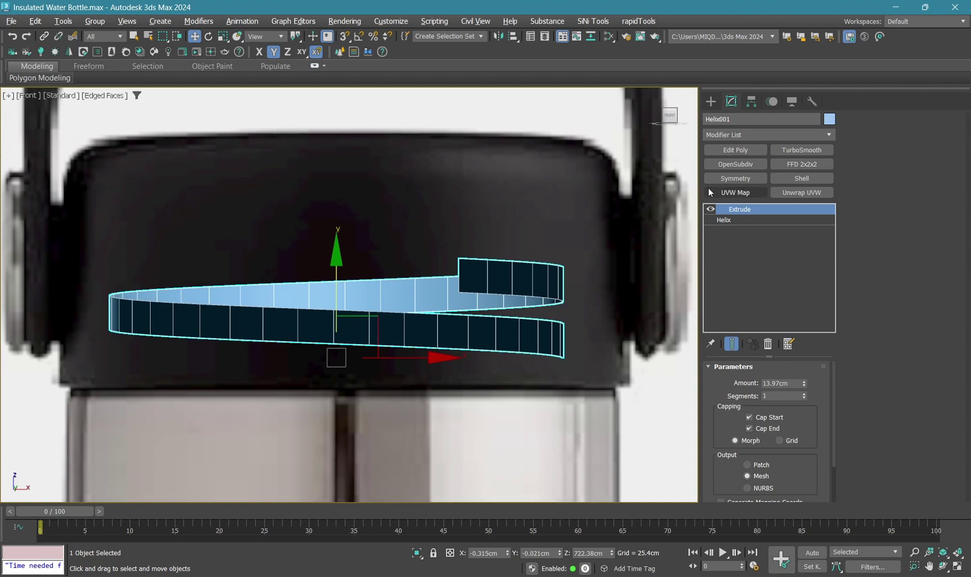
pyautogui.click(726, 150)
# Select all the ribbon's polygons and flip them to face outward
pyautogui.press('p')
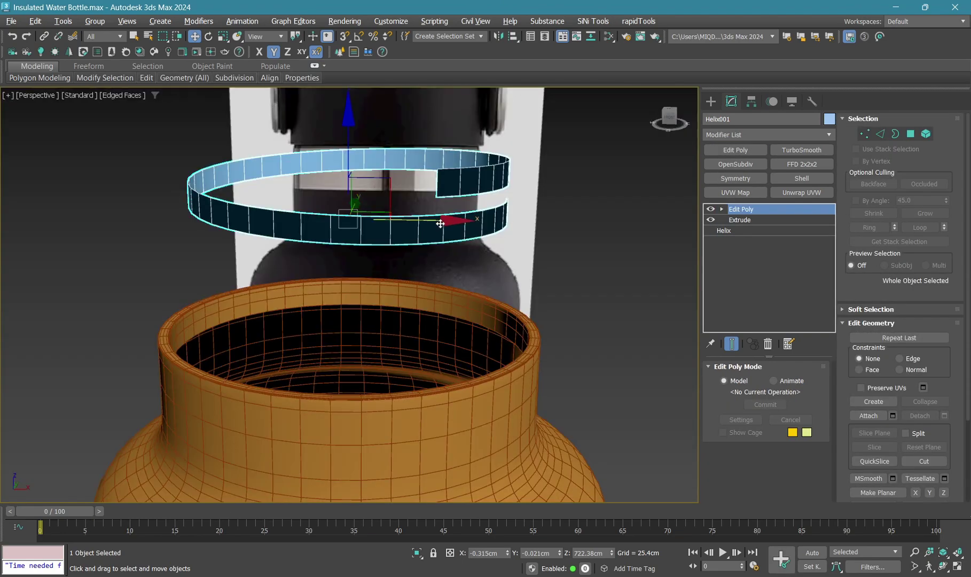
pyautogui.press('4')
pyautogui.hotkey('ctrl', 'a')
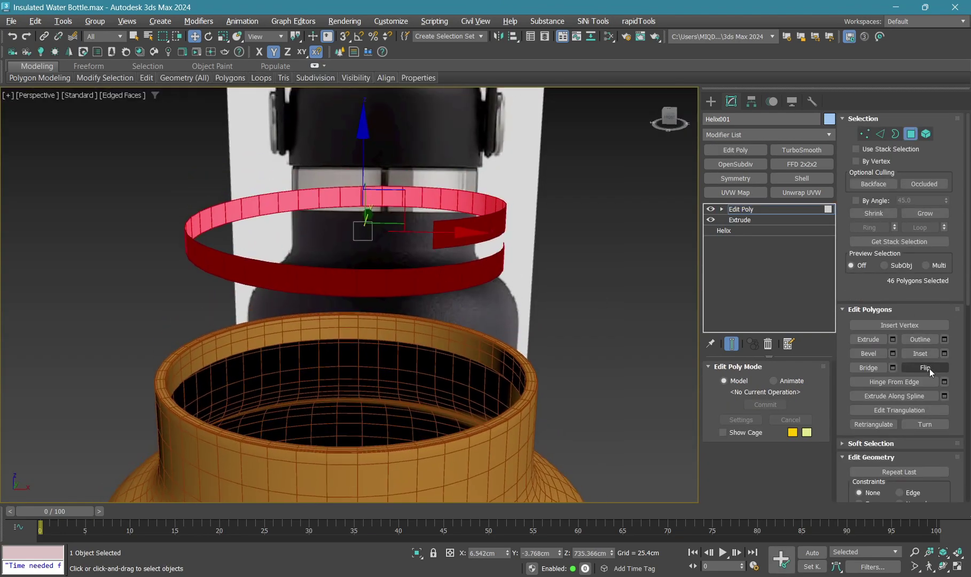
pyautogui.scroll(3, 453, 249)
# Select the ribbon's upper-end edge and the matching lower-turn edge to bridge
pyautogui.press('2')
pyautogui.click(417, 246)
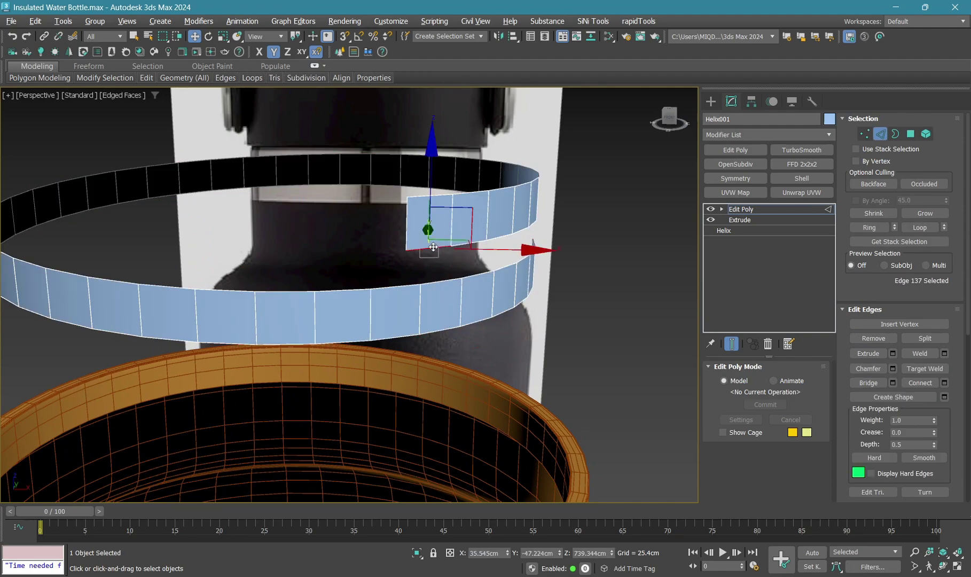
pyautogui.keyDown('alt'); pyautogui.moveTo(392, 239); pyautogui.dragTo(419, 281, button='middle'); pyautogui.keyUp('alt')
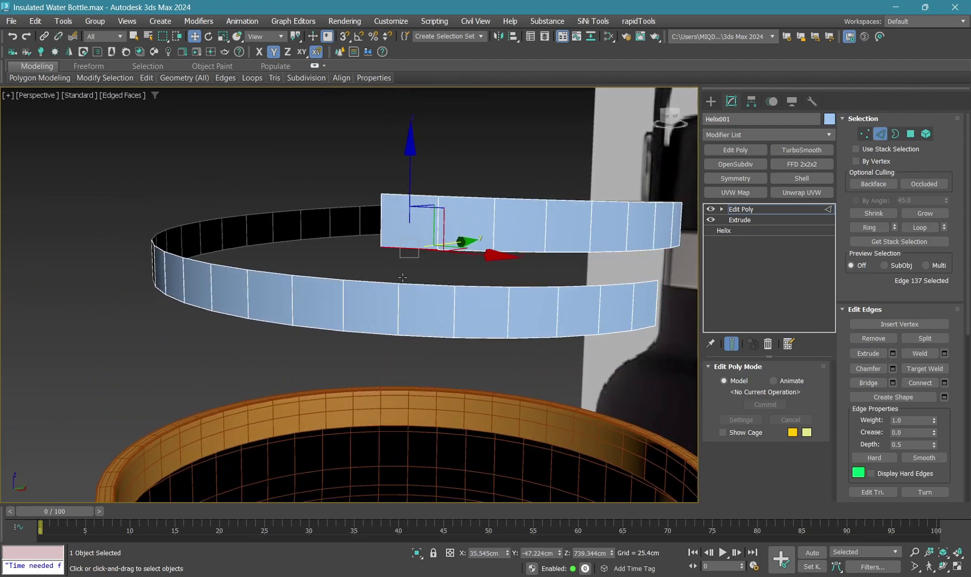
pyautogui.keyDown('ctrl'); pyautogui.click(419, 281); pyautogui.keyUp('ctrl')
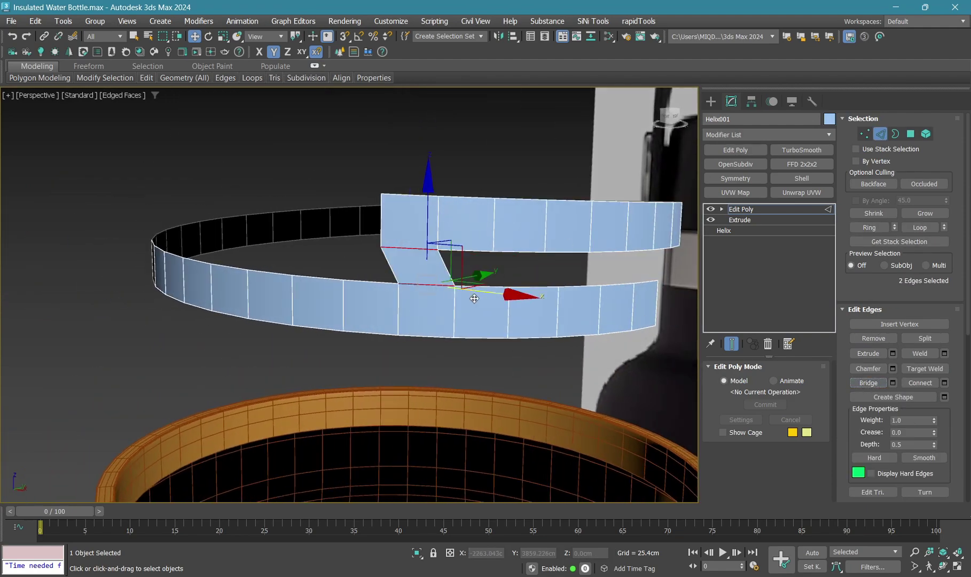
pyautogui.moveTo(474, 299)
pyautogui.keyDown('alt'); pyautogui.mouseDown(button='middle')
pyautogui.moveTo(434, 306)
pyautogui.moveTo(535, 285)
pyautogui.mouseUp(button='middle'); pyautogui.keyUp('alt')
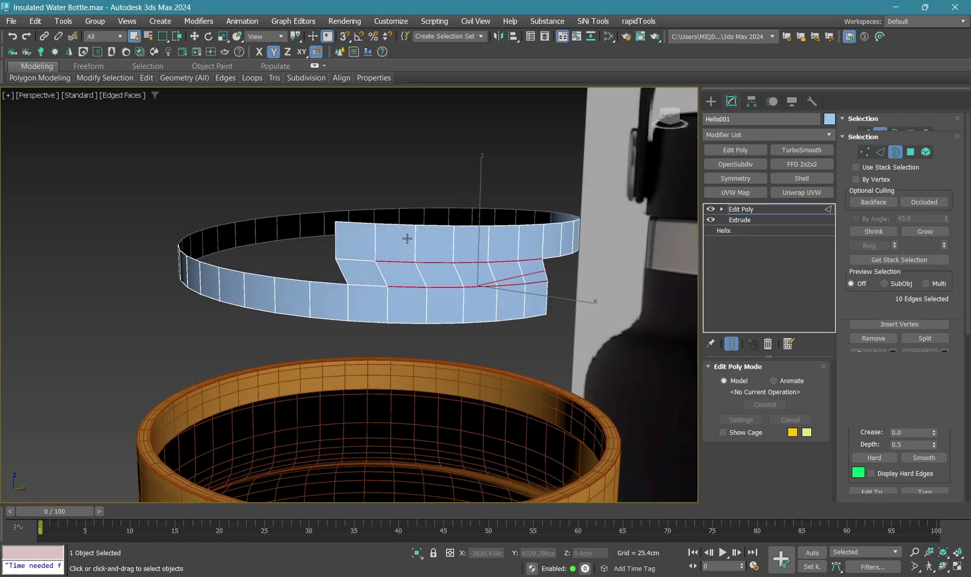
# Extrude the open border upward and scale it into a flat top edge
pyautogui.press('w')
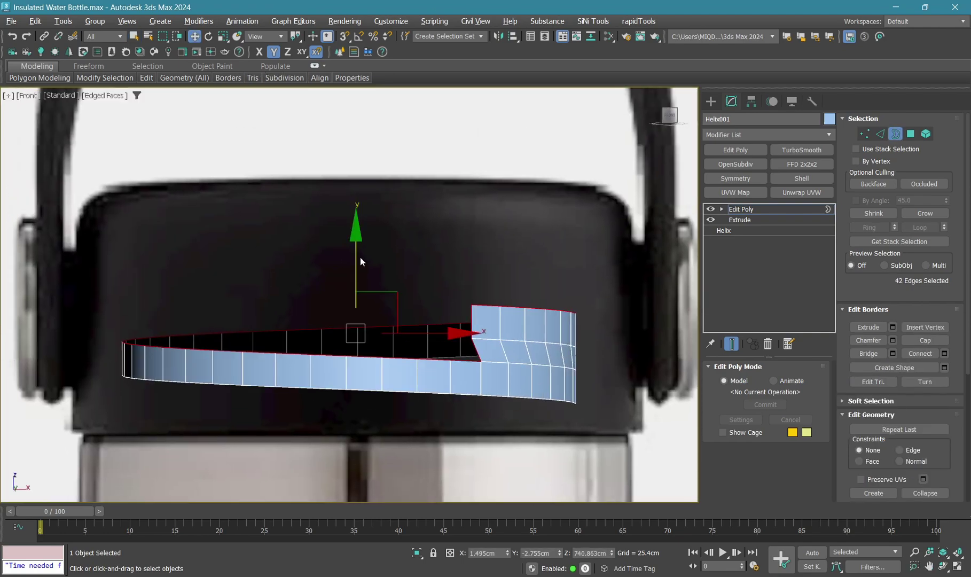
pyautogui.keyDown('shift'); pyautogui.moveTo(360, 256); pyautogui.dragTo(363, 188); pyautogui.keyUp('shift')
pyautogui.press('r')
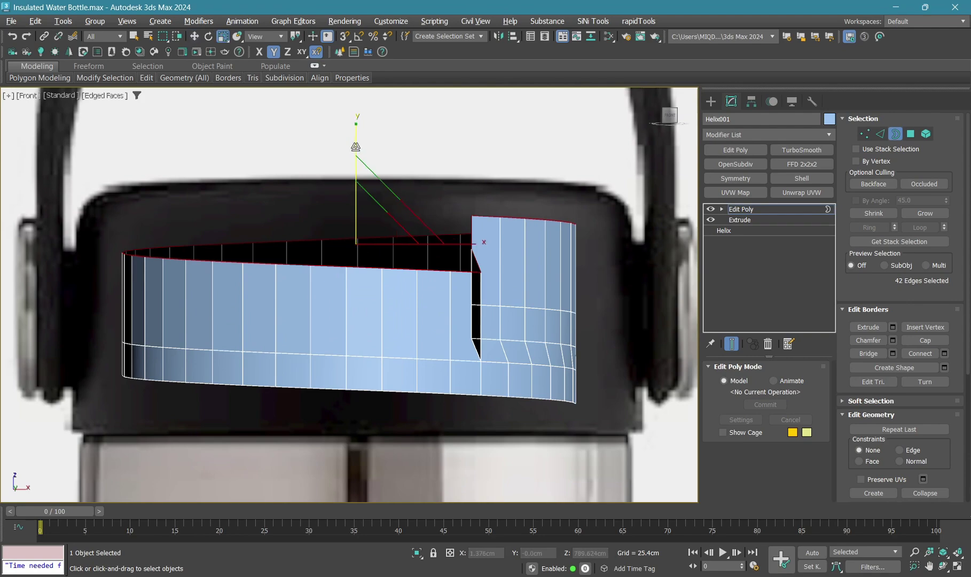
pyautogui.moveTo(355, 146); pyautogui.dragTo(371, 225)
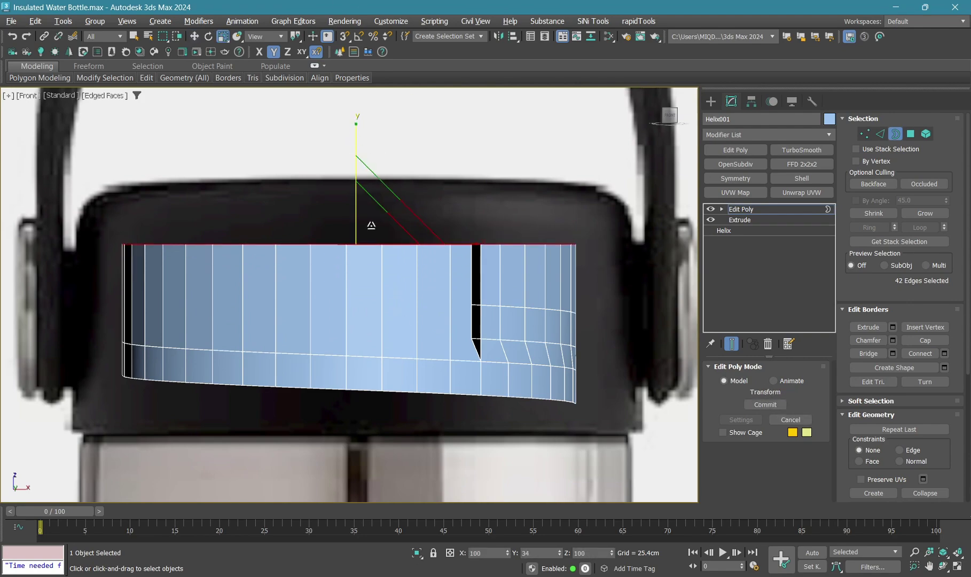
pyautogui.press('p')
# Weld the ring's top vertices and select the edges at the seam gap
pyautogui.press('1')
pyautogui.rightClick(513, 193)
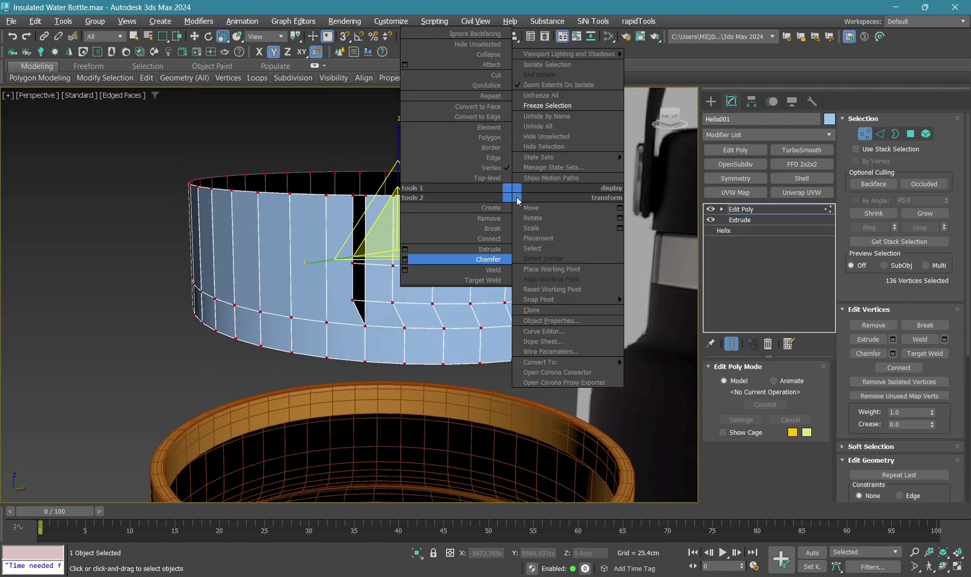
pyautogui.click(492, 269)
pyautogui.press('2')
pyautogui.click(364, 270)
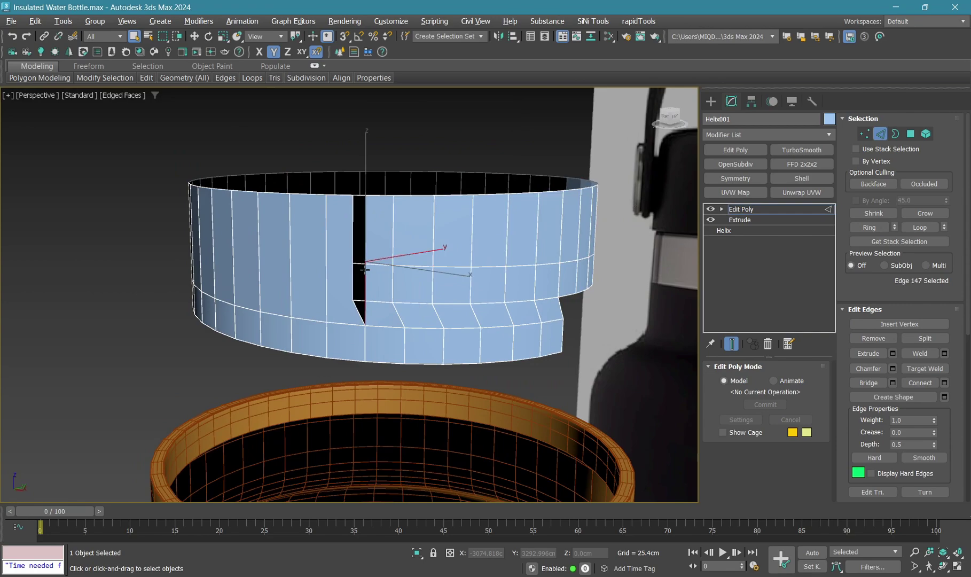
pyautogui.scroll(3, 367, 275)
pyautogui.press('1')
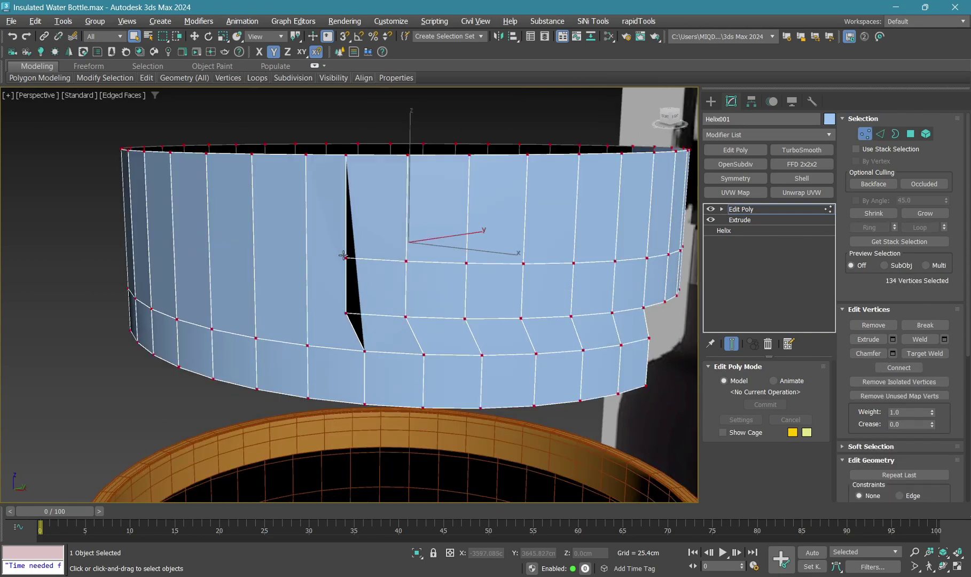
pyautogui.press('2')
pyautogui.click(351, 315)
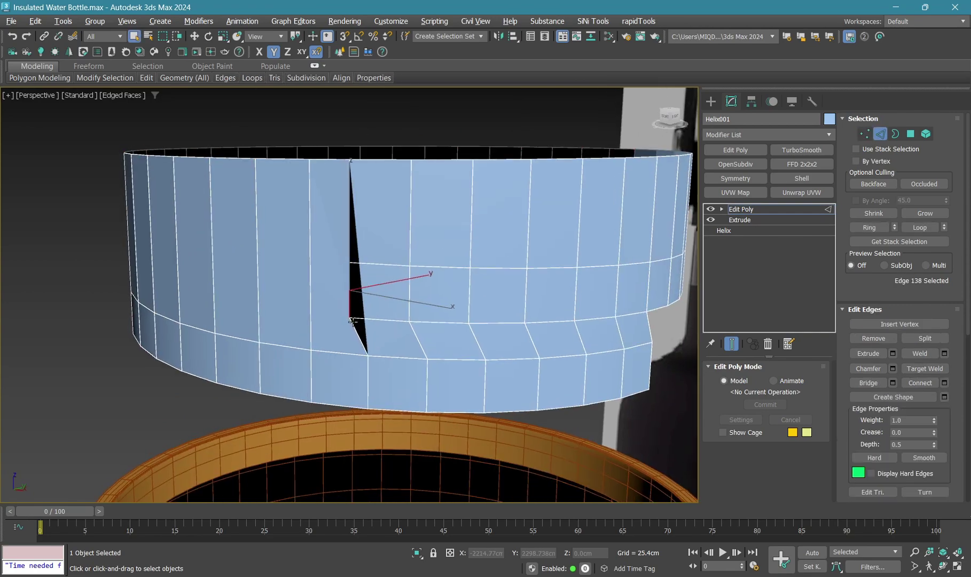
pyautogui.press('1')
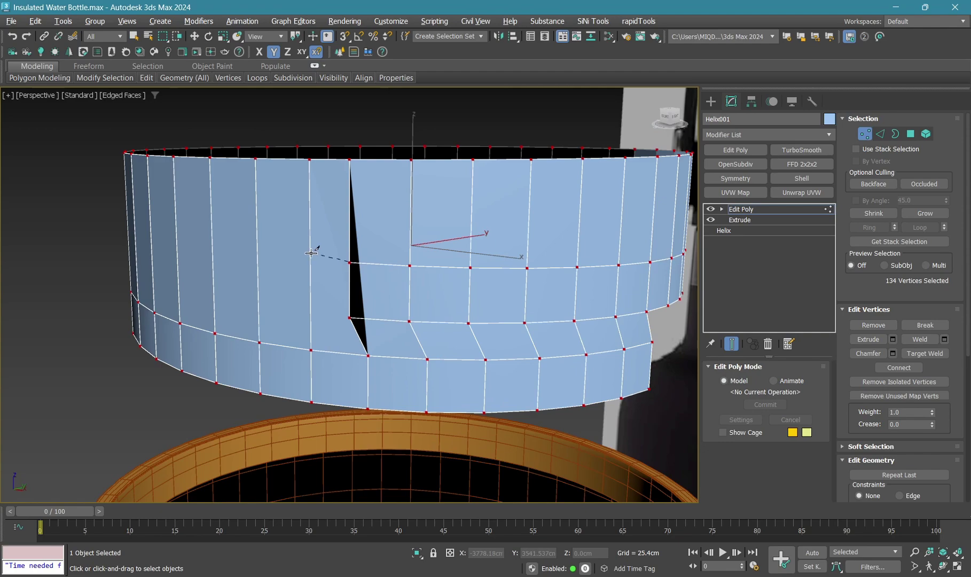
# Cut an edge across the seam gap, edge-slide the vertex, and start Target Weld
pyautogui.click(308, 303)
pyautogui.hotkey('shift', 'x')
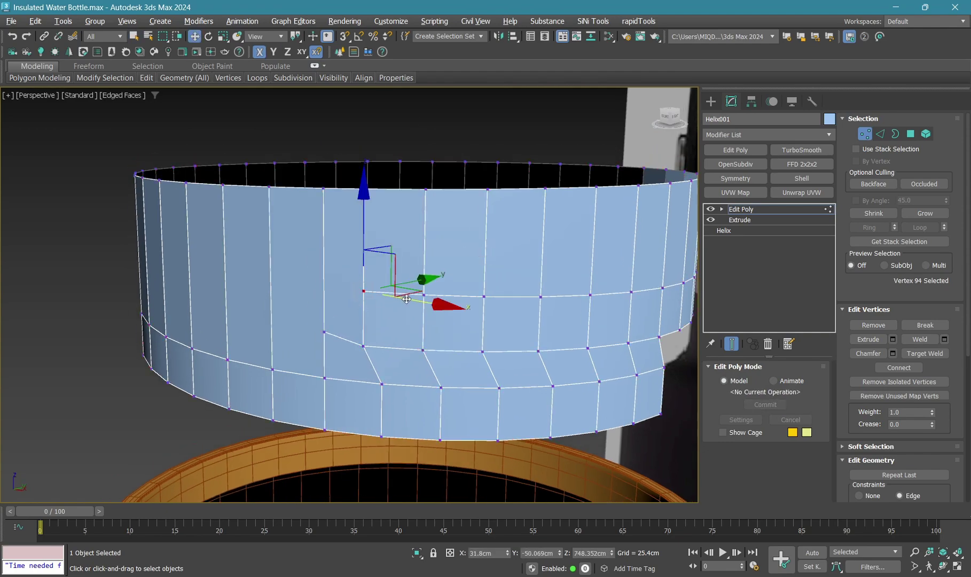
pyautogui.moveTo(387, 298); pyautogui.dragTo(366, 288)
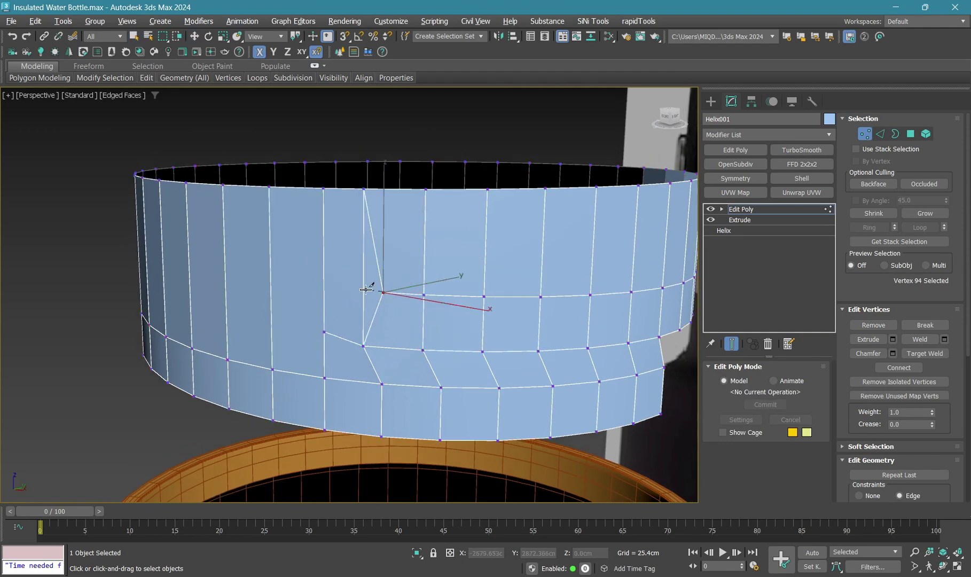
pyautogui.rightClick(379, 323)
pyautogui.hotkey('ctrl', 'w')
# Move the ring's bottom border down and scale it level, checking against the Front view
pyautogui.scroll(-5, 363, 290)
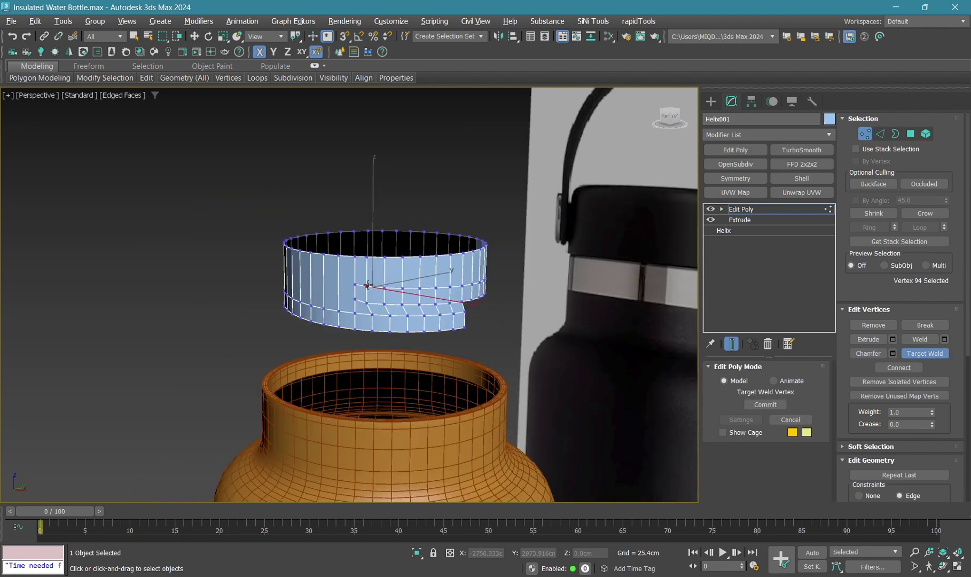
pyautogui.press('w')
pyautogui.press('2')
pyautogui.press('3')
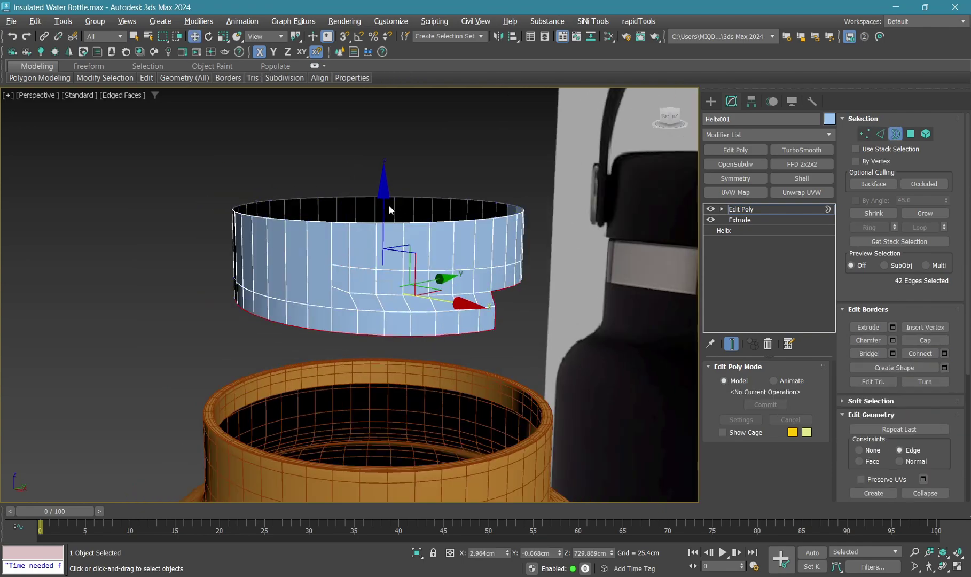
pyautogui.moveTo(382, 203); pyautogui.dragTo(382, 227)
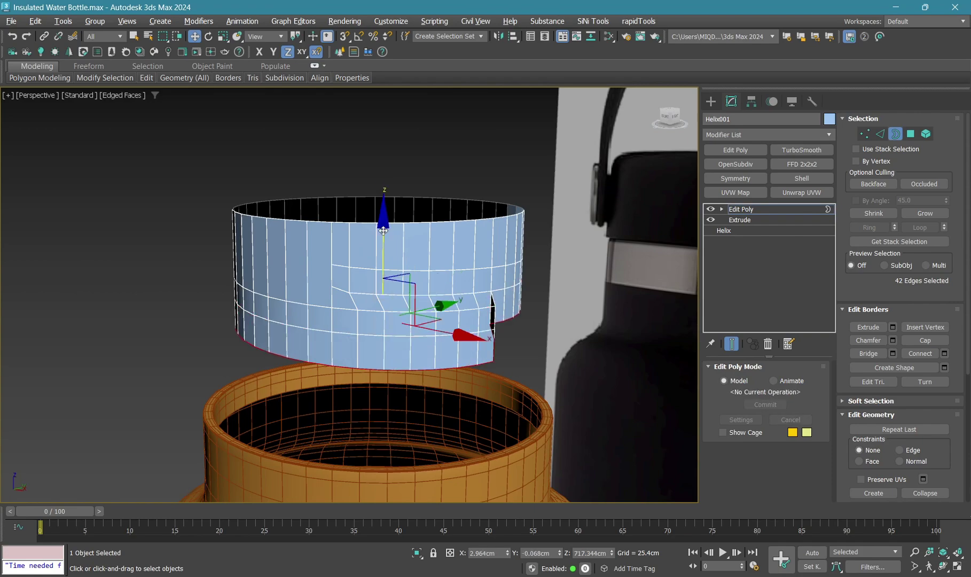
pyautogui.press('r')
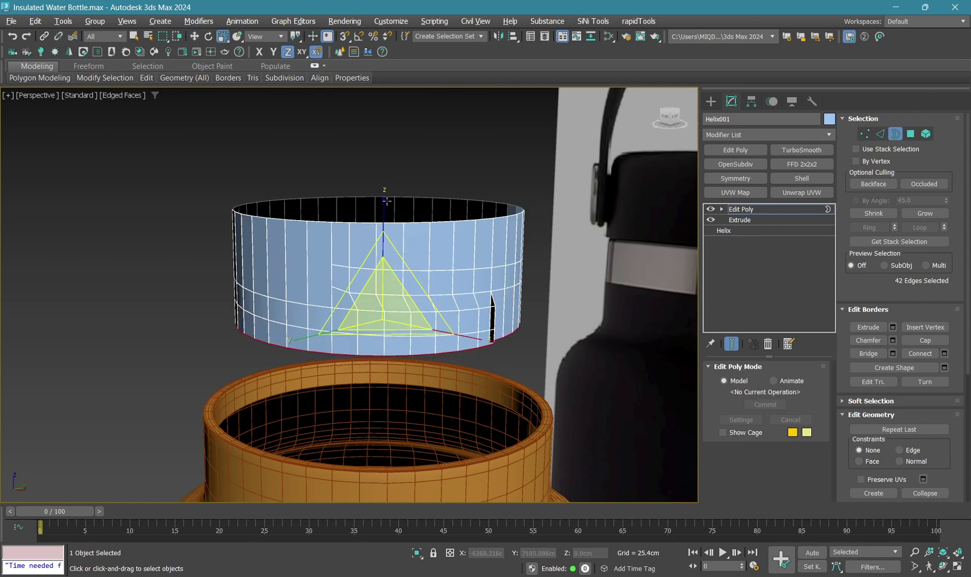
pyautogui.keyDown('alt'); pyautogui.moveTo(370, 214); pyautogui.dragTo(380, 234, button='middle'); pyautogui.keyUp('alt')
pyautogui.press('w')
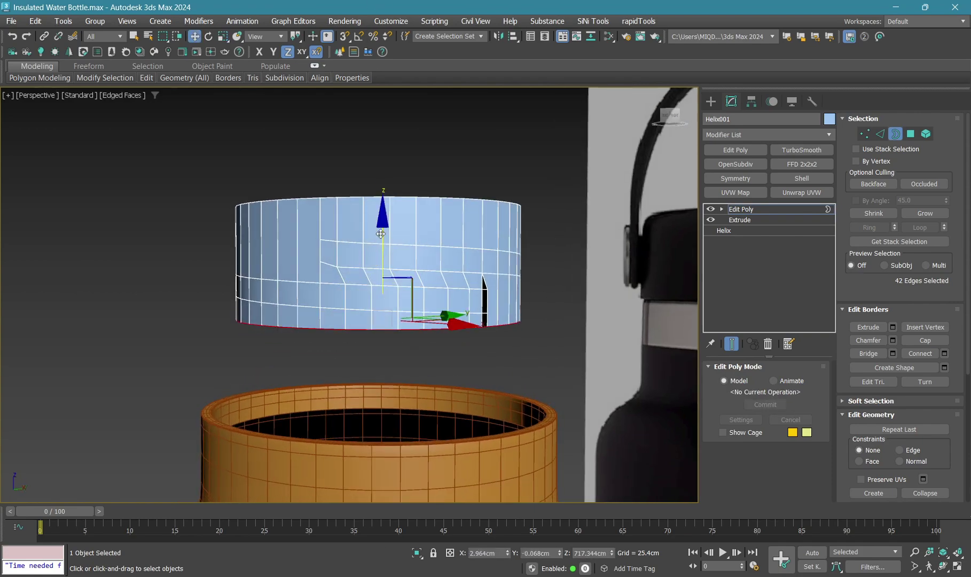
pyautogui.hotkey('alt', 'w')
pyautogui.hotkey('alt', 'w')
pyautogui.moveTo(317, 406); pyautogui.dragTo(318, 331, button='middle')
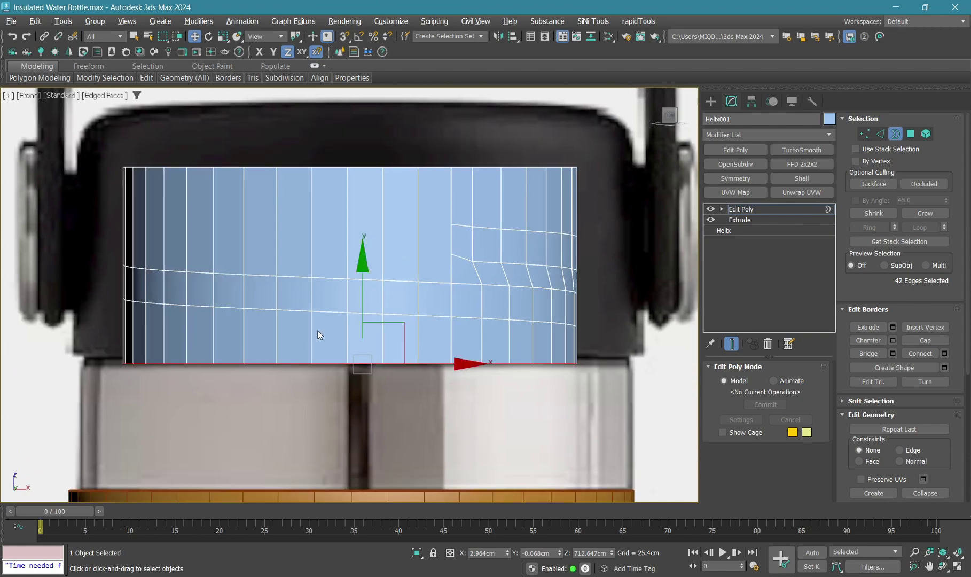
pyautogui.press('p')
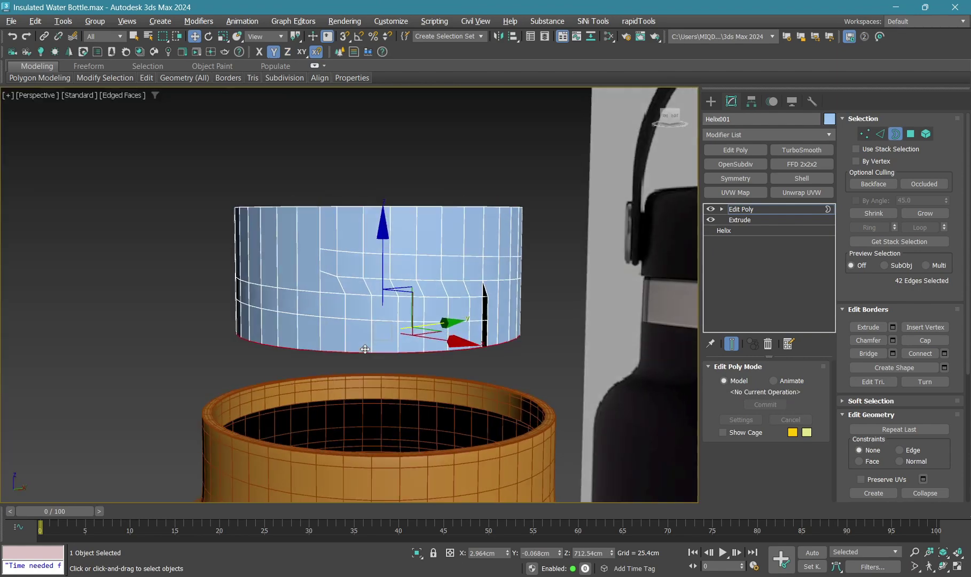
pyautogui.scroll(3, 447, 332)
# Pick edges around the bottom slit and cut across it, undoing a misplaced cut
pyautogui.press('2')
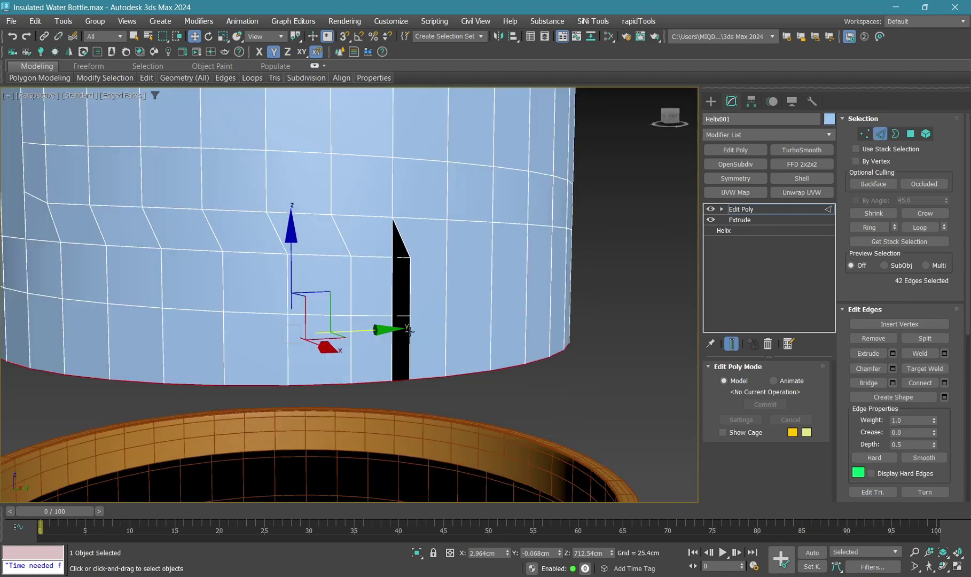
pyautogui.click(406, 331)
pyautogui.keyDown('alt'); pyautogui.moveTo(395, 330); pyautogui.dragTo(380, 338, button='middle'); pyautogui.keyUp('alt')
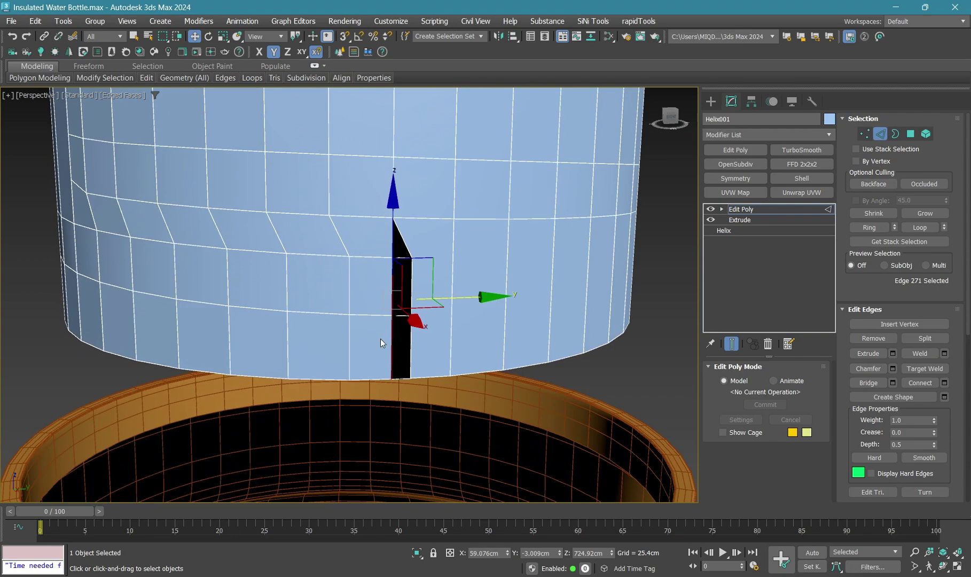
pyautogui.click(380, 338)
pyautogui.press('1')
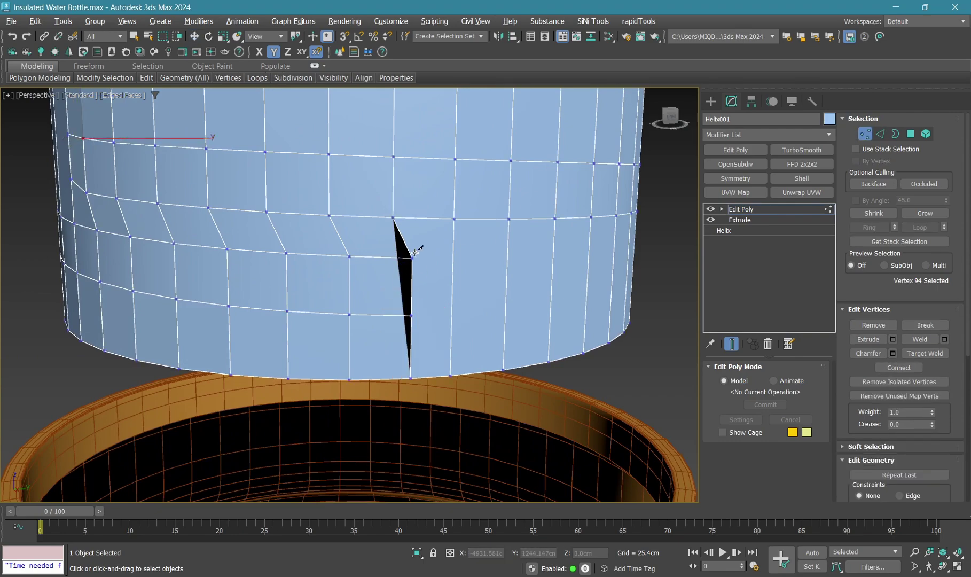
pyautogui.click(455, 264)
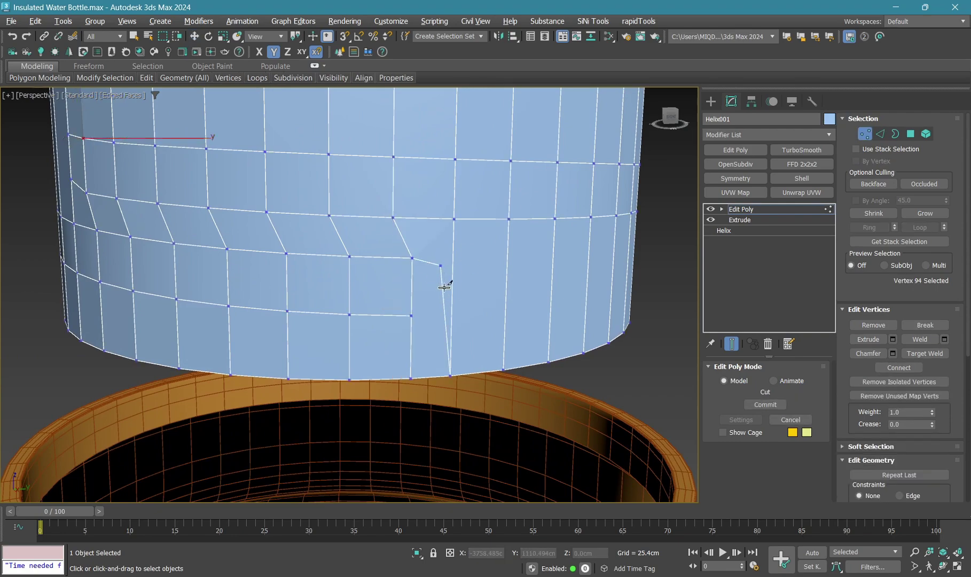
pyautogui.press('w')
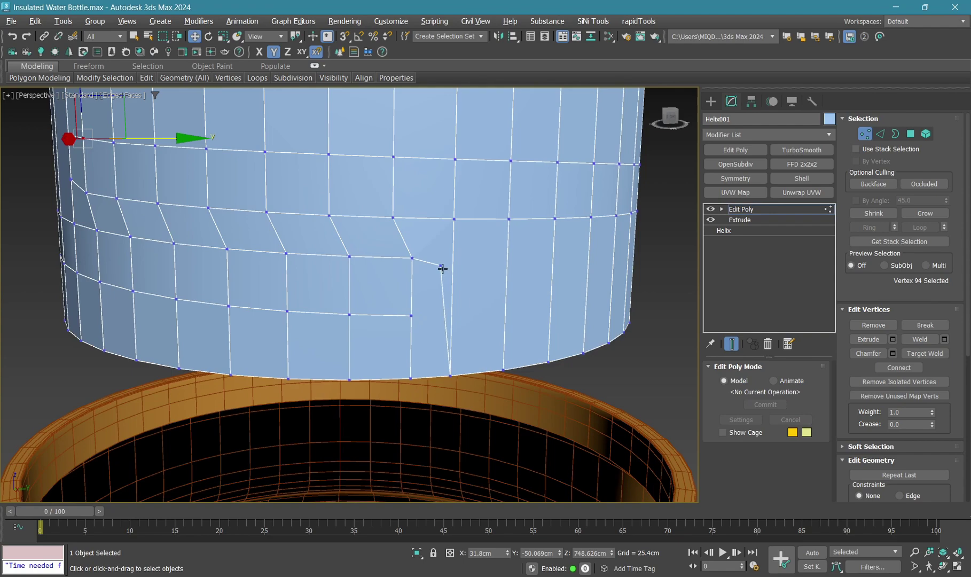
pyautogui.hotkey('alt', 'c')
pyautogui.click(442, 267)
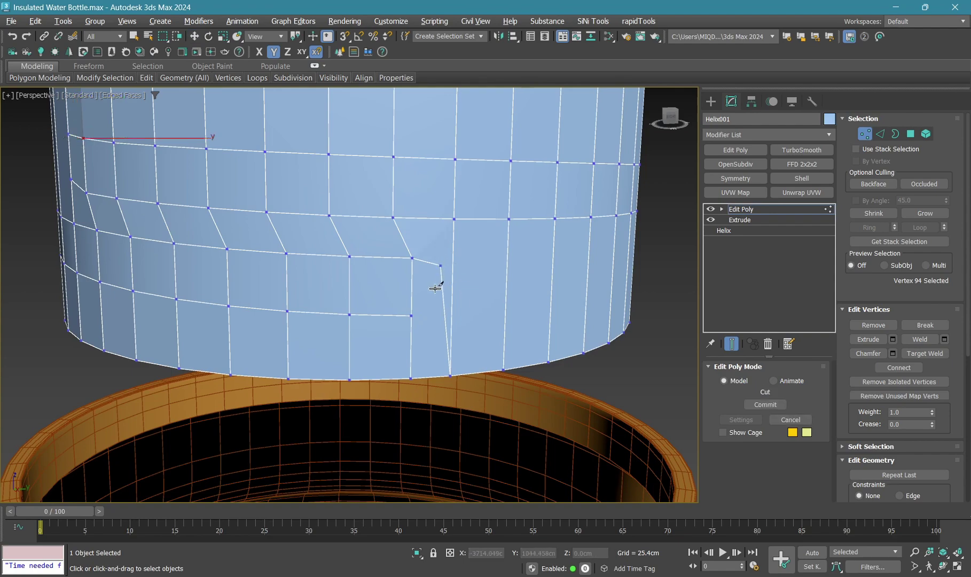
pyautogui.hotkey('ctrl', 'z')
pyautogui.moveTo(452, 315); pyautogui.dragTo(416, 325, button='middle')
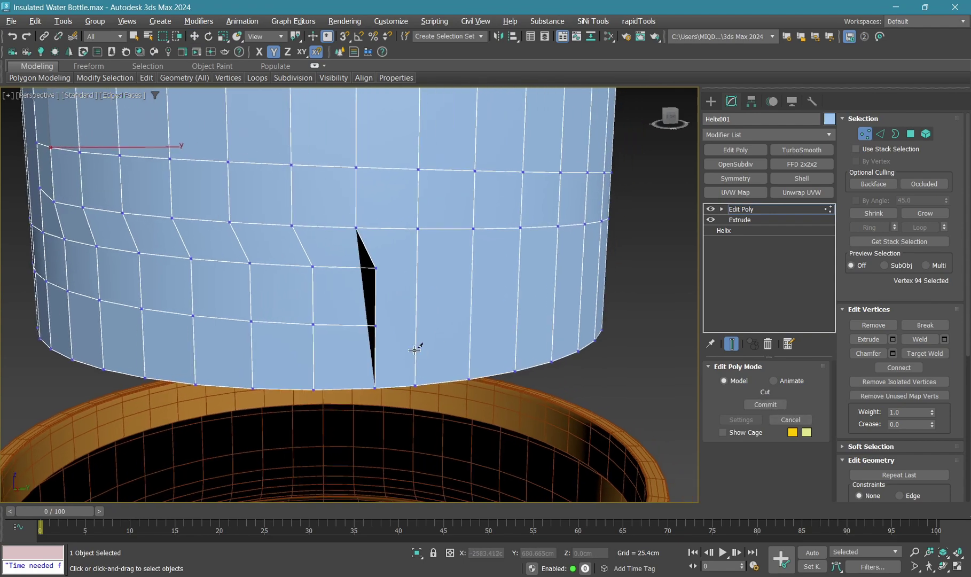
pyautogui.scroll(1, 390, 274)
# Cut from the corner across the slit and target-weld the new vertex to the corner
pyautogui.click(396, 292)
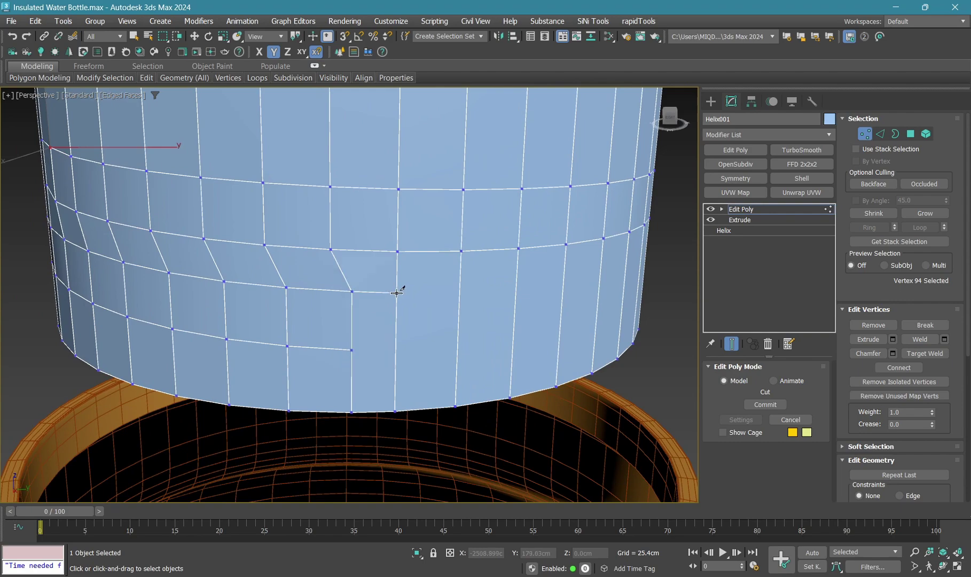
pyautogui.press('w')
pyautogui.click(351, 350)
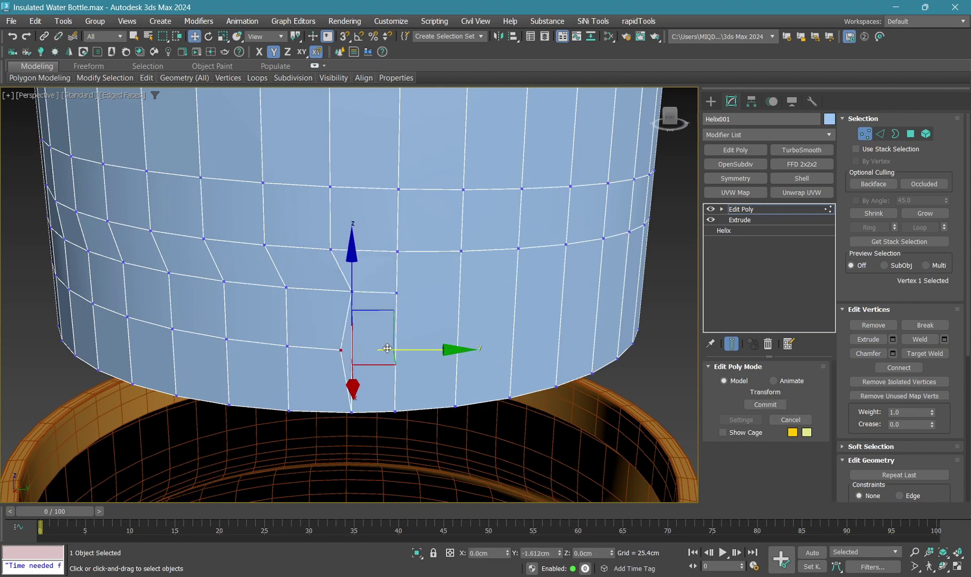
pyautogui.moveTo(386, 348)
pyautogui.mouseDown()
pyautogui.moveTo(395, 349)
pyautogui.moveTo(359, 366)
pyautogui.mouseUp()
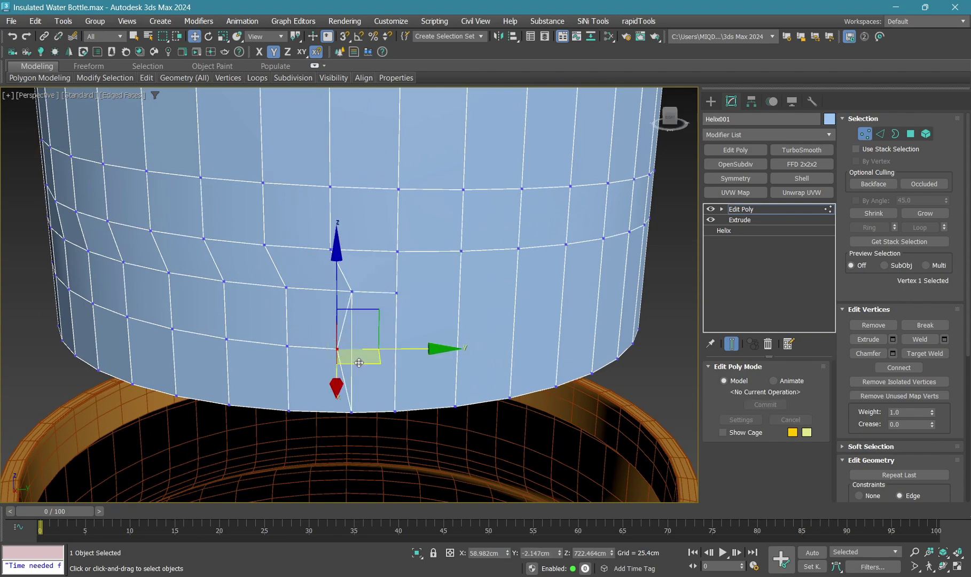
pyautogui.press('x')
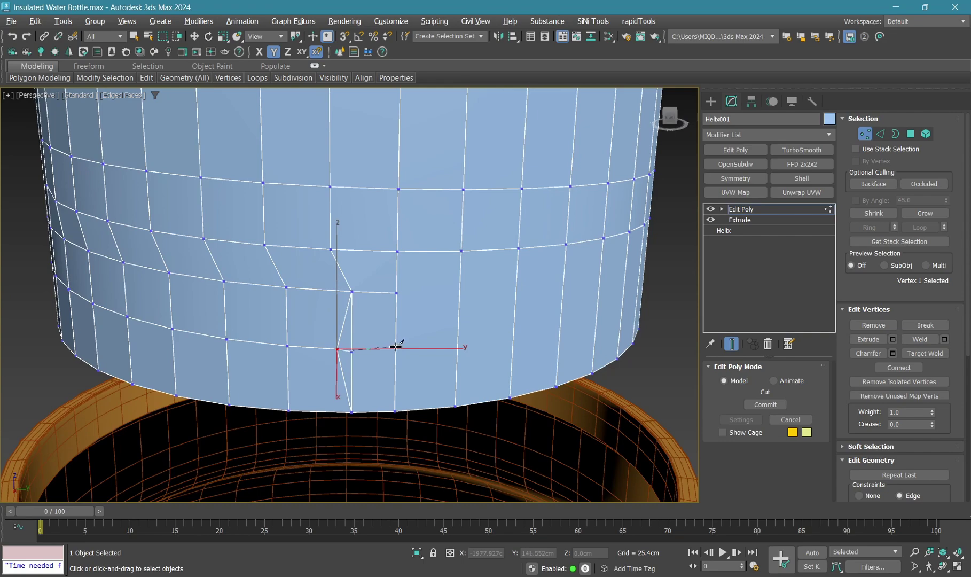
pyautogui.hotkey('ctrl', 'shift', 'w')
pyautogui.click(395, 346)
pyautogui.press('w')
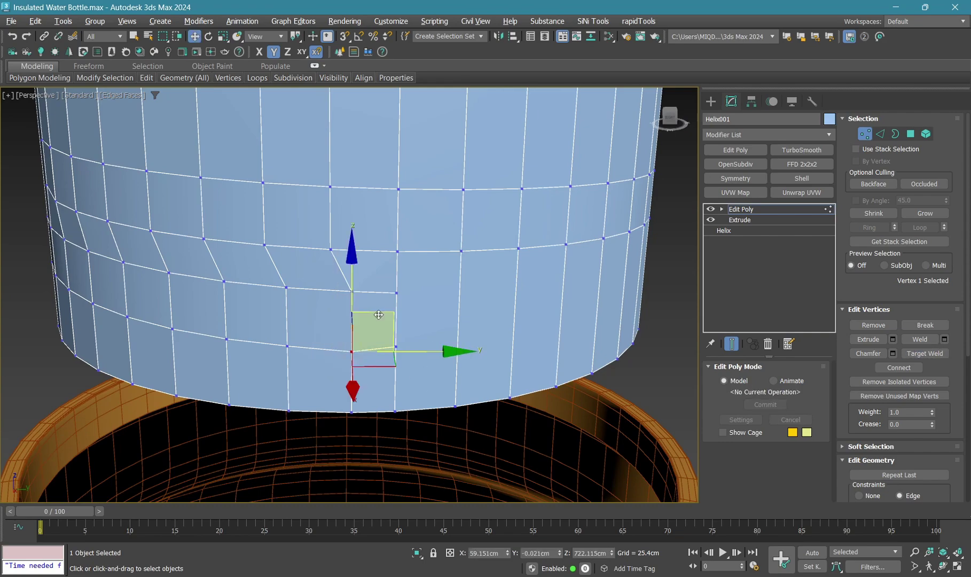
pyautogui.scroll(-5, 518, 212)
# Select the cap ring's bottom border in Front view and switch to the Move tool
pyautogui.press('f')
pyautogui.press('3')
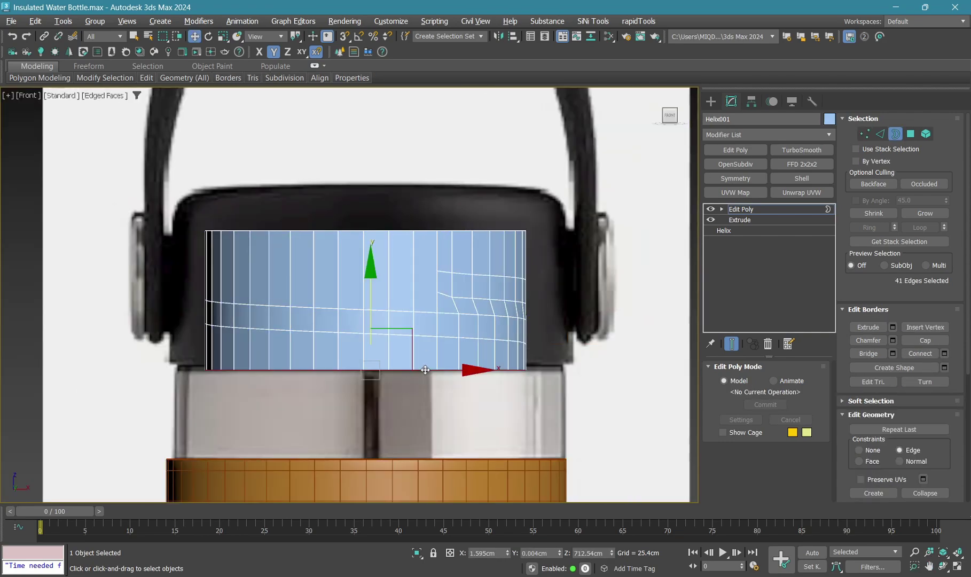
pyautogui.press('p')
pyautogui.press('r')
pyautogui.press('f')
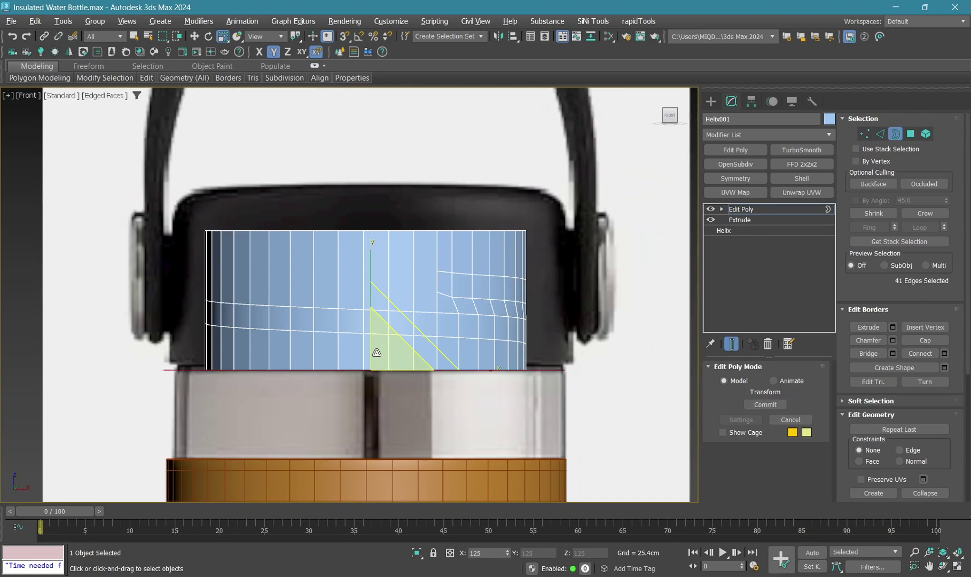
pyautogui.hotkey('alt', 'w')
pyautogui.hotkey('alt', 'w')
pyautogui.press('w')
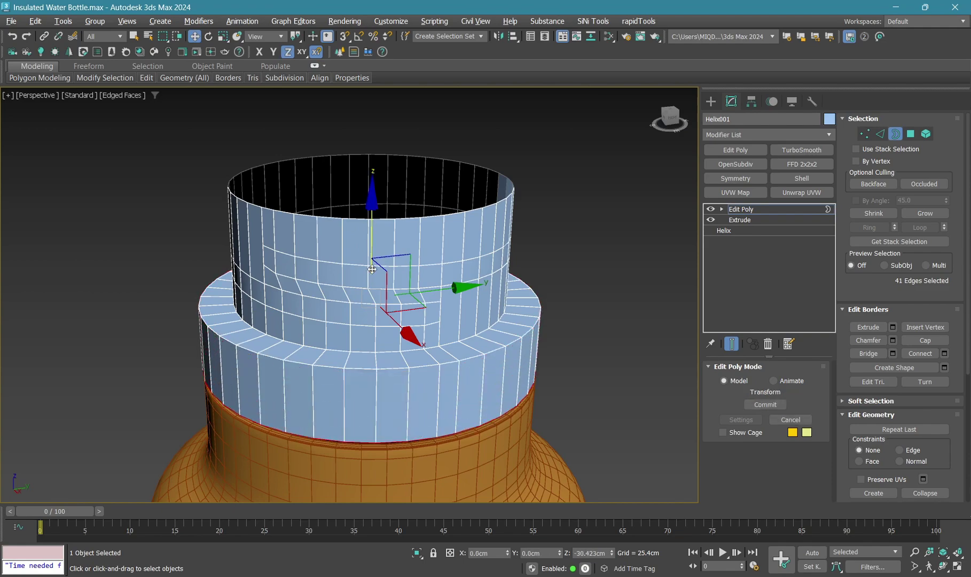
# Raise the ring's bottom border in Front view until it sits flush on the bottle top
pyautogui.scroll(3, 372, 269)
pyautogui.keyDown('alt'); pyautogui.moveTo(372, 269); pyautogui.dragTo(370, 213, button='middle'); pyautogui.keyUp('alt')
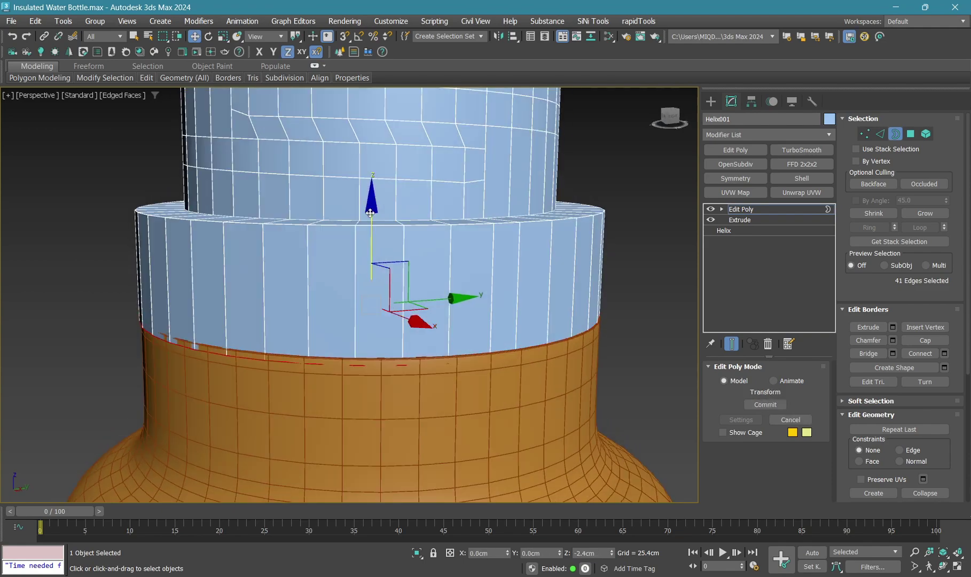
pyautogui.press('f')
pyautogui.scroll(5, 345, 427)
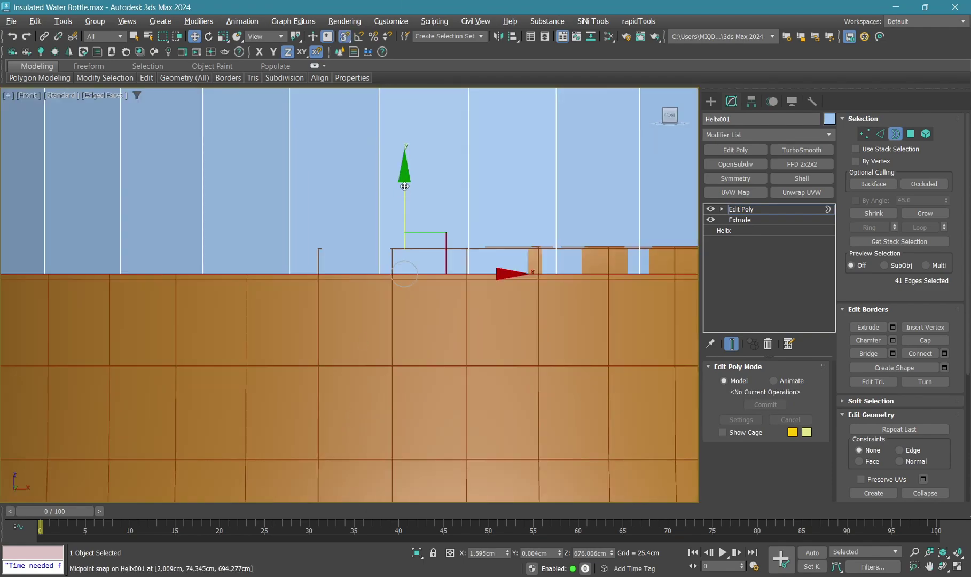
pyautogui.moveTo(404, 186); pyautogui.dragTo(404, 157)
pyautogui.press('p')
pyautogui.scroll(3, 432, 343)
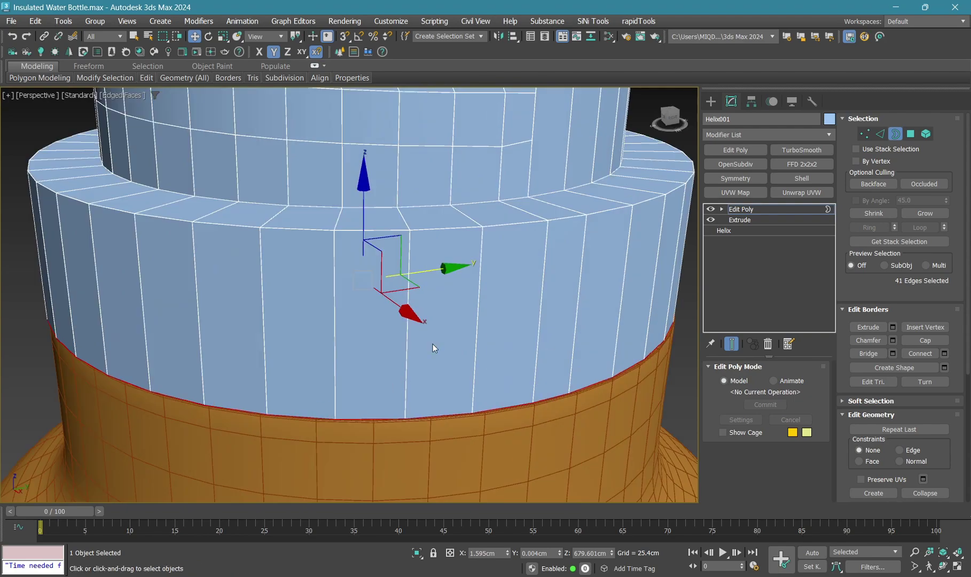
pyautogui.hotkey('alt', 'w')
pyautogui.hotkey('alt', 'w')
pyautogui.scroll(-3, 433, 348)
pyautogui.press('4')
pyautogui.moveTo(208, 131); pyautogui.dragTo(455, 217)
# Select the upper and lower thread bands of faces on the cap ring
pyautogui.keyDown('alt'); pyautogui.moveTo(455, 217); pyautogui.dragTo(436, 291, button='middle'); pyautogui.keyUp('alt')
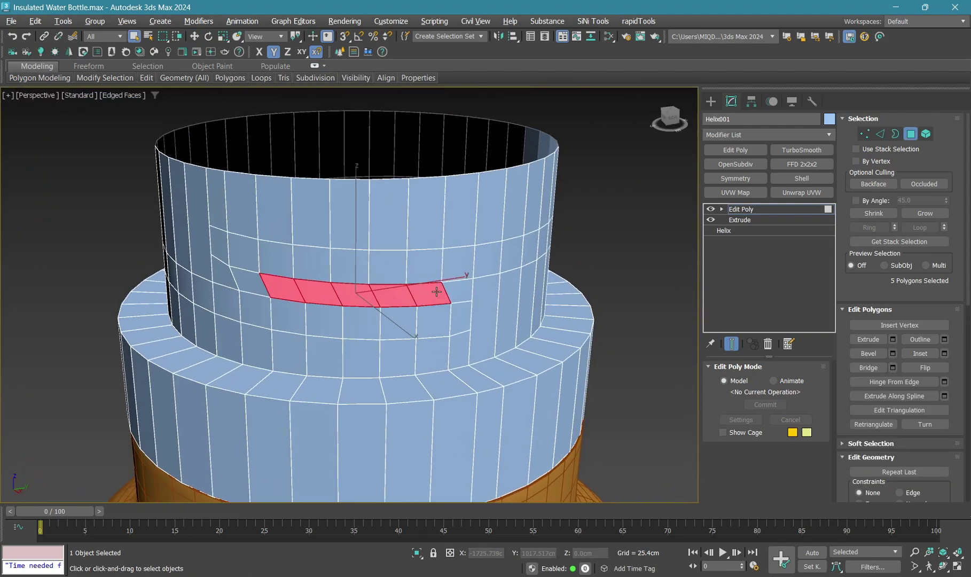
pyautogui.click(255, 249)
pyautogui.keyDown('shift'); pyautogui.click(299, 247); pyautogui.keyUp('shift')
pyautogui.keyDown('alt'); pyautogui.moveTo(298, 246); pyautogui.dragTo(453, 300, button='middle'); pyautogui.keyUp('alt')
pyautogui.keyDown('alt'); pyautogui.click(483, 300); pyautogui.keyUp('alt')
# Bevel the selected bands with Outline -4.279cm and Height 3.667cm into raised ridges
pyautogui.rightClick(606, 269)
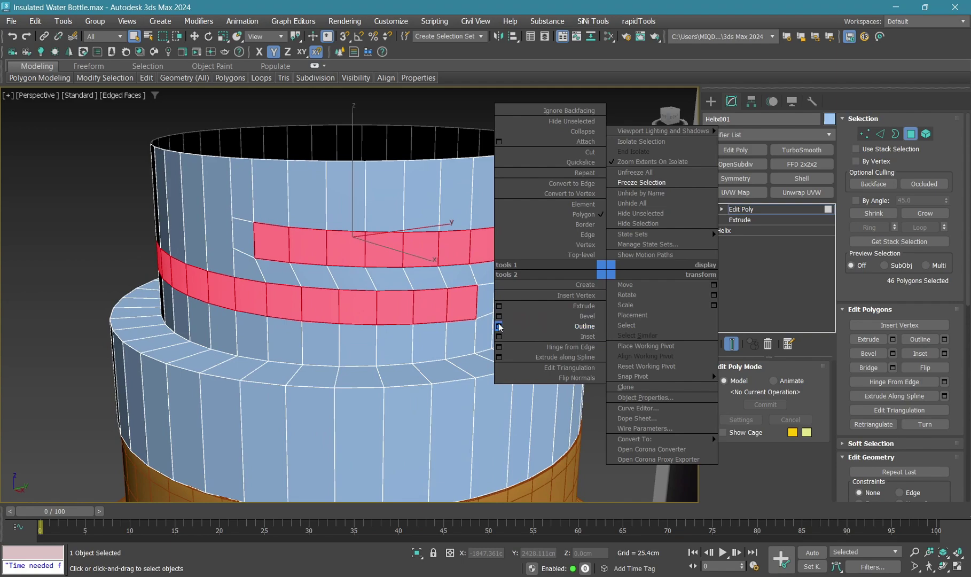
pyautogui.click(498, 316)
pyautogui.keyDown('alt'); pyautogui.moveTo(498, 315); pyautogui.dragTo(503, 328, button='middle'); pyautogui.keyUp('alt')
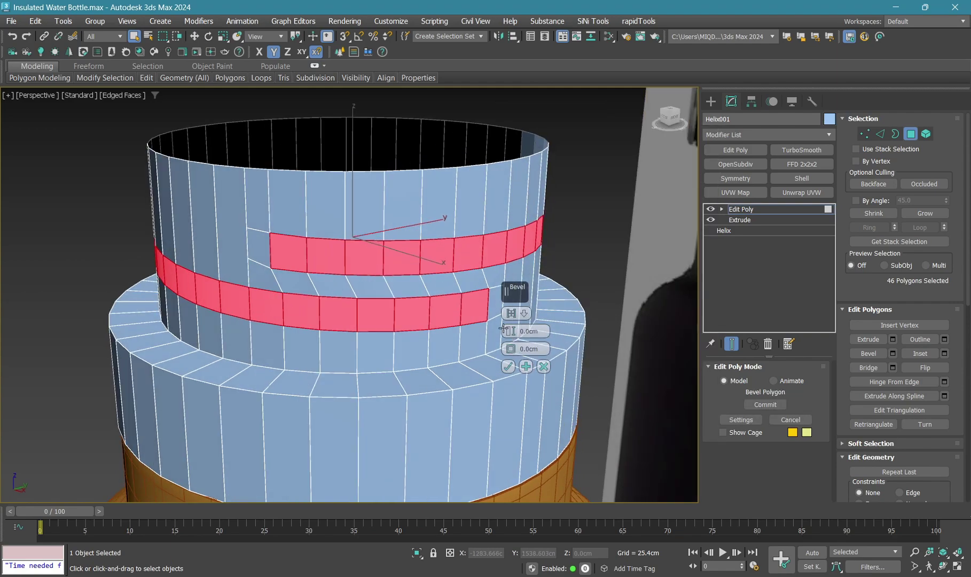
pyautogui.moveTo(517, 354); pyautogui.dragTo(510, 355)
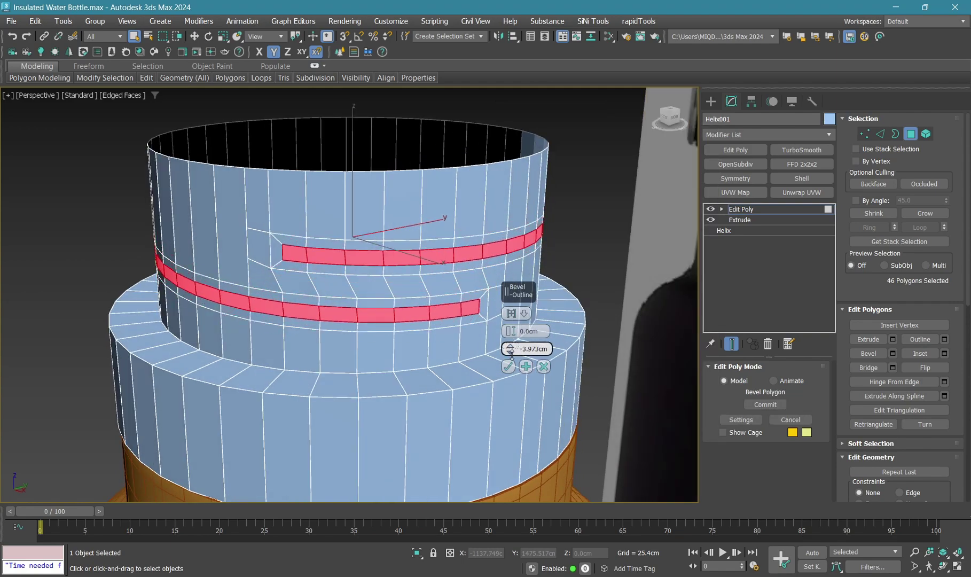
pyautogui.moveTo(514, 329)
pyautogui.mouseDown()
pyautogui.moveTo(514, 337)
pyautogui.moveTo(512, 326)
pyautogui.mouseUp()
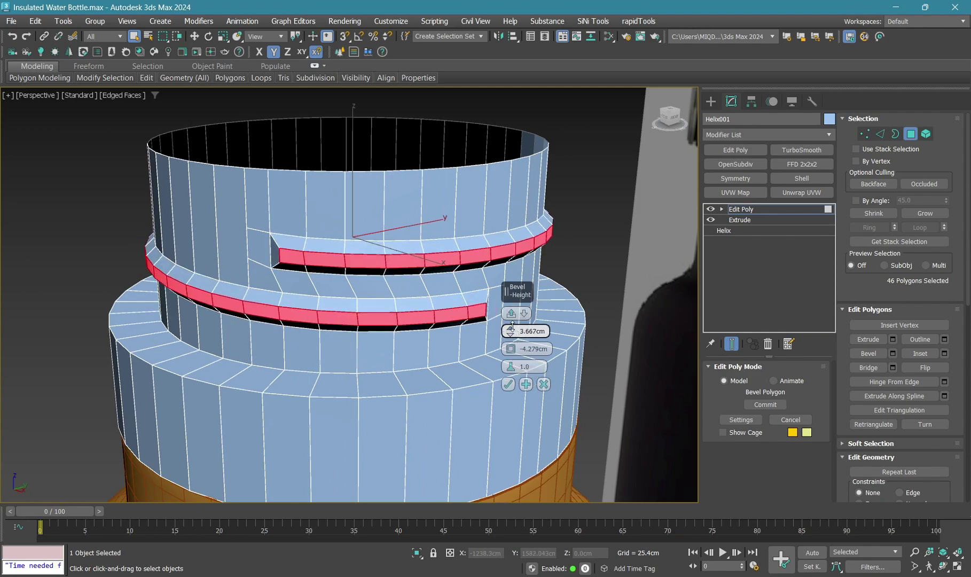
pyautogui.click(507, 384)
pyautogui.scroll(4, 401, 258)
pyautogui.scroll(3, 402, 258)
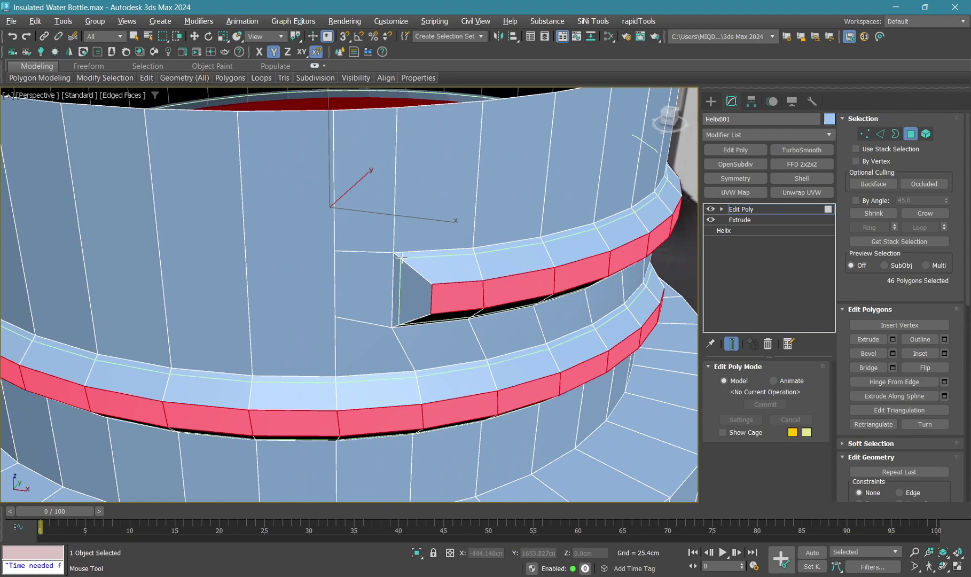
# Select the horizontal edge loop at the ring's seam in Front view
pyautogui.press('2')
pyautogui.press('w')
pyautogui.scroll(-3, 465, 191)
pyautogui.press('f')
pyautogui.scroll(-5, 392, 301)
pyautogui.scroll(2, 379, 280)
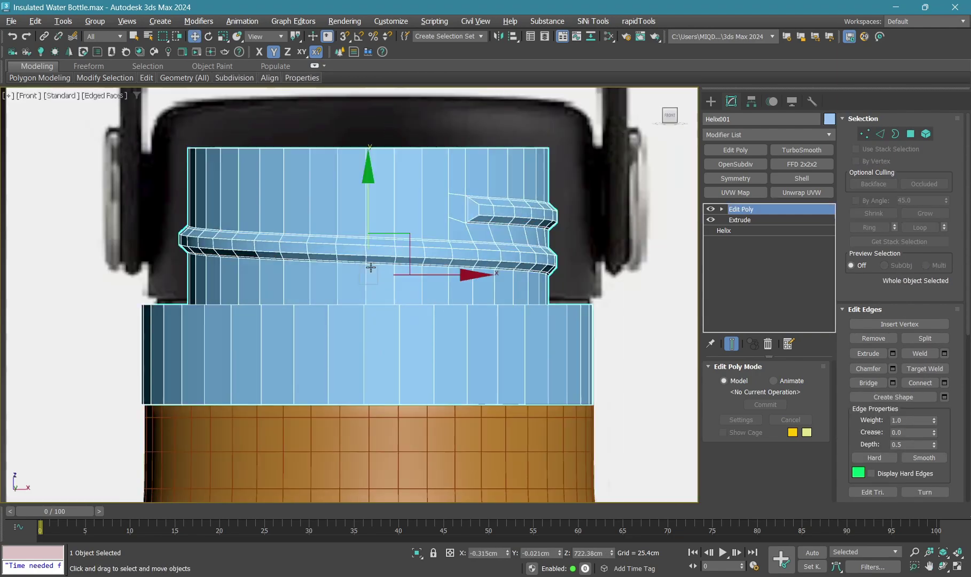
pyautogui.press('2')
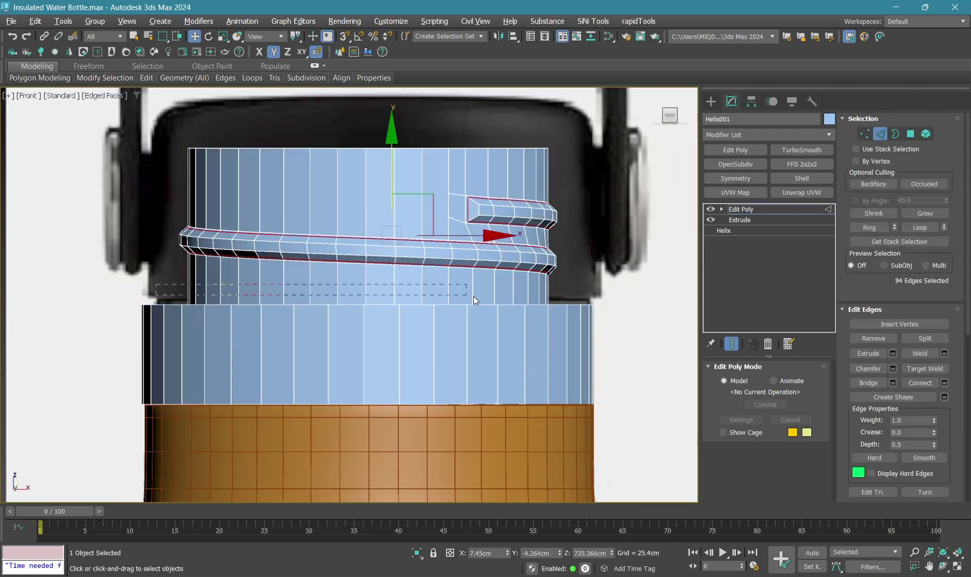
pyautogui.moveTo(592, 295); pyautogui.dragTo(592, 295)
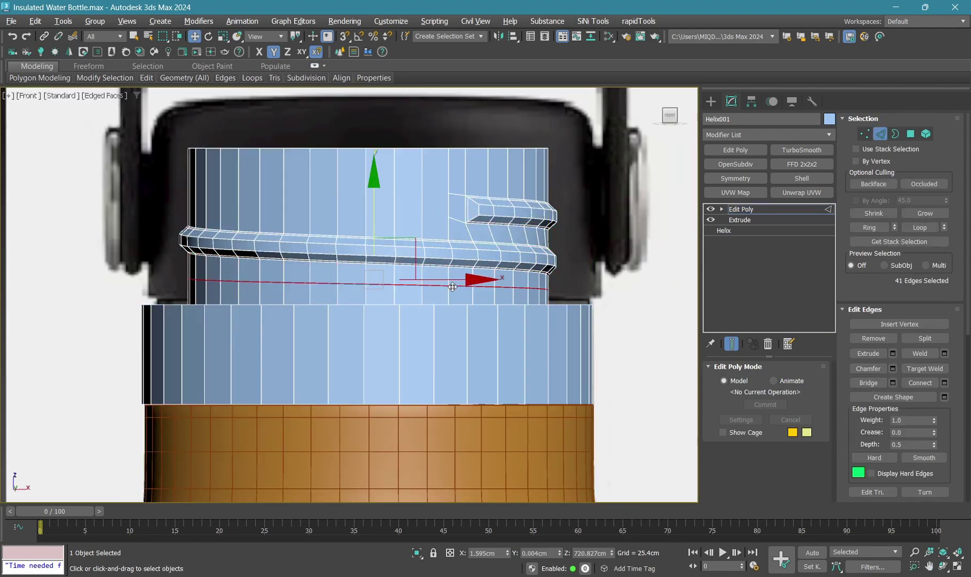
pyautogui.rightClick(380, 255)
# Complete the rim edge loop selection in Perspective view by adding the missing edge
pyautogui.press('p')
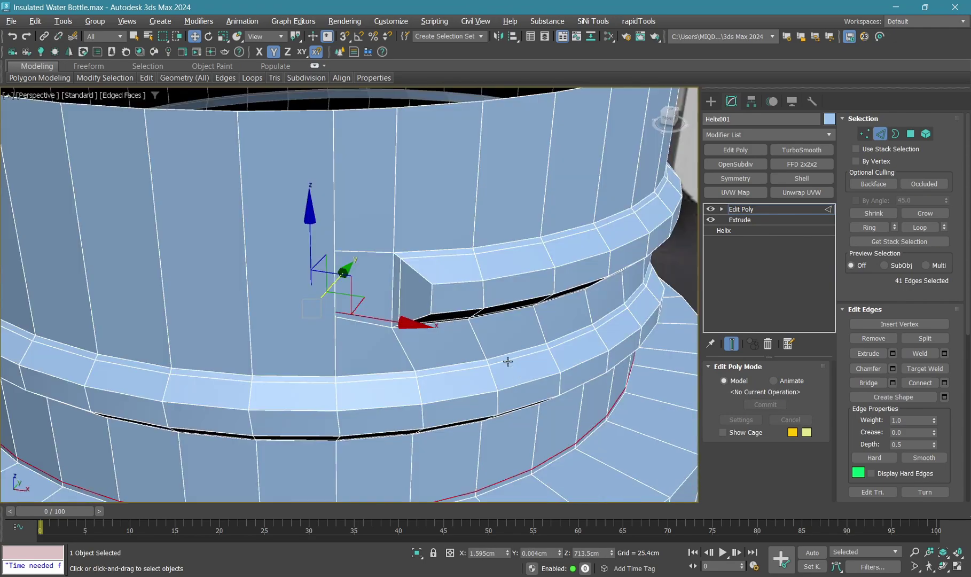
pyautogui.keyDown('alt'); pyautogui.moveTo(504, 359); pyautogui.dragTo(424, 299, button='middle'); pyautogui.keyUp('alt')
pyautogui.scroll(2, 423, 308)
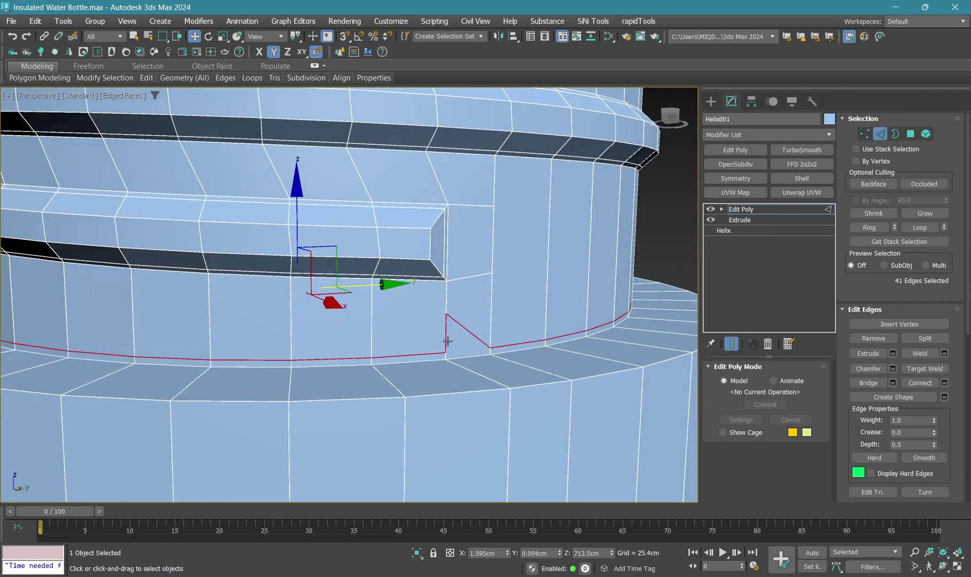
pyautogui.press('1')
pyautogui.scroll(2, 443, 311)
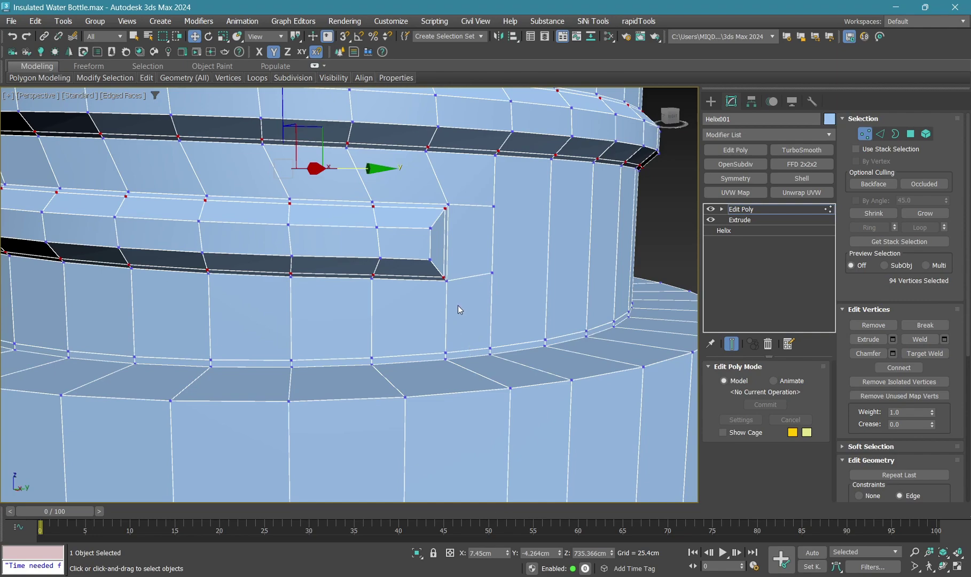
pyautogui.press('2')
pyautogui.moveTo(457, 316)
pyautogui.keyDown('alt'); pyautogui.mouseDown(button='middle')
pyautogui.moveTo(347, 382)
pyautogui.moveTo(520, 392)
pyautogui.mouseUp(button='middle'); pyautogui.keyUp('alt')
pyautogui.scroll(4, 520, 393)
pyautogui.keyDown('ctrl'); pyautogui.click(470, 374); pyautogui.keyUp('ctrl')
pyautogui.moveTo(470, 373); pyautogui.dragTo(471, 372, button='middle')
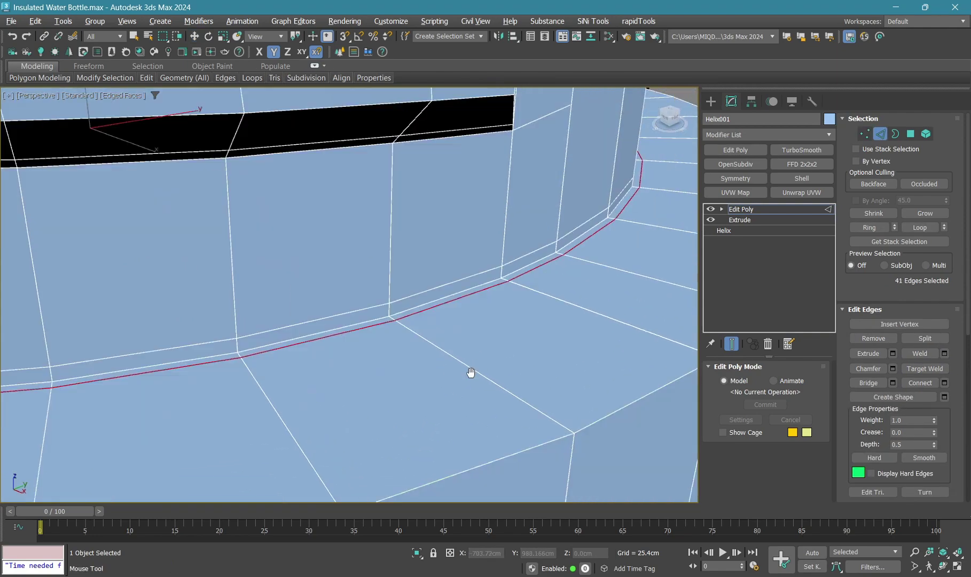
pyautogui.scroll(-3, 471, 372)
pyautogui.scroll(-1, 464, 341)
pyautogui.scroll(-3, 459, 316)
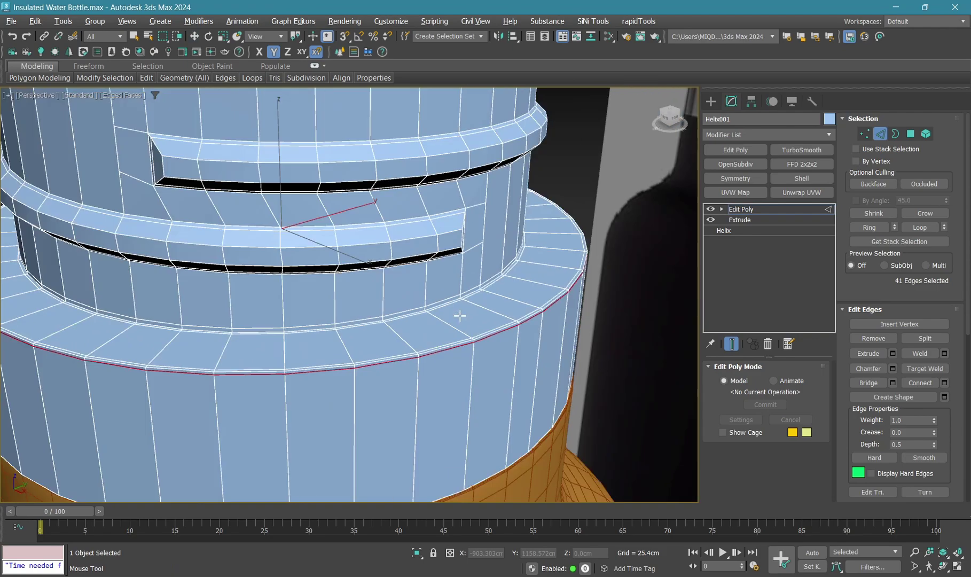
# Set the edit Constraints to None so the loop moves freely
pyautogui.press('w')
pyautogui.scroll(-3, 459, 316)
pyautogui.scroll(2, 443, 299)
pyautogui.press('3')
pyautogui.scroll(1, 434, 285)
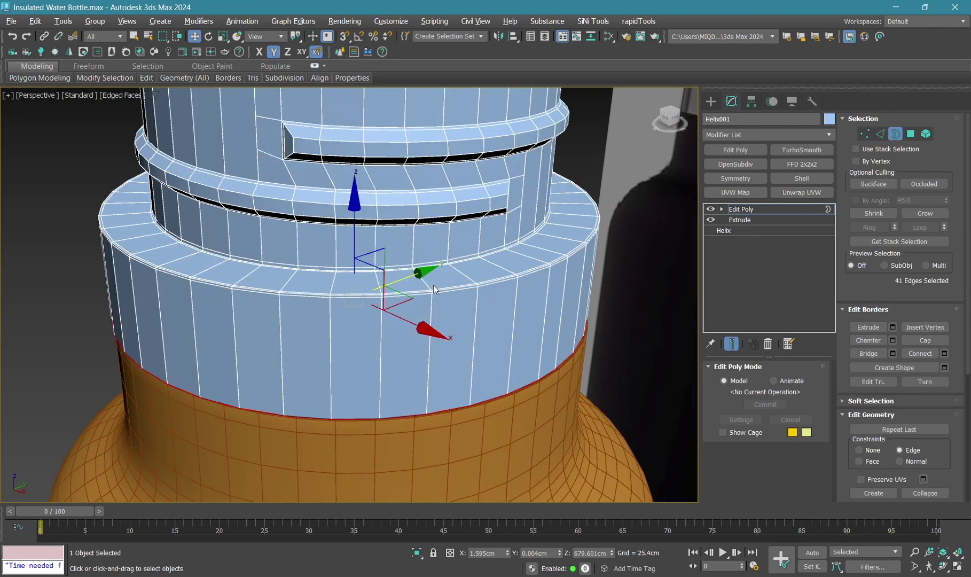
pyautogui.keyDown('alt'); pyautogui.moveTo(433, 285); pyautogui.dragTo(427, 234, button='middle'); pyautogui.keyUp('alt')
pyautogui.press('r')
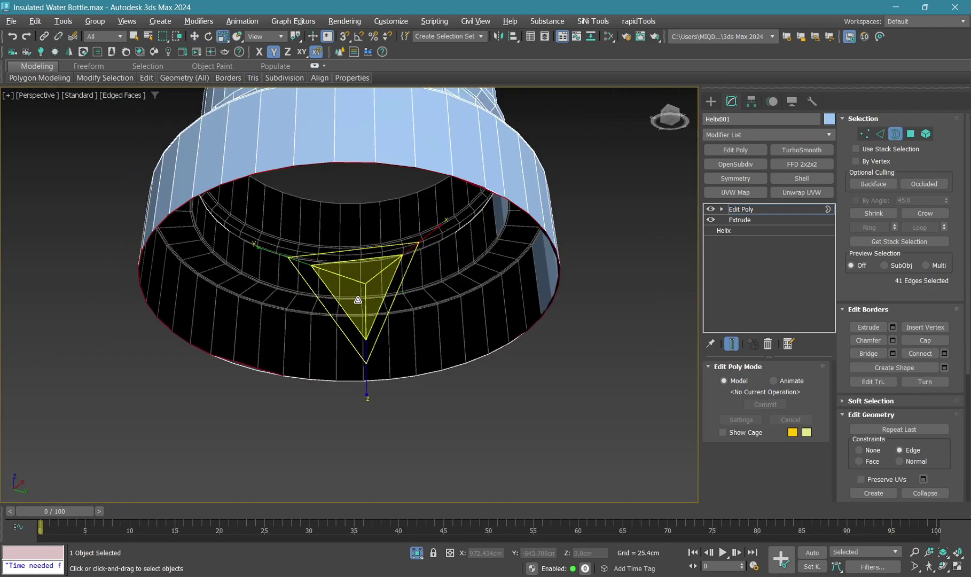
pyautogui.click(859, 450)
pyautogui.scroll(2, 418, 100)
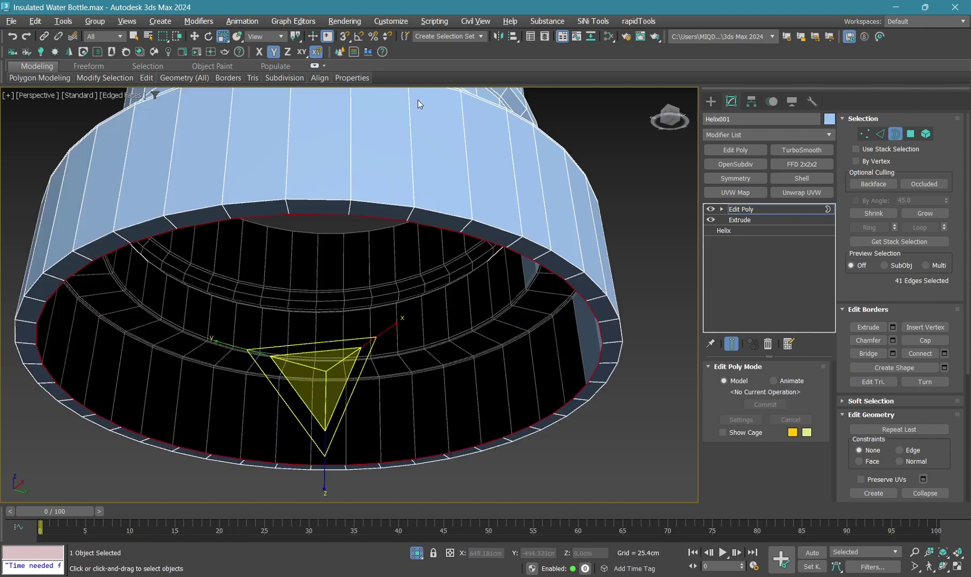
pyautogui.scroll(5, 349, 238)
# Slide the edge loop up above the dark rim band
pyautogui.press('2')
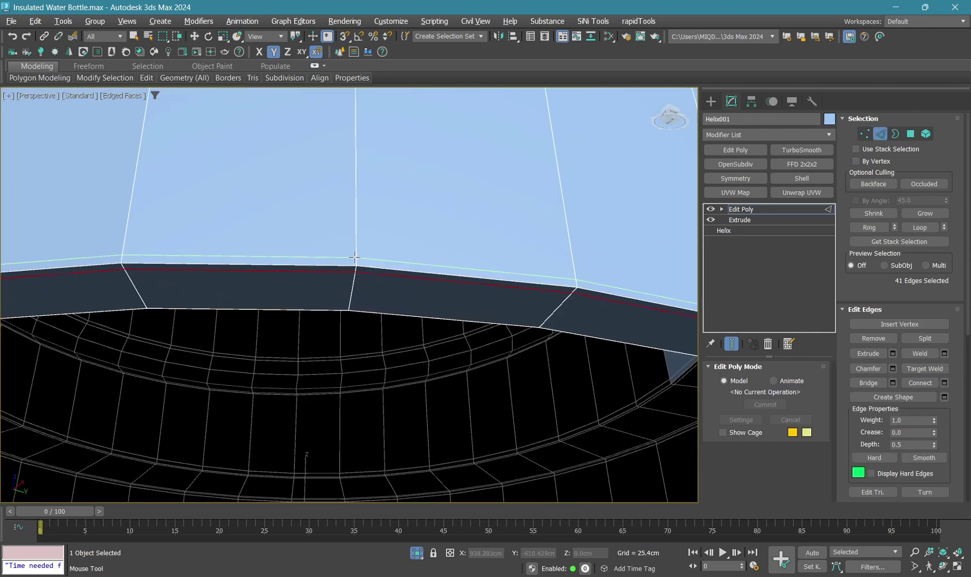
pyautogui.keyDown('shift'); pyautogui.moveTo(355, 272); pyautogui.dragTo(362, 265); pyautogui.keyUp('shift')
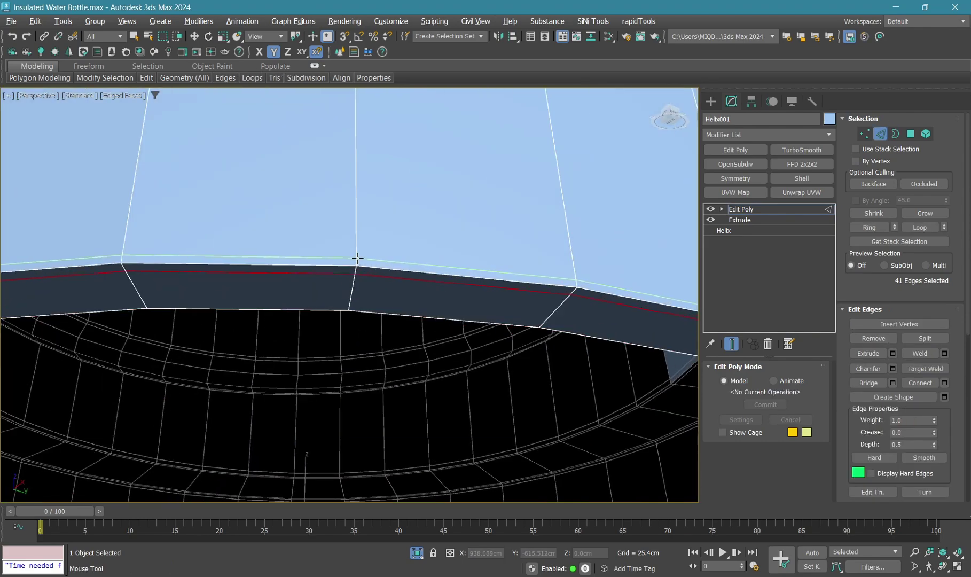
pyautogui.press('w')
pyautogui.press('z')
pyautogui.scroll(5, 392, 318)
# Select the ring's open top border, 40 edges
pyautogui.keyDown('alt'); pyautogui.moveTo(391, 267); pyautogui.dragTo(392, 318, button='middle'); pyautogui.keyUp('alt')
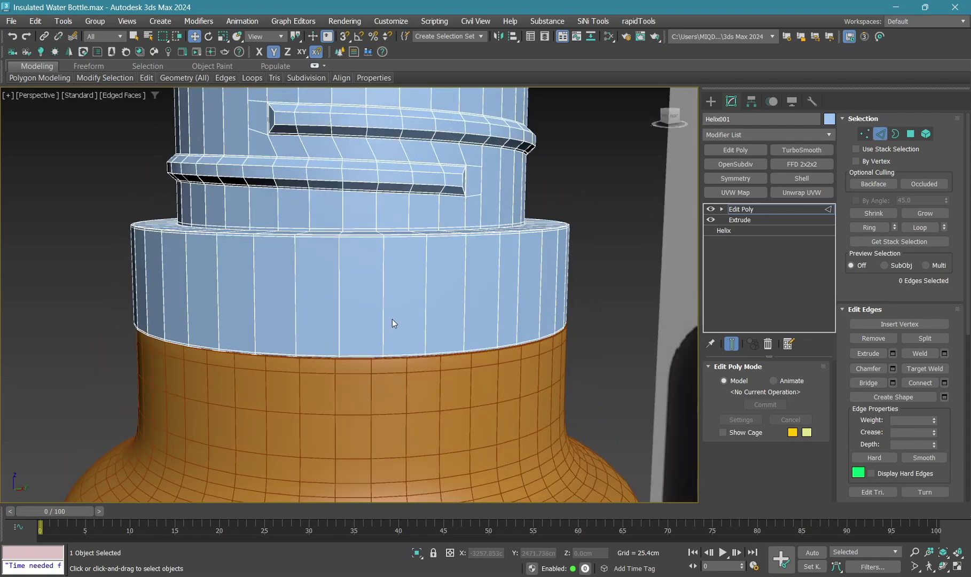
pyautogui.hotkey('alt', 'w')
pyautogui.hotkey('alt', 'w')
pyautogui.moveTo(175, 268); pyautogui.dragTo(547, 261)
pyautogui.press('z')
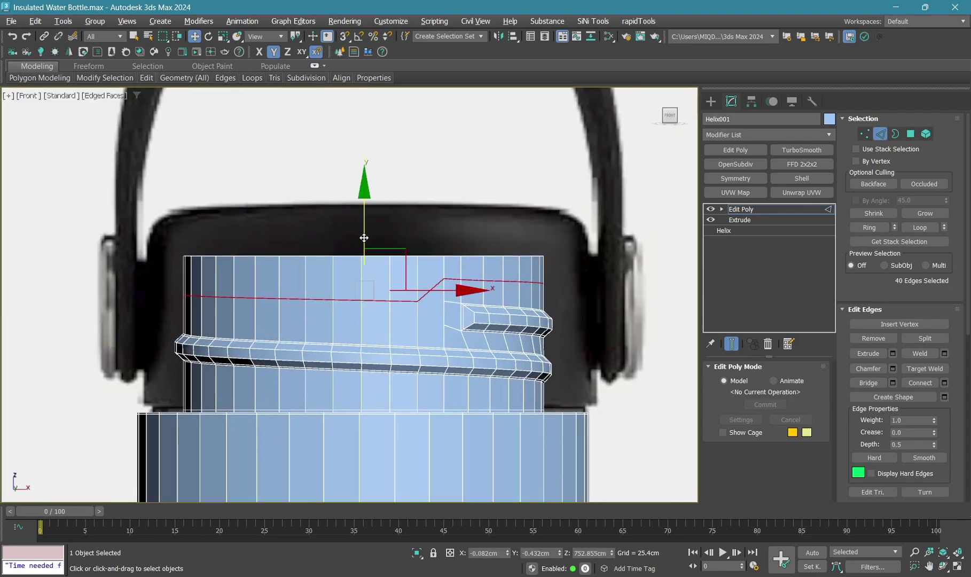
pyautogui.hotkey('alt', 'w')
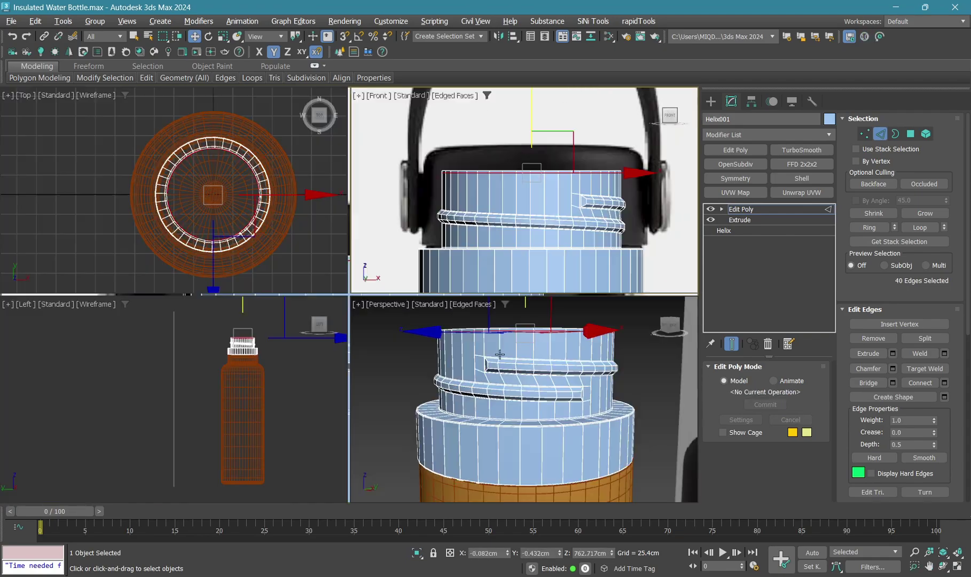
pyautogui.hotkey('alt', 'w')
pyautogui.moveTo(421, 296)
pyautogui.keyDown('alt'); pyautogui.mouseDown(button='middle')
pyautogui.moveTo(439, 260)
pyautogui.moveTo(360, 196)
pyautogui.moveTo(368, 153)
pyautogui.mouseUp(button='middle'); pyautogui.keyUp('alt')
pyautogui.click(460, 273)
pyautogui.press('r')
pyautogui.press('3')
pyautogui.press('w')
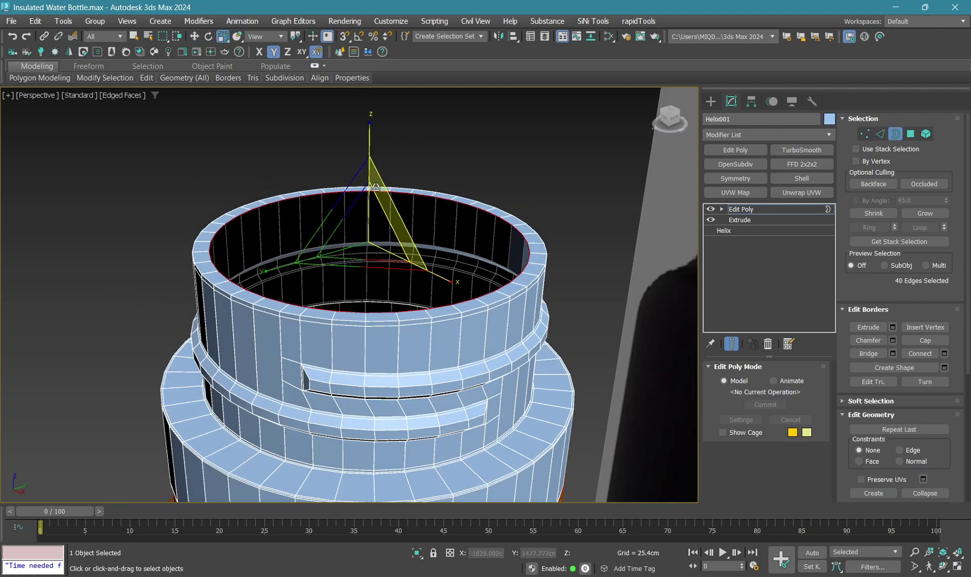
# Lower the top rim about 10cm to match the reference cap in see-through Front view
pyautogui.moveTo(368, 154); pyautogui.dragTo(367, 337)
pyautogui.press('f')
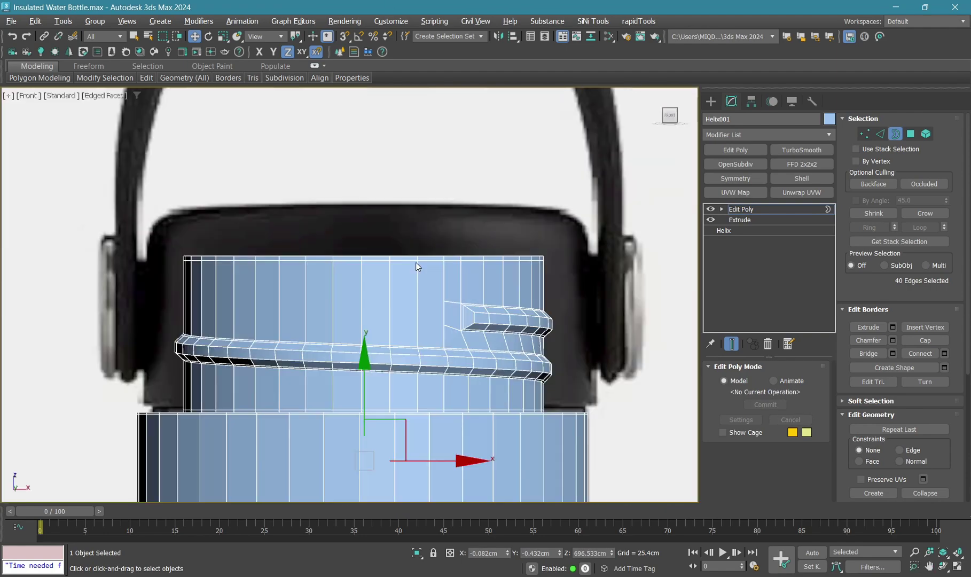
pyautogui.hotkey('alt', 'x')
pyautogui.moveTo(396, 369); pyautogui.dragTo(380, 281, button='middle')
pyautogui.moveTo(364, 299); pyautogui.dragTo(368, 337)
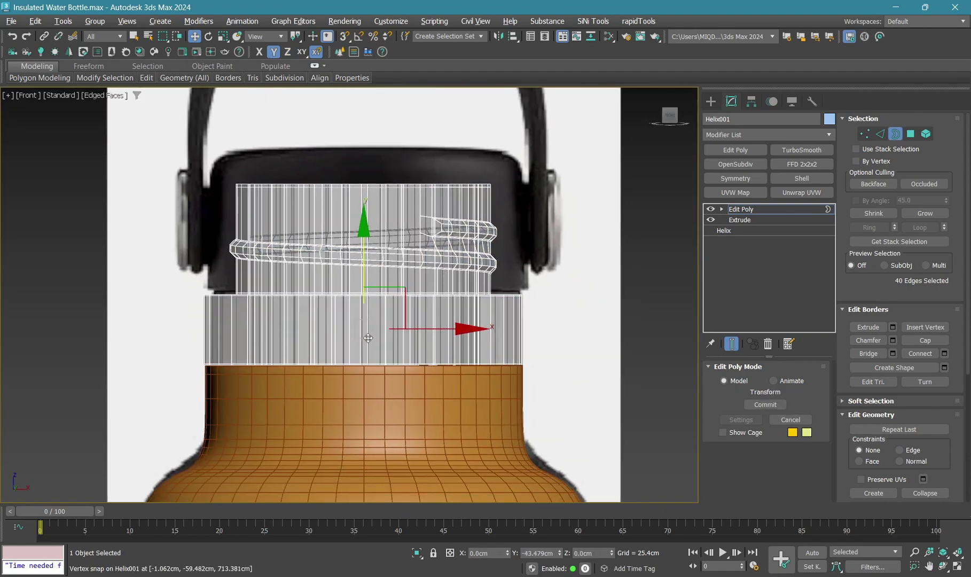
# Add an OpenSubdiv modifier at 2 iterations above Edit Poly on Helix001
pyautogui.press('p')
pyautogui.hotkey('alt', 'x')
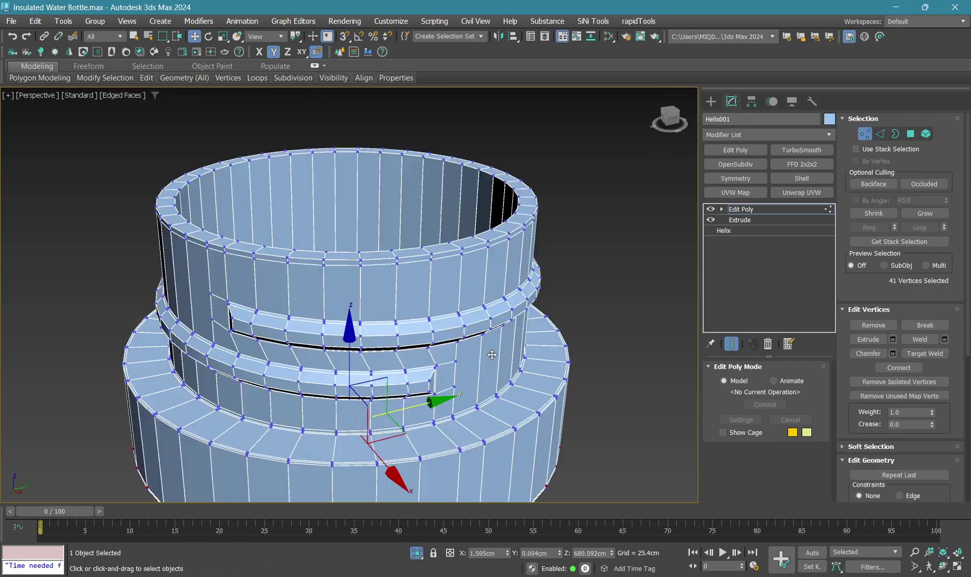
pyautogui.press('1')
pyautogui.press('1')
pyautogui.press('F4')
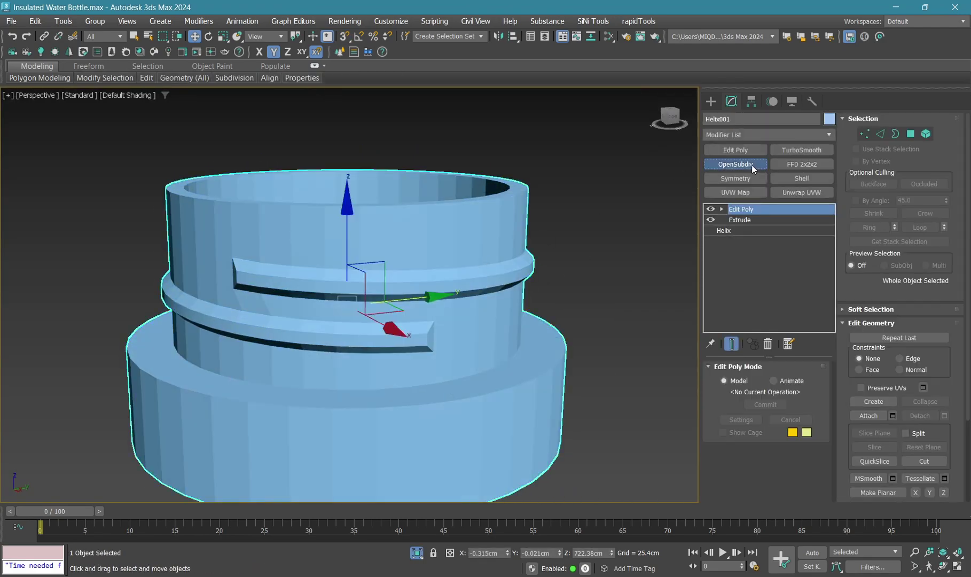
pyautogui.click(751, 164)
pyautogui.moveTo(470, 311)
pyautogui.mouseDown(button='middle')
pyautogui.moveTo(462, 302)
pyautogui.moveTo(483, 315)
pyautogui.mouseUp(button='middle')
# Inspect the smoothed ring with edges on and off, then return to Edit Poly vertex level
pyautogui.click(758, 412)
pyautogui.press('F4')
pyautogui.moveTo(516, 272)
pyautogui.keyDown('alt'); pyautogui.mouseDown(button='middle')
pyautogui.moveTo(586, 235)
pyautogui.moveTo(461, 293)
pyautogui.mouseUp(button='middle'); pyautogui.keyUp('alt')
pyautogui.press('F4')
pyautogui.scroll(5, 498, 336)
pyautogui.press('F4')
pyautogui.click(747, 219)
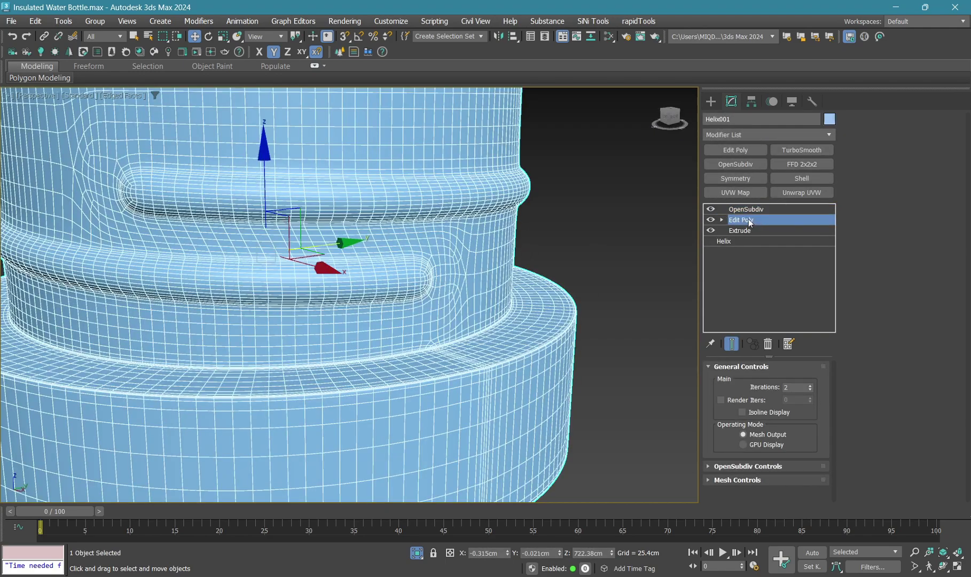
pyautogui.press('1')
# Select all of the ring's base-mesh vertices
pyautogui.keyDown('alt'); pyautogui.moveTo(429, 359); pyautogui.dragTo(401, 347, button='middle'); pyautogui.keyUp('alt')
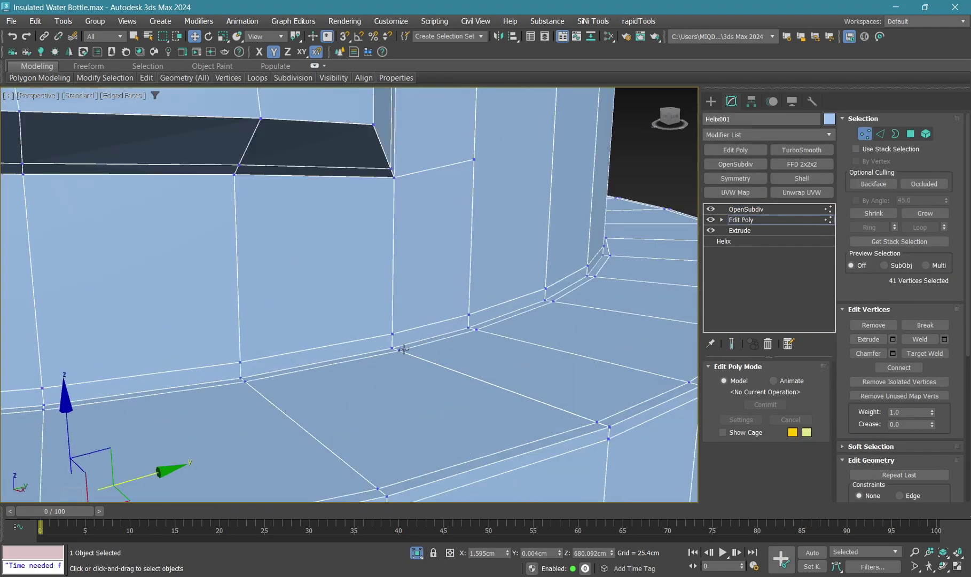
pyautogui.hotkey('ctrl', 'a')
pyautogui.rightClick(578, 320)
pyautogui.click(531, 403)
pyautogui.keyDown('alt'); pyautogui.moveTo(530, 403); pyautogui.dragTo(434, 348, button='middle'); pyautogui.keyUp('alt')
# Compare the smoothed result against the base mesh near the thread's end
pyautogui.click(746, 209)
pyautogui.press('F4')
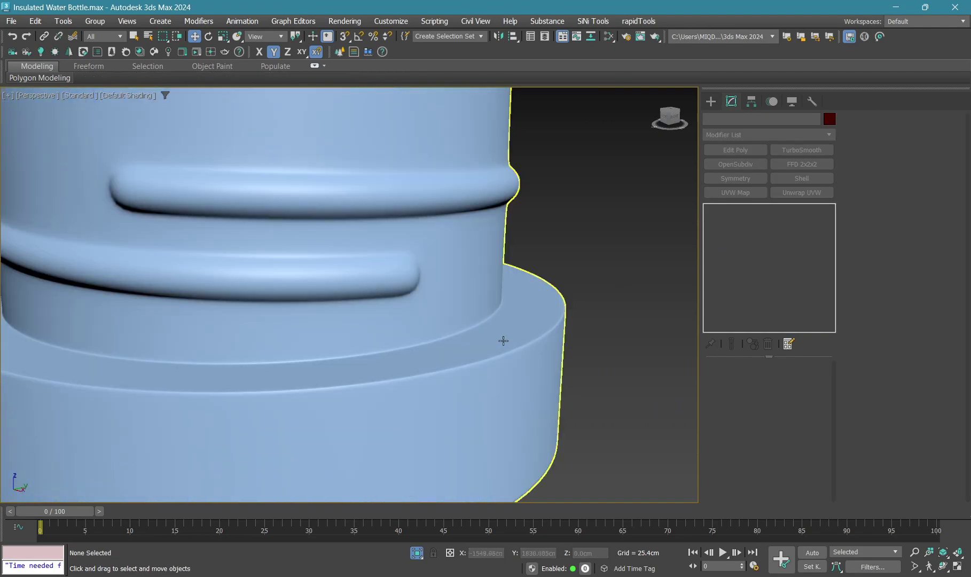
pyautogui.scroll(-5, 500, 340)
pyautogui.press('F4')
pyautogui.keyDown('alt'); pyautogui.moveTo(501, 340); pyautogui.dragTo(490, 257, button='middle'); pyautogui.keyUp('alt')
pyautogui.scroll(4, 490, 257)
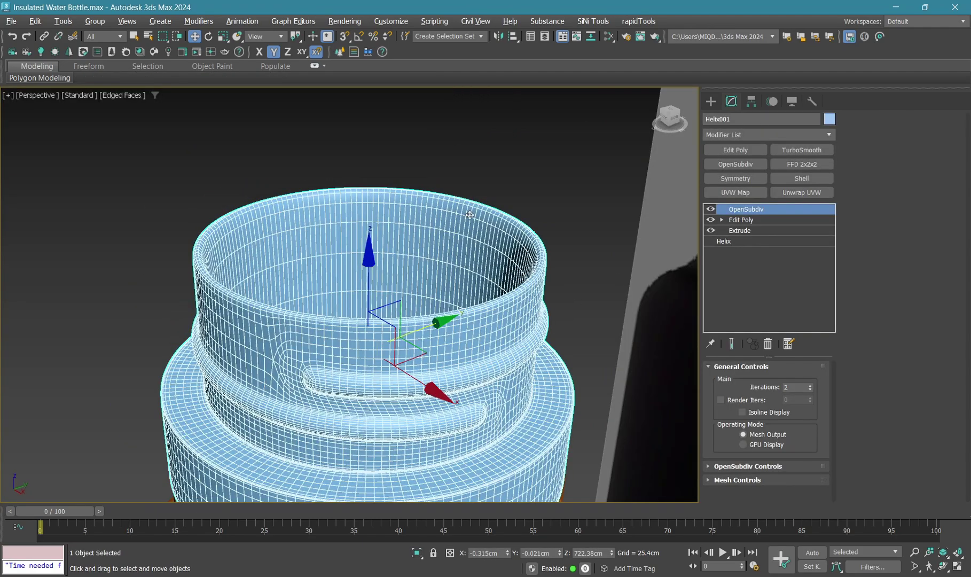
pyautogui.click(747, 219)
pyautogui.press('1')
pyautogui.keyDown('alt'); pyautogui.moveTo(405, 299); pyautogui.dragTo(373, 321, button='middle'); pyautogui.keyUp('alt')
pyautogui.scroll(3, 344, 319)
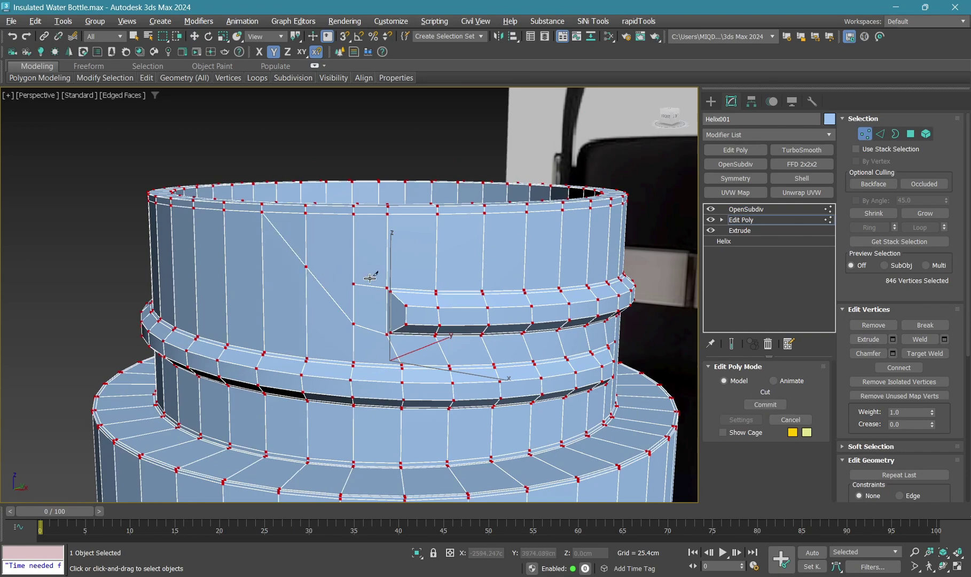
# Finish the diagonal cut and slide its new vertex down the neck
pyautogui.click(349, 251)
pyautogui.press('w')
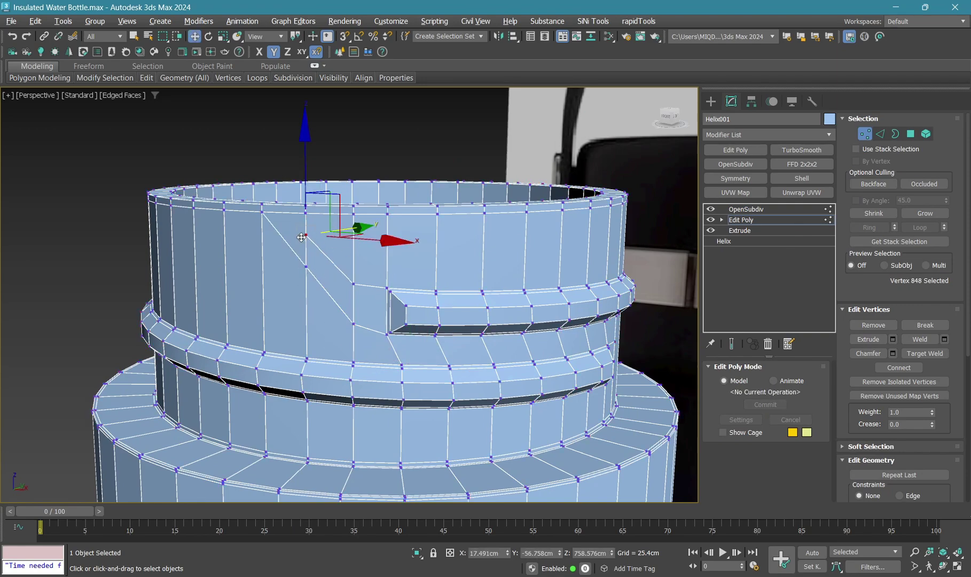
pyautogui.scroll(-2, 338, 271)
pyautogui.moveTo(338, 182); pyautogui.dragTo(339, 200)
pyautogui.scroll(2, 374, 256)
pyautogui.scroll(2, 385, 267)
pyautogui.scroll(2, 418, 303)
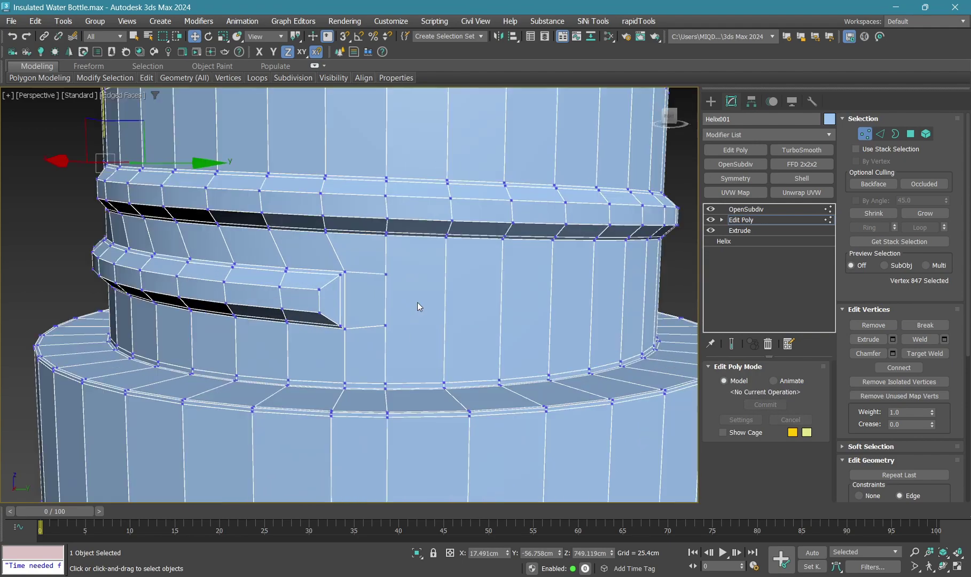
# Cut another edge beside the thread end, lower two vertices, and check the OpenSubdiv result
pyautogui.hotkey('alt', 'c')
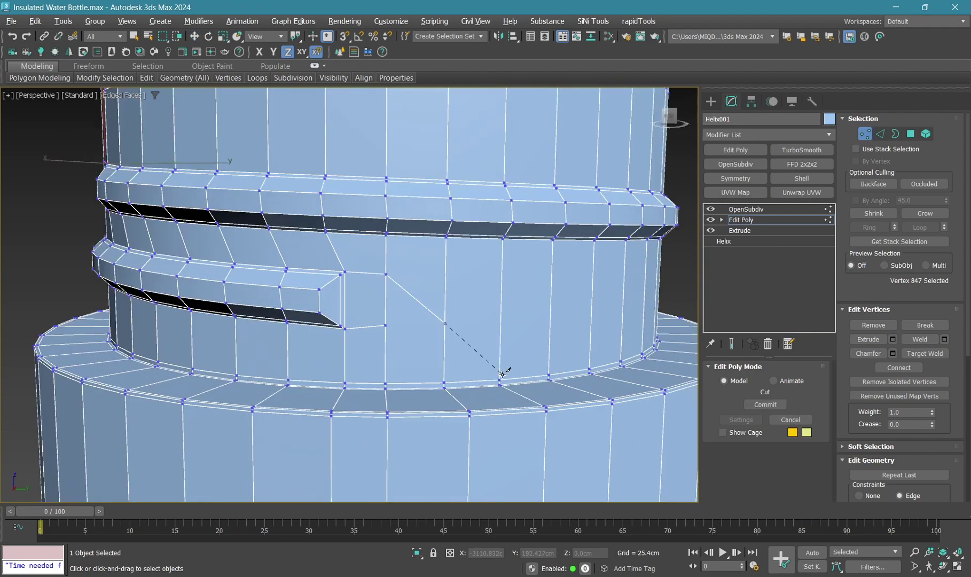
pyautogui.rightClick(413, 340)
pyautogui.click(385, 325)
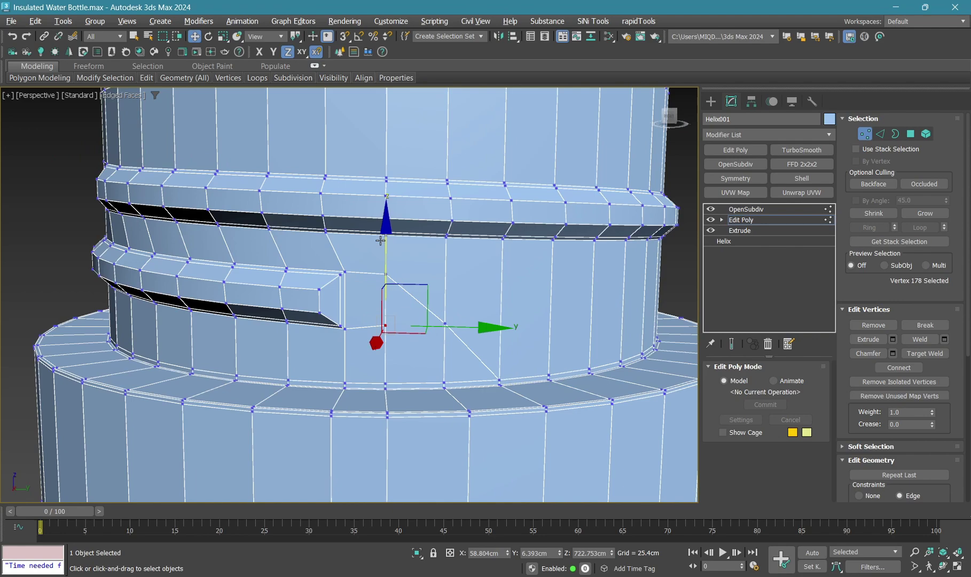
pyautogui.moveTo(381, 327); pyautogui.dragTo(380, 356)
pyautogui.click(394, 278)
pyautogui.moveTo(385, 275); pyautogui.dragTo(388, 349)
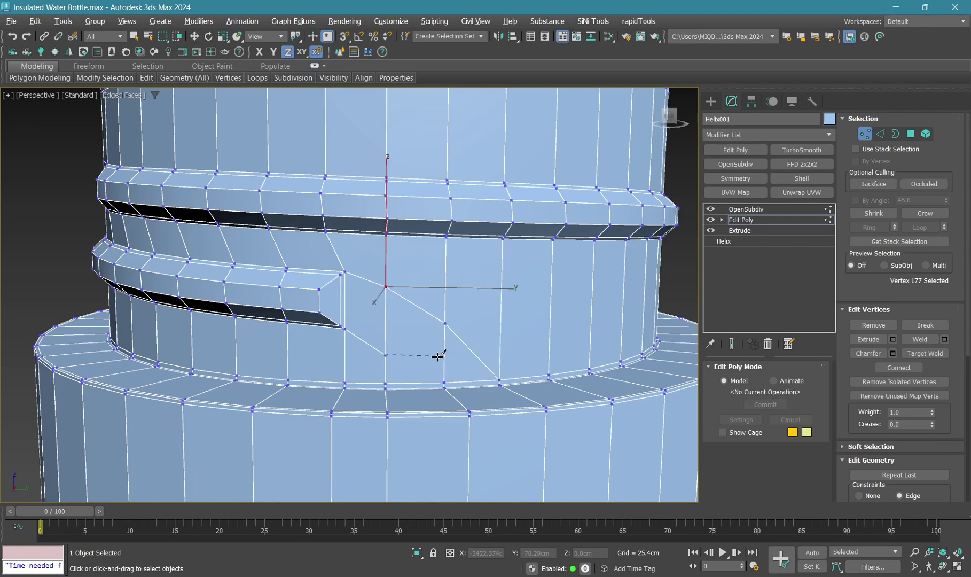
pyautogui.scroll(-5, 407, 319)
pyautogui.click(746, 209)
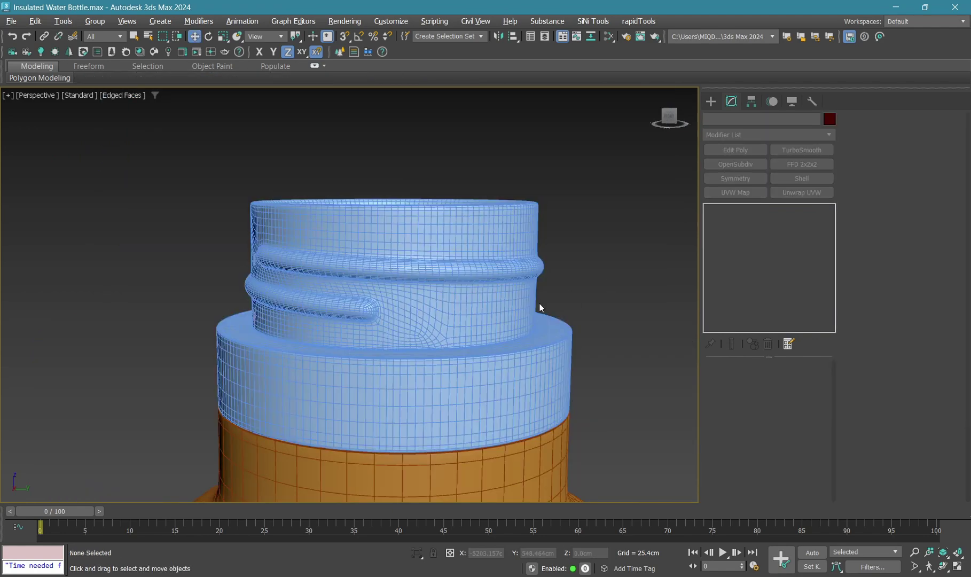
pyautogui.press('F4')
pyautogui.press('F4')
# Draw a new cylinder in the wireframe Top view out from the bottle's centre
pyautogui.press('f')
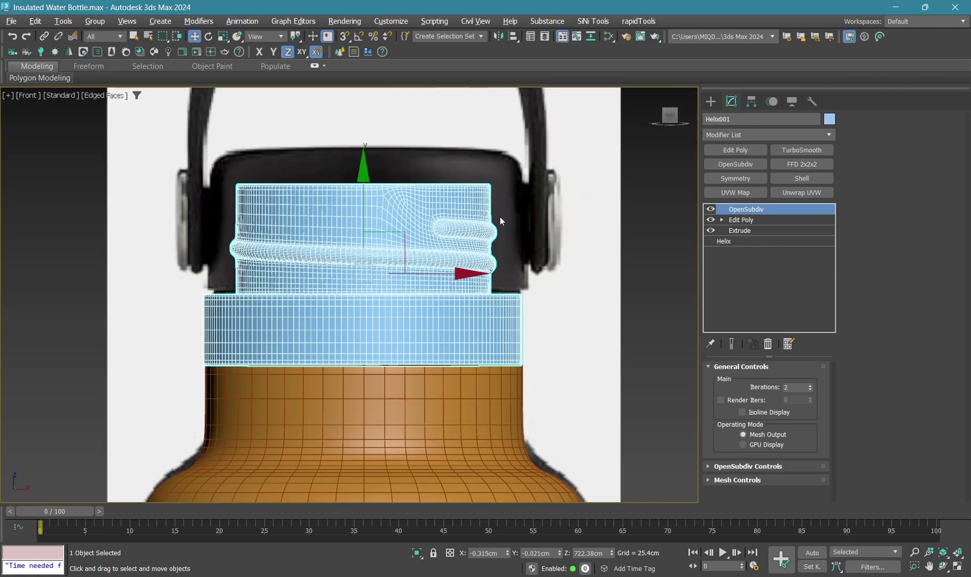
pyautogui.moveTo(499, 217); pyautogui.dragTo(554, 265, button='middle')
pyautogui.click(180, 201)
pyautogui.press('t')
pyautogui.press('F3')
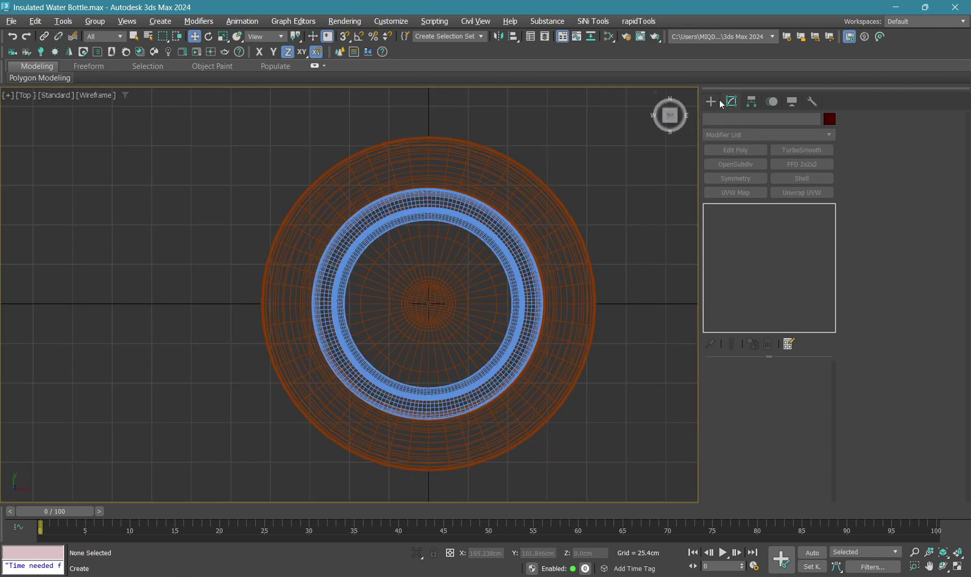
pyautogui.click(711, 101)
pyautogui.click(710, 120)
pyautogui.click(735, 211)
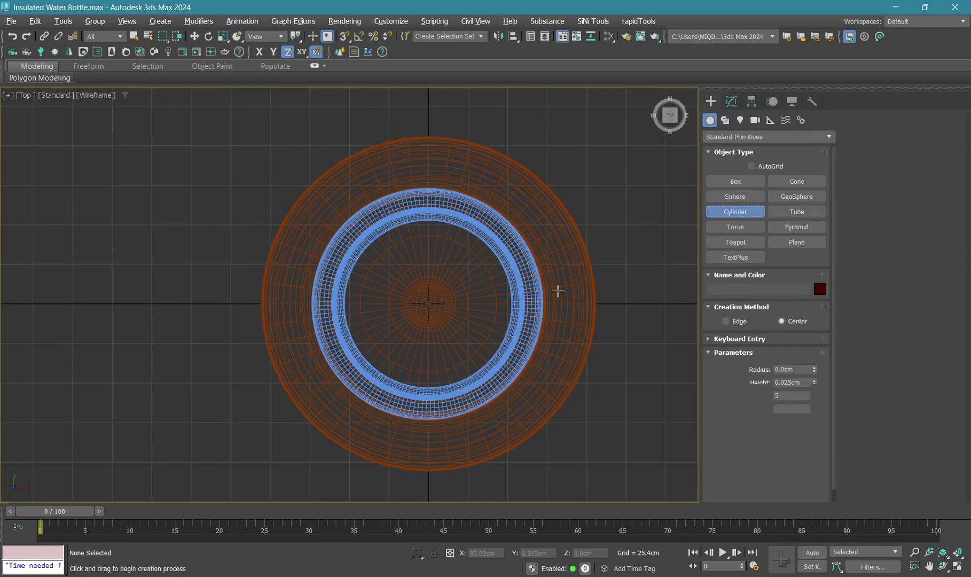
pyautogui.moveTo(428, 304); pyautogui.dragTo(472, 424)
# Zero the cylinder's X and Y position and raise it up to the bottle's cap
pyautogui.press('w')
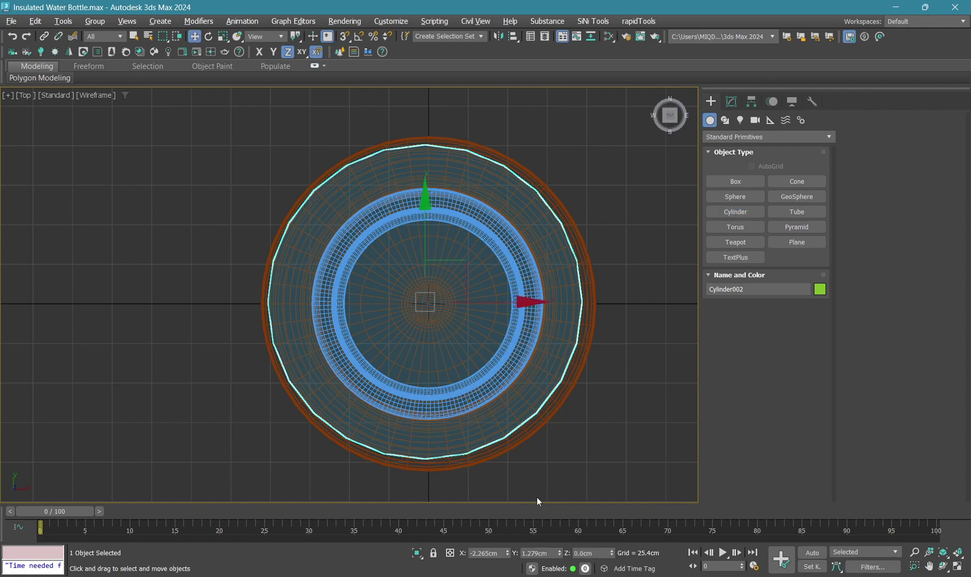
pyautogui.rightClick(507, 553)
pyautogui.rightClick(559, 553)
pyautogui.hotkey('alt', 'w')
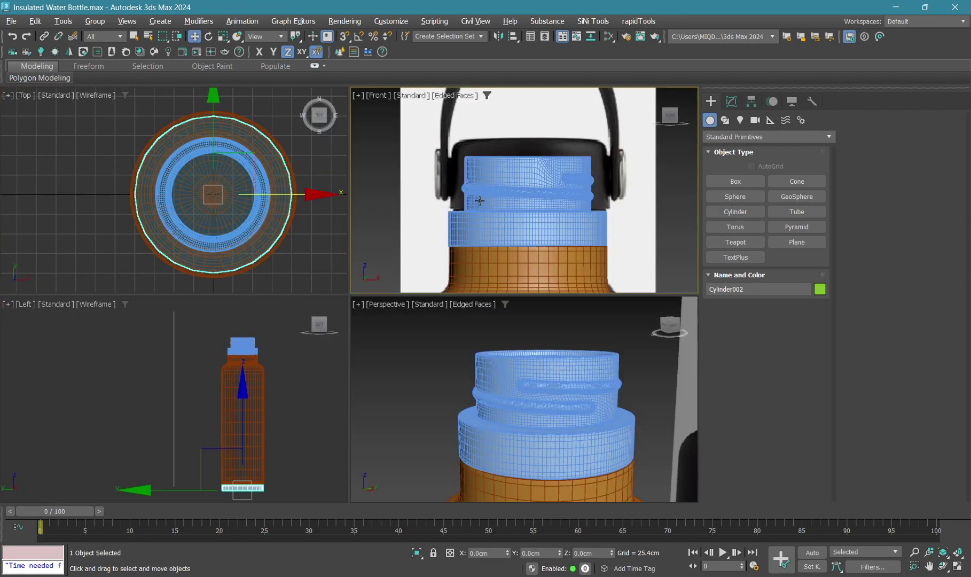
pyautogui.hotkey('alt', 'w')
pyautogui.moveTo(425, 324)
pyautogui.mouseDown()
pyautogui.moveTo(425, 184)
pyautogui.moveTo(255, 366)
pyautogui.mouseUp()
pyautogui.scroll(4, 423, 262)
pyautogui.scroll(3, 424, 250)
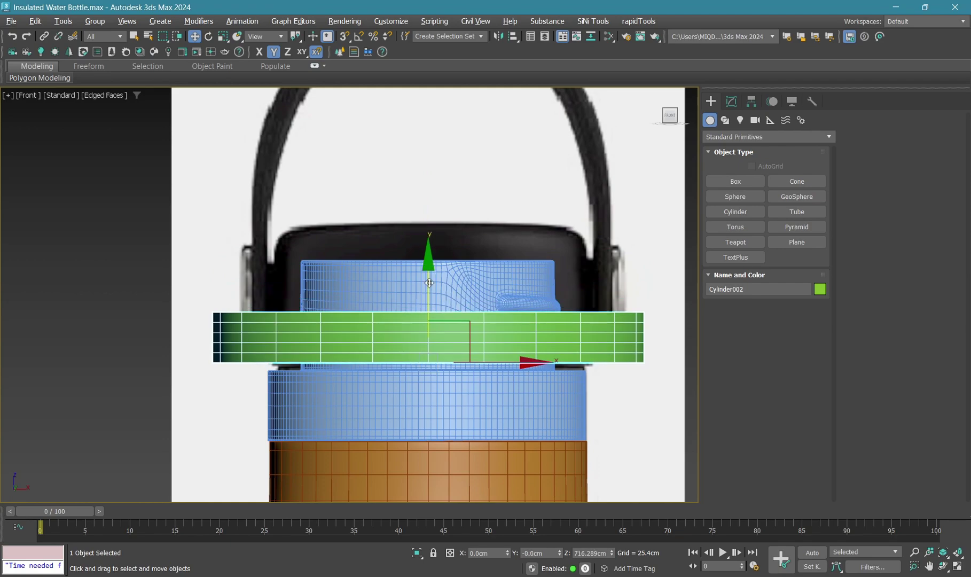
# Snap the cylinder onto the neck ring and set radius 74.451cm with 1 height segment
pyautogui.press('s')
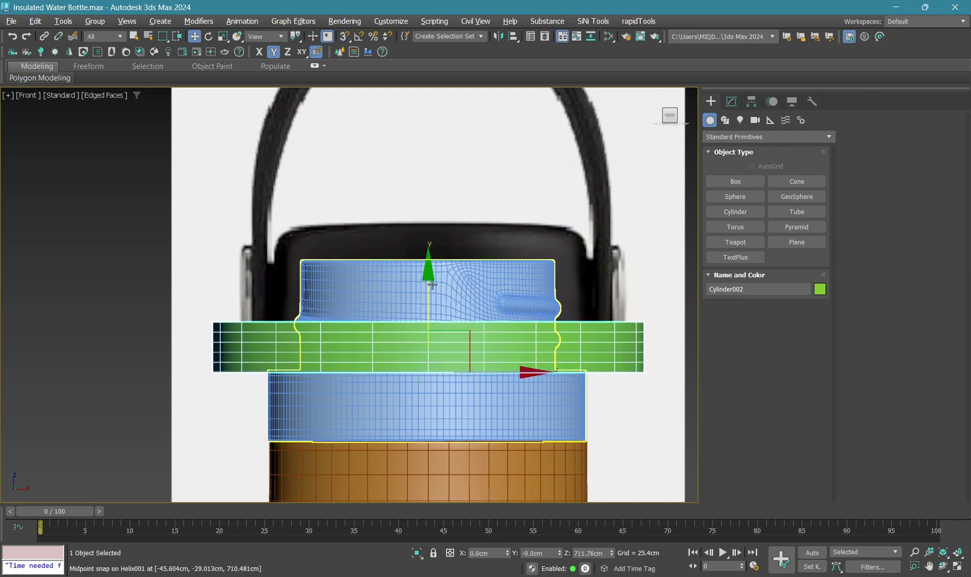
pyautogui.moveTo(255, 366); pyautogui.dragTo(256, 370)
pyautogui.click(731, 101)
pyautogui.moveTo(813, 383)
pyautogui.mouseDown()
pyautogui.moveTo(813, 398)
pyautogui.moveTo(810, 301)
pyautogui.mouseUp()
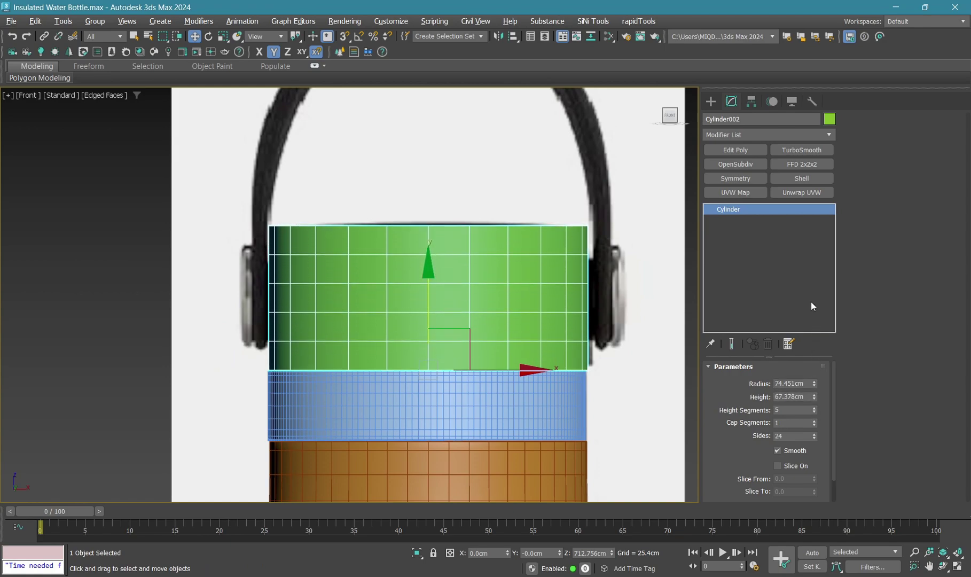
pyautogui.rightClick(814, 409)
# Add Edit Poly to the cap and scale its top polygon inward, leaving a rim ring
pyautogui.press('p')
pyautogui.keyDown('alt'); pyautogui.moveTo(406, 256); pyautogui.dragTo(464, 215, button='middle'); pyautogui.keyUp('alt')
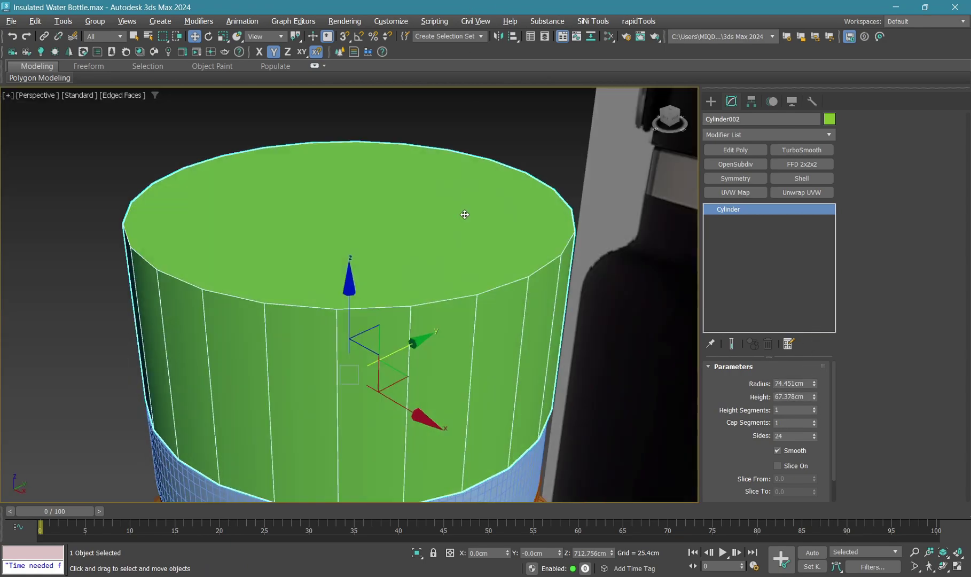
pyautogui.click(727, 155)
pyautogui.press('4')
pyautogui.click(438, 227)
pyautogui.press('f')
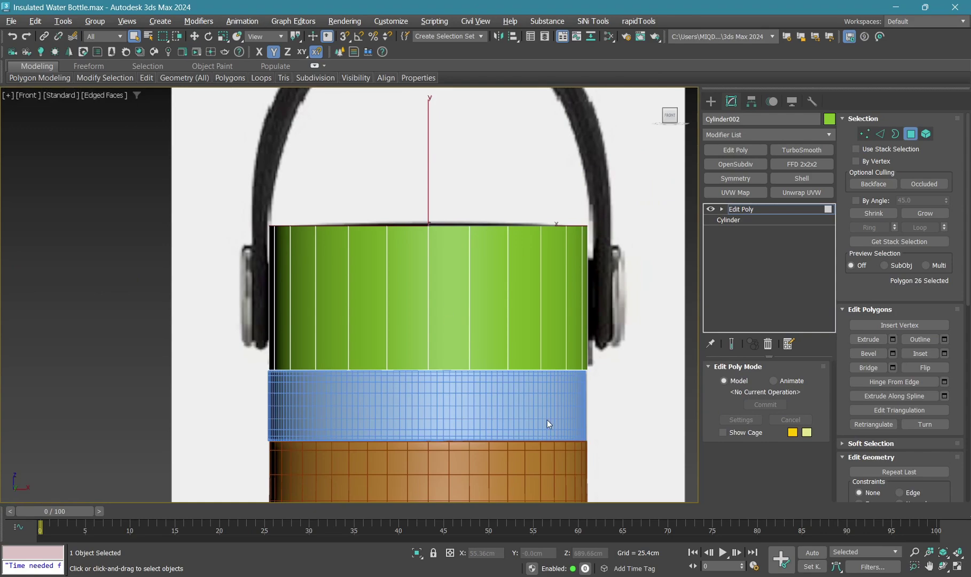
pyautogui.press('p')
pyautogui.press('r')
pyautogui.keyDown('shift'); pyautogui.moveTo(352, 204); pyautogui.dragTo(862, 307); pyautogui.keyUp('shift')
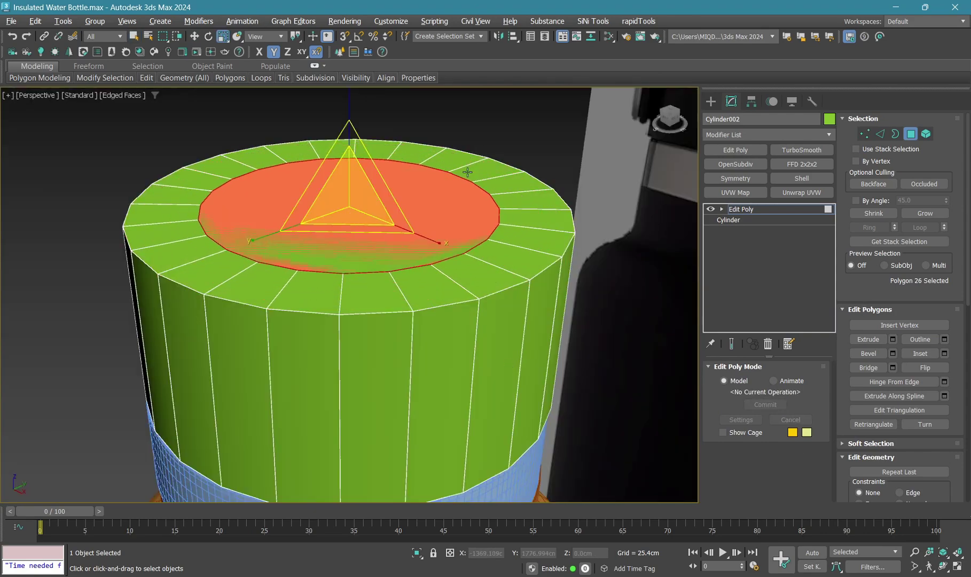
# Chamfer the cap's outer top rim edge loop with 2 segments to round it
pyautogui.press('2')
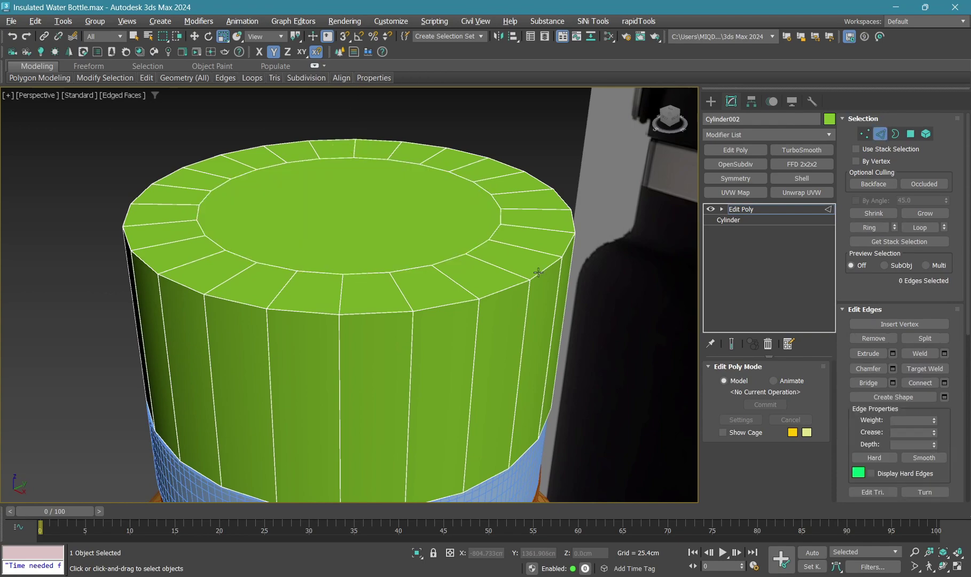
pyautogui.doubleClick(521, 176)
pyautogui.hotkey('alt', 'w')
pyautogui.hotkey('alt', 'w')
pyautogui.rightClick(593, 208)
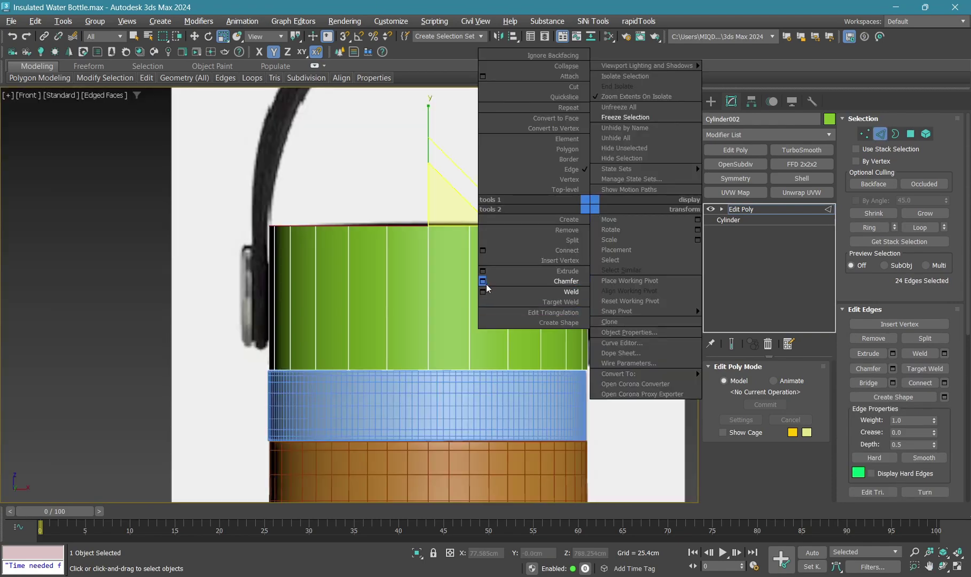
pyautogui.click(483, 281)
pyautogui.press('z')
pyautogui.hotkey('alt', 'x')
pyautogui.moveTo(510, 330); pyautogui.dragTo(510, 294)
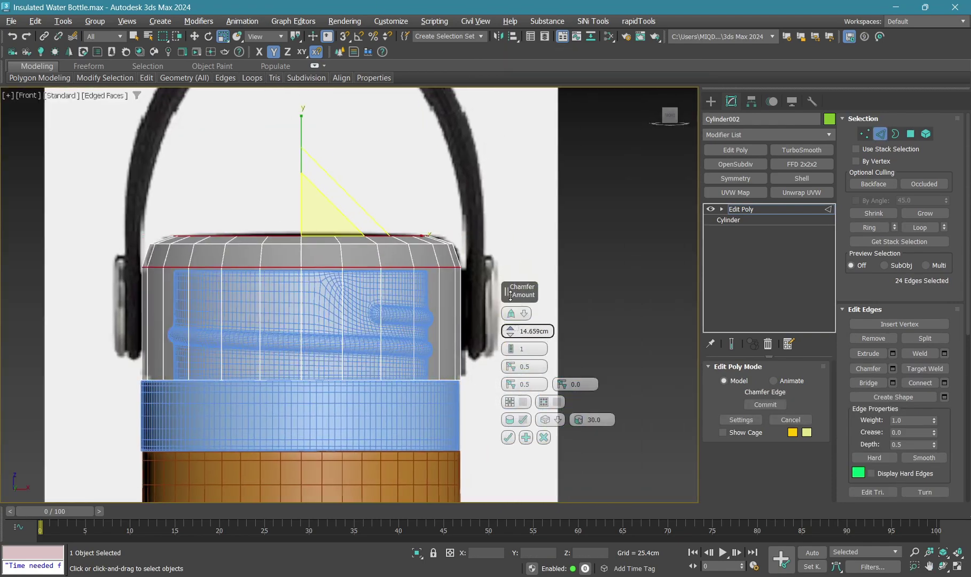
pyautogui.moveTo(517, 348); pyautogui.dragTo(510, 328)
pyautogui.click(507, 437)
# Select the cap's top polygon in the Perspective view
pyautogui.hotkey('alt', 'w')
pyautogui.hotkey('alt', 'w')
pyautogui.hotkey('alt', 'x')
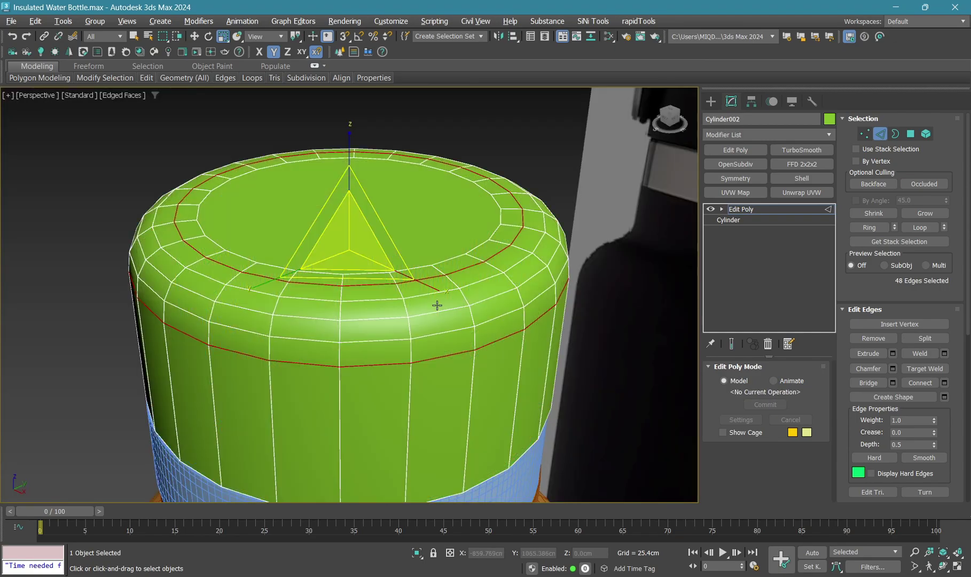
pyautogui.press('4')
pyautogui.click(431, 241)
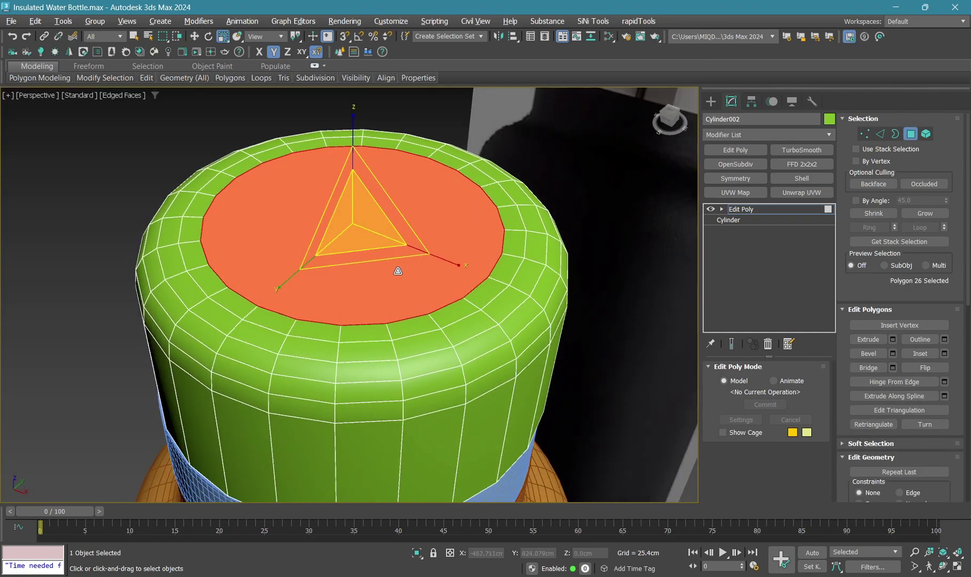
# Isolate Cylinder002 in Top view and connect a new edge loop across its top face
pyautogui.press('super+shift')
pyautogui.press('1')
pyautogui.scroll(3, 424, 225)
pyautogui.moveTo(424, 213)
pyautogui.mouseDown(button='middle')
pyautogui.moveTo(423, 258)
pyautogui.moveTo(406, 233)
pyautogui.mouseUp(button='middle')
pyautogui.press('q')
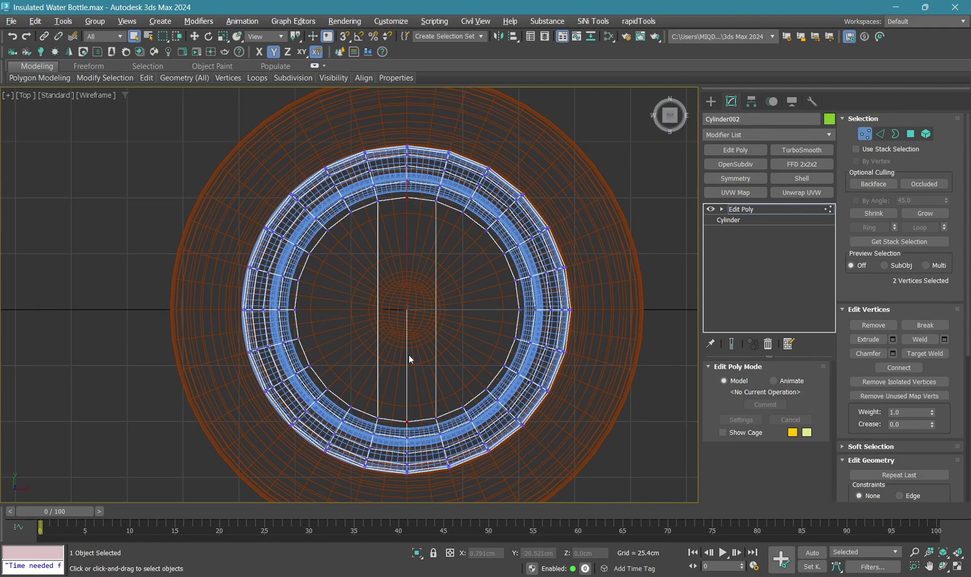
pyautogui.hotkey('alt', 'q')
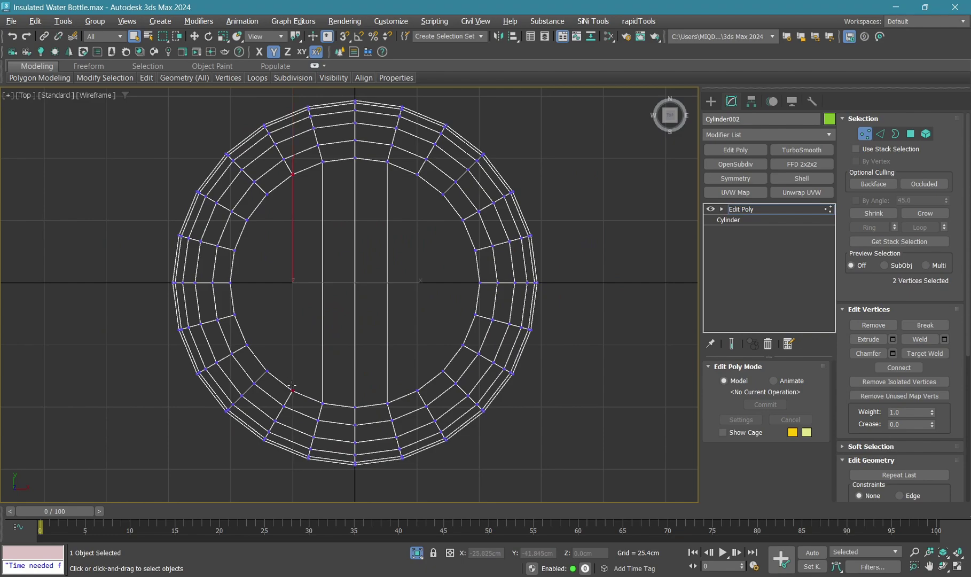
pyautogui.moveTo(411, 252); pyautogui.dragTo(423, 256, button='middle')
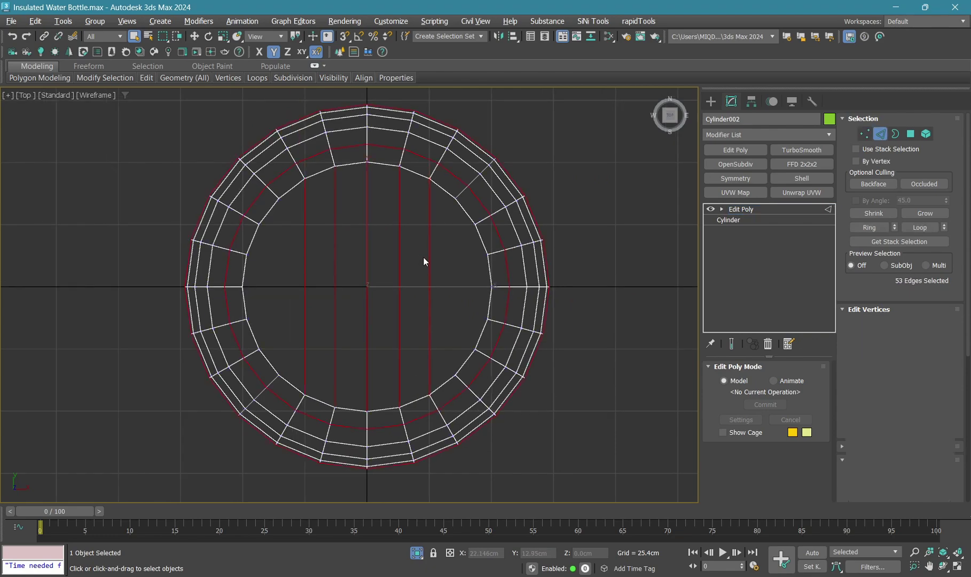
pyautogui.press('2')
pyautogui.hotkey('ctrl', 'shift', 'e')
pyautogui.press('1')
pyautogui.click(490, 286)
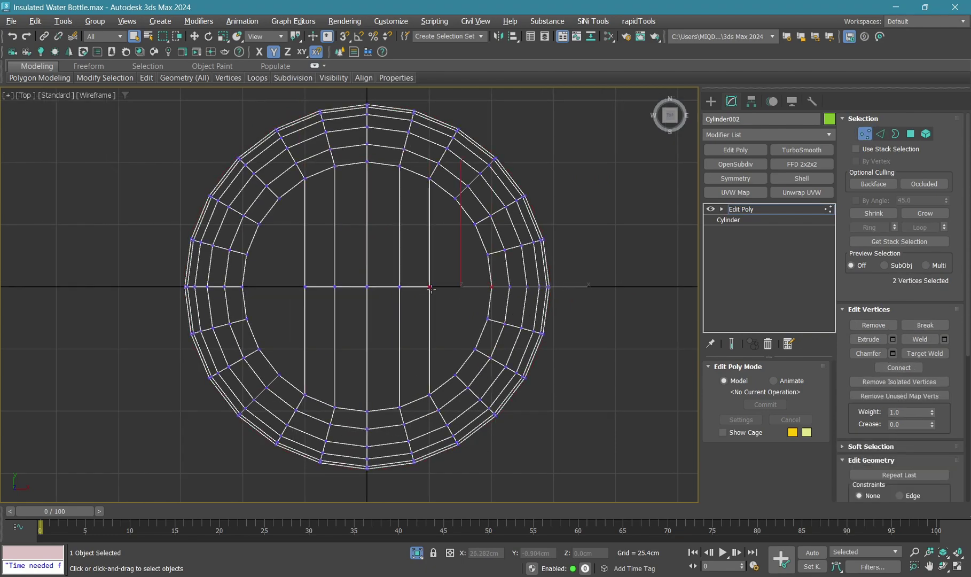
# Connect the middle vertical edges of the top face with new horizontal edge rows
pyautogui.press('2')
pyautogui.click(304, 281)
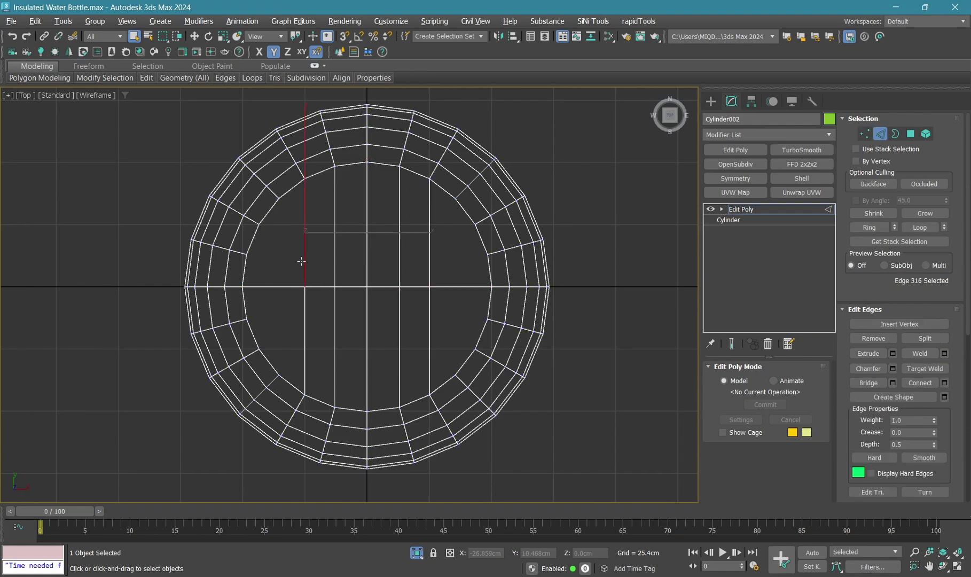
pyautogui.hotkey('alt', 'r')
pyautogui.rightClick(472, 276)
pyautogui.click(365, 316)
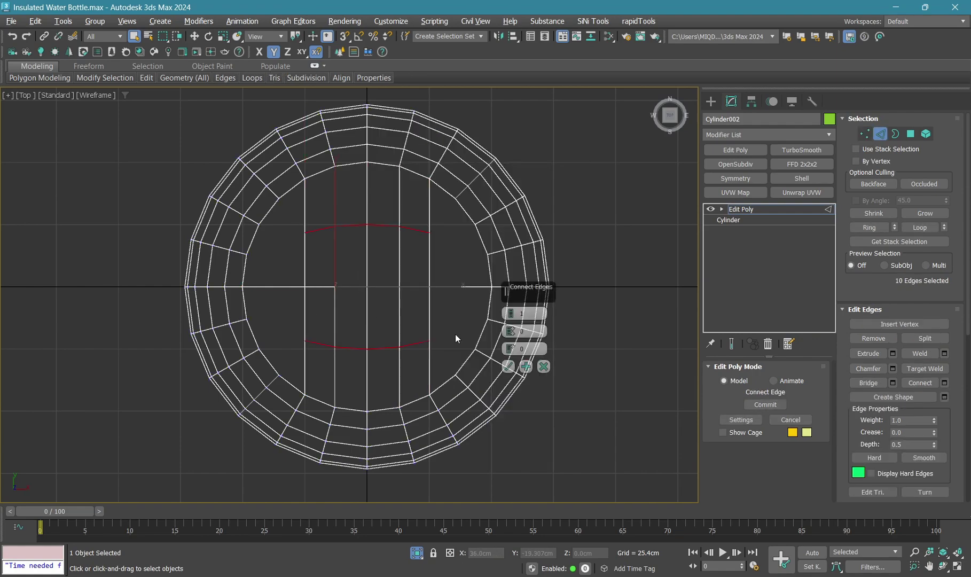
pyautogui.click(507, 366)
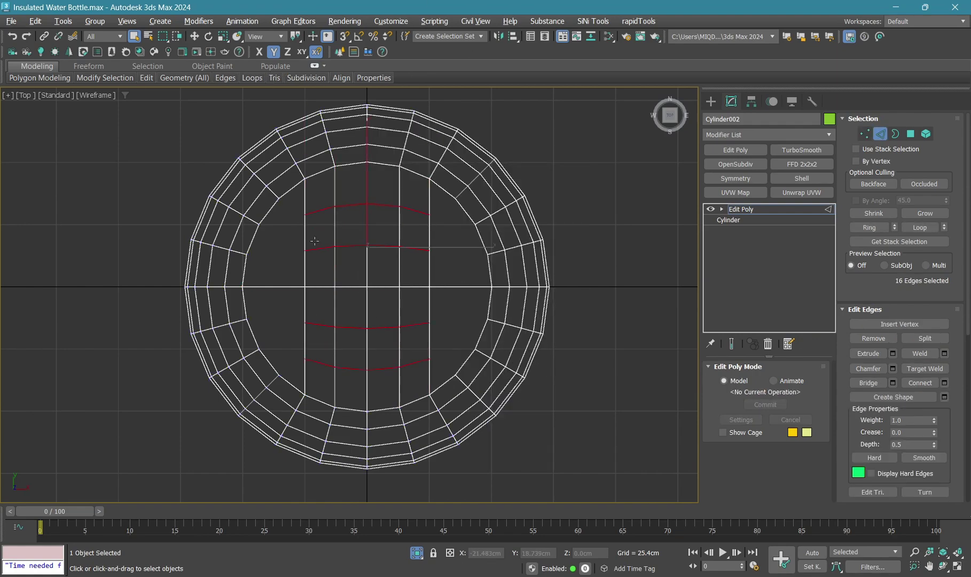
pyautogui.scroll(3, 298, 231)
pyautogui.press('1')
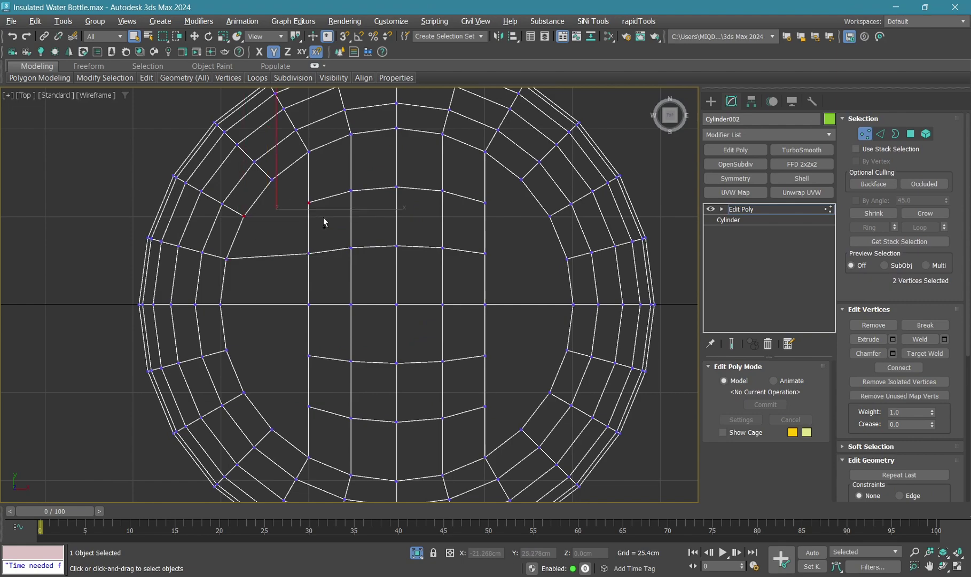
pyautogui.moveTo(324, 221); pyautogui.dragTo(284, 220, button='middle')
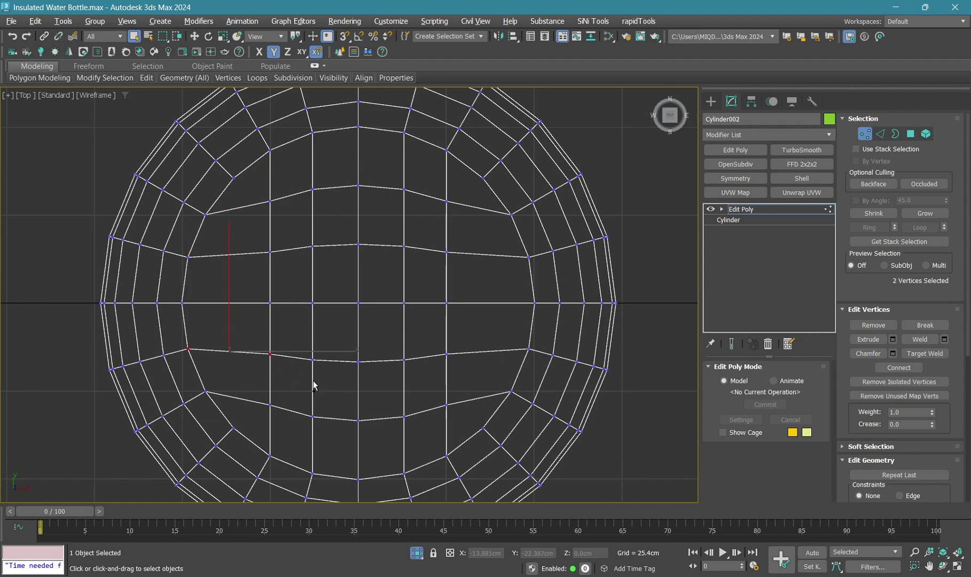
pyautogui.hotkey('alt', 'w')
pyautogui.hotkey('alt', 'w')
pyautogui.keyDown('alt'); pyautogui.moveTo(374, 320); pyautogui.dragTo(418, 324, button='middle'); pyautogui.keyUp('alt')
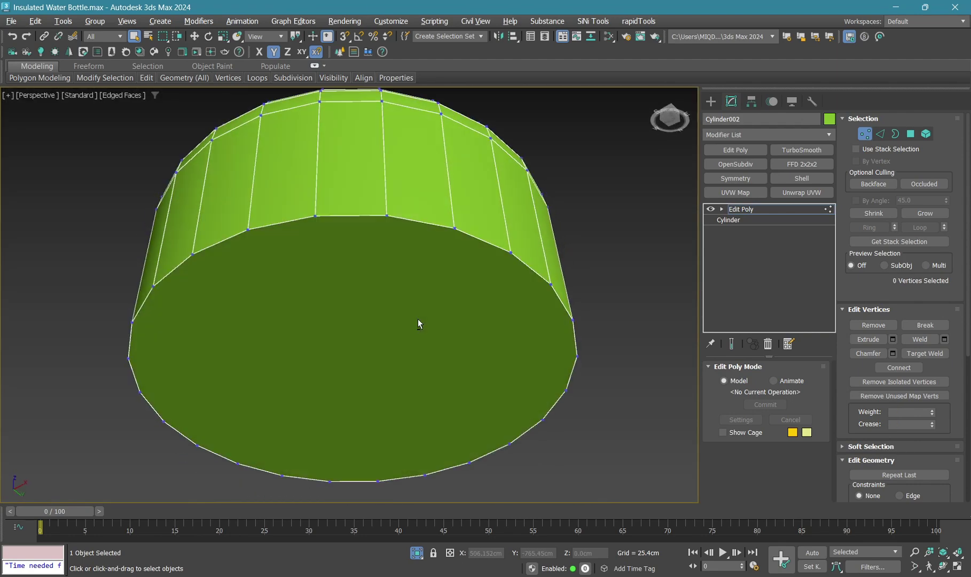
# Scale the cap's bottom face to 95% and move it up inside the cap
pyautogui.press('4')
pyautogui.click(381, 294)
pyautogui.press('r')
pyautogui.moveTo(357, 369); pyautogui.dragTo(355, 375)
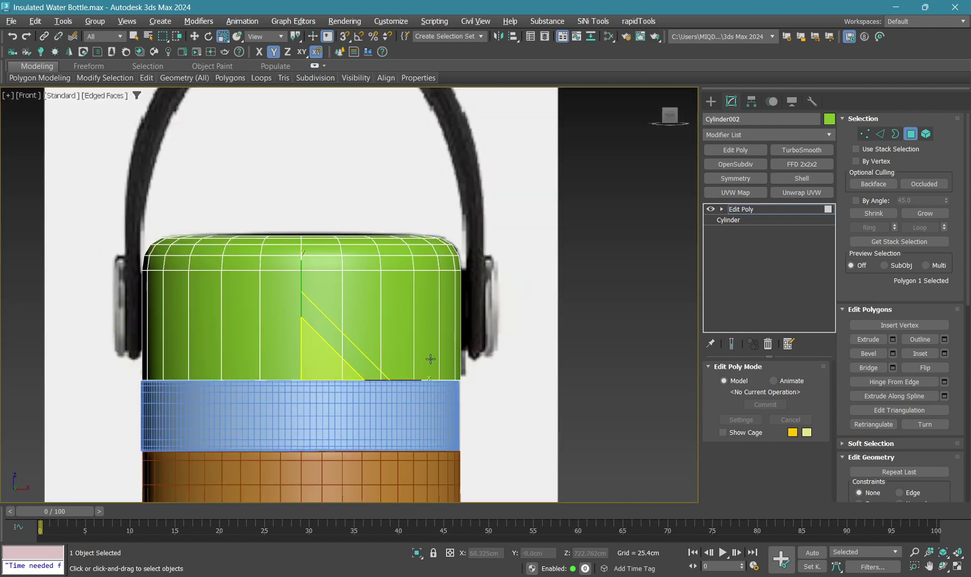
pyautogui.press('w')
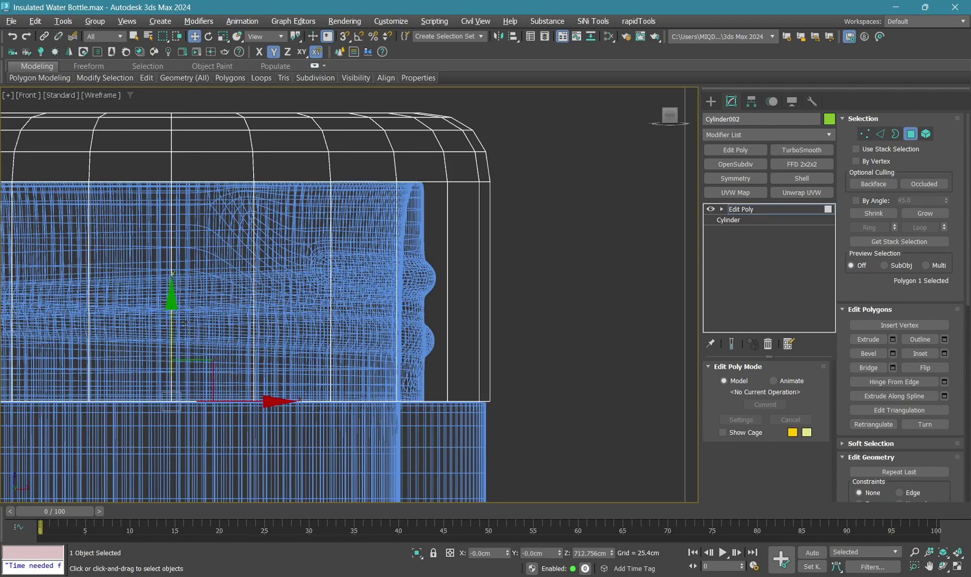
pyautogui.moveTo(173, 290); pyautogui.dragTo(173, 185)
pyautogui.hotkey('ctrl', 'z')
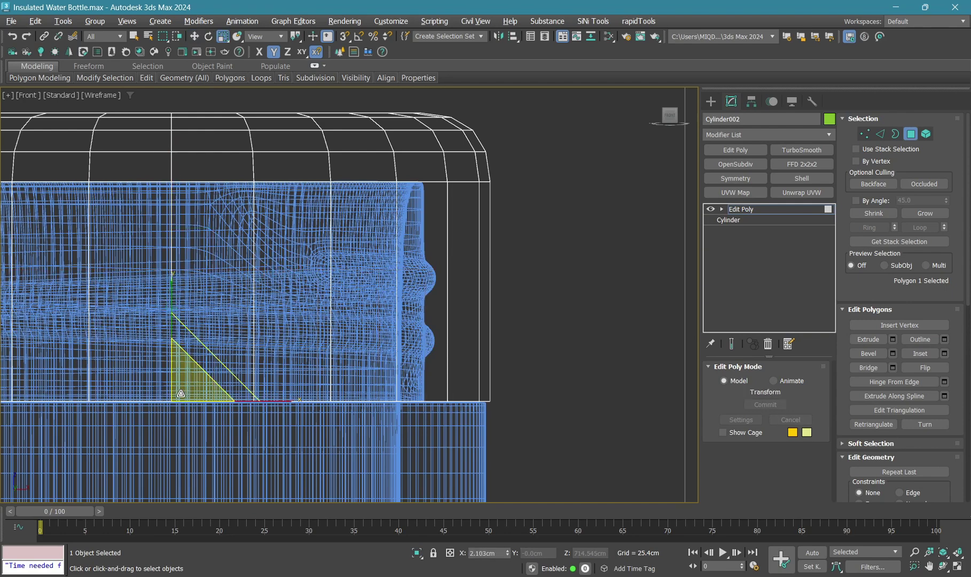
pyautogui.moveTo(171, 313); pyautogui.dragTo(215, 143)
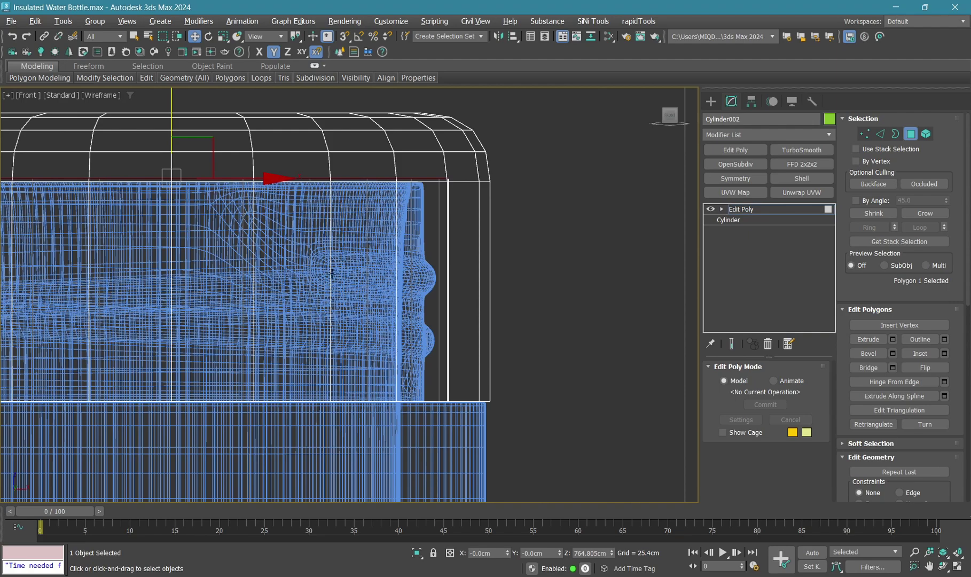
pyautogui.scroll(-5, 331, 274)
# Select the top row of vertices on Helix001 at the Edit Poly vertex level
pyautogui.press('4')
pyautogui.click(378, 298)
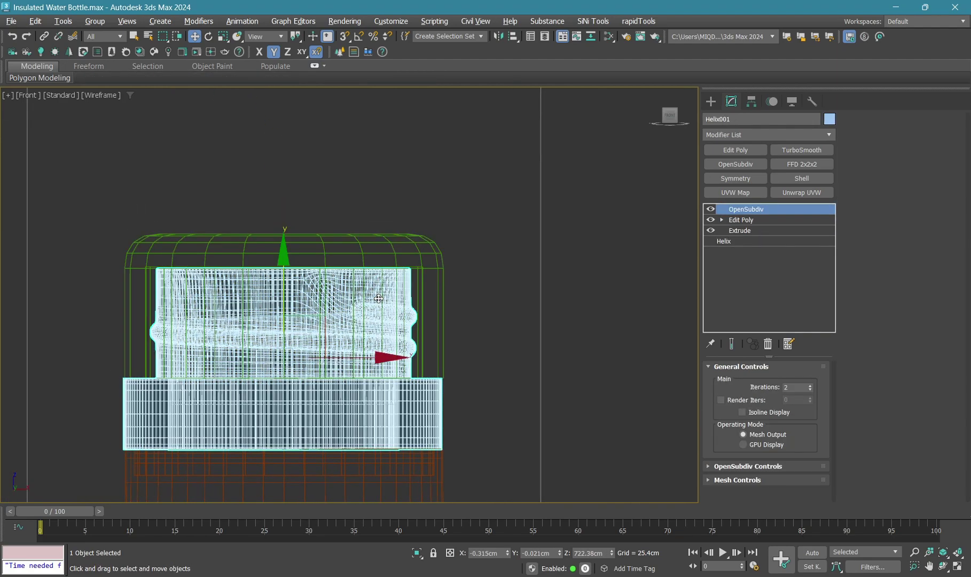
pyautogui.click(775, 219)
pyautogui.press('1')
pyautogui.moveTo(481, 212); pyautogui.dragTo(402, 269)
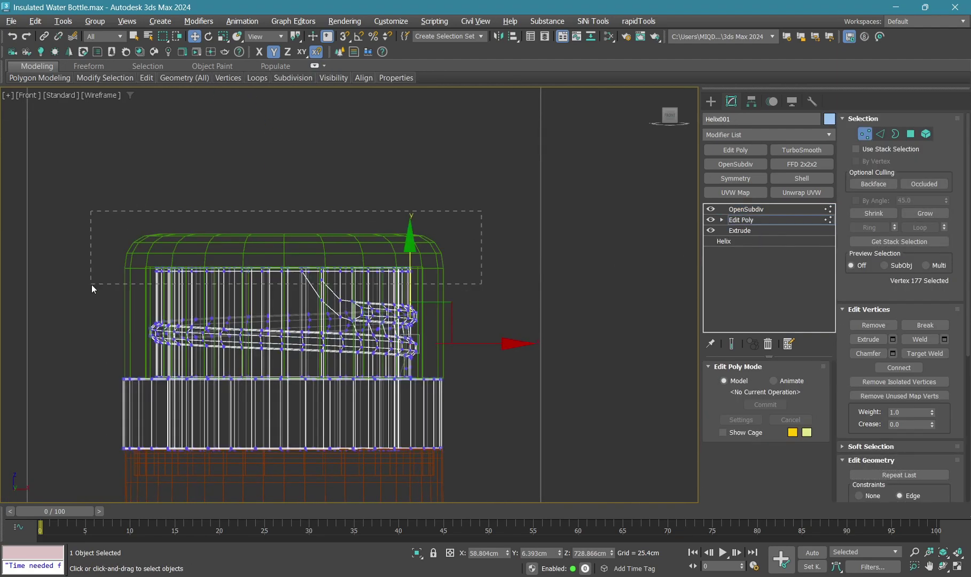
pyautogui.moveTo(90, 285); pyautogui.dragTo(91, 284)
pyautogui.scroll(2, 344, 300)
# Lower Helix001's top-row vertices slightly so they sit inside the green cap
pyautogui.moveTo(258, 192)
pyautogui.mouseDown()
pyautogui.moveTo(259, 184)
pyautogui.moveTo(146, 212)
pyautogui.mouseUp()
pyautogui.moveTo(41, 180); pyautogui.dragTo(107, 286)
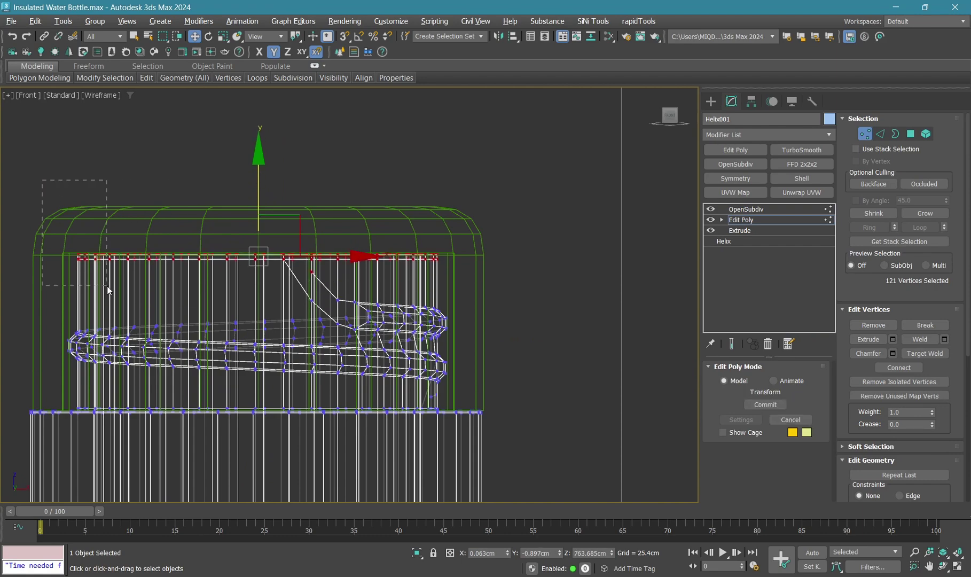
pyautogui.moveTo(465, 405); pyautogui.dragTo(465, 406)
pyautogui.moveTo(275, 219); pyautogui.dragTo(275, 223)
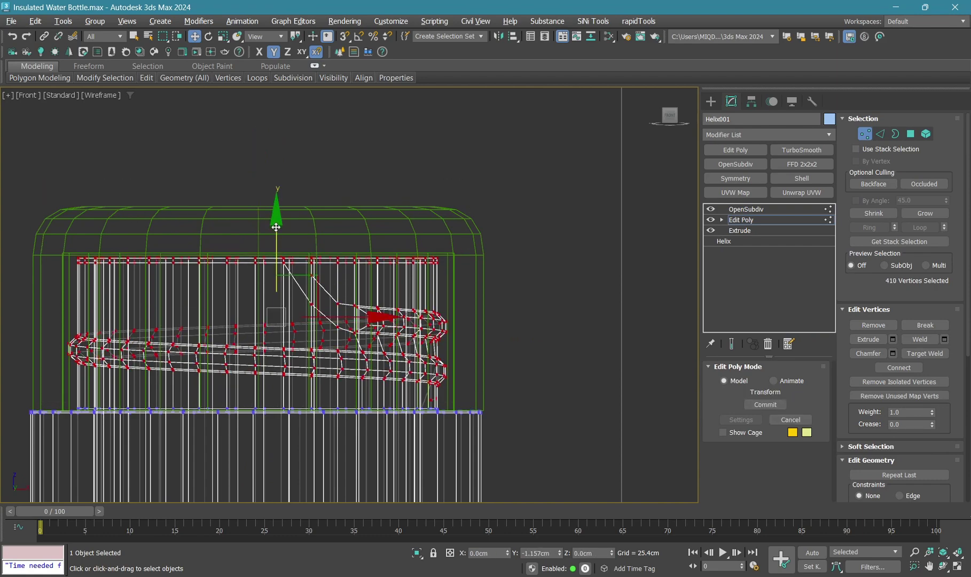
pyautogui.hotkey('ctrl', 'z')
pyautogui.hotkey('ctrl', 'z')
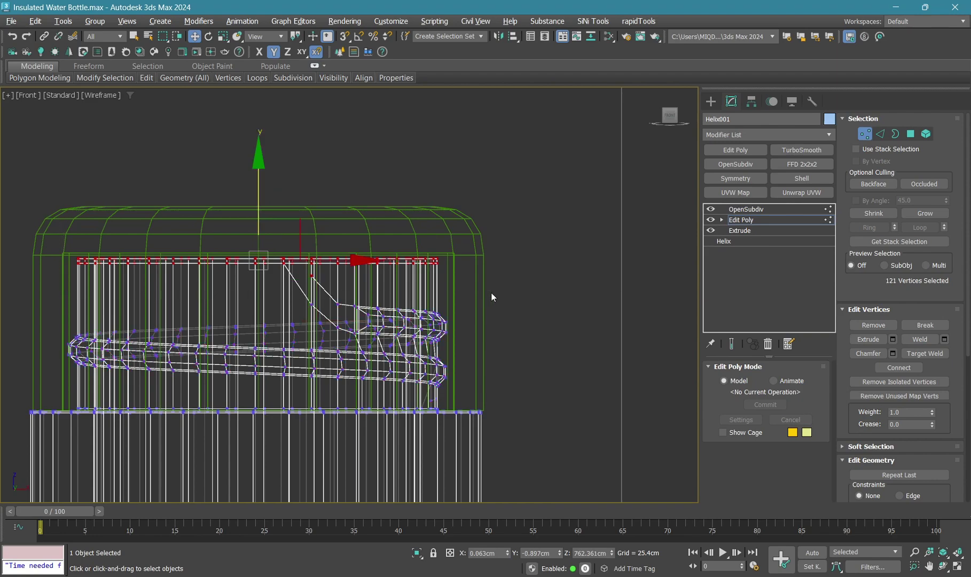
pyautogui.moveTo(255, 206); pyautogui.dragTo(254, 212)
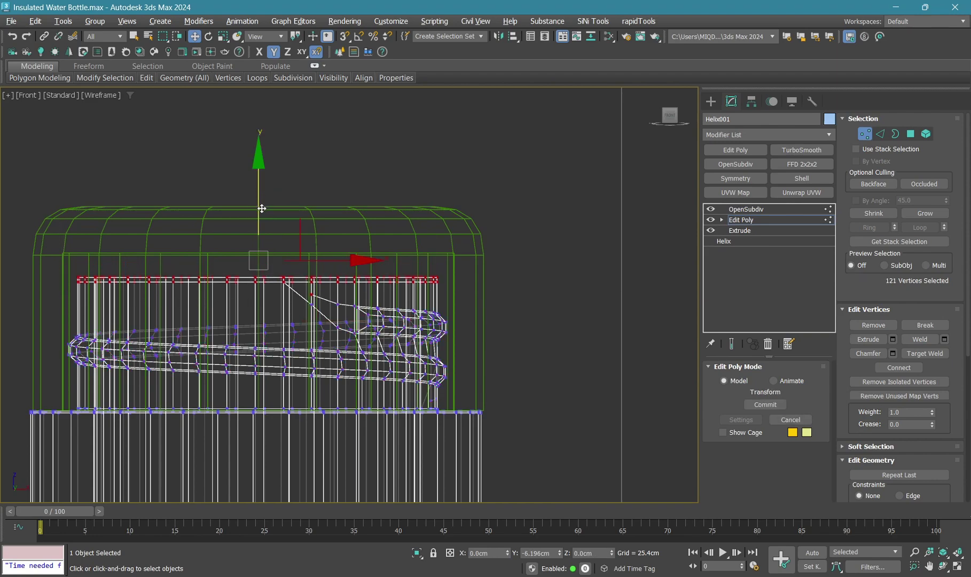
pyautogui.scroll(3, 311, 319)
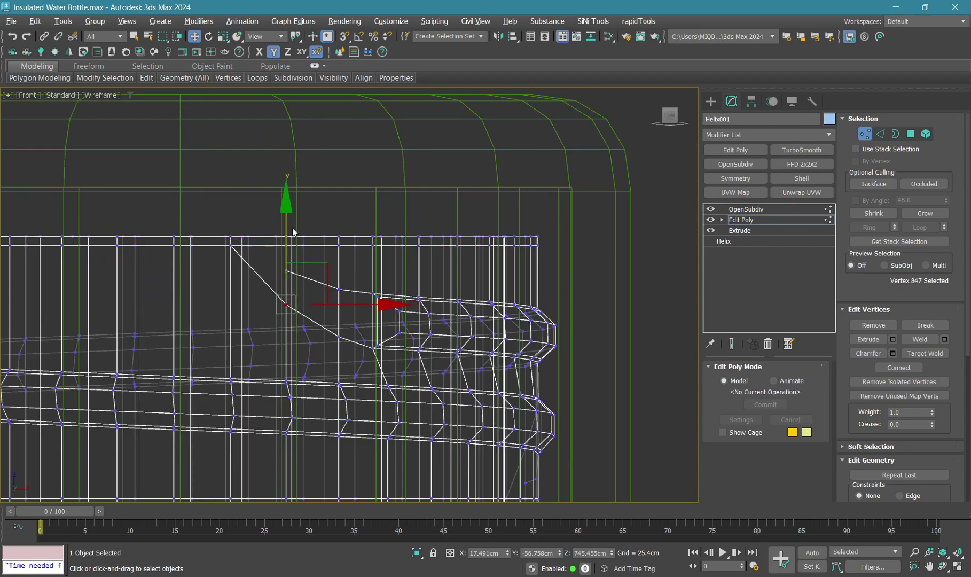
pyautogui.press('p')
pyautogui.hotkey('ctrl', 'b')
pyautogui.scroll(-3, 431, 280)
# Isolate the green cap and shrink its inner top face seen from below
pyautogui.click(390, 227)
pyautogui.scroll(2, 405, 309)
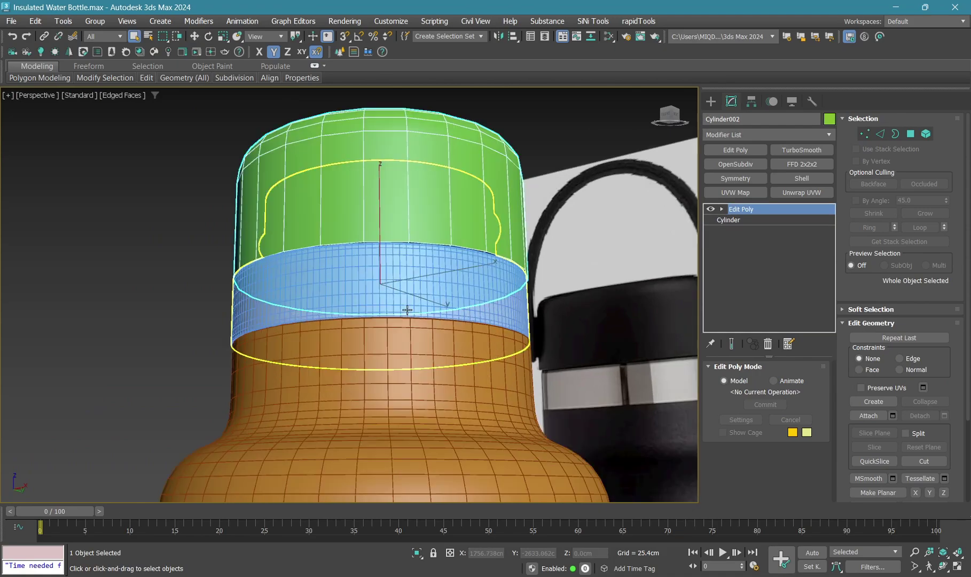
pyautogui.hotkey('alt', 'q')
pyautogui.keyDown('alt'); pyautogui.moveTo(383, 291); pyautogui.dragTo(394, 255, button='middle'); pyautogui.keyUp('alt')
pyautogui.press('4')
pyautogui.click(394, 256)
pyautogui.press('r')
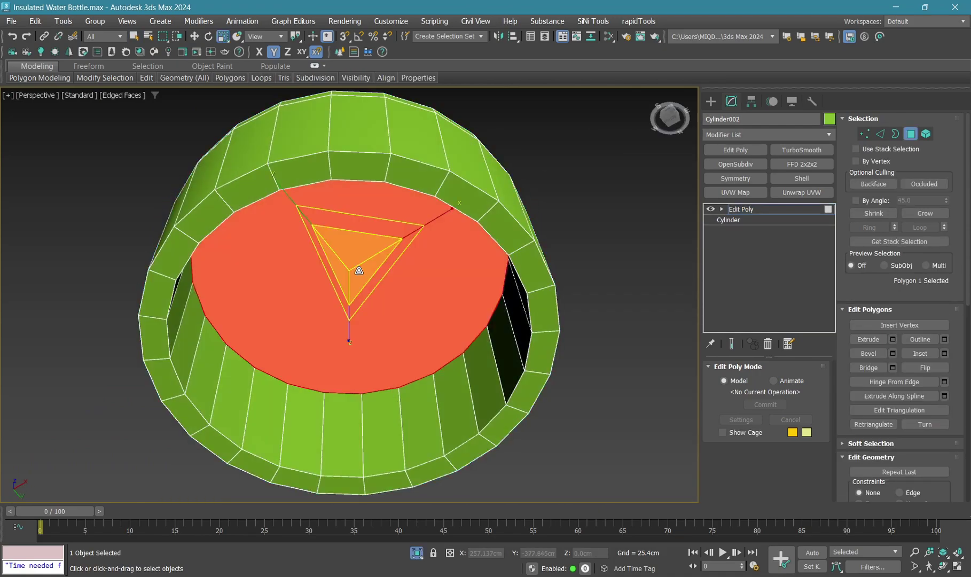
pyautogui.moveTo(358, 269)
pyautogui.mouseDown()
pyautogui.moveTo(347, 264)
pyautogui.moveTo(347, 280)
pyautogui.mouseUp()
# Lower the cap's inner face slightly, checking it from the front and side
pyautogui.press('f')
pyautogui.hotkey('alt', 'q')
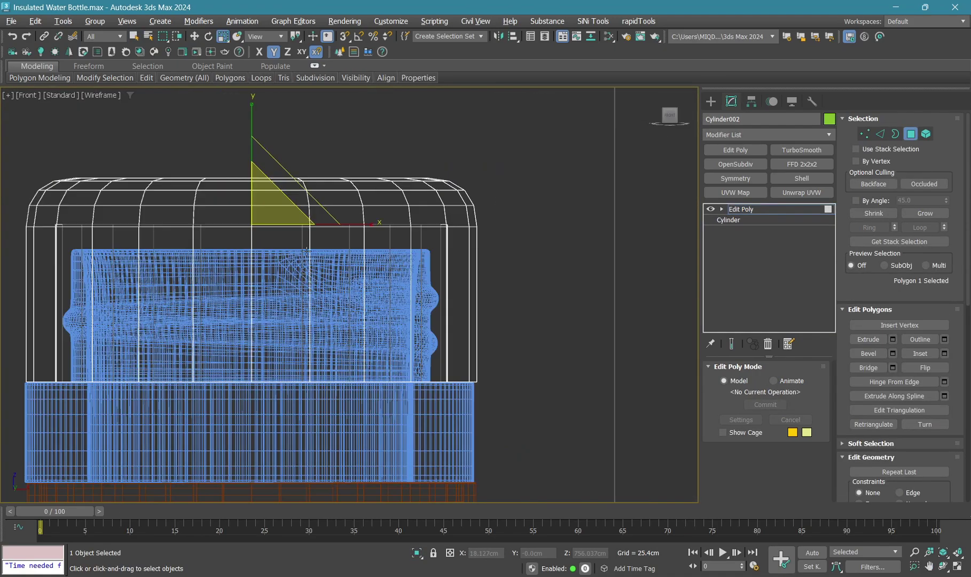
pyautogui.press('w')
pyautogui.press('r')
pyautogui.press('w')
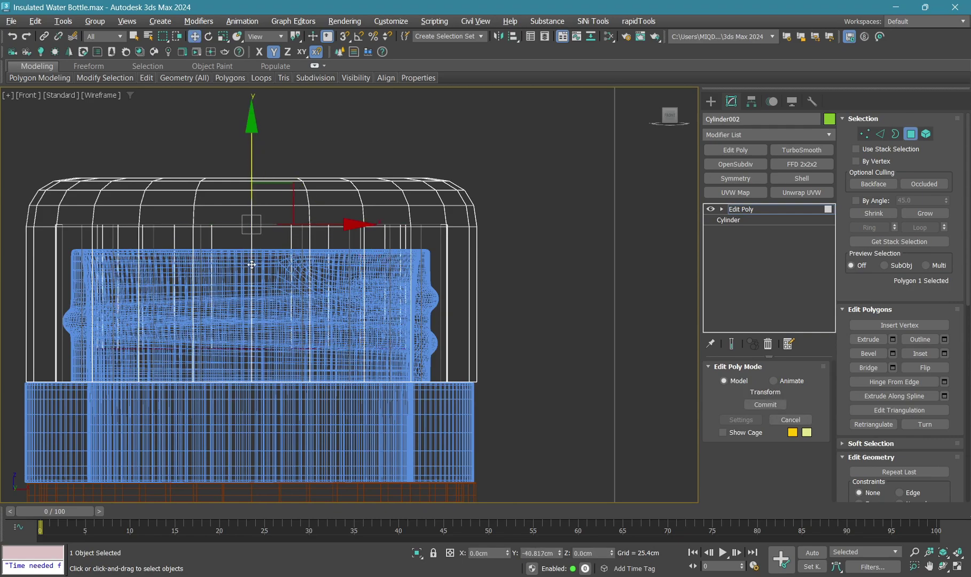
pyautogui.hotkey('alt', 'q')
pyautogui.press('p')
pyautogui.keyDown('alt'); pyautogui.moveTo(406, 267); pyautogui.dragTo(433, 325, button='middle'); pyautogui.keyUp('alt')
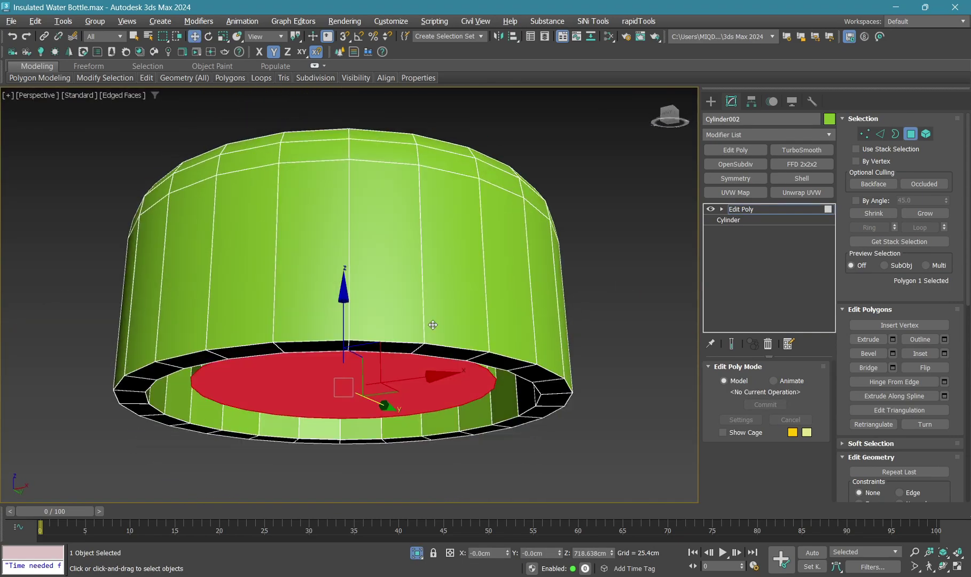
pyautogui.moveTo(366, 304); pyautogui.dragTo(392, 409)
pyautogui.keyDown('alt'); pyautogui.moveTo(386, 418); pyautogui.dragTo(405, 385, button='middle'); pyautogui.keyUp('alt')
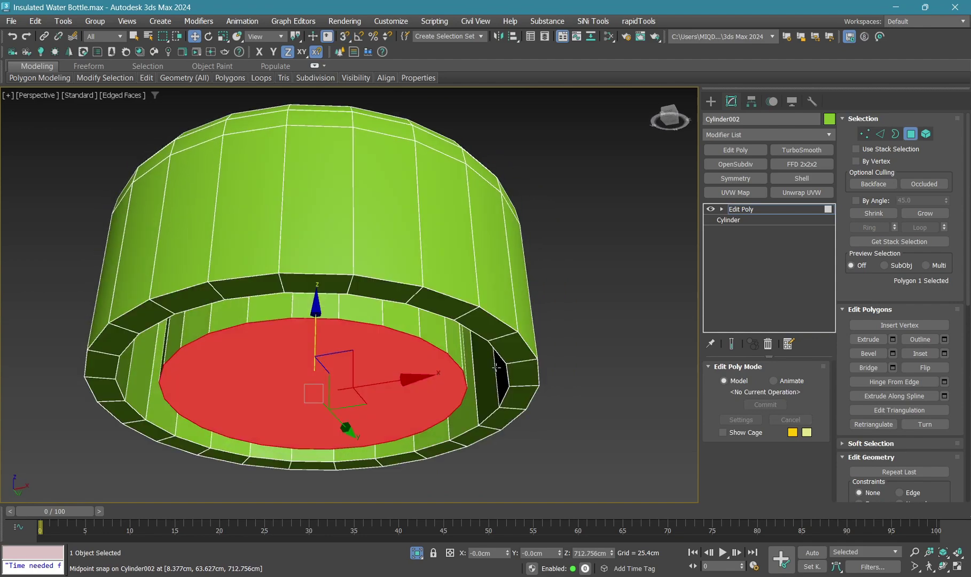
pyautogui.scroll(5, 428, 355)
pyautogui.scroll(-5, 428, 356)
# Scale the cap's inner face to 95% and select an edge loop on the cap rim
pyautogui.press('r')
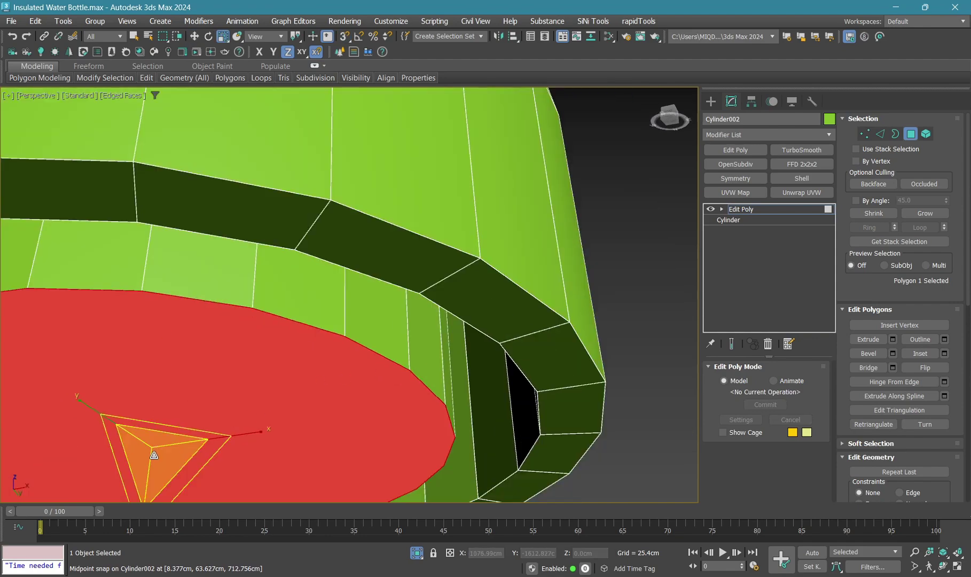
pyautogui.moveTo(153, 455); pyautogui.dragTo(153, 458)
pyautogui.scroll(3, 465, 257)
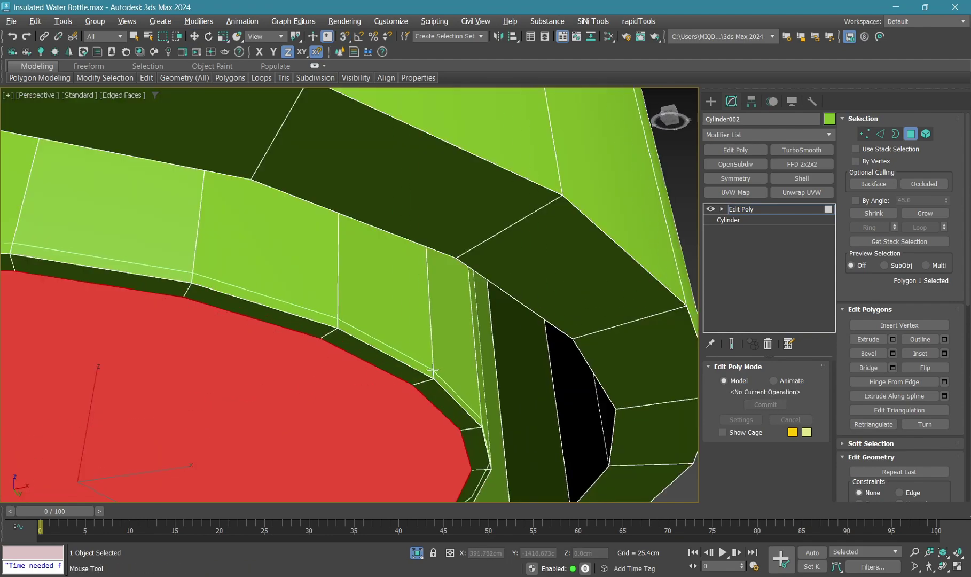
pyautogui.press('2')
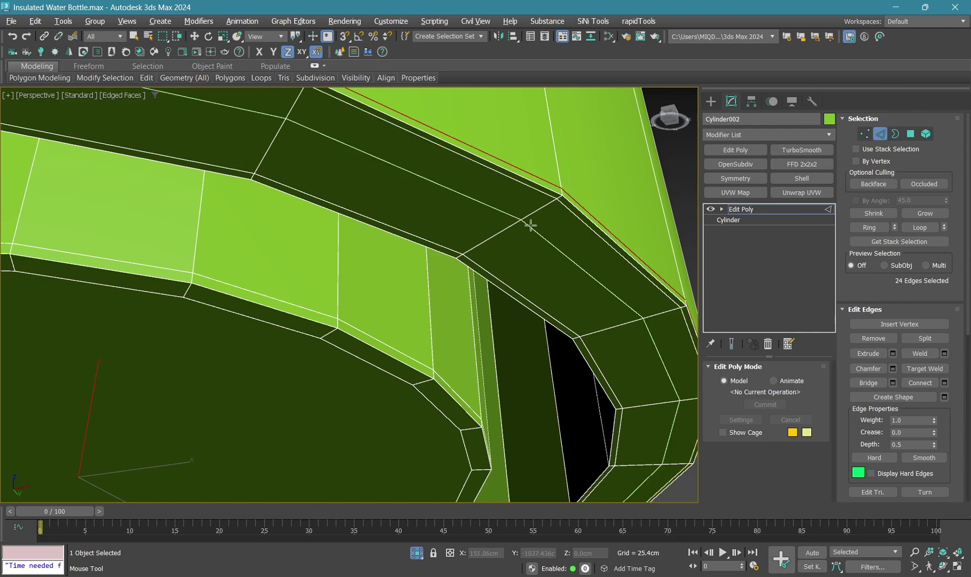
pyautogui.moveTo(526, 219)
pyautogui.keyDown('alt'); pyautogui.mouseDown(button='middle')
pyautogui.moveTo(548, 379)
pyautogui.moveTo(561, 316)
pyautogui.moveTo(429, 330)
pyautogui.moveTo(386, 322)
pyautogui.moveTo(360, 284)
pyautogui.moveTo(401, 329)
pyautogui.mouseUp(button='middle'); pyautogui.keyUp('alt')
# Frame the cap and select one polygon on its top in Polygon mode
pyautogui.press('z')
pyautogui.press('w')
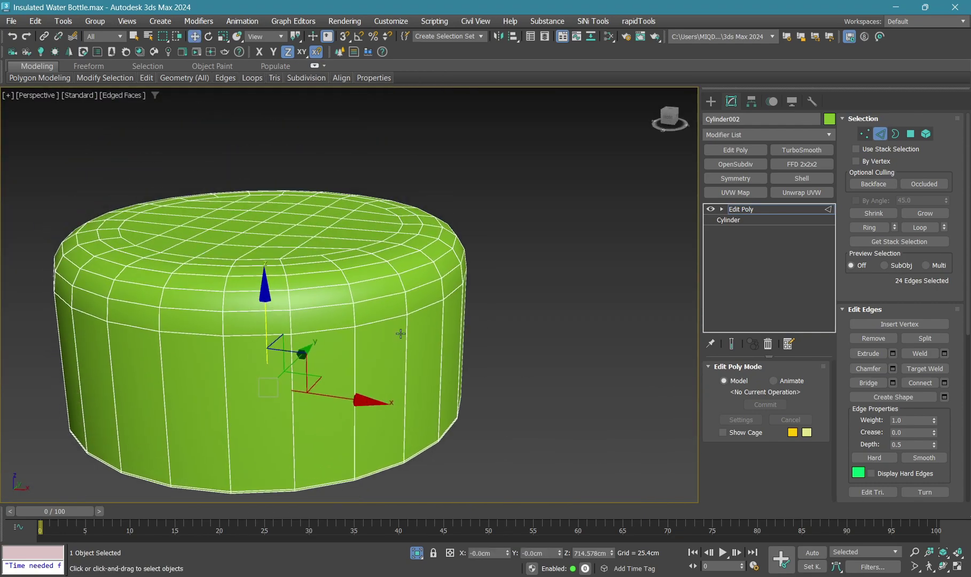
pyautogui.scroll(3, 408, 367)
pyautogui.press('4')
pyautogui.moveTo(297, 223)
pyautogui.keyDown('alt'); pyautogui.mouseDown(button='middle')
pyautogui.moveTo(321, 214)
pyautogui.moveTo(337, 227)
pyautogui.mouseUp(button='middle'); pyautogui.keyUp('alt')
pyautogui.click(326, 184)
pyautogui.press('q')
# Extend the selection into a 12-polygon strip and widen it along X
pyautogui.scroll(-2, 331, 203)
pyautogui.scroll(3, 337, 227)
pyautogui.scroll(-1, 358, 182)
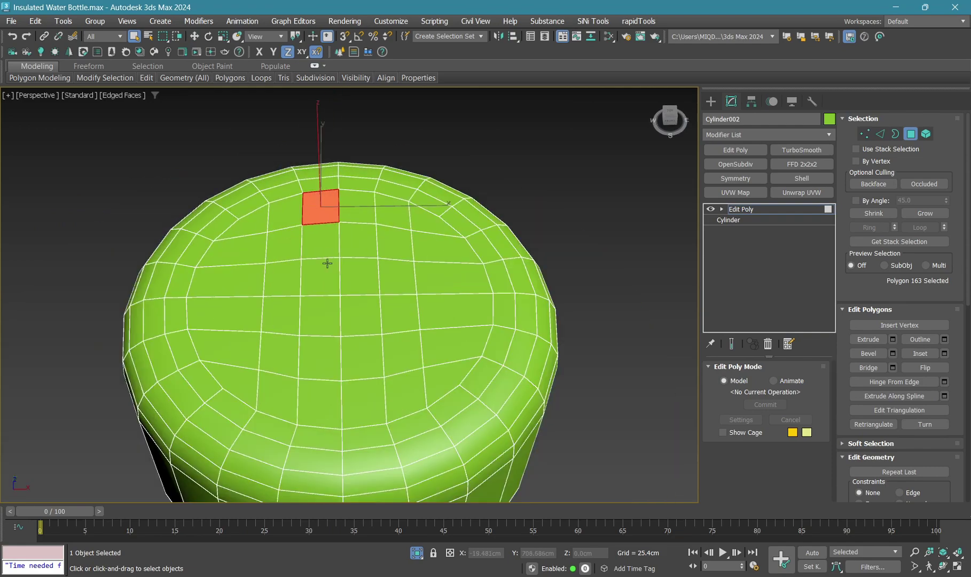
pyautogui.moveTo(327, 263)
pyautogui.keyDown('ctrl'); pyautogui.mouseDown()
pyautogui.moveTo(319, 407)
pyautogui.moveTo(353, 254)
pyautogui.mouseUp(); pyautogui.keyUp('ctrl')
pyautogui.keyDown('ctrl'); pyautogui.click(371, 403); pyautogui.keyUp('ctrl')
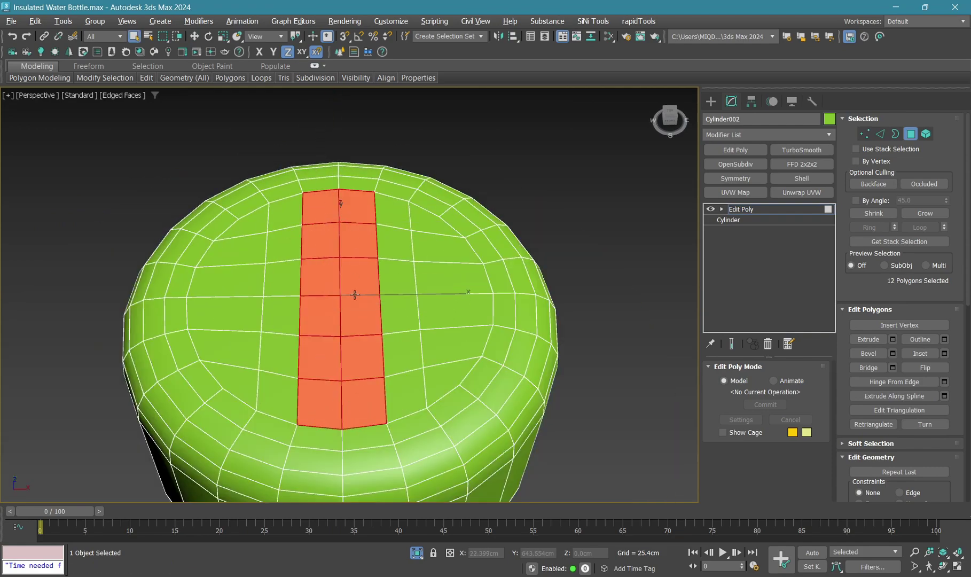
pyautogui.press('r')
pyautogui.moveTo(456, 295); pyautogui.dragTo(469, 293)
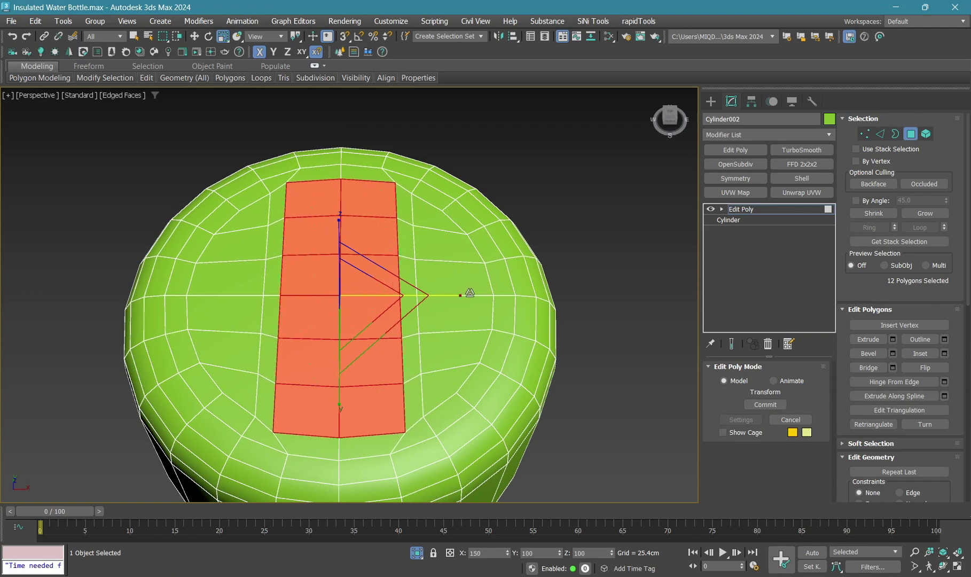
# Scale the strip's side edge columns outward along X
pyautogui.press('2')
pyautogui.press('q')
pyautogui.keyDown('ctrl'); pyautogui.keyDown('shift'); pyautogui.click(250, 386); pyautogui.keyUp('shift'); pyautogui.keyUp('ctrl')
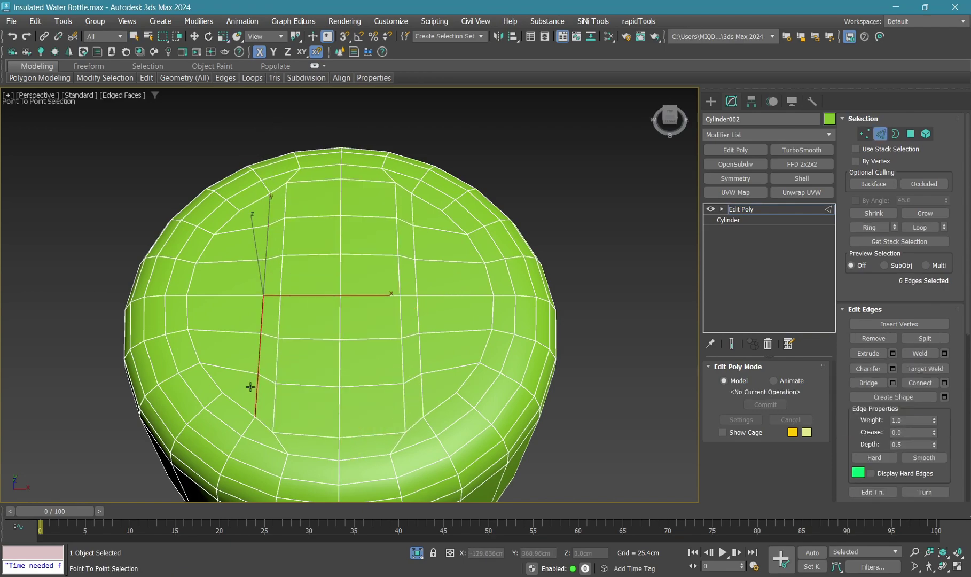
pyautogui.press('r')
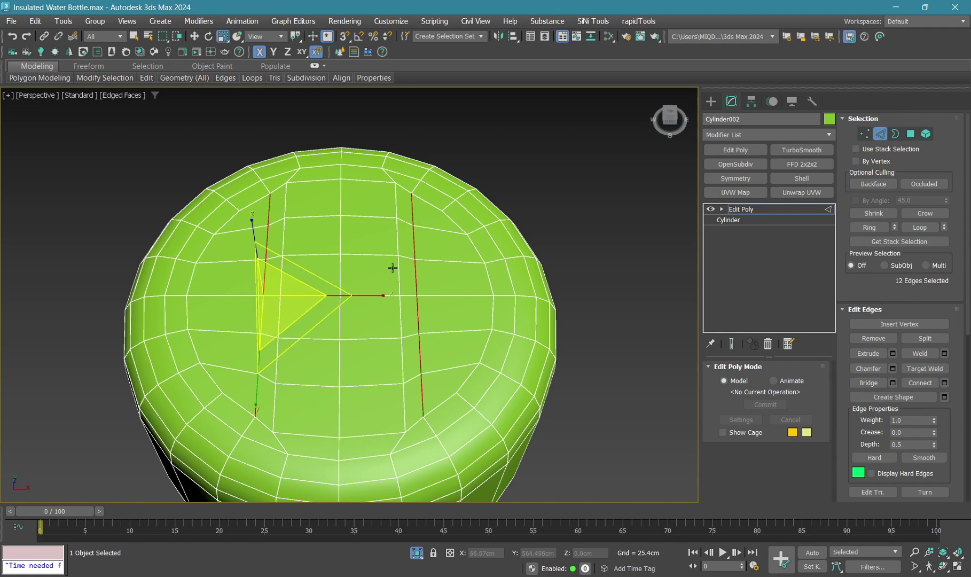
pyautogui.keyDown('alt'); pyautogui.moveTo(393, 265); pyautogui.dragTo(321, 86, button='middle'); pyautogui.keyUp('alt')
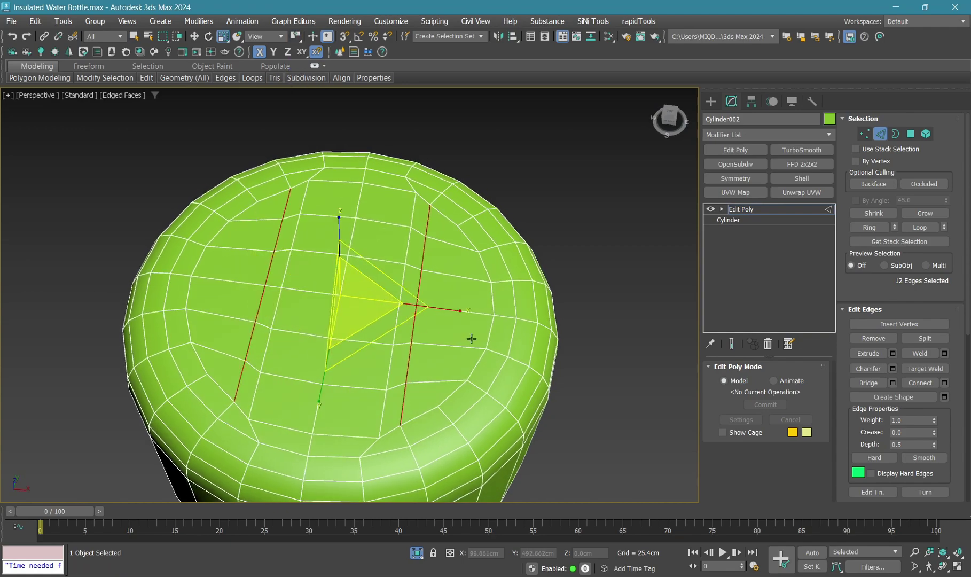
pyautogui.moveTo(458, 309); pyautogui.dragTo(460, 310)
# Inset the strip polygons to add a border that outlines the slot
pyautogui.press('4')
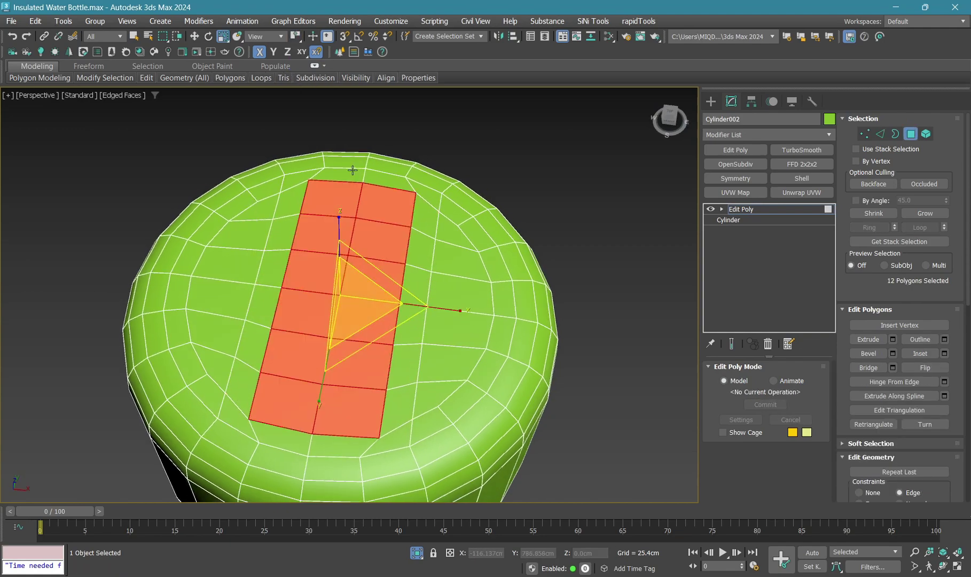
pyautogui.hotkey('shift', 'i')
pyautogui.moveTo(391, 193); pyautogui.dragTo(380, 198)
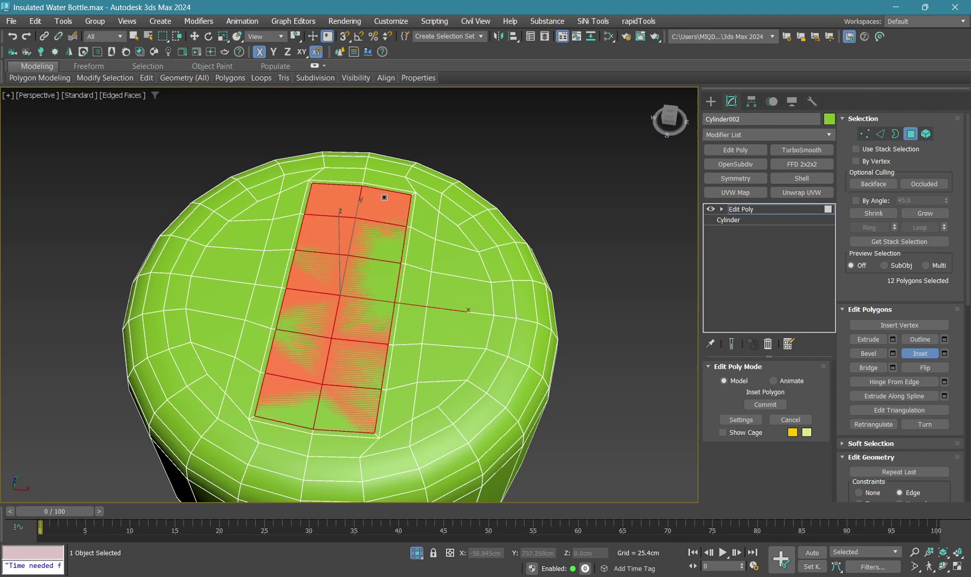
pyautogui.keyDown('alt'); pyautogui.moveTo(380, 199); pyautogui.dragTo(341, 219, button='middle'); pyautogui.keyUp('alt')
# Move the inset polygons down along Z to recess the slot into the cap
pyautogui.press('w')
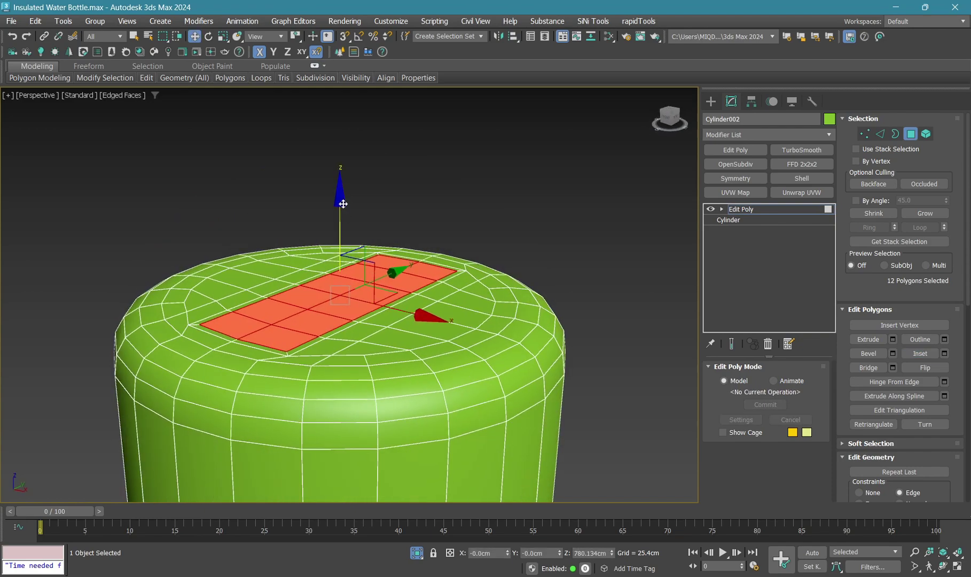
pyautogui.moveTo(342, 204)
pyautogui.mouseDown()
pyautogui.moveTo(344, 284)
pyautogui.moveTo(341, 264)
pyautogui.mouseUp()
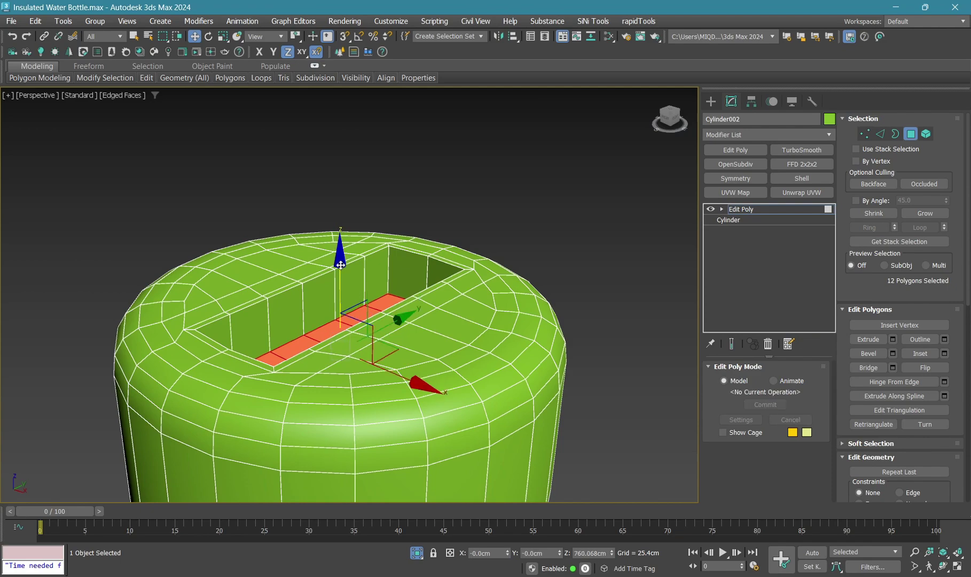
pyautogui.scroll(3, 340, 265)
pyautogui.keyDown('alt'); pyautogui.moveTo(341, 265); pyautogui.dragTo(369, 234, button='middle'); pyautogui.keyUp('alt')
pyautogui.scroll(2, 358, 229)
pyautogui.scroll(3, 358, 229)
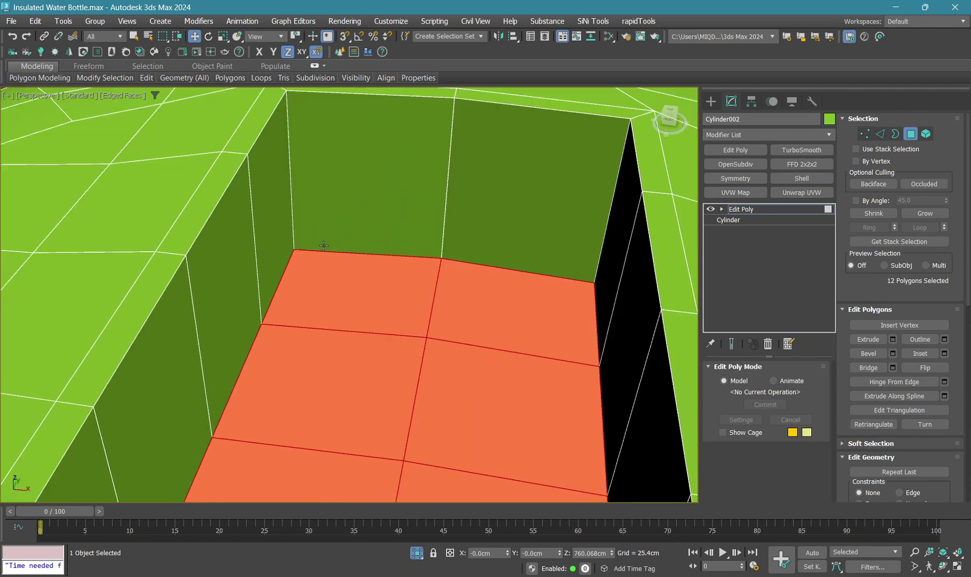
# Select the slot's corner edges in Edge mode and bring up their editing commands
pyautogui.press('2')
pyautogui.scroll(-1, 327, 265)
pyautogui.press('w')
pyautogui.scroll(-3, 327, 265)
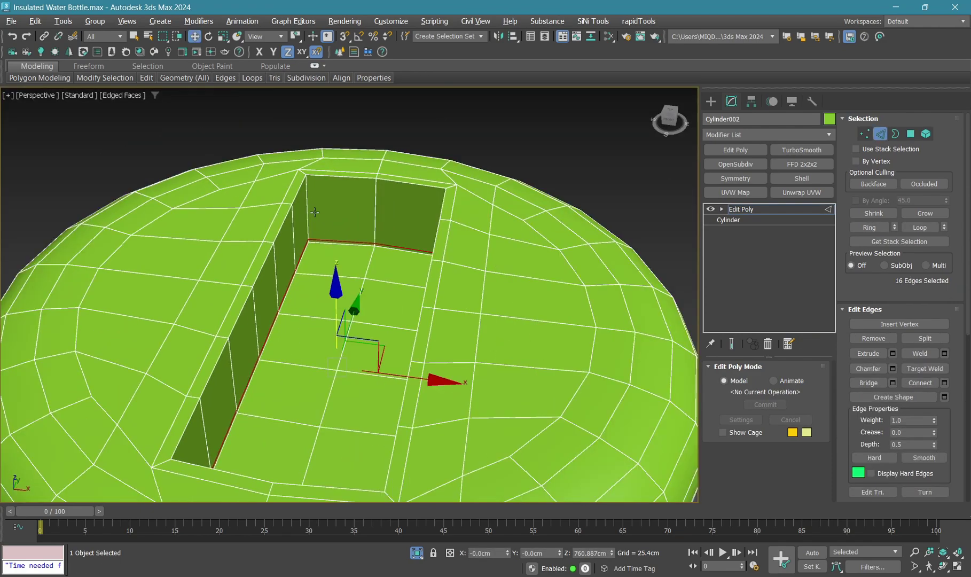
pyautogui.scroll(3, 327, 264)
pyautogui.click(314, 181)
pyautogui.scroll(-2, 316, 194)
pyautogui.moveTo(315, 195)
pyautogui.keyDown('alt'); pyautogui.mouseDown(button='middle')
pyautogui.moveTo(443, 179)
pyautogui.moveTo(382, 265)
pyautogui.mouseUp(button='middle'); pyautogui.keyUp('alt')
pyautogui.press('q')
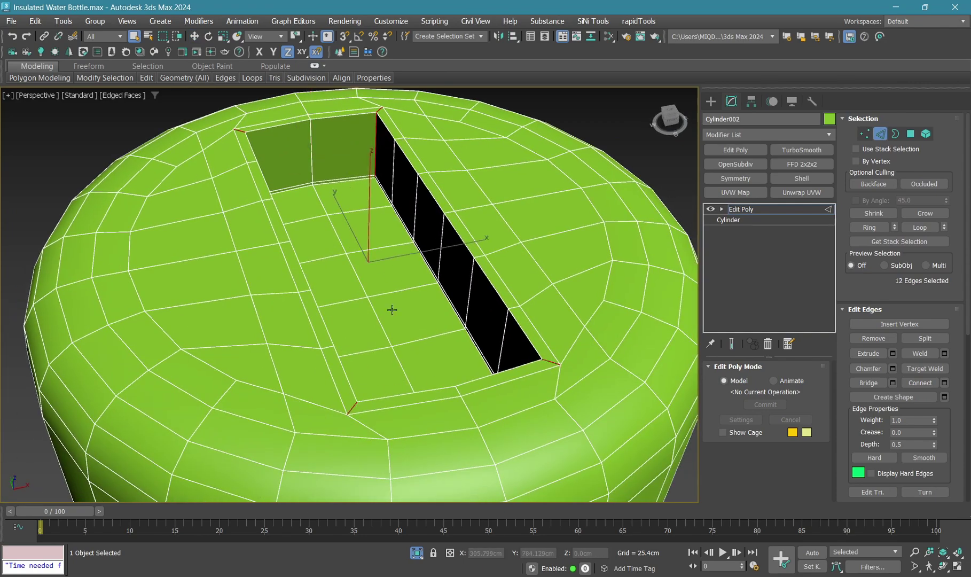
pyautogui.rightClick(422, 258)
# Chamfer the slot's corner edges with an amount of 2.936cm
pyautogui.click(315, 336)
pyautogui.moveTo(321, 336)
pyautogui.keyDown('alt'); pyautogui.mouseDown(button='middle')
pyautogui.moveTo(406, 299)
pyautogui.moveTo(427, 320)
pyautogui.mouseUp(button='middle'); pyautogui.keyUp('alt')
pyautogui.moveTo(510, 330); pyautogui.dragTo(510, 354)
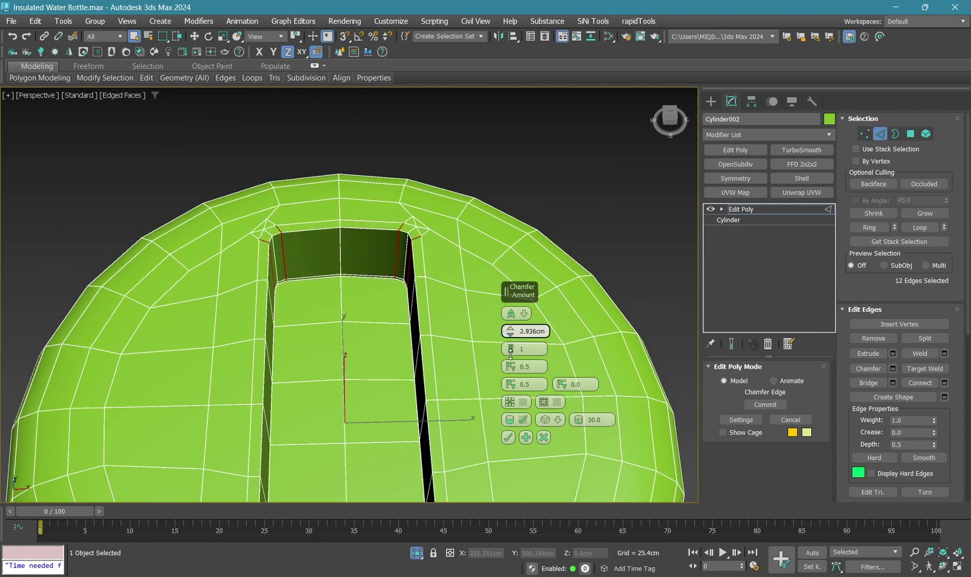
pyautogui.click(508, 437)
# In Top view, select the chamfered corner edges around the slot
pyautogui.scroll(3, 260, 224)
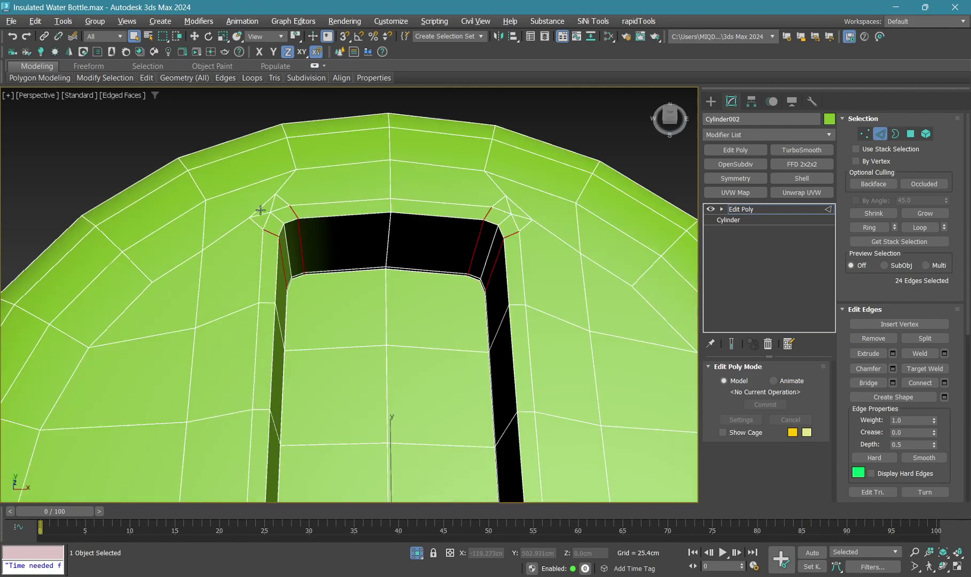
pyautogui.click(260, 215)
pyautogui.press('t')
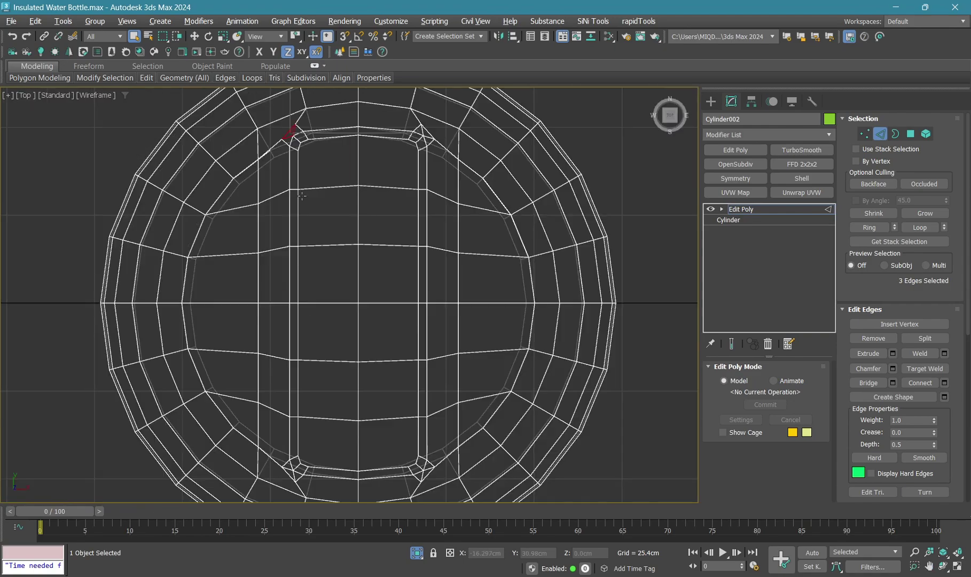
pyautogui.scroll(3, 203, 237)
pyautogui.scroll(2, 390, 245)
pyautogui.keyDown('ctrl'); pyautogui.click(378, 247); pyautogui.keyUp('ctrl')
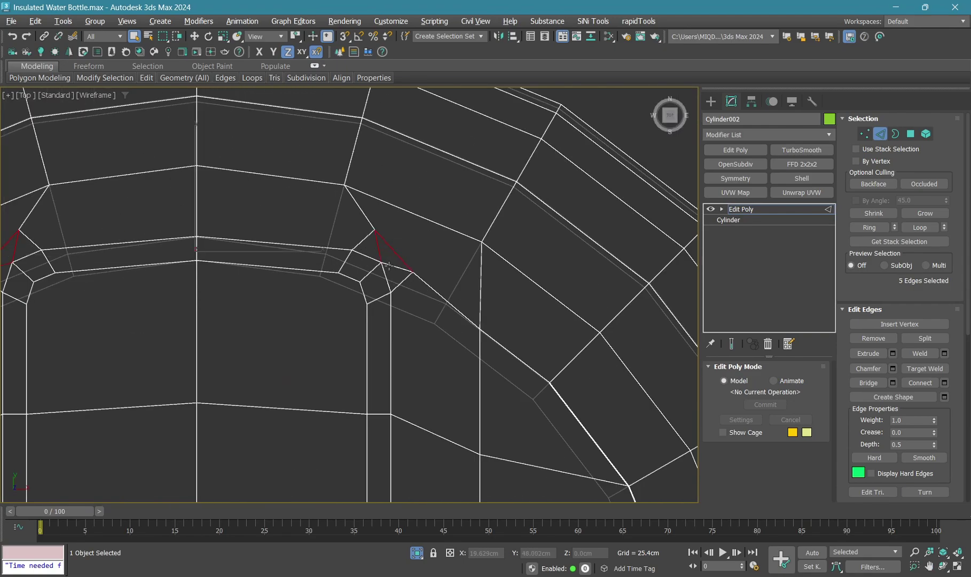
pyautogui.keyDown('ctrl'); pyautogui.click(197, 187); pyautogui.keyUp('ctrl')
# Add the slot's left corner edge, then return to Perspective view and Vertex mode
pyautogui.scroll(-4, 388, 265)
pyautogui.scroll(4, 398, 357)
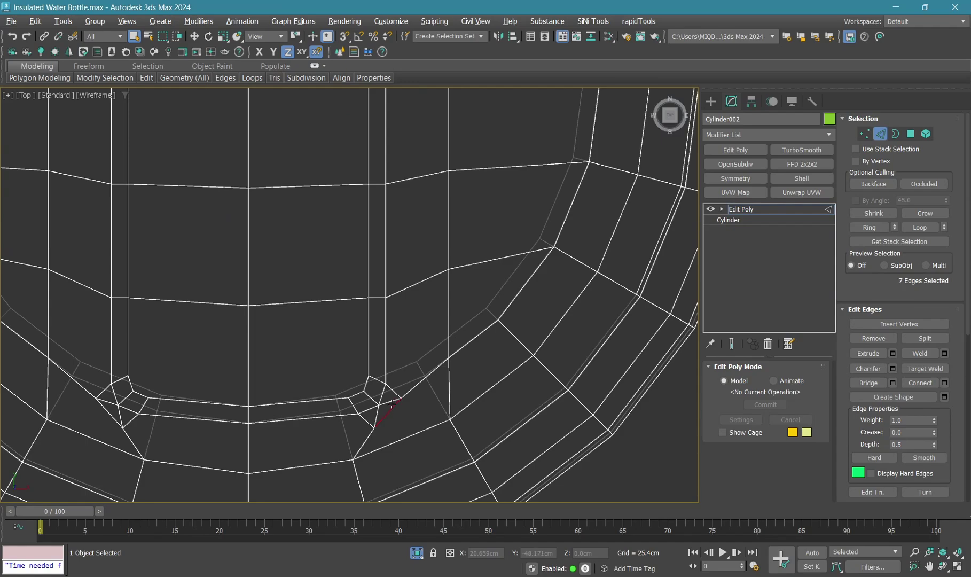
pyautogui.moveTo(379, 413); pyautogui.dragTo(568, 365, button='middle')
pyautogui.scroll(2, 374, 337)
pyautogui.keyDown('ctrl'); pyautogui.click(304, 361); pyautogui.keyUp('ctrl')
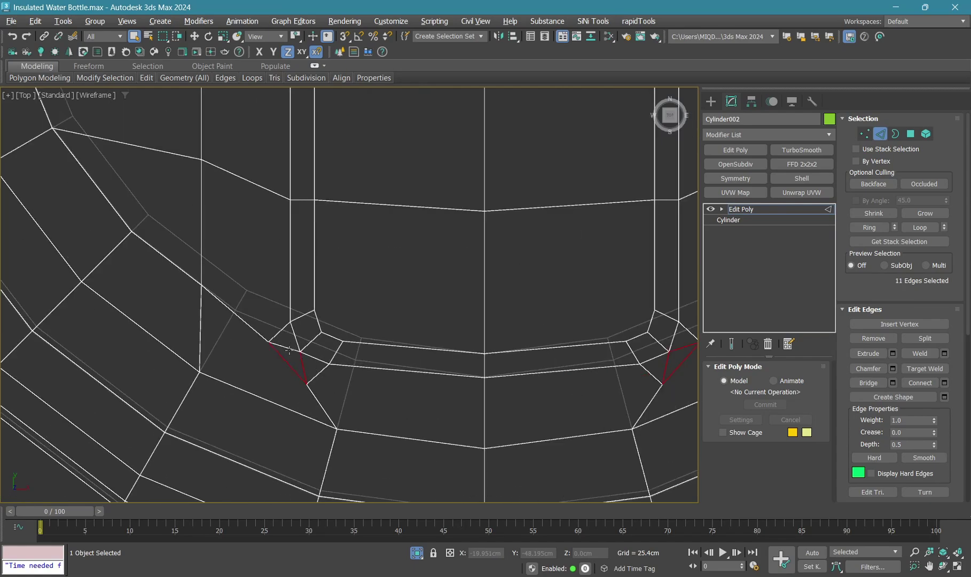
pyautogui.hotkey('alt', 'w')
pyautogui.hotkey('alt', 'w')
pyautogui.press('1')
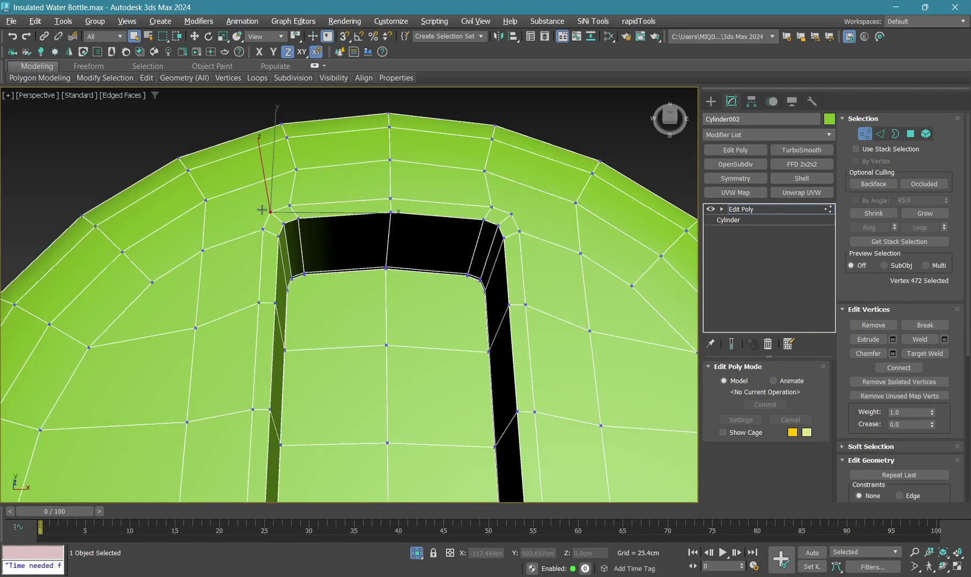
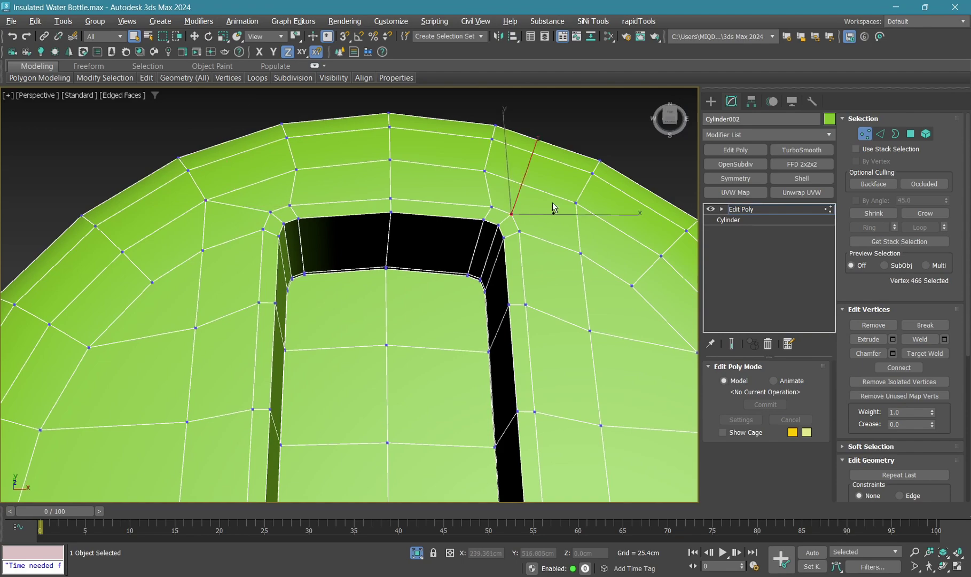
# Switch the cap to polygon mode and check the slot outline from the Top view, then return to Perspective
pyautogui.scroll(-4, 452, 238)
pyautogui.scroll(4, 453, 365)
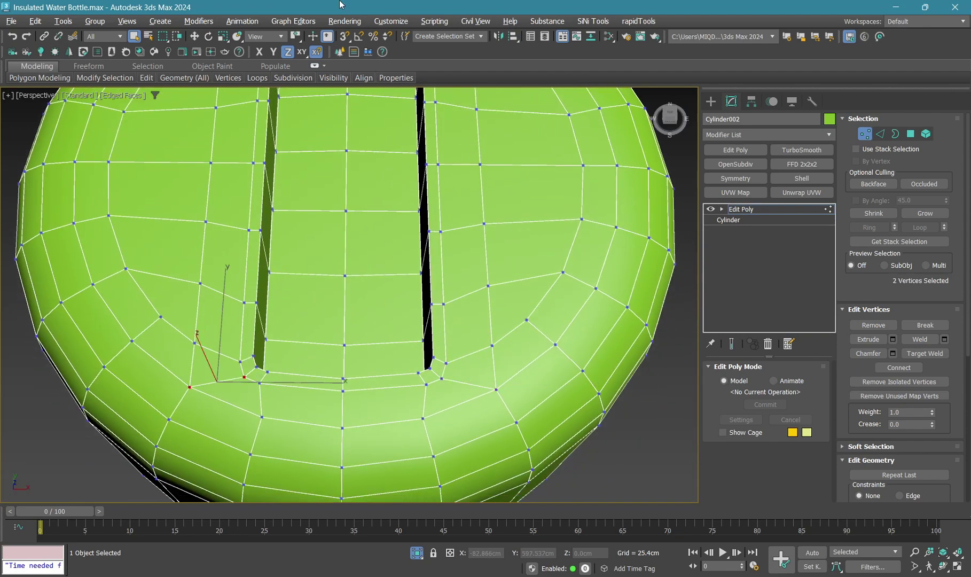
pyautogui.press('4')
pyautogui.scroll(-3, 332, 260)
pyautogui.scroll(-3, 349, 227)
pyautogui.hotkey('alt', 'w')
pyautogui.hotkey('alt', 'w')
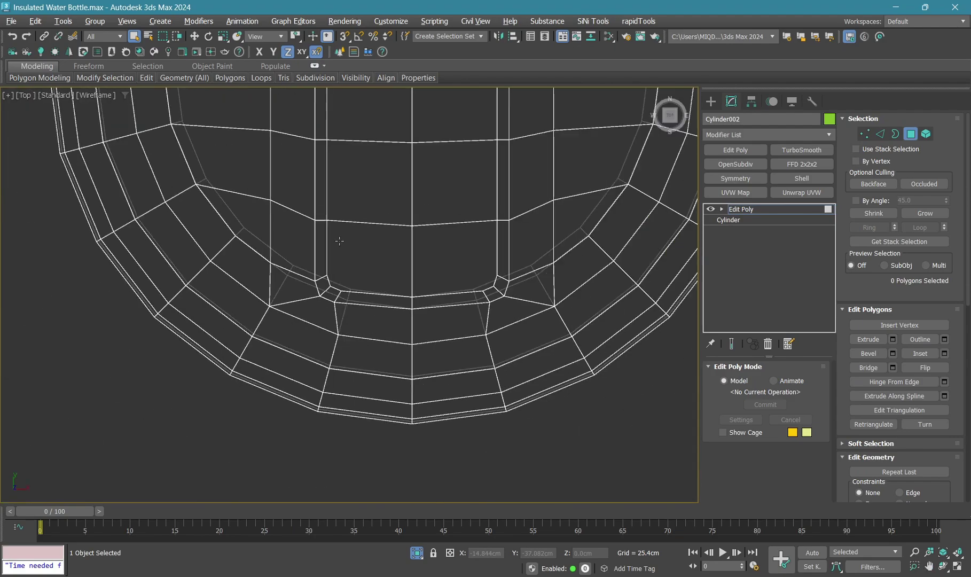
pyautogui.press('shift+super')
# With By Angle on, Shift-move the slot floor up on Z and clone it as Object001
pyautogui.click(871, 200)
pyautogui.click(457, 284)
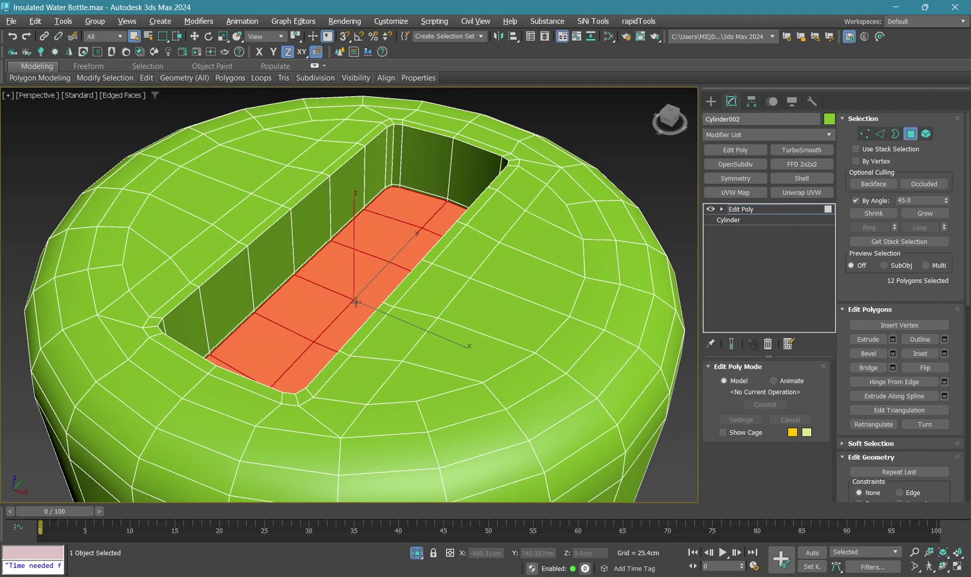
pyautogui.click(320, 273)
pyautogui.press('w')
pyautogui.scroll(2, 369, 254)
pyautogui.scroll(-1, 369, 254)
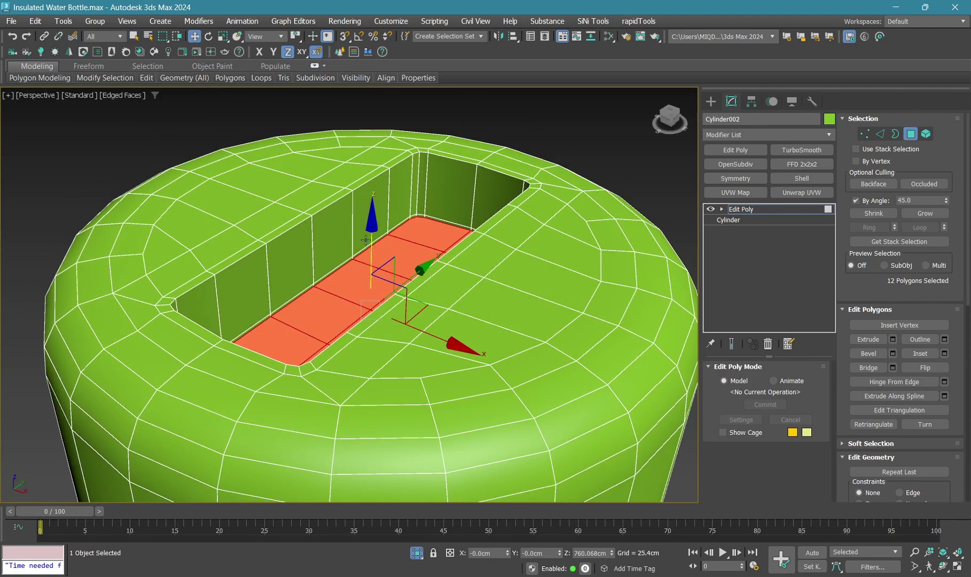
pyautogui.keyDown('shift'); pyautogui.moveTo(370, 235); pyautogui.dragTo(372, 148); pyautogui.keyUp('shift')
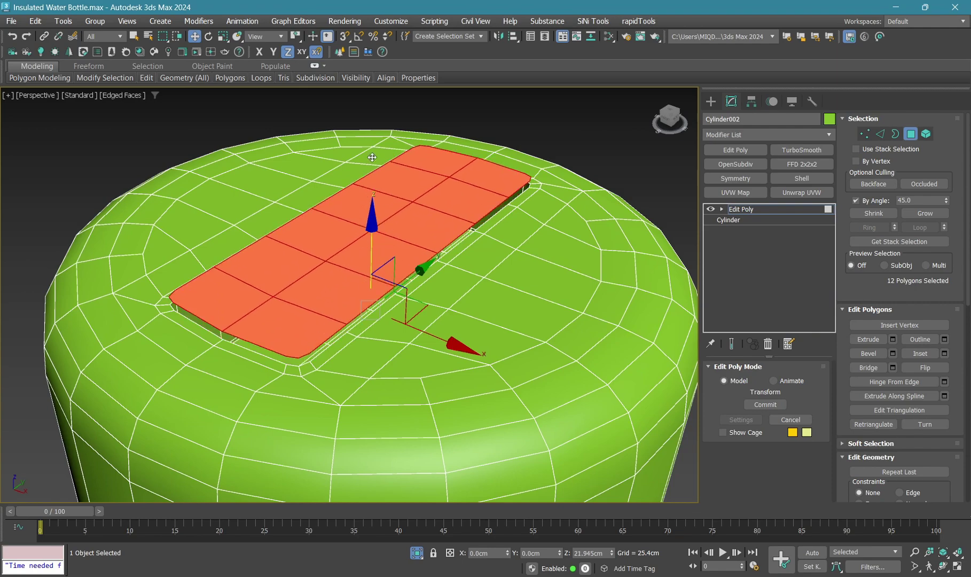
pyautogui.click(403, 286)
pyautogui.click(540, 305)
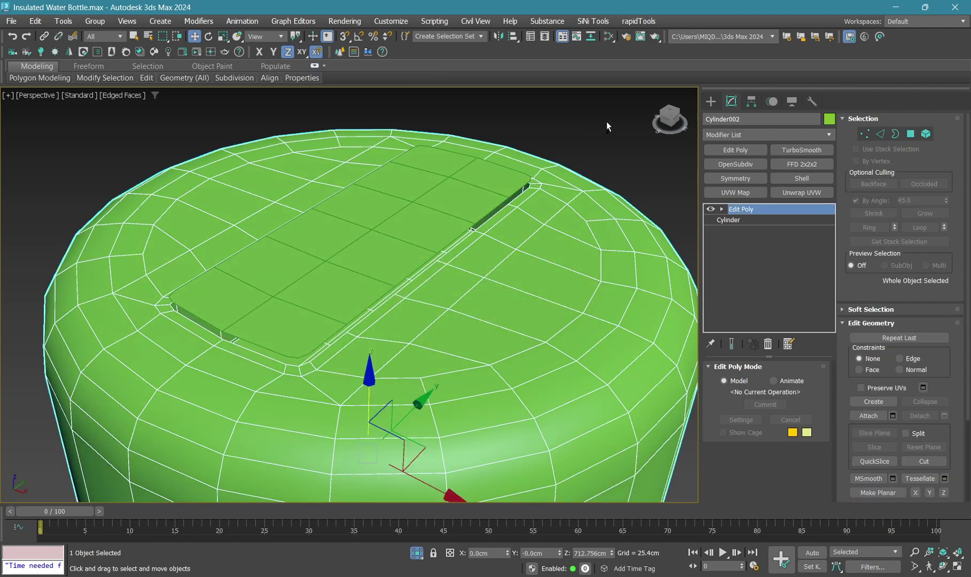
pyautogui.click(397, 206)
# Reselect the cap, frame it and orbit to inspect it from the side
pyautogui.click(626, 290)
pyautogui.press('z')
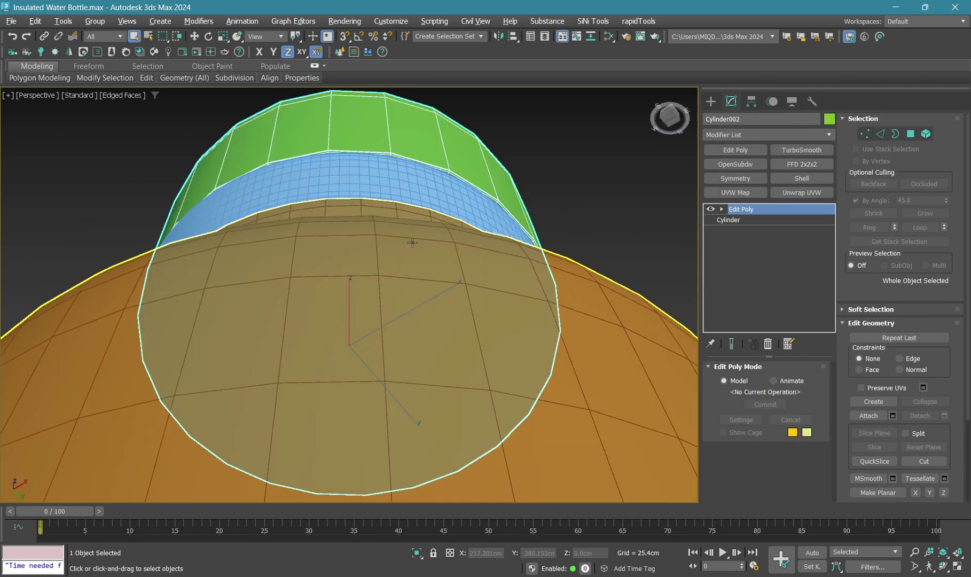
pyautogui.keyDown('alt'); pyautogui.moveTo(395, 240); pyautogui.dragTo(395, 298, button='middle'); pyautogui.keyUp('alt')
pyautogui.moveTo(395, 298); pyautogui.dragTo(395, 325, button='middle')
pyautogui.scroll(2, 395, 324)
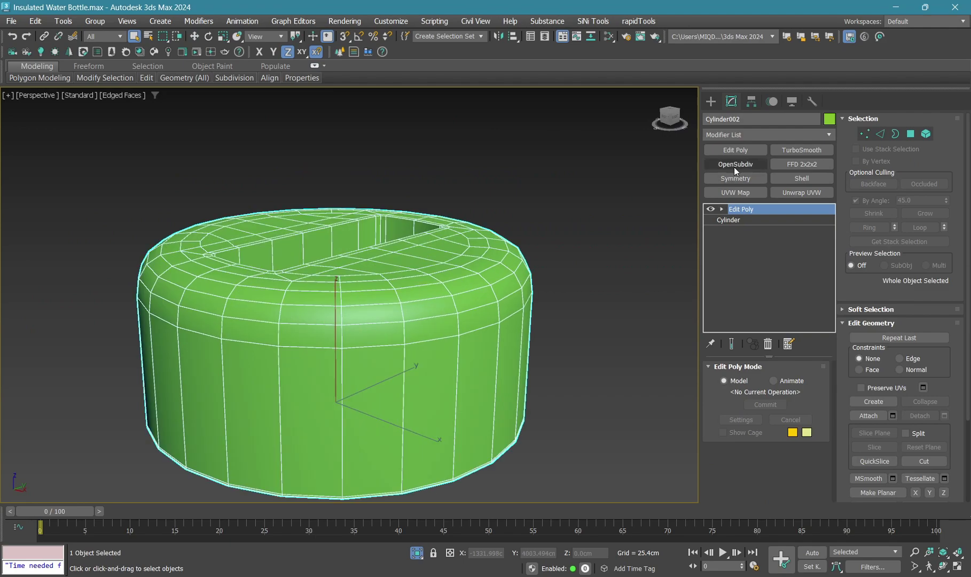
pyautogui.moveTo(464, 363)
pyautogui.keyDown('alt'); pyautogui.mouseDown(button='middle')
pyautogui.moveTo(471, 340)
pyautogui.moveTo(458, 358)
pyautogui.mouseUp(button='middle'); pyautogui.keyUp('alt')
# Ring-select the cap's vertical side edges and connect them to add horizontal loops
pyautogui.press('2')
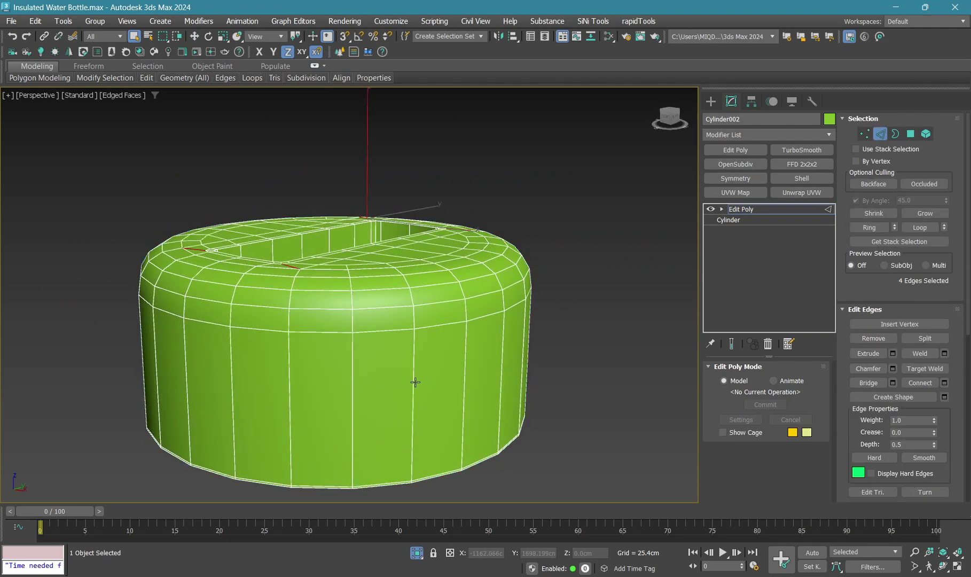
pyautogui.hotkey('alt', 'r')
pyautogui.hotkey('ctrl', 'shift', 'e')
pyautogui.press('2')
pyautogui.click(562, 253)
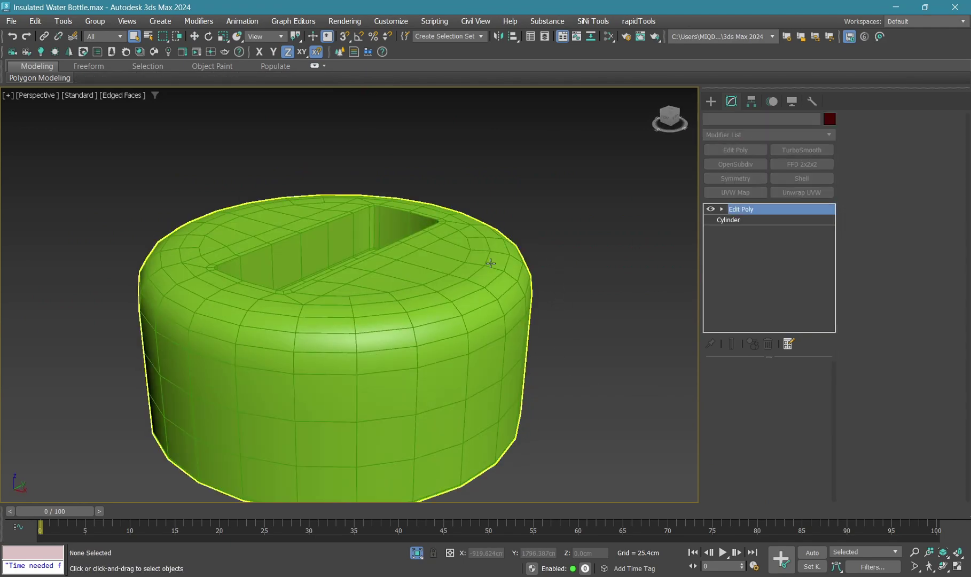
pyautogui.click(490, 262)
# Add an OpenSubdiv modifier to the cap and turn off Isoline Display to show the full mesh
pyautogui.press('F4')
pyautogui.click(735, 163)
pyautogui.press('F4')
pyautogui.keyDown('alt'); pyautogui.moveTo(609, 299); pyautogui.dragTo(609, 328, button='middle'); pyautogui.keyUp('alt')
pyautogui.scroll(-3, 609, 328)
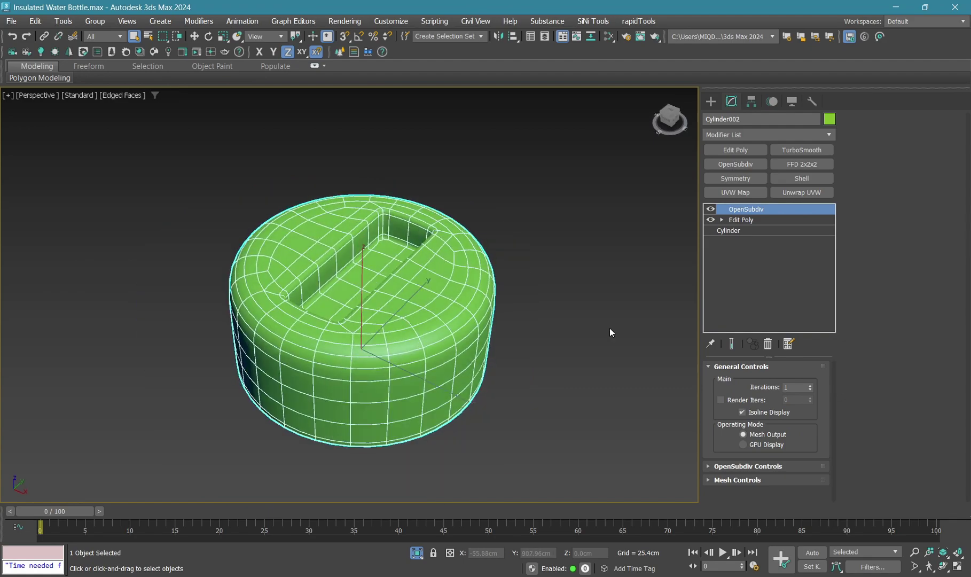
pyautogui.click(742, 411)
pyautogui.keyDown('alt'); pyautogui.moveTo(619, 367); pyautogui.dragTo(511, 287, button='middle'); pyautogui.keyUp('alt')
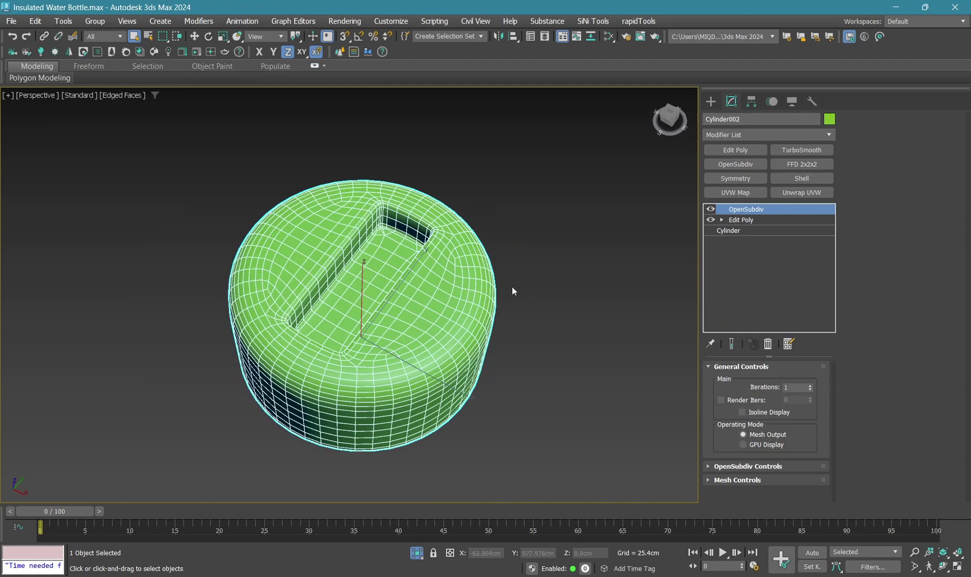
pyautogui.scroll(3, 512, 290)
# Drop back to the Edit Poly level in vertex mode and frame the slot corner
pyautogui.click(727, 230)
pyautogui.click(603, 326)
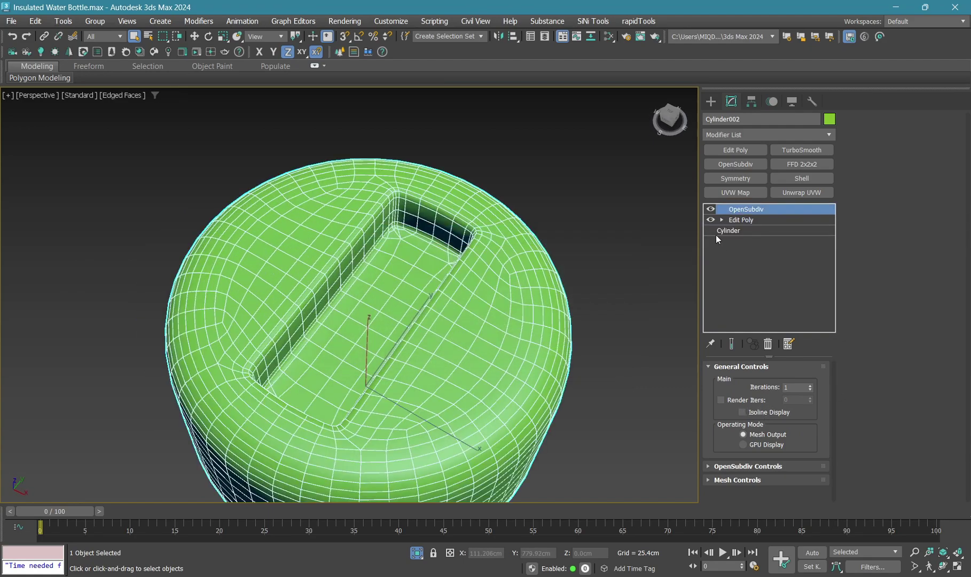
pyautogui.click(740, 219)
pyautogui.press('1')
pyautogui.scroll(5, 395, 233)
pyautogui.scroll(3, 383, 212)
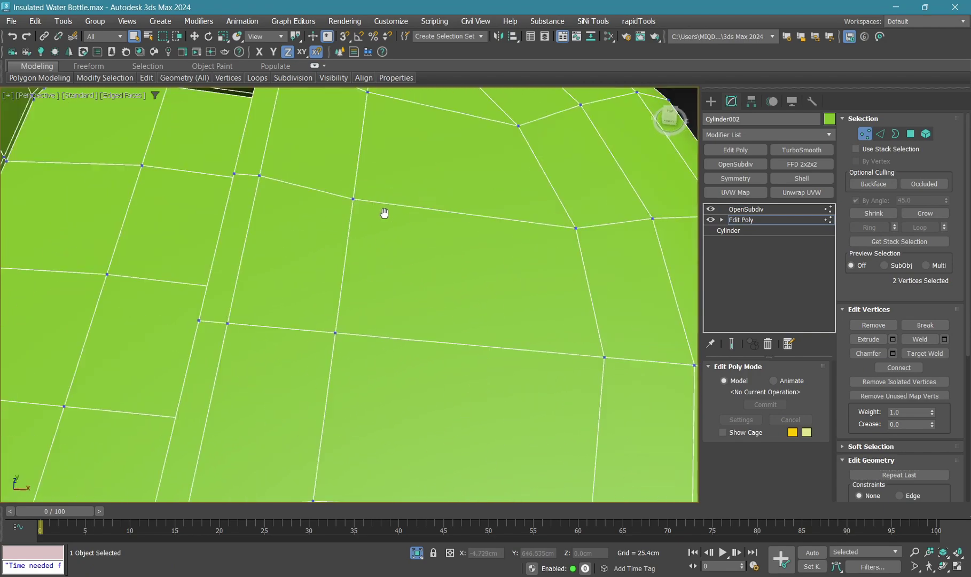
pyautogui.scroll(-3, 384, 212)
pyautogui.moveTo(383, 213); pyautogui.dragTo(315, 319, button='middle')
# Select the vertices at the slot's corner, adjusting the selection to the right ones
pyautogui.press('2')
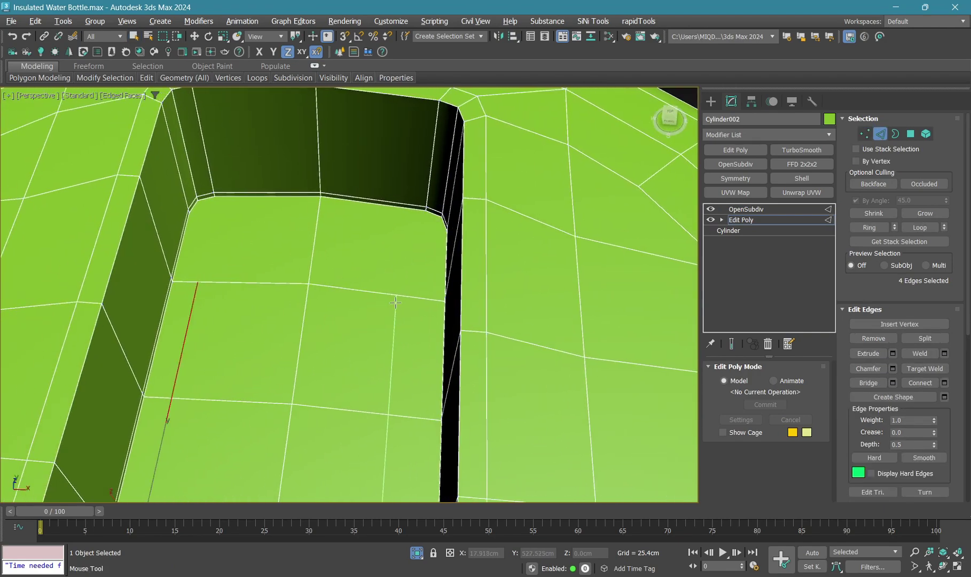
pyautogui.press('1')
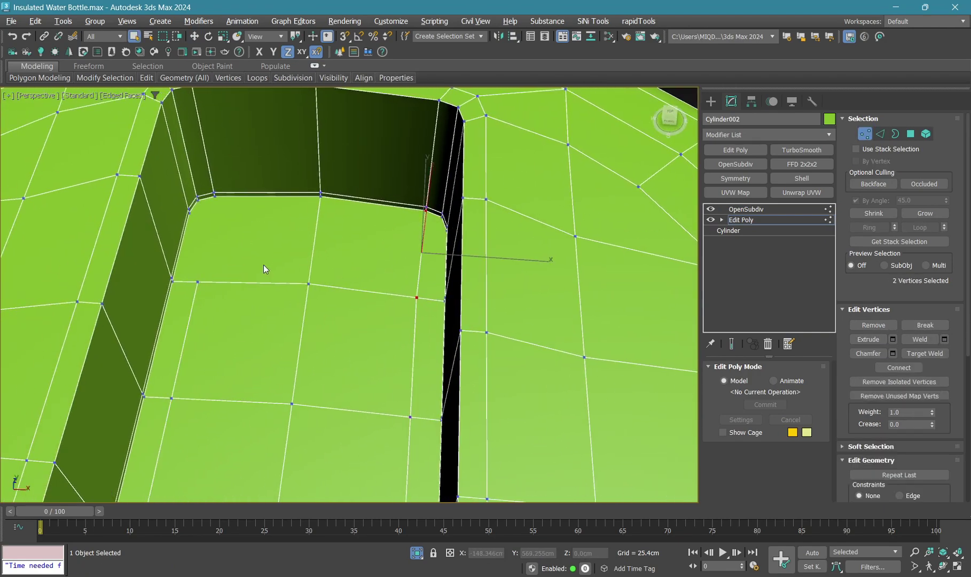
pyautogui.keyDown('alt'); pyautogui.moveTo(283, 303); pyautogui.dragTo(250, 376, button='middle'); pyautogui.keyUp('alt')
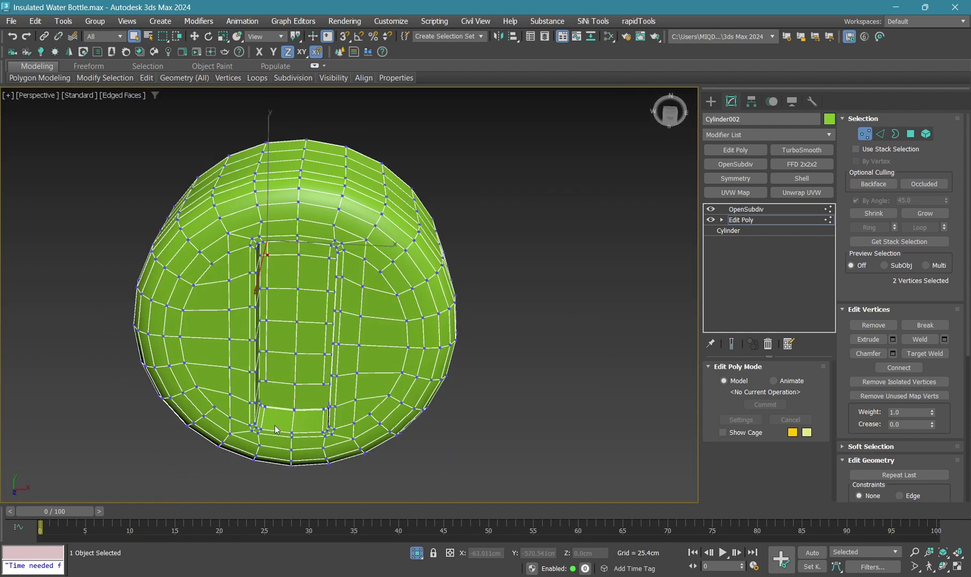
pyautogui.scroll(6, 250, 376)
pyautogui.click(446, 299)
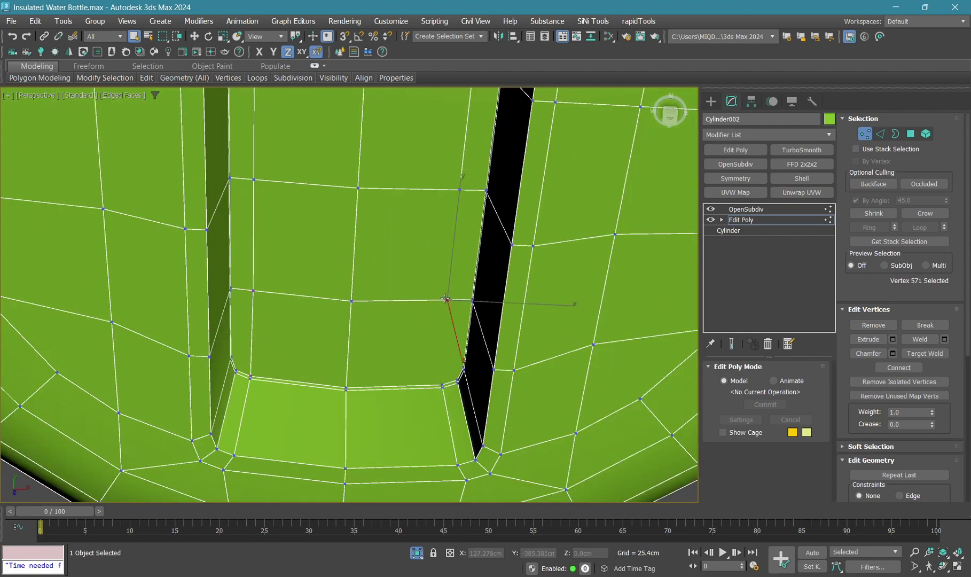
pyautogui.scroll(-3, 441, 374)
pyautogui.scroll(4, 442, 380)
pyautogui.press('w')
pyautogui.keyDown('ctrl'); pyautogui.click(450, 372); pyautogui.keyUp('ctrl')
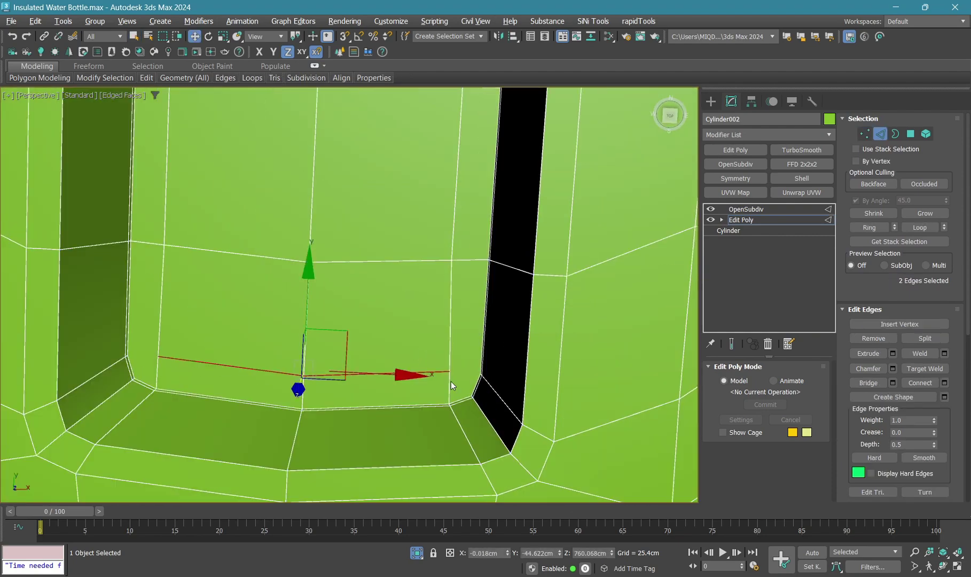
pyautogui.press('q')
pyautogui.keyDown('alt'); pyautogui.click(303, 376); pyautogui.keyUp('alt')
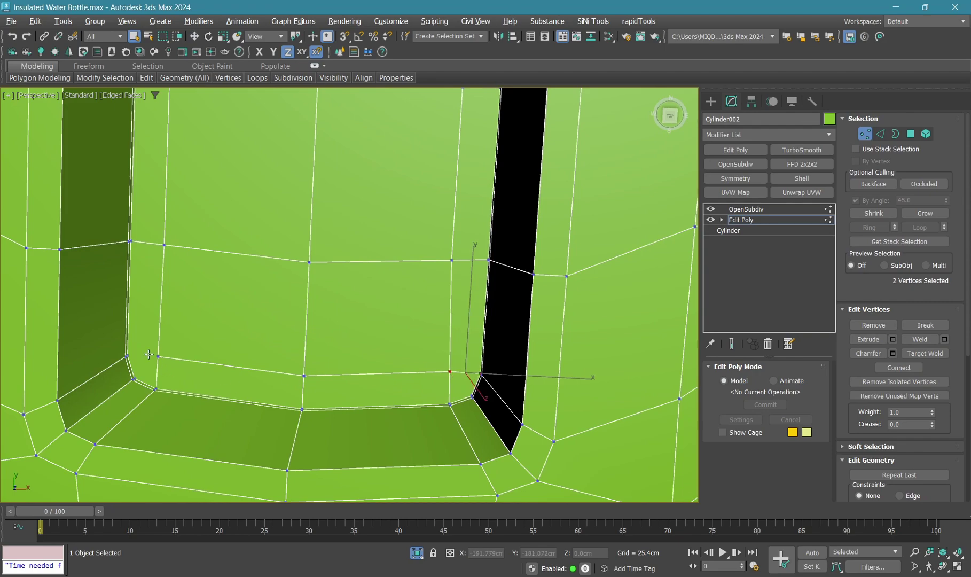
# Select an inner slot-corner vertex and edge, inspect from the other side, then exit vertex editing
pyautogui.click(149, 355)
pyautogui.scroll(-5, 283, 385)
pyautogui.scroll(3, 264, 231)
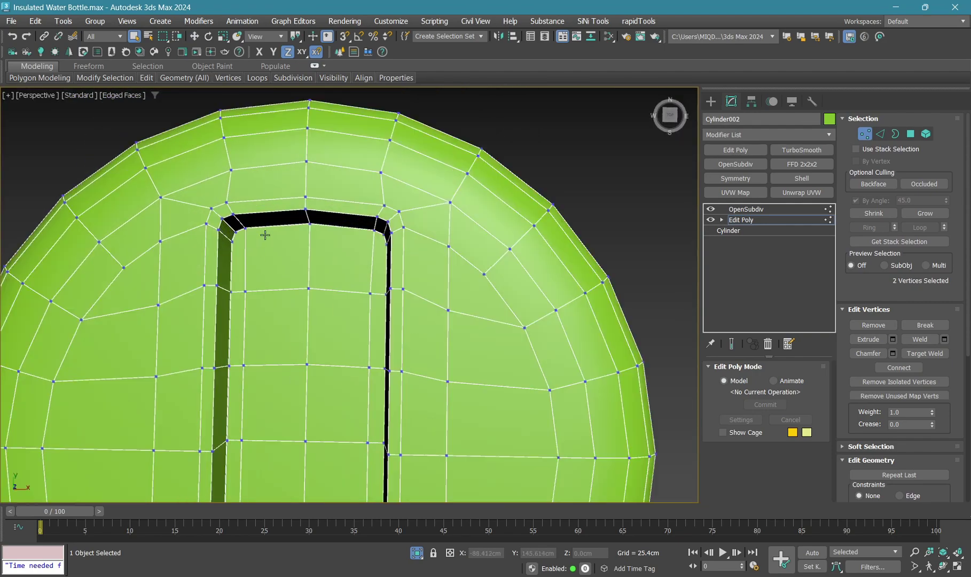
pyautogui.scroll(2, 331, 243)
pyautogui.press('2')
pyautogui.click(349, 243)
pyautogui.scroll(2, 195, 250)
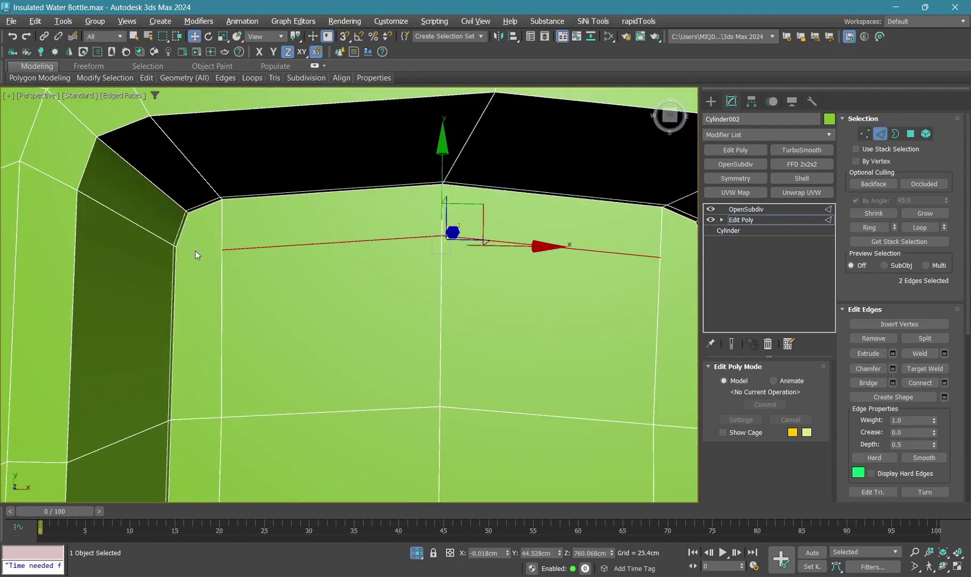
pyautogui.press('1')
pyautogui.keyDown('alt'); pyautogui.moveTo(446, 287); pyautogui.dragTo(531, 253, button='middle'); pyautogui.keyUp('alt')
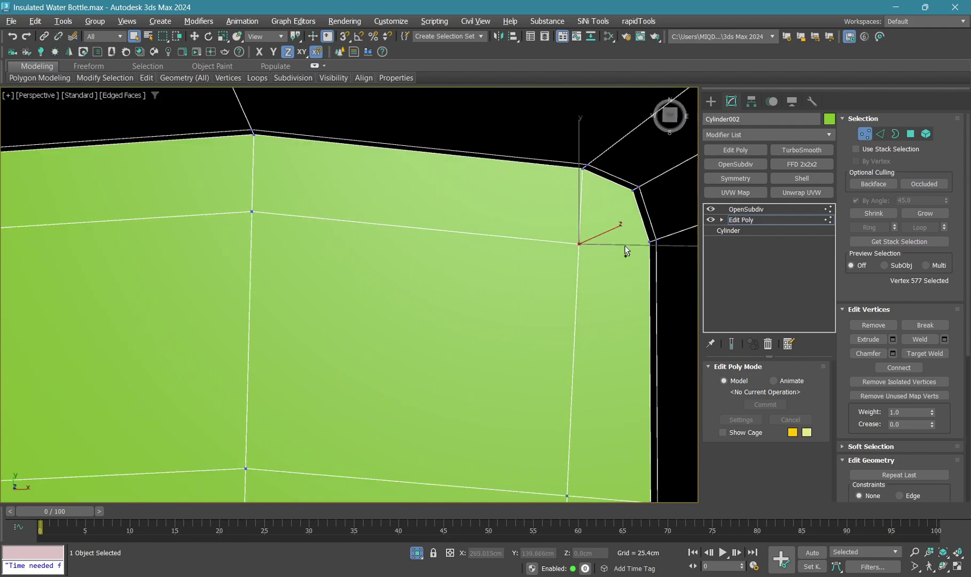
pyautogui.scroll(-6, 325, 245)
pyautogui.hotkey('ctrl', 'd')
# Exit sub-object editing on the cap and hide the wireframe to view the smooth bottle top
pyautogui.keyDown('alt'); pyautogui.moveTo(492, 204); pyautogui.dragTo(308, 197, button='middle'); pyautogui.keyUp('alt')
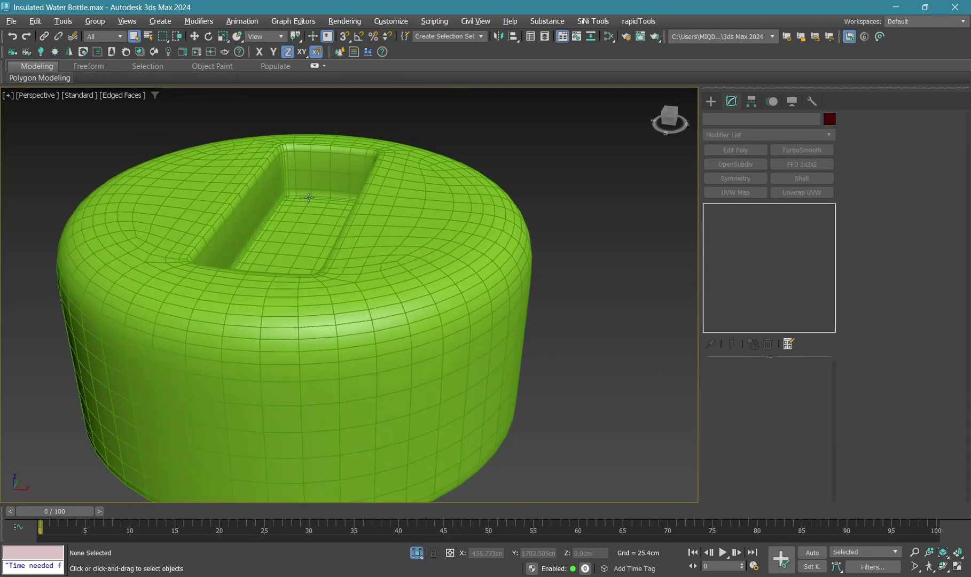
pyautogui.click(308, 198)
pyautogui.scroll(5, 309, 197)
pyautogui.click(764, 219)
pyautogui.scroll(3, 272, 189)
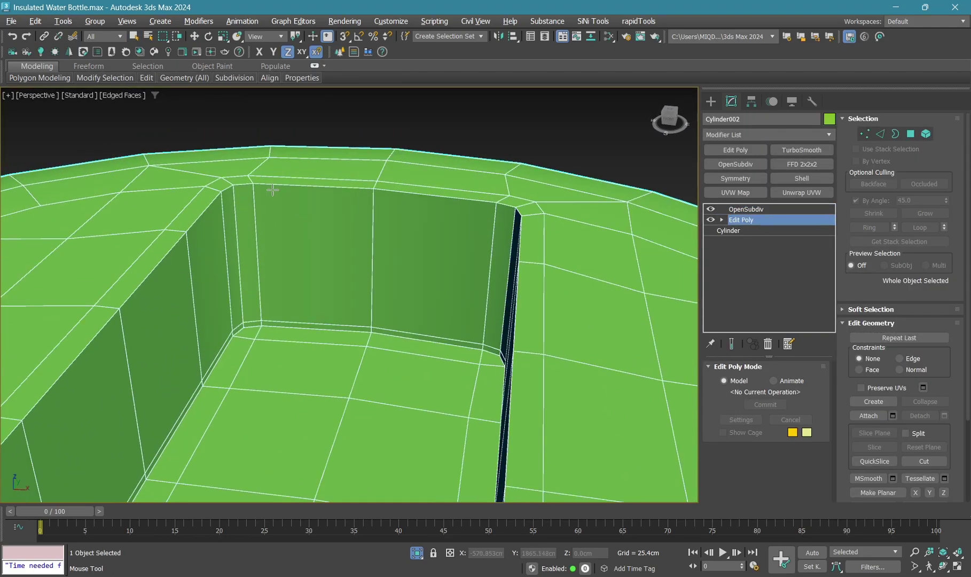
pyautogui.press('2')
pyautogui.press('w')
pyautogui.scroll(-5, 314, 260)
pyautogui.press('6')
pyautogui.click(442, 180)
pyautogui.press('F4')
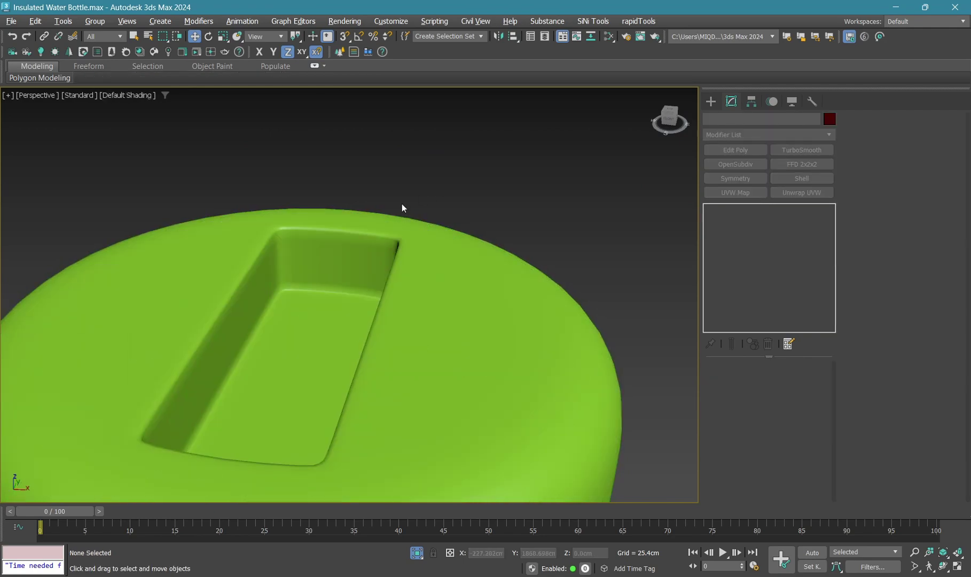
pyautogui.scroll(-8, 403, 207)
pyautogui.keyDown('alt'); pyautogui.moveTo(386, 226); pyautogui.dragTo(389, 319, button='middle'); pyautogui.keyUp('alt')
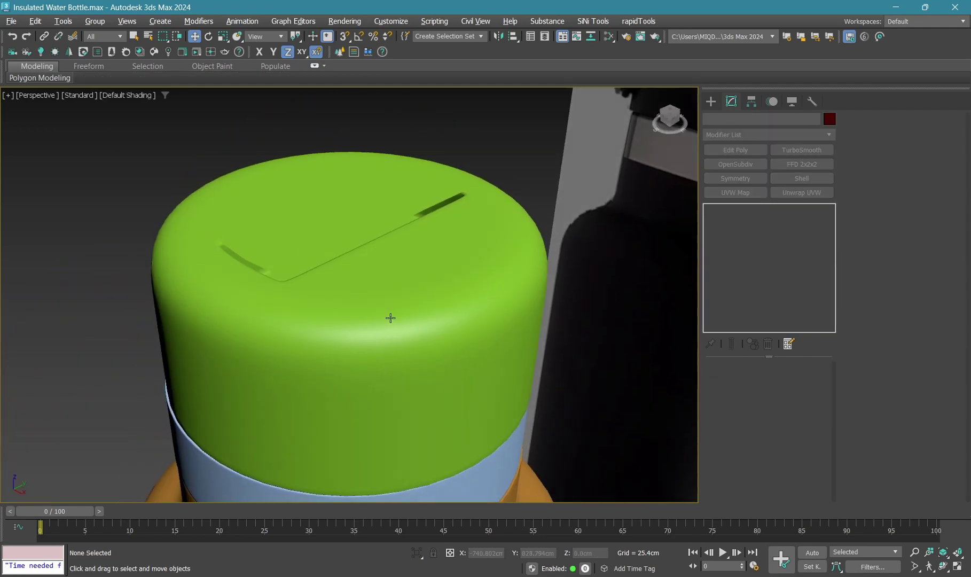
# Select the raised slot-floor copy Object001 and make it blue
pyautogui.click(364, 210)
pyautogui.press('w')
pyautogui.click(830, 118)
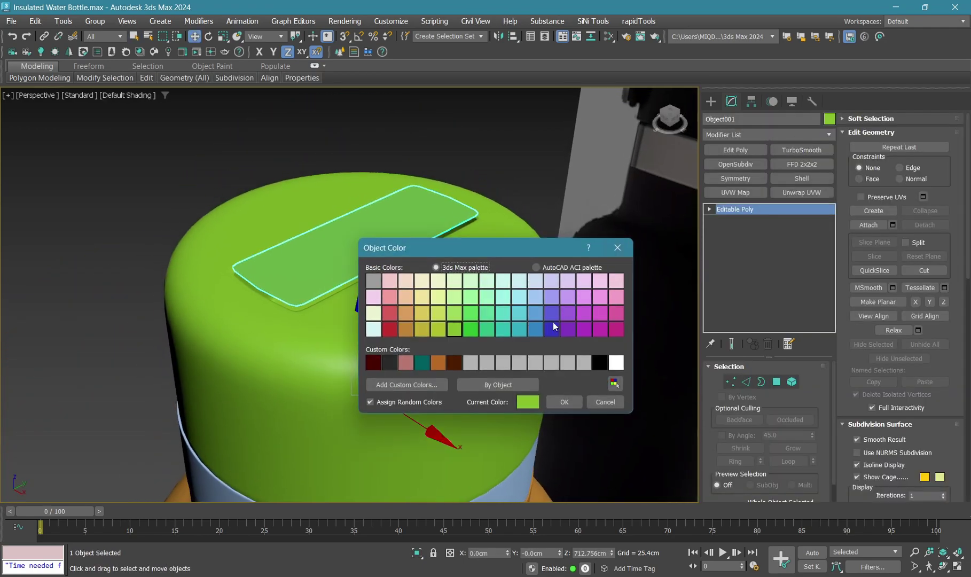
pyautogui.click(564, 401)
pyautogui.scroll(3, 395, 203)
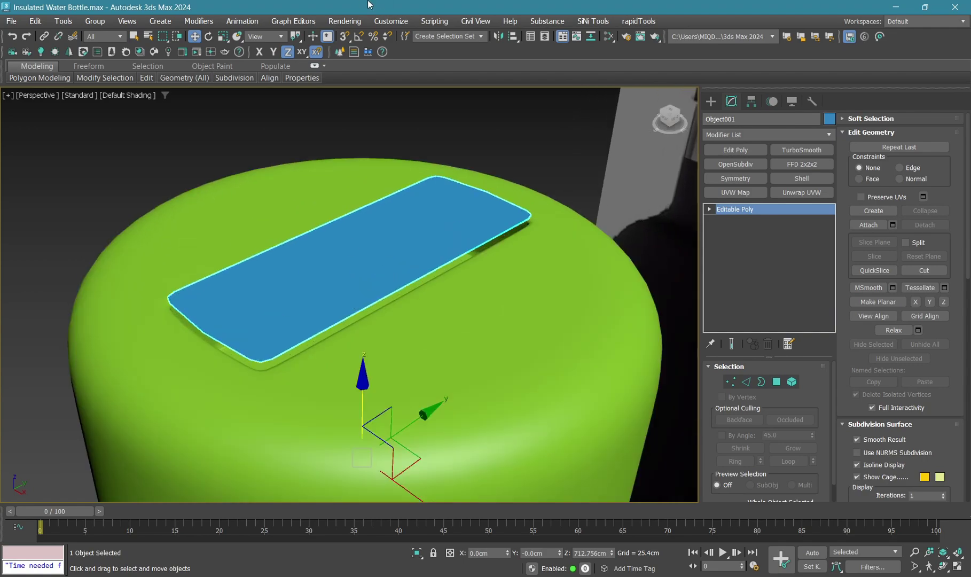
# Center Object001's pivot with Affect Pivot Only, then lower the plate into the bottle top
pyautogui.click(751, 101)
pyautogui.click(766, 183)
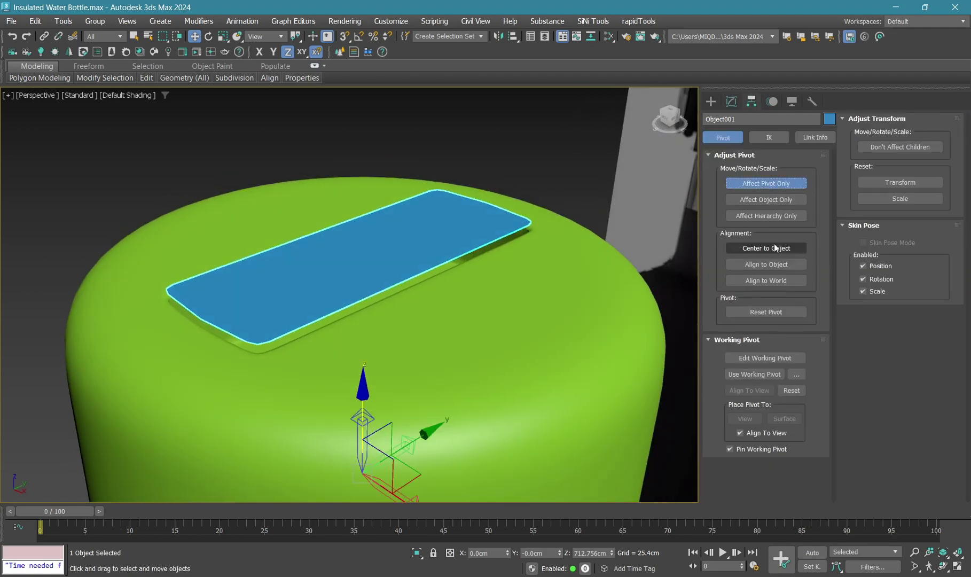
pyautogui.click(765, 248)
pyautogui.click(765, 184)
pyautogui.keyDown('alt'); pyautogui.moveTo(362, 207); pyautogui.dragTo(397, 198, button='middle'); pyautogui.keyUp('alt')
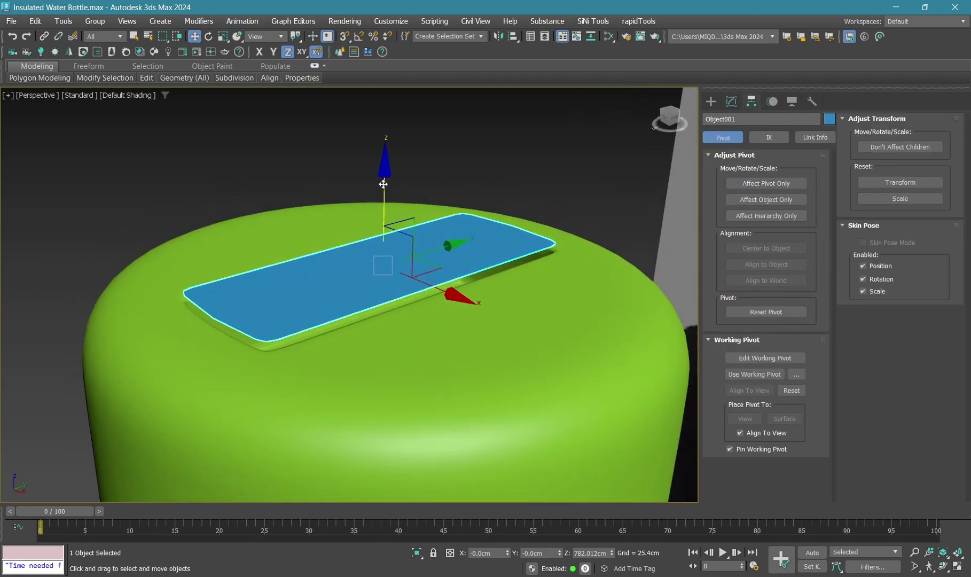
pyautogui.moveTo(383, 184)
pyautogui.mouseDown()
pyautogui.moveTo(382, 291)
pyautogui.moveTo(382, 278)
pyautogui.mouseUp()
# Add a Shell modifier to the plate with Outer Amount 13.386cm and nudge it up slightly
pyautogui.keyDown('alt'); pyautogui.moveTo(383, 277); pyautogui.dragTo(406, 267, button='middle'); pyautogui.keyUp('alt')
pyautogui.click(731, 101)
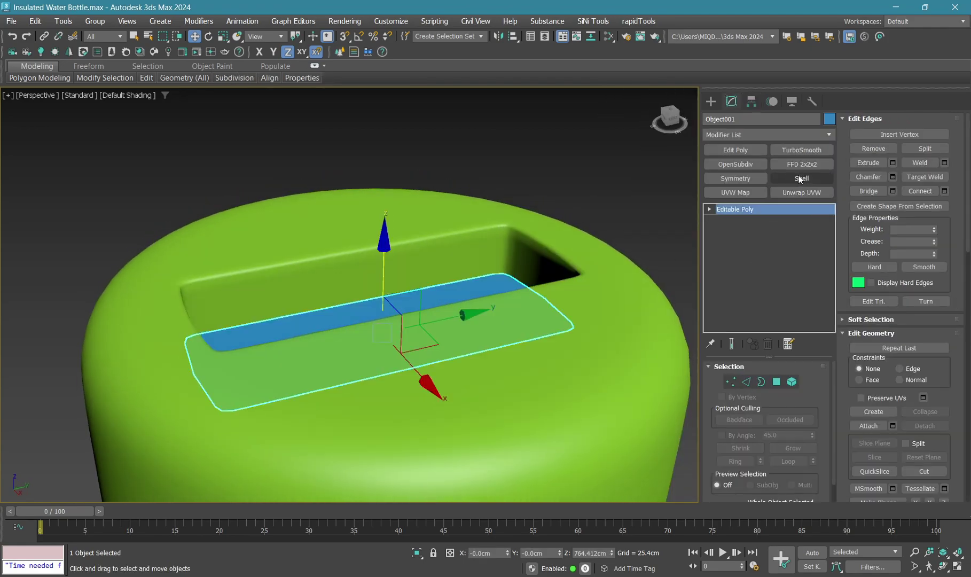
pyautogui.click(799, 180)
pyautogui.moveTo(809, 402); pyautogui.dragTo(804, 183)
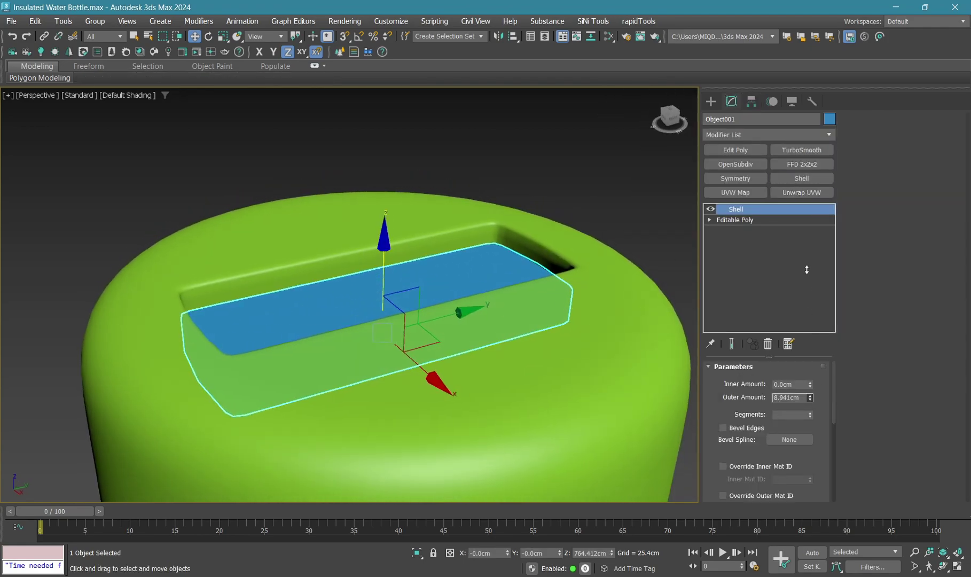
pyautogui.moveTo(383, 258); pyautogui.dragTo(384, 254)
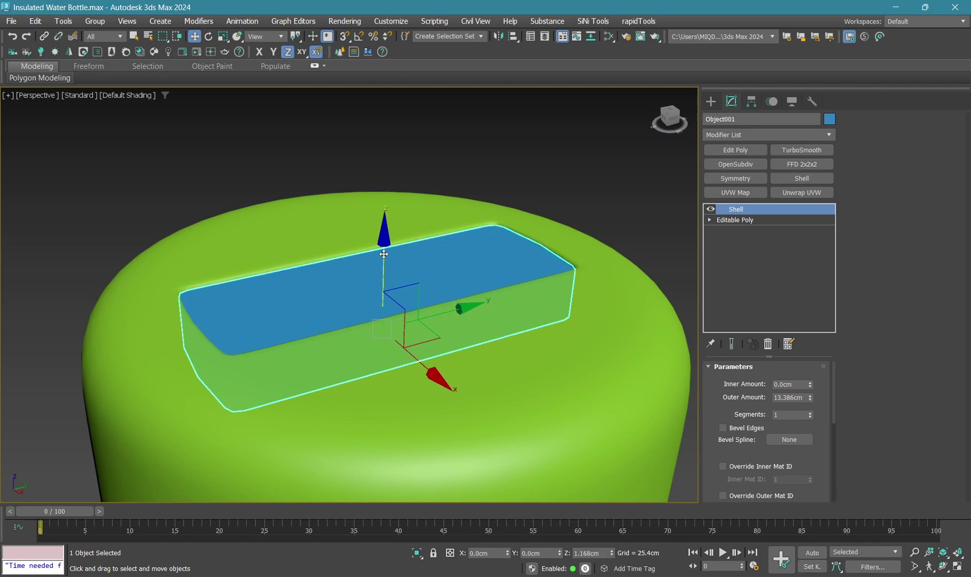
# Scale the block down slightly along X and then uniformly to fit the recess
pyautogui.press('r')
pyautogui.keyDown('alt'); pyautogui.moveTo(305, 217); pyautogui.dragTo(398, 281, button='middle'); pyautogui.keyUp('alt')
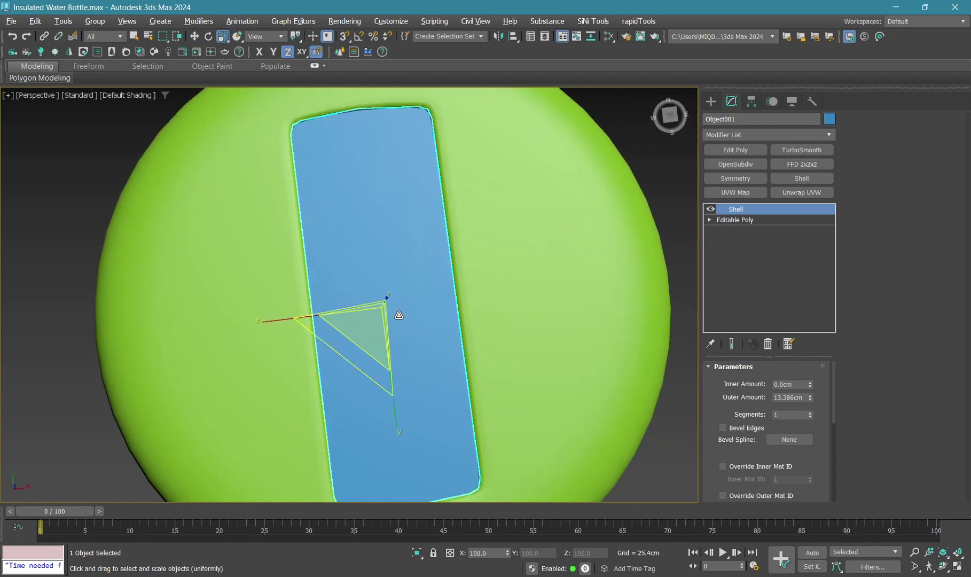
pyautogui.press('r')
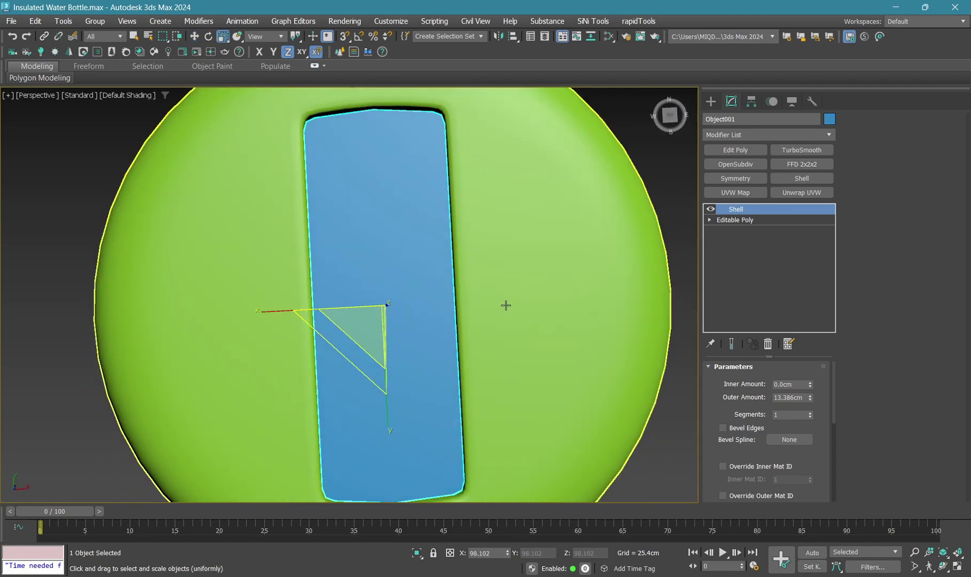
pyautogui.moveTo(271, 311); pyautogui.dragTo(282, 291)
pyautogui.press('r')
pyautogui.moveTo(282, 291)
pyautogui.keyDown('alt'); pyautogui.mouseDown(button='middle')
pyautogui.moveTo(468, 212)
pyautogui.moveTo(424, 198)
pyautogui.mouseUp(button='middle'); pyautogui.keyUp('alt')
pyautogui.press('F4')
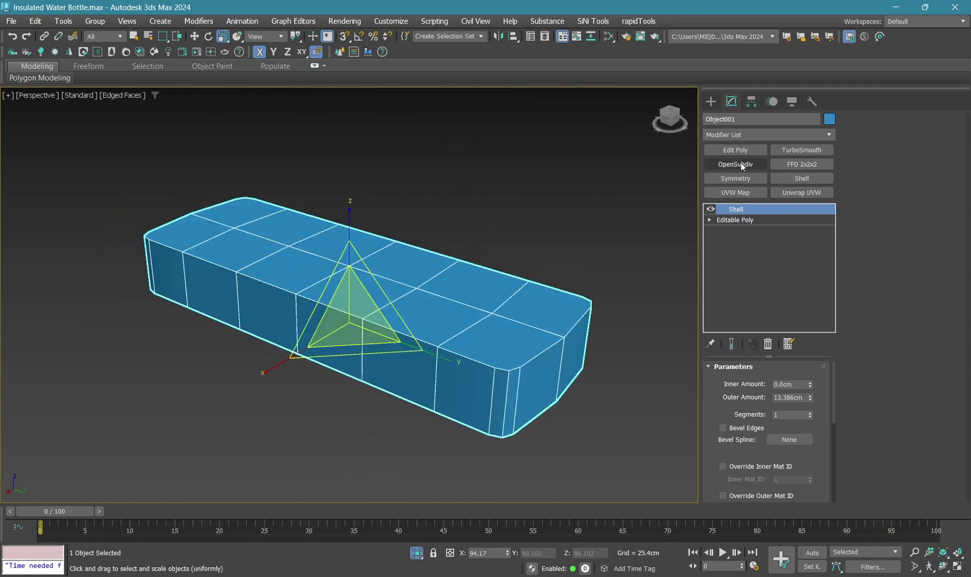
# In the plate's base Editable Poly, select the top row and corner vertices
pyautogui.click(735, 220)
pyautogui.press('1')
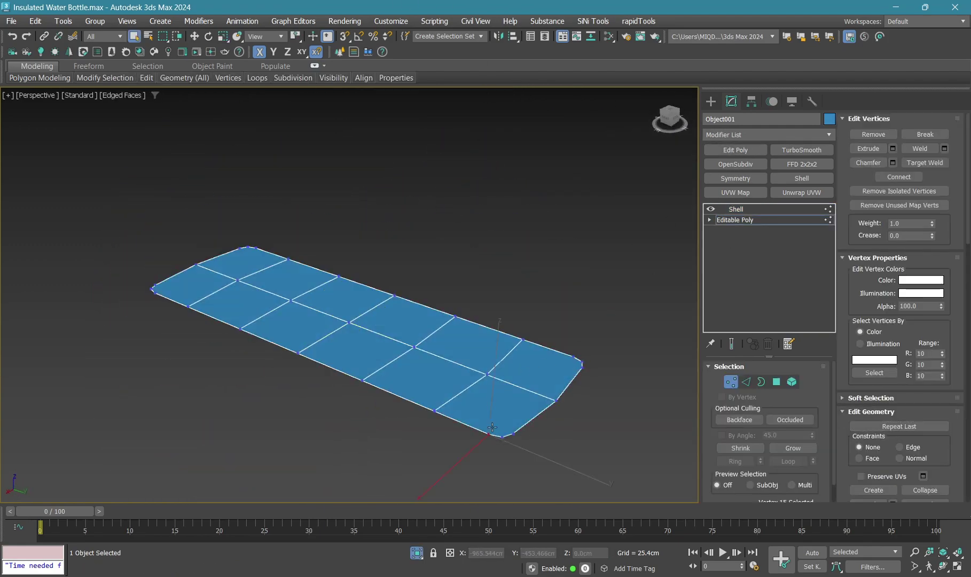
pyautogui.keyDown('alt'); pyautogui.moveTo(492, 428); pyautogui.dragTo(546, 442, button='middle'); pyautogui.keyUp('alt')
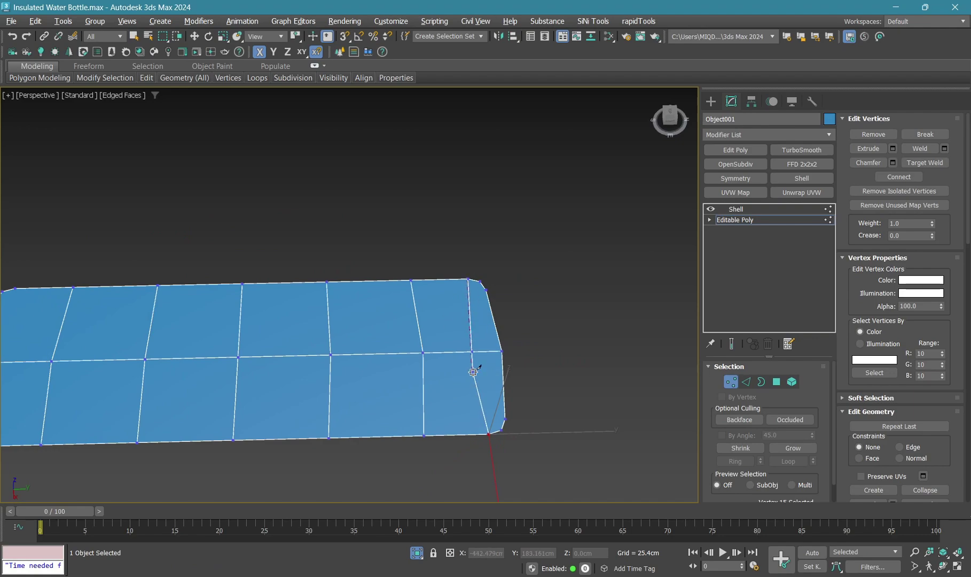
pyautogui.scroll(-3, 488, 431)
pyautogui.scroll(3, 294, 255)
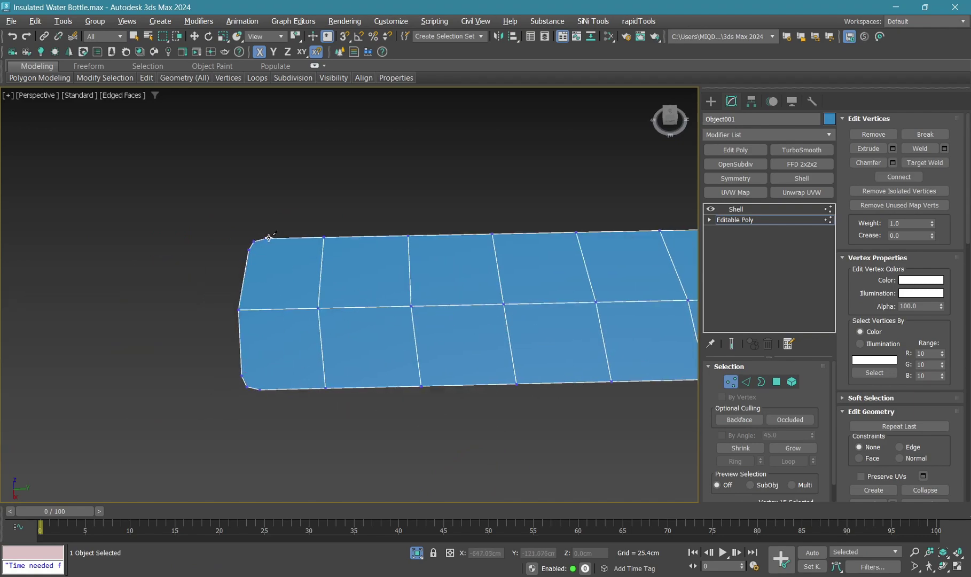
pyautogui.keyDown('alt'); pyautogui.moveTo(273, 368); pyautogui.dragTo(288, 223, button='middle'); pyautogui.keyUp('alt')
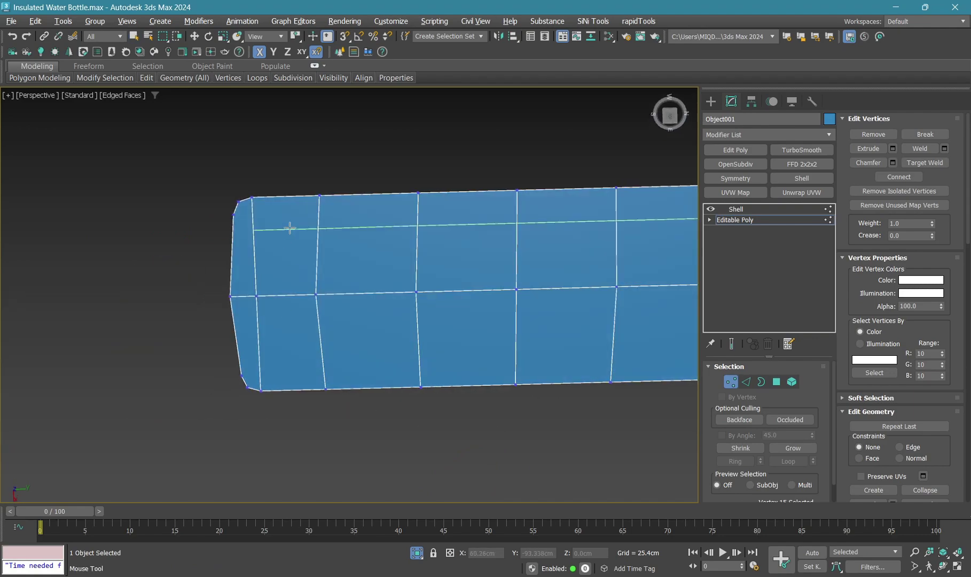
pyautogui.keyDown('shift'); pyautogui.click(319, 214); pyautogui.keyUp('shift')
pyautogui.click(260, 373)
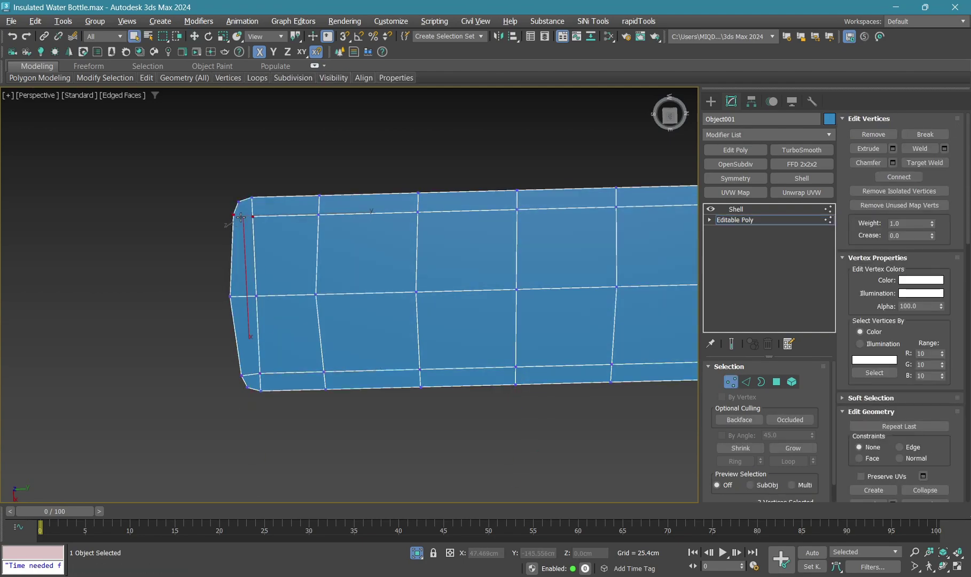
pyautogui.scroll(-3, 479, 288)
pyautogui.scroll(3, 533, 236)
pyautogui.keyDown('ctrl'); pyautogui.click(538, 230); pyautogui.keyUp('ctrl')
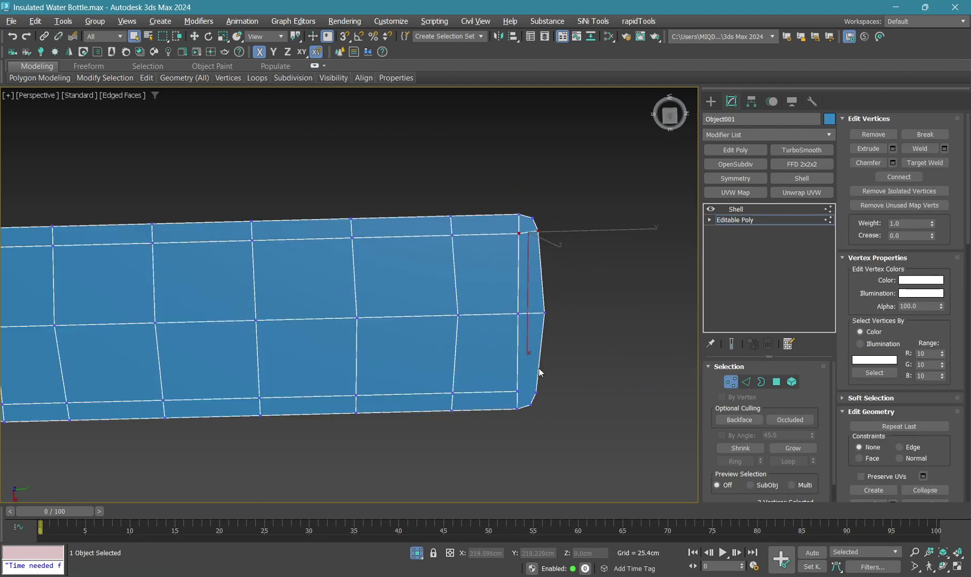
# Return to the Shell, add an Edit Poly modifier above it and ring-select edges across the block
pyautogui.press('1')
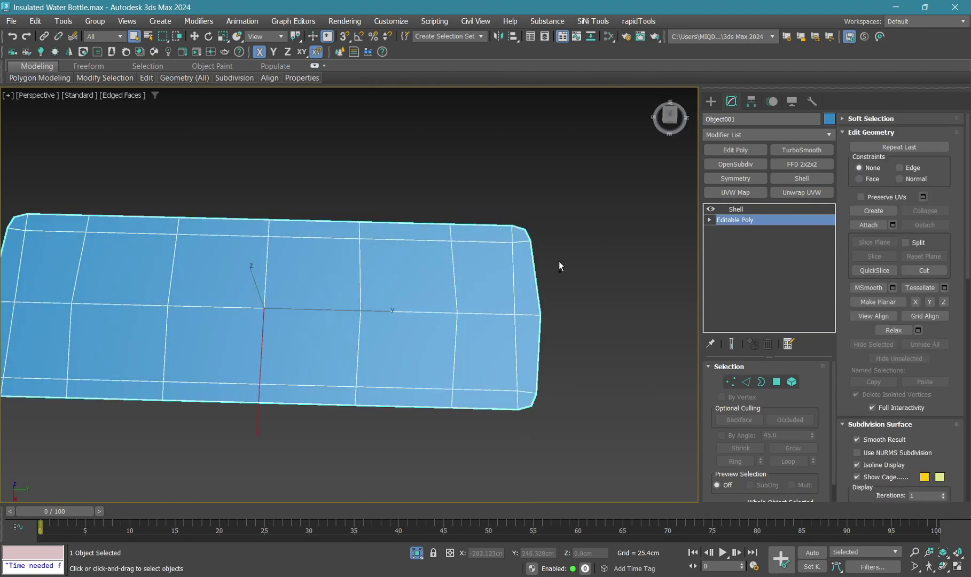
pyautogui.press('F4')
pyautogui.press('F4')
pyautogui.scroll(-3, 452, 264)
pyautogui.scroll(2, 467, 193)
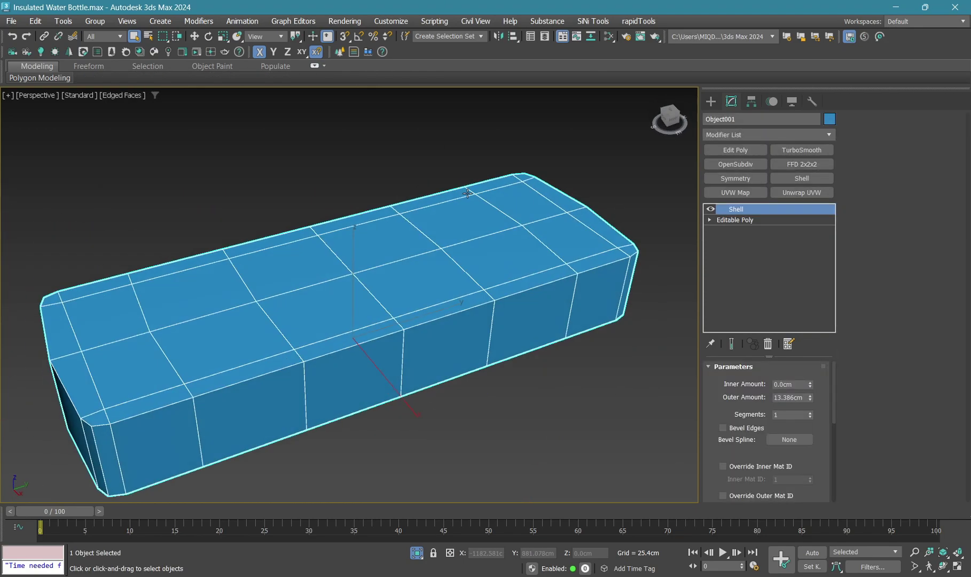
pyautogui.scroll(-2, 351, 289)
pyautogui.scroll(-3, 369, 303)
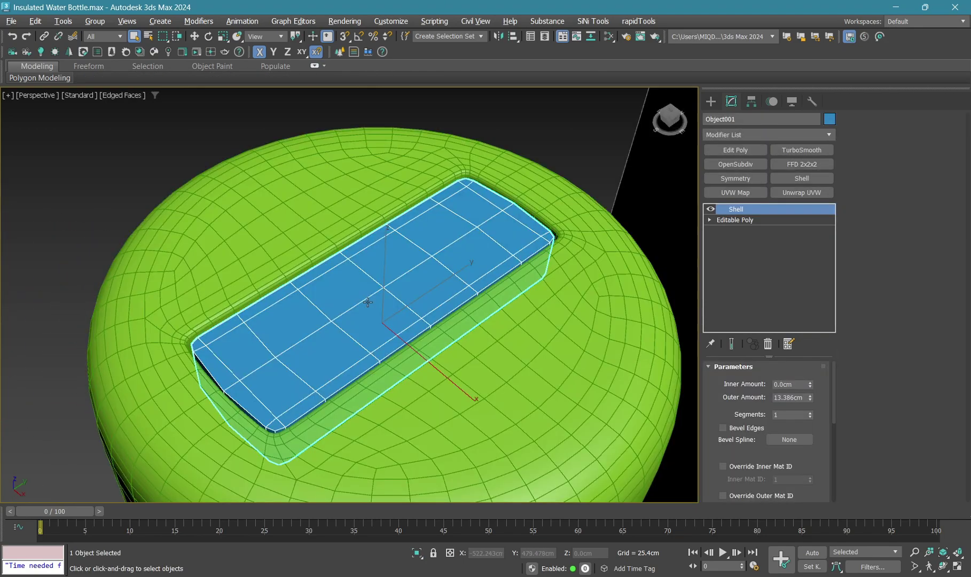
pyautogui.scroll(-2, 314, 267)
pyautogui.scroll(5, 315, 270)
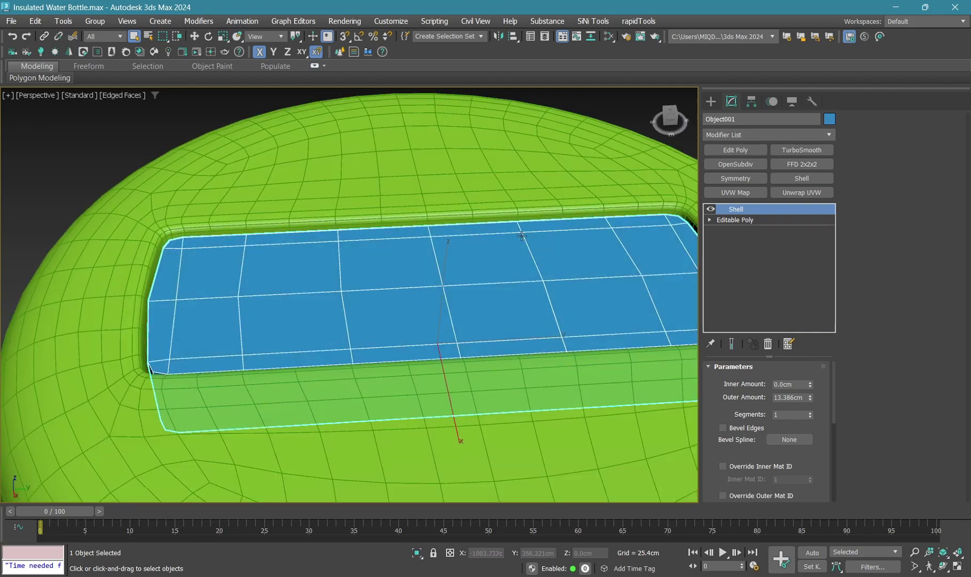
pyautogui.click(730, 150)
pyautogui.doubleClick(372, 316)
pyautogui.press('r')
pyautogui.moveTo(373, 316)
pyautogui.keyDown('alt'); pyautogui.mouseDown(button='middle')
pyautogui.moveTo(443, 328)
pyautogui.moveTo(446, 317)
pyautogui.moveTo(364, 330)
pyautogui.moveTo(342, 321)
pyautogui.mouseUp(button='middle'); pyautogui.keyUp('alt')
# Chamfer the block's selected middle edges into two parallel edges
pyautogui.hotkey('ctrl', 'shift', 'c')
pyautogui.moveTo(342, 321); pyautogui.dragTo(345, 312)
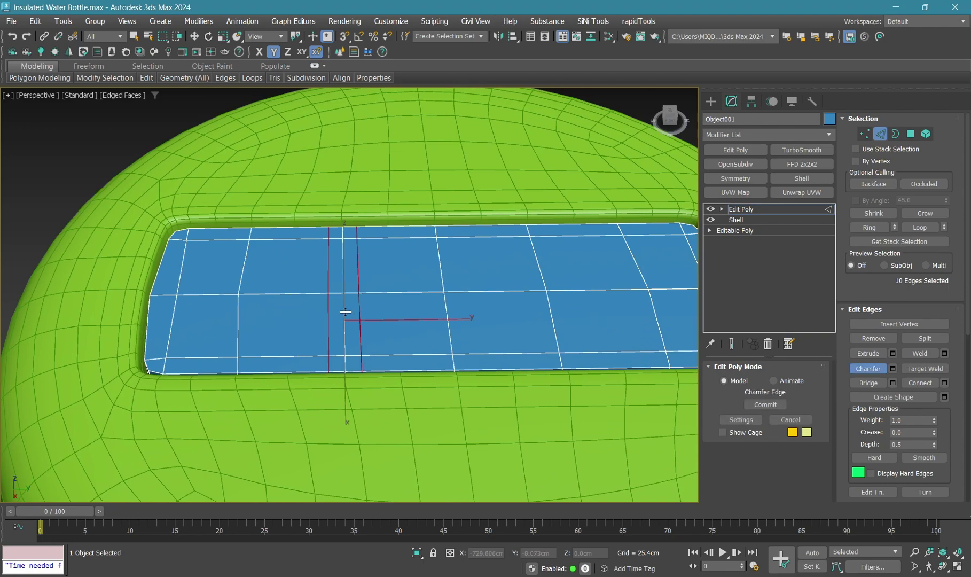
pyautogui.press('4')
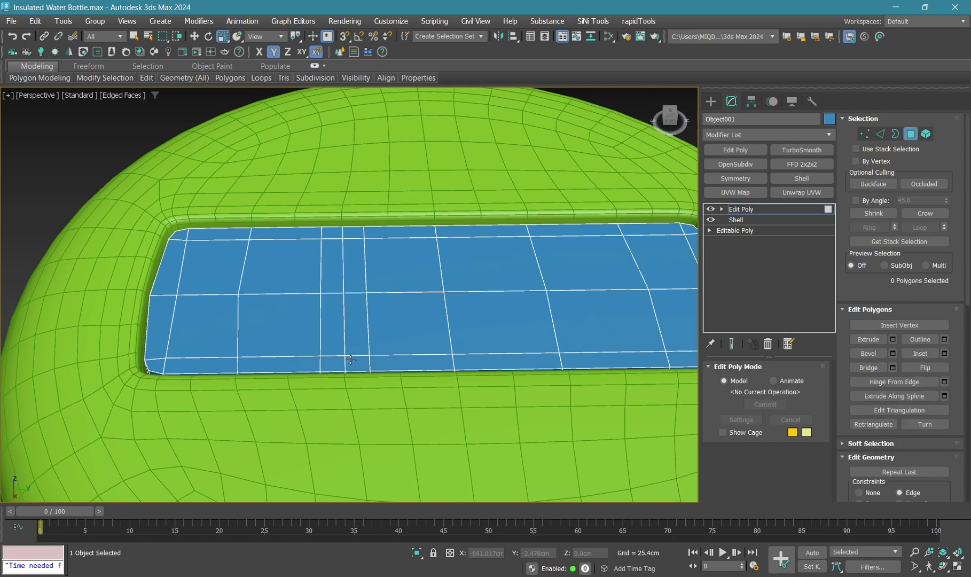
# Select the chamfered strip of 8 polygons across the middle of the block
pyautogui.keyDown('ctrl'); pyautogui.click(331, 363); pyautogui.keyUp('ctrl')
pyautogui.keyDown('ctrl'); pyautogui.click(332, 323); pyautogui.keyUp('ctrl')
pyautogui.keyDown('alt'); pyautogui.moveTo(356, 323); pyautogui.dragTo(405, 314, button='middle'); pyautogui.keyUp('alt')
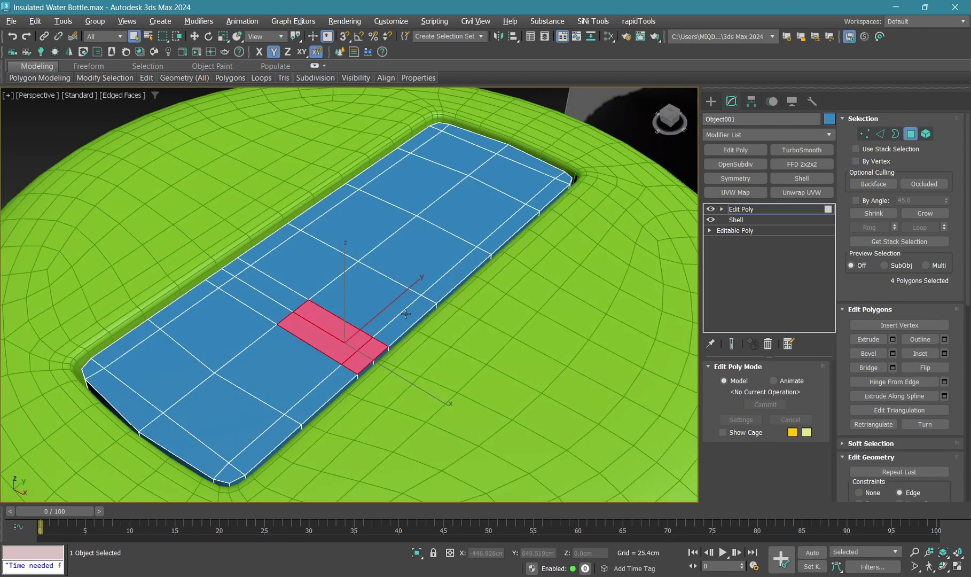
pyautogui.keyDown('ctrl'); pyautogui.click(266, 289); pyautogui.keyUp('ctrl')
pyautogui.keyDown('ctrl'); pyautogui.click(227, 273); pyautogui.keyUp('ctrl')
pyautogui.keyDown('ctrl'); pyautogui.click(273, 311); pyautogui.keyUp('ctrl')
pyautogui.keyDown('ctrl'); pyautogui.click(235, 293); pyautogui.keyUp('ctrl')
pyautogui.keyDown('alt'); pyautogui.moveTo(235, 293); pyautogui.dragTo(283, 240, button='middle'); pyautogui.keyUp('alt')
# In the Front view, move the polygon strip up along Y into a tall upright wall
pyautogui.press('w')
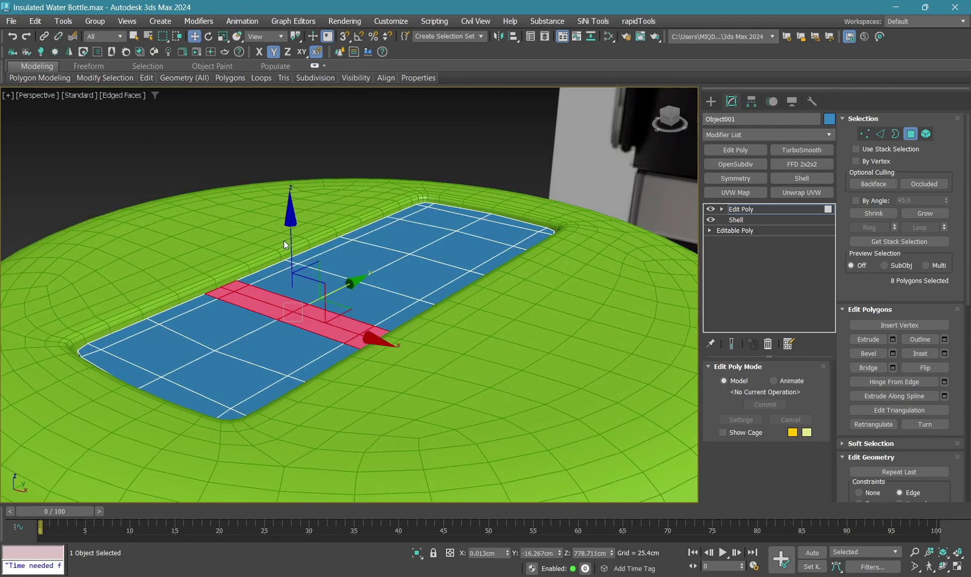
pyautogui.press('f')
pyautogui.press('z')
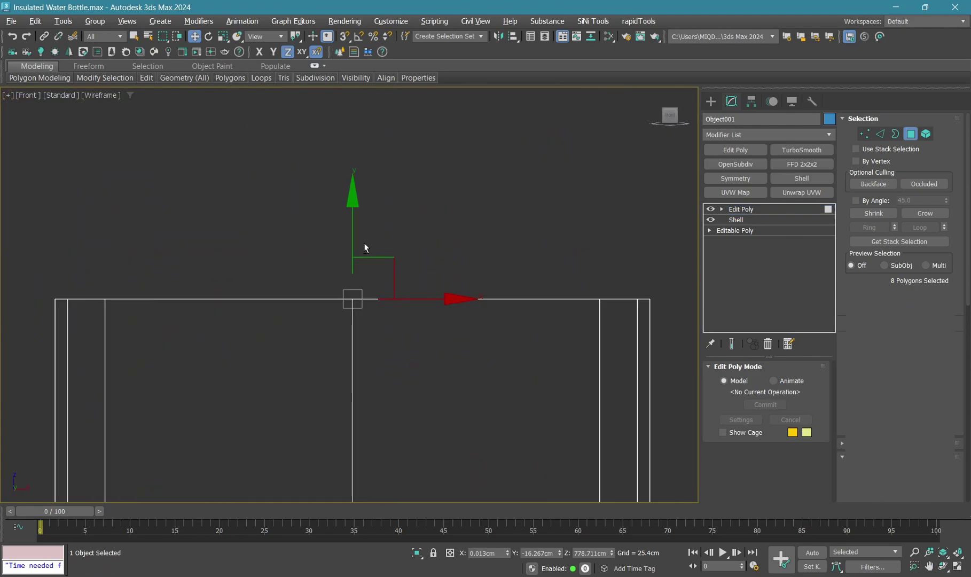
pyautogui.scroll(-5, 365, 246)
pyautogui.press('F3')
pyautogui.scroll(2, 358, 254)
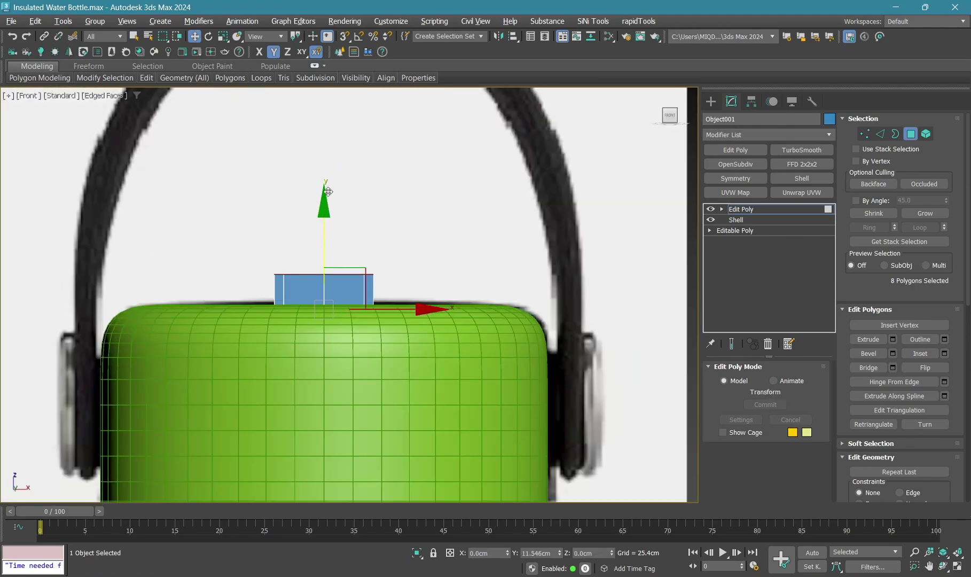
pyautogui.moveTo(327, 191); pyautogui.dragTo(325, 145)
pyautogui.press('p')
pyautogui.scroll(-3, 356, 326)
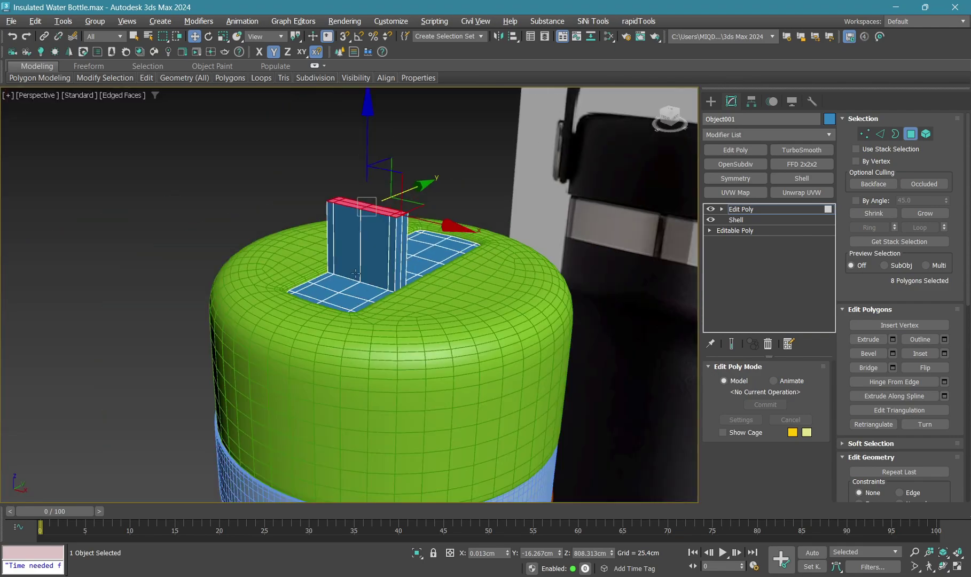
pyautogui.scroll(3, 356, 326)
pyautogui.scroll(2, 356, 325)
# Select the top edges of the upright handle plate
pyautogui.press('2')
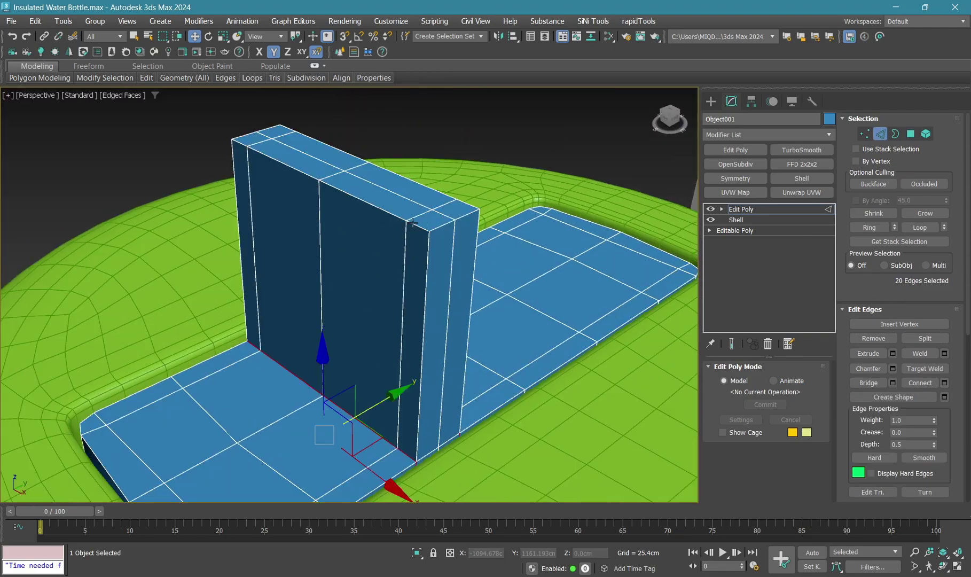
pyautogui.click(428, 212)
pyautogui.keyDown('alt'); pyautogui.moveTo(438, 211); pyautogui.dragTo(380, 258, button='middle'); pyautogui.keyUp('alt')
pyautogui.press('q')
pyautogui.click(416, 220)
pyautogui.keyDown('ctrl'); pyautogui.click(438, 205); pyautogui.keyUp('ctrl')
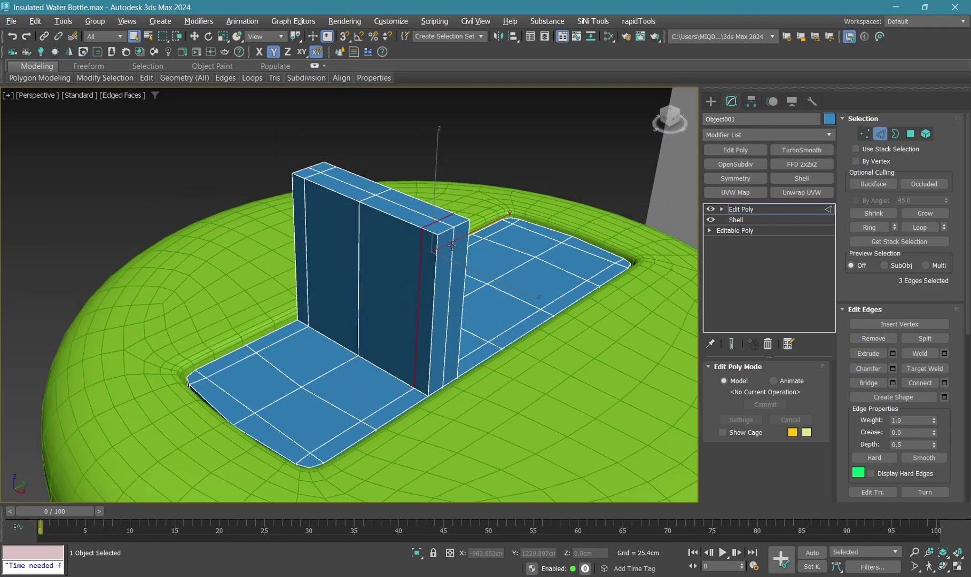
pyautogui.keyDown('ctrl'); pyautogui.click(447, 258); pyautogui.keyUp('ctrl')
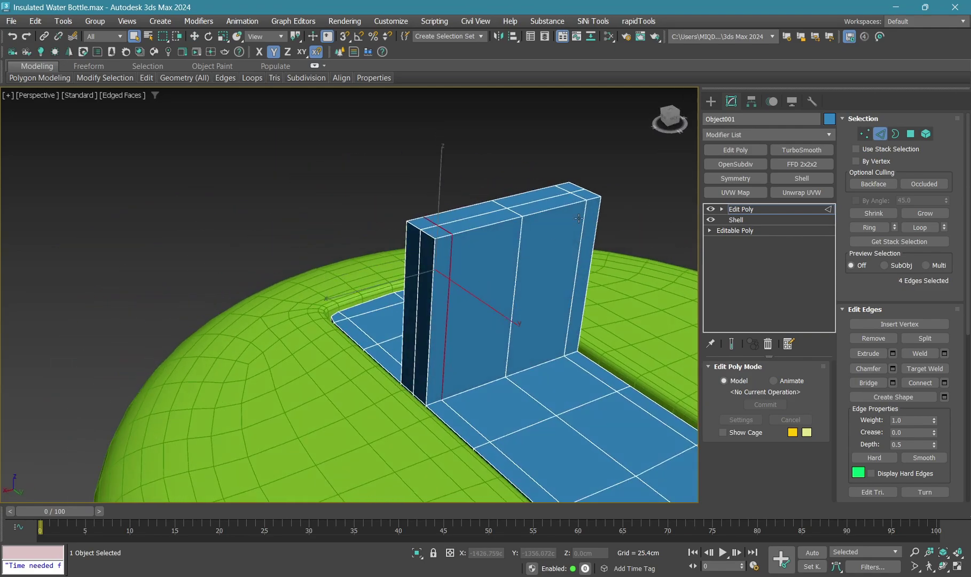
pyautogui.keyDown('ctrl'); pyautogui.click(564, 188); pyautogui.keyUp('ctrl')
pyautogui.keyDown('alt'); pyautogui.moveTo(565, 188); pyautogui.dragTo(672, 208, button='middle'); pyautogui.keyUp('alt')
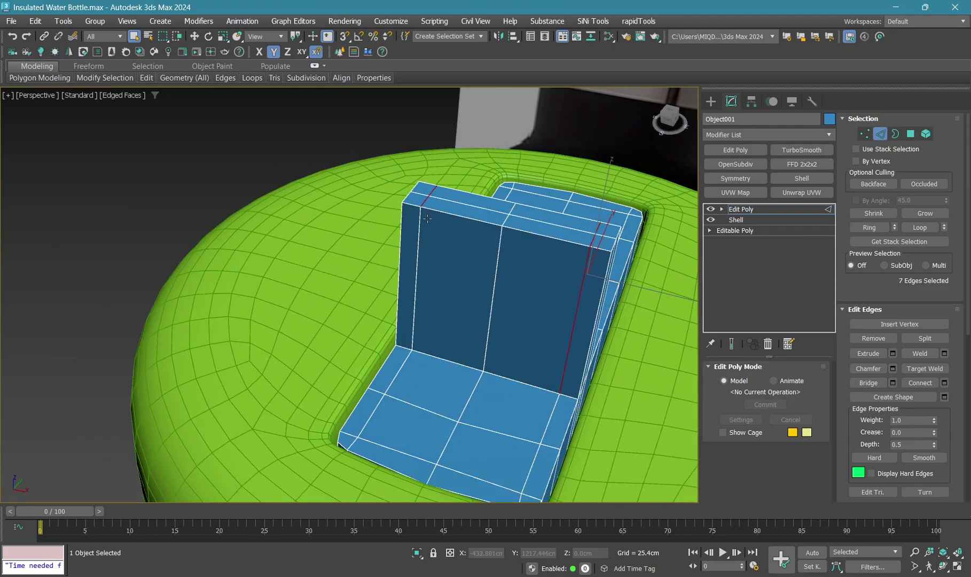
pyautogui.keyDown('alt'); pyautogui.moveTo(421, 221); pyautogui.dragTo(325, 234, button='middle'); pyautogui.keyUp('alt')
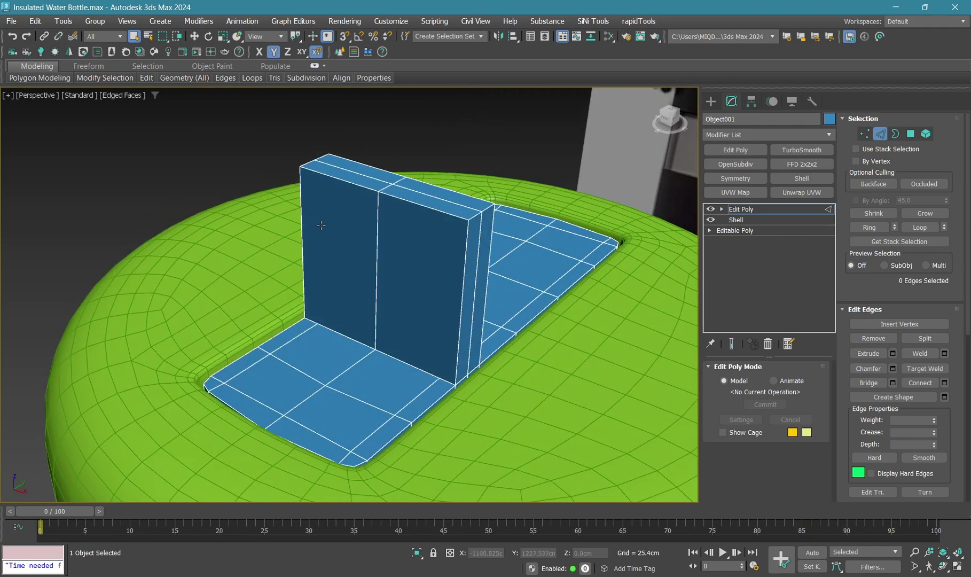
pyautogui.scroll(2, 294, 161)
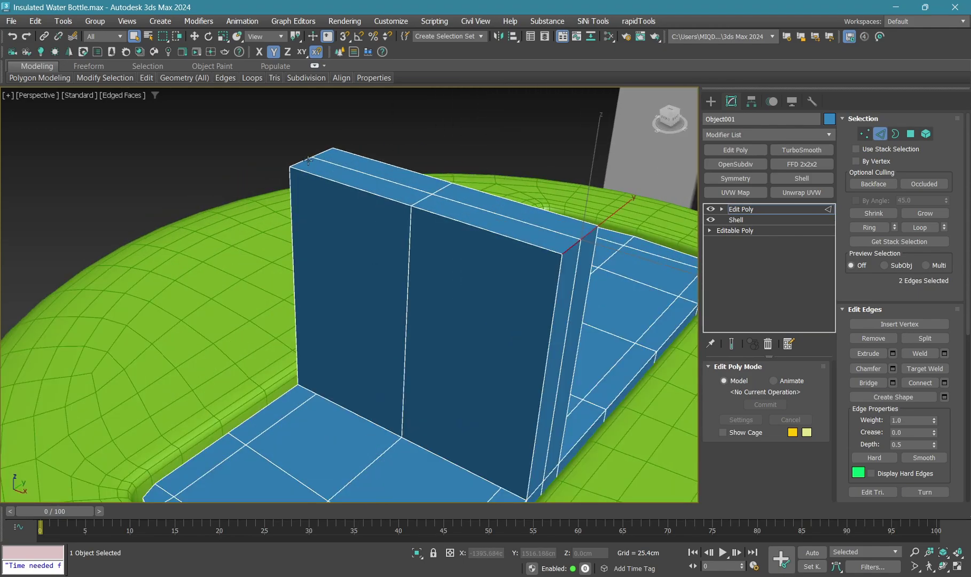
pyautogui.keyDown('ctrl'); pyautogui.click(300, 160); pyautogui.keyUp('ctrl')
pyautogui.scroll(-2, 362, 224)
# Chamfer the top edges with Depth 0.5, Amount about 17 cm and 2 segments
pyautogui.rightClick(590, 165)
pyautogui.click(492, 242)
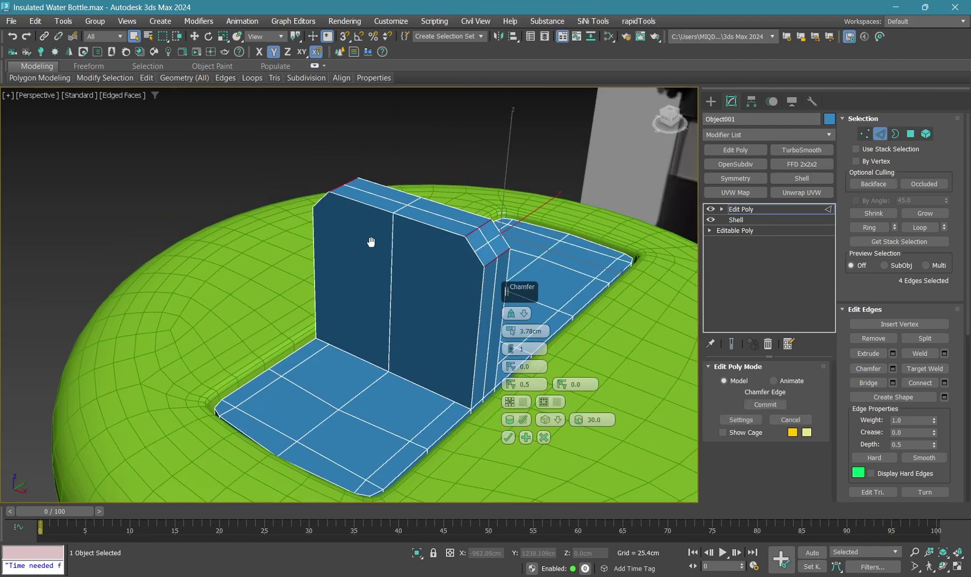
pyautogui.moveTo(491, 242)
pyautogui.keyDown('alt'); pyautogui.mouseDown(button='middle')
pyautogui.moveTo(453, 289)
pyautogui.moveTo(447, 333)
pyautogui.mouseUp(button='middle'); pyautogui.keyUp('alt')
pyautogui.moveTo(523, 364); pyautogui.dragTo(511, 368)
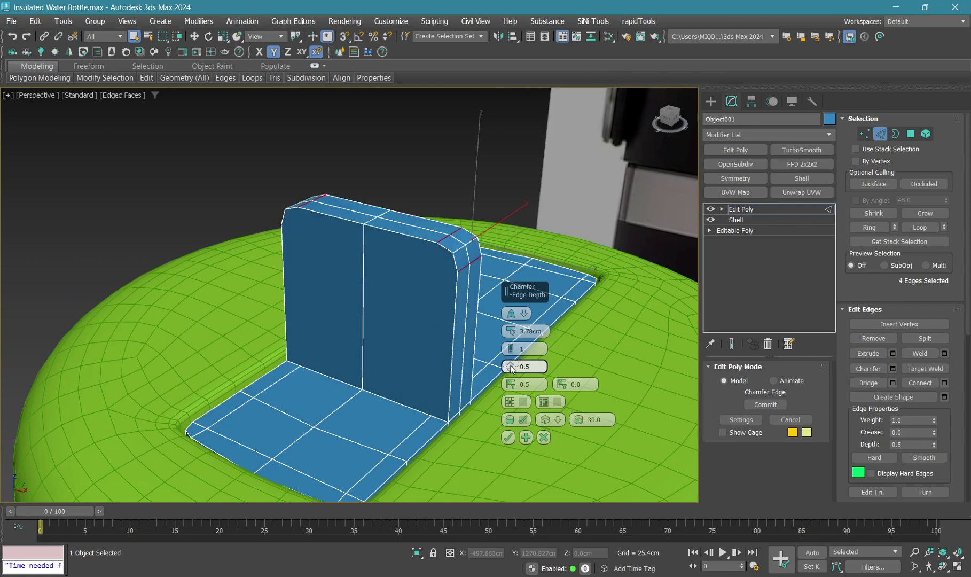
pyautogui.moveTo(511, 331); pyautogui.dragTo(519, 303)
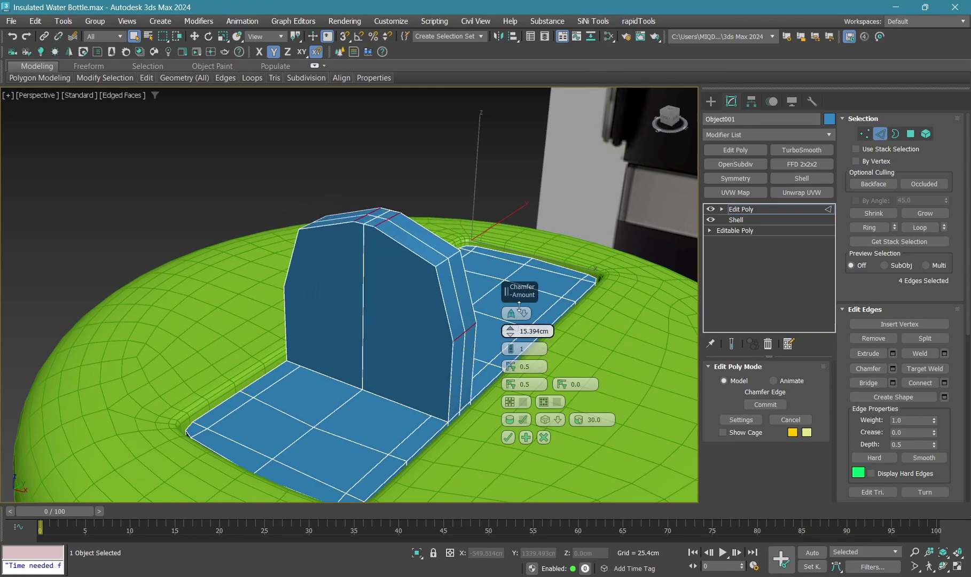
pyautogui.keyDown('alt'); pyautogui.moveTo(518, 303); pyautogui.dragTo(421, 368, button='middle'); pyautogui.keyUp('alt')
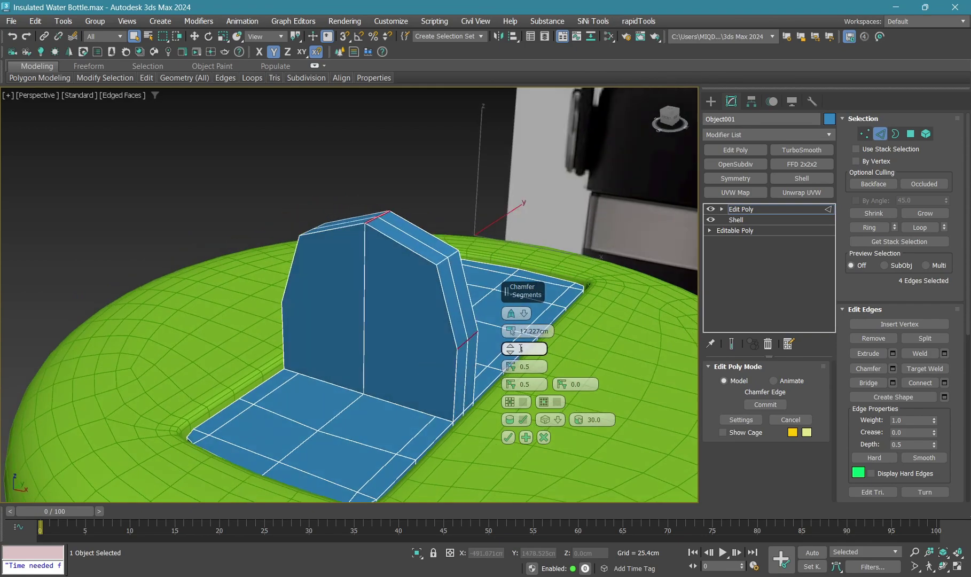
pyautogui.moveTo(520, 348); pyautogui.dragTo(509, 291)
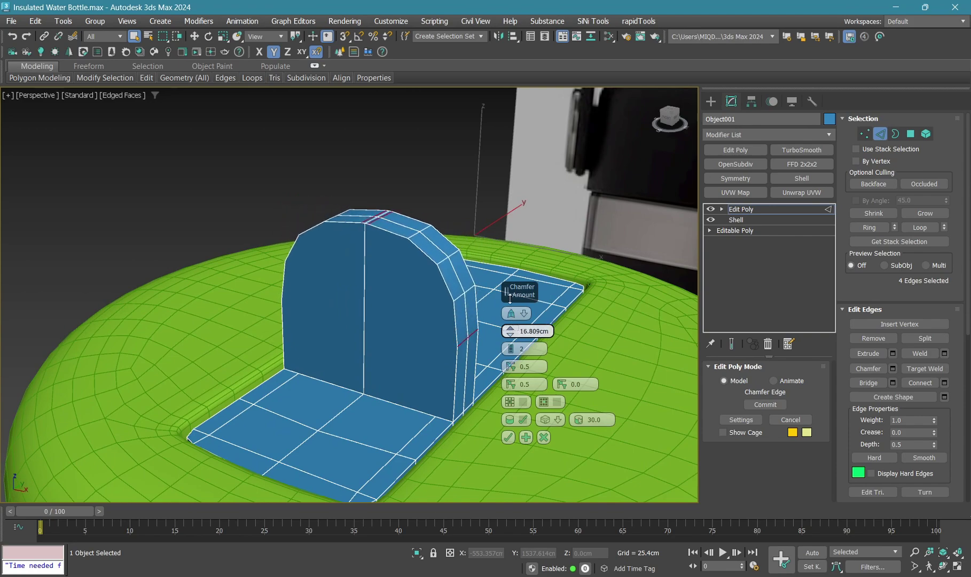
pyautogui.click(508, 437)
pyautogui.scroll(5, 442, 320)
# Cut two horizontal edge loops across the handle plate's face
pyautogui.doubleClick(469, 354)
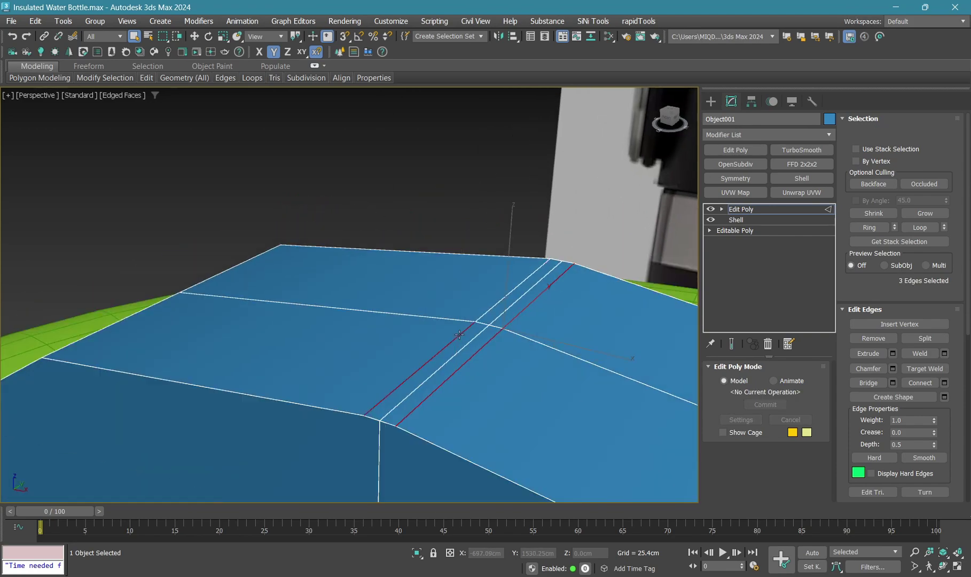
pyautogui.scroll(-3, 381, 282)
pyautogui.scroll(-1, 375, 288)
pyautogui.keyDown('alt'); pyautogui.moveTo(375, 288); pyautogui.dragTo(286, 349, button='middle'); pyautogui.keyUp('alt')
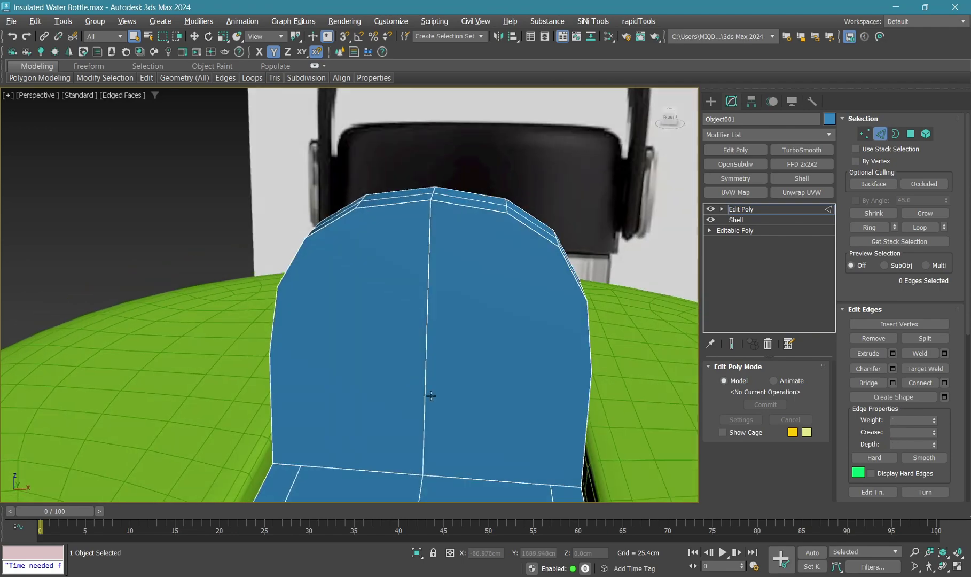
pyautogui.press('1')
pyautogui.click(275, 350)
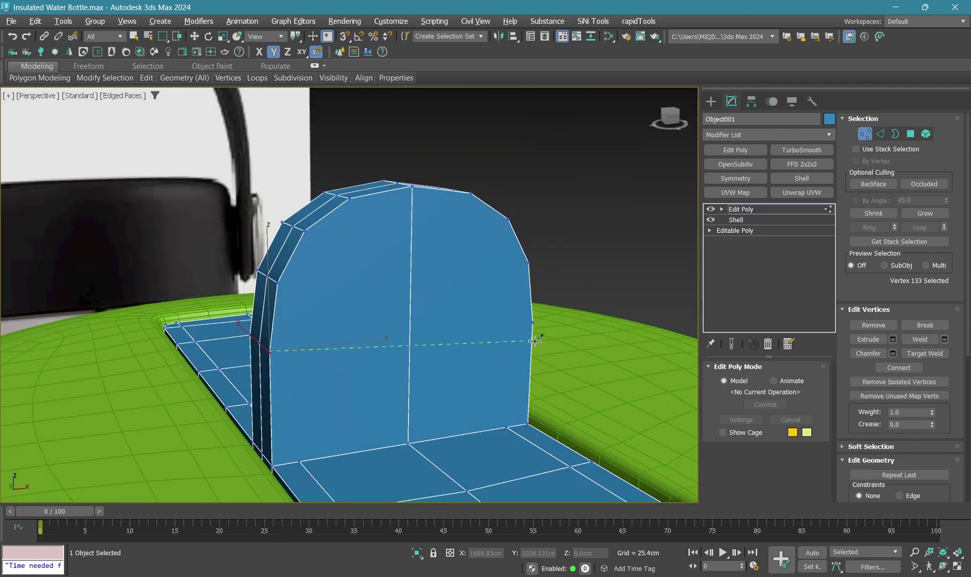
pyautogui.click(532, 324)
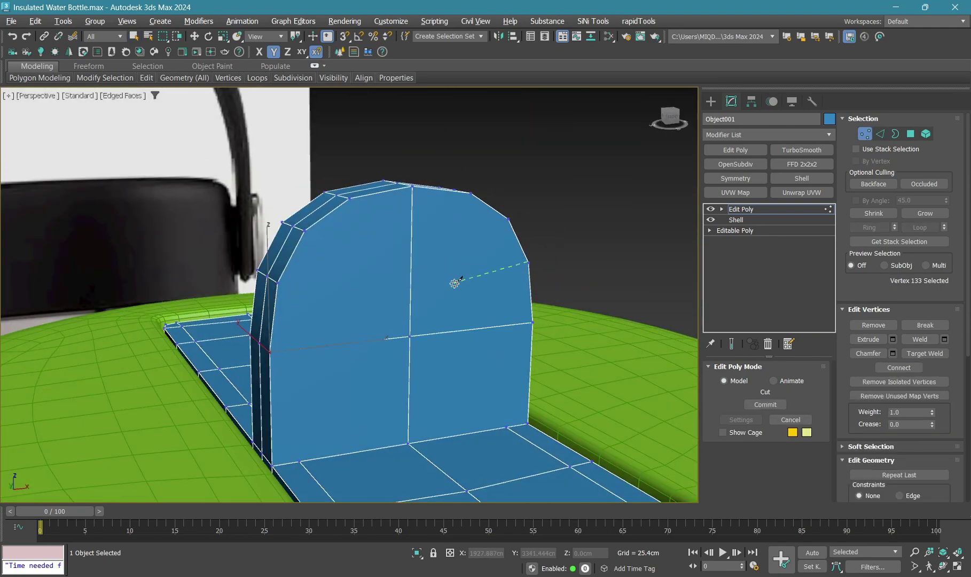
pyautogui.rightClick(346, 221)
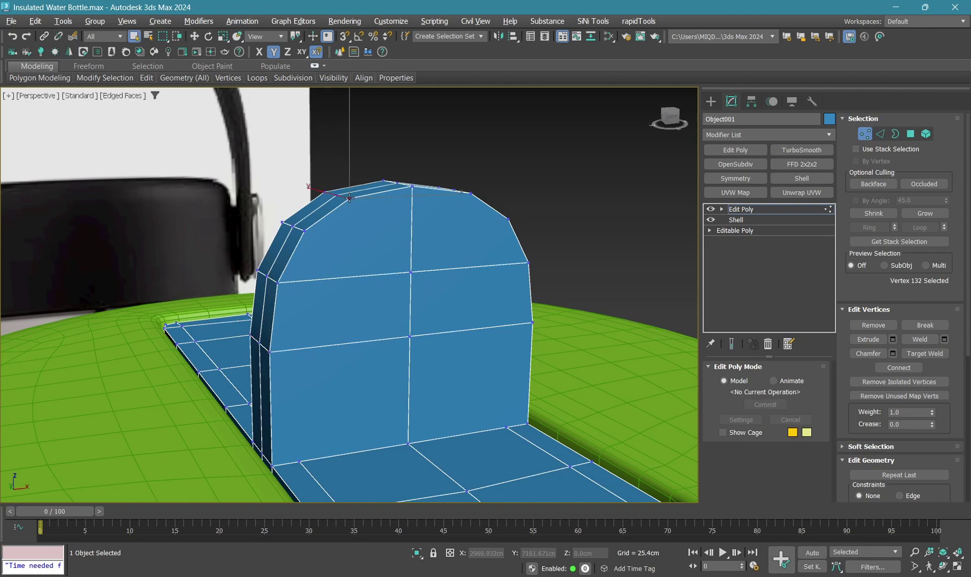
pyautogui.keyDown('alt'); pyautogui.moveTo(346, 220); pyautogui.dragTo(451, 339, button='middle'); pyautogui.keyUp('alt')
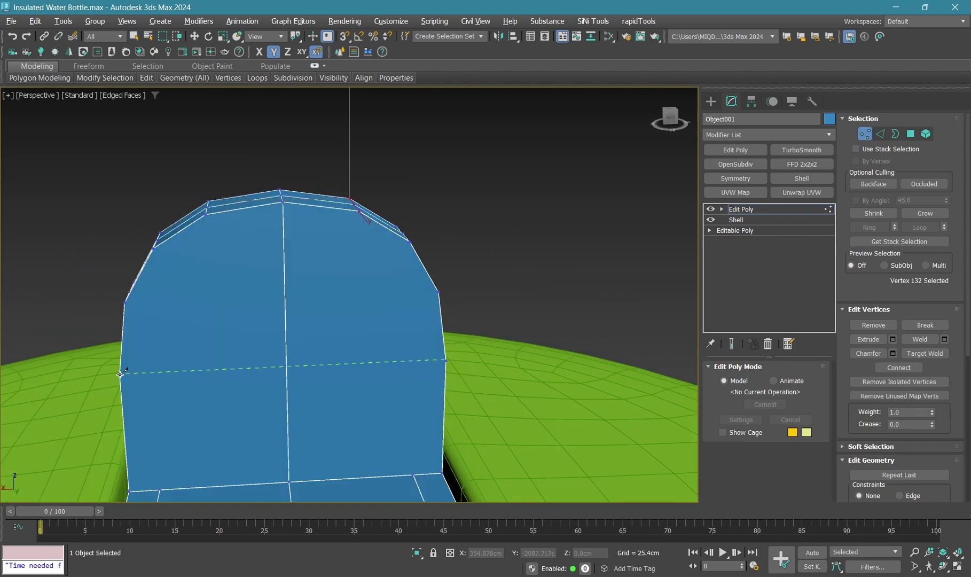
pyautogui.click(119, 374)
pyautogui.moveTo(120, 374)
pyautogui.keyDown('alt'); pyautogui.mouseDown(button='middle')
pyautogui.moveTo(362, 338)
pyautogui.moveTo(276, 293)
pyautogui.mouseUp(button='middle'); pyautogui.keyUp('alt')
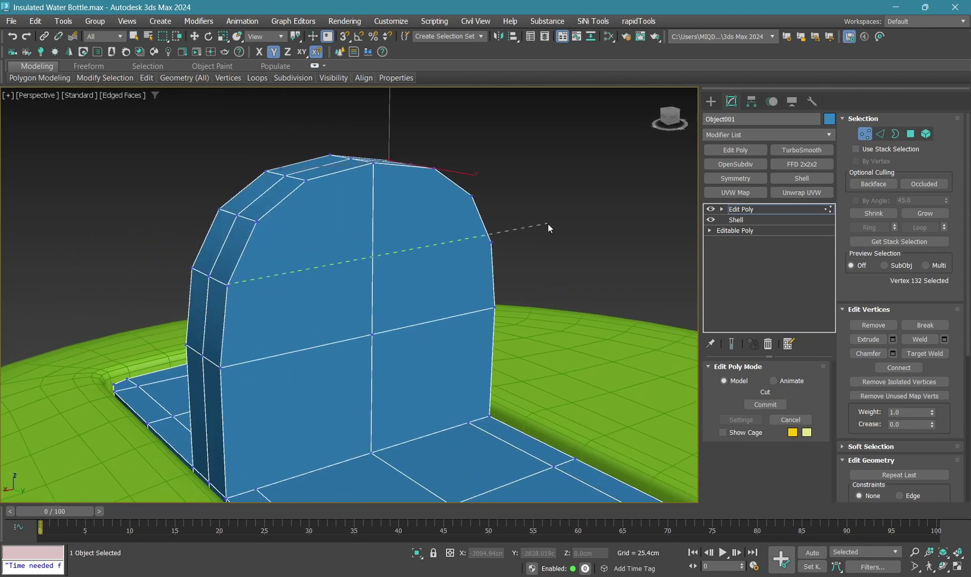
pyautogui.rightClick(442, 291)
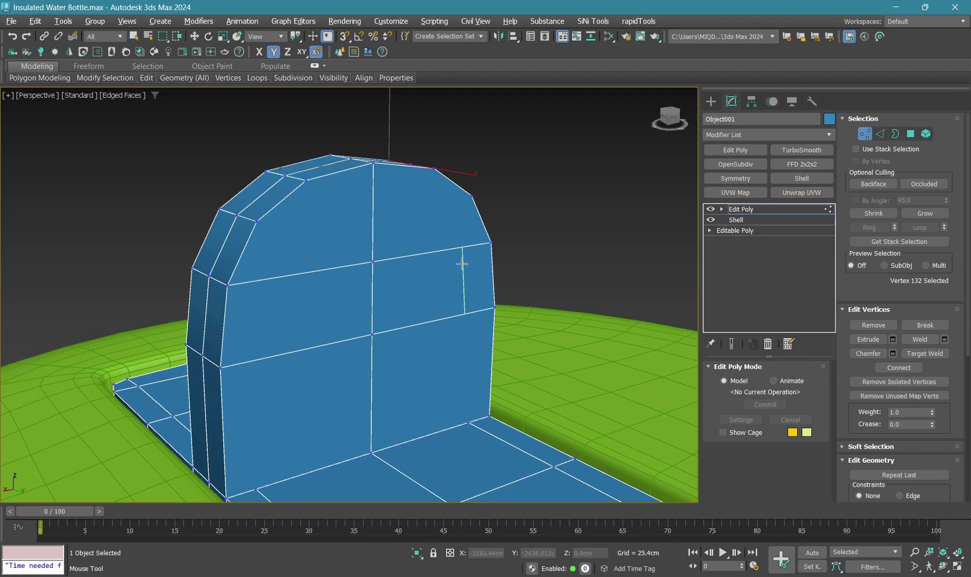
# Select the short vertical edges between the cuts and scale them along X to about 153%
pyautogui.press('w')
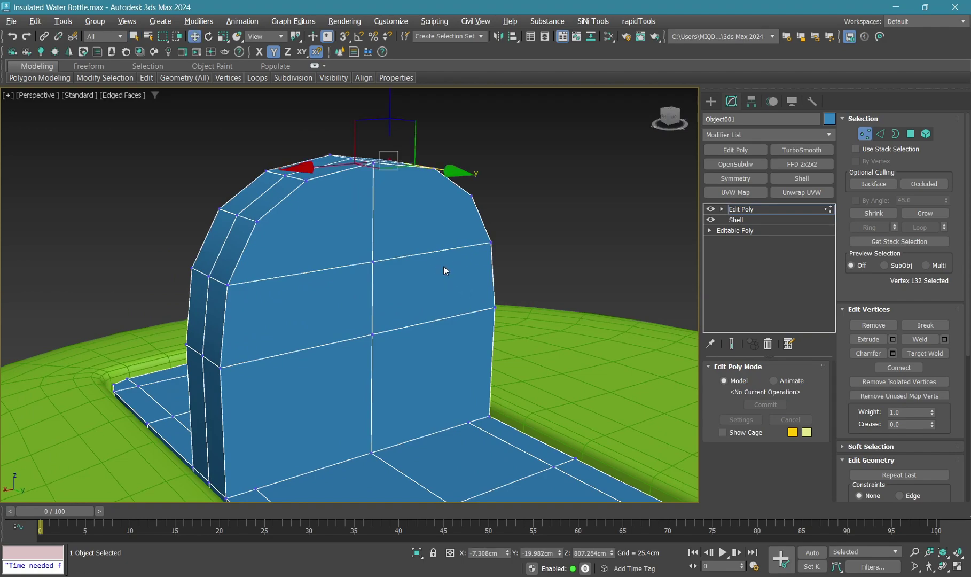
pyautogui.press('2')
pyautogui.click(444, 251)
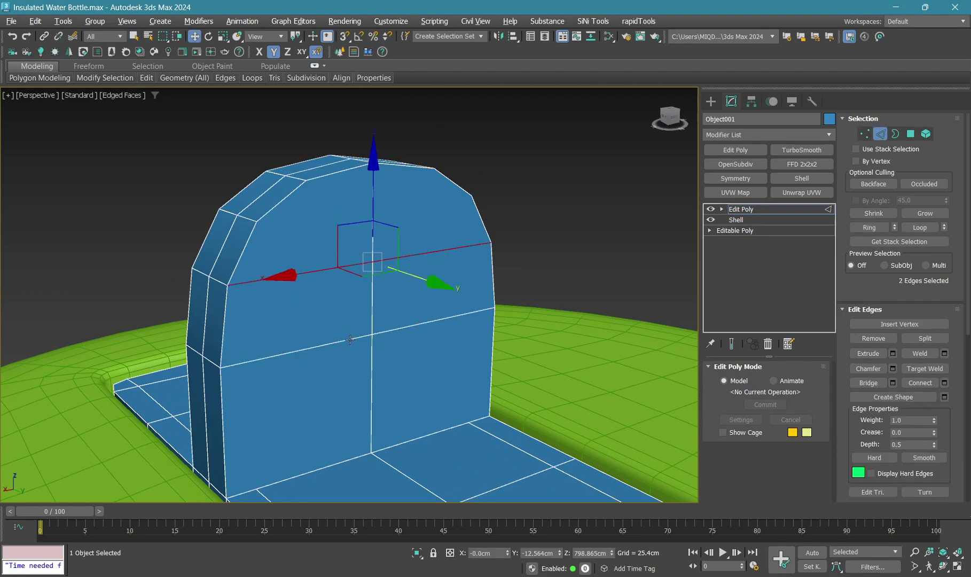
pyautogui.keyDown('alt'); pyautogui.moveTo(350, 340); pyautogui.dragTo(431, 267, button='middle'); pyautogui.keyUp('alt')
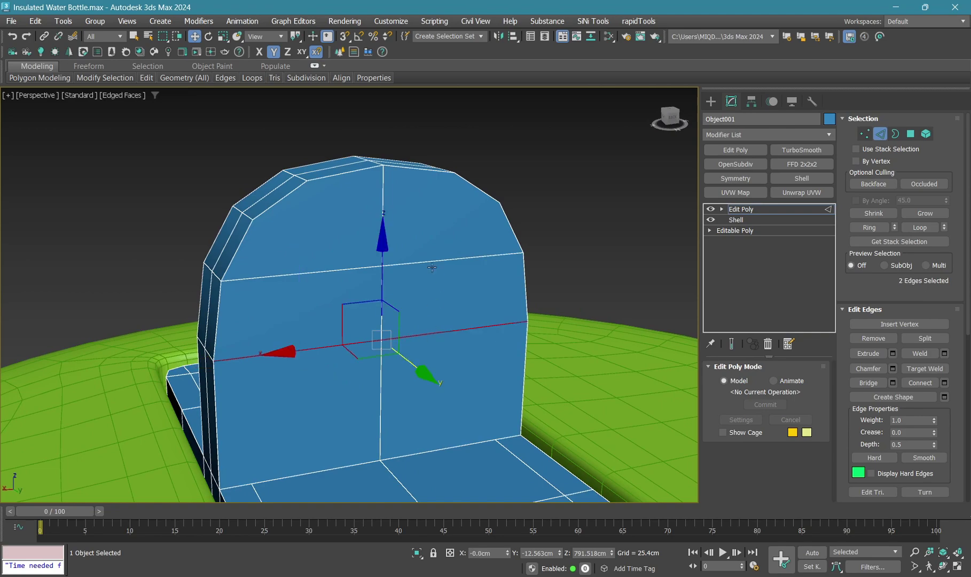
pyautogui.moveTo(380, 363)
pyautogui.keyDown('alt'); pyautogui.mouseDown(button='middle')
pyautogui.moveTo(436, 334)
pyautogui.moveTo(444, 315)
pyautogui.mouseUp(button='middle'); pyautogui.keyUp('alt')
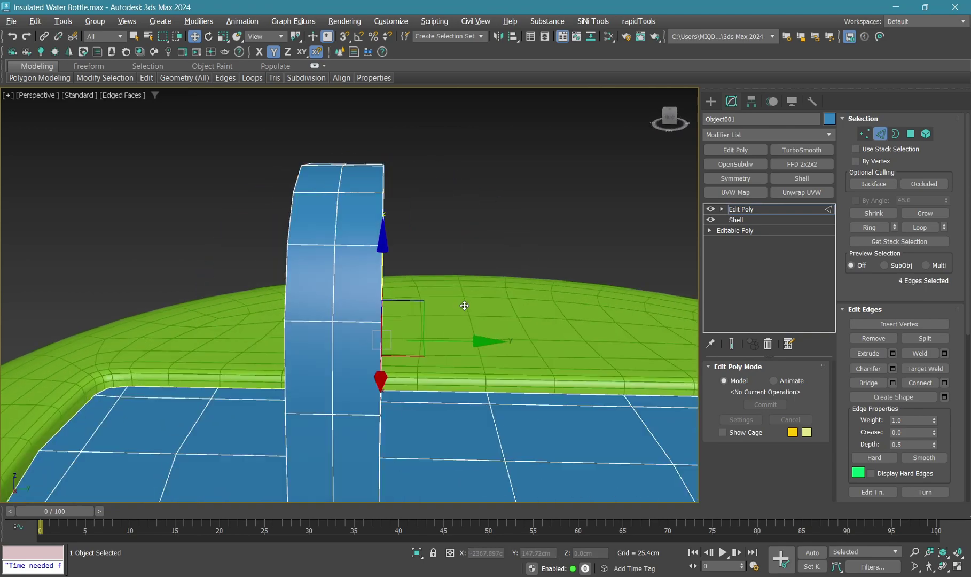
pyautogui.keyDown('ctrl'); pyautogui.click(443, 316); pyautogui.keyUp('ctrl')
pyautogui.keyDown('ctrl'); pyautogui.click(303, 276); pyautogui.keyUp('ctrl')
pyautogui.keyDown('alt'); pyautogui.click(390, 285); pyautogui.keyUp('alt')
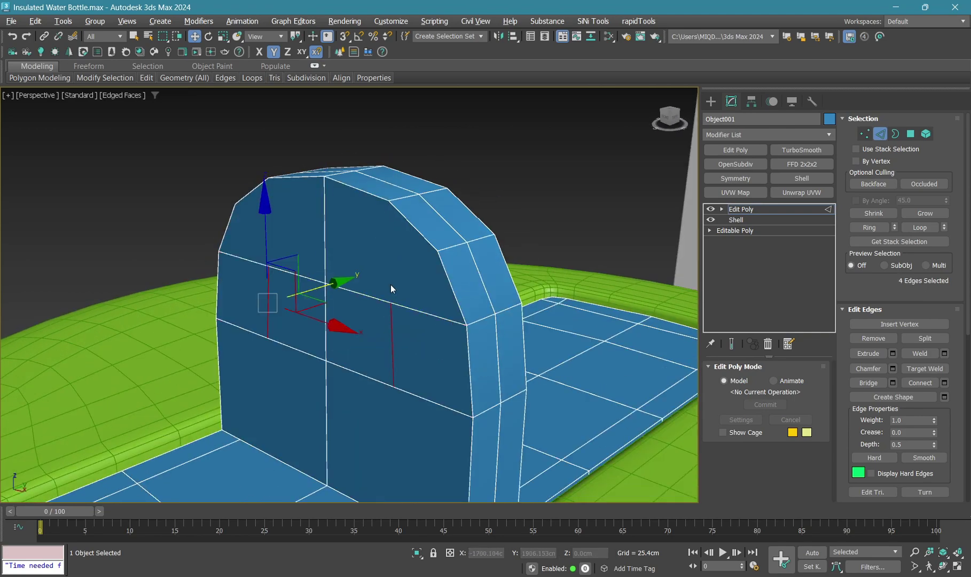
pyautogui.keyDown('alt'); pyautogui.moveTo(390, 284); pyautogui.dragTo(415, 293, button='middle'); pyautogui.keyUp('alt')
pyautogui.press('r')
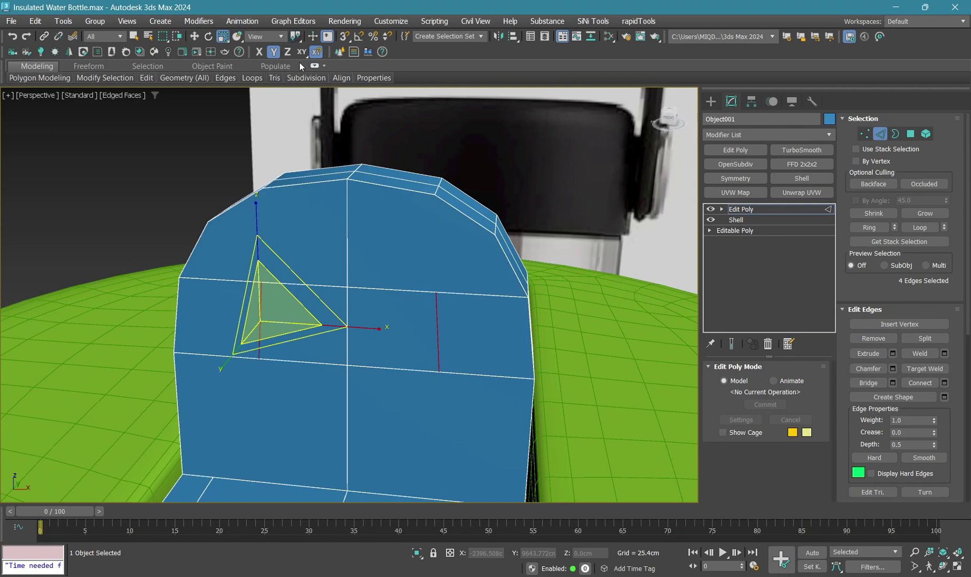
pyautogui.moveTo(462, 315); pyautogui.dragTo(489, 319)
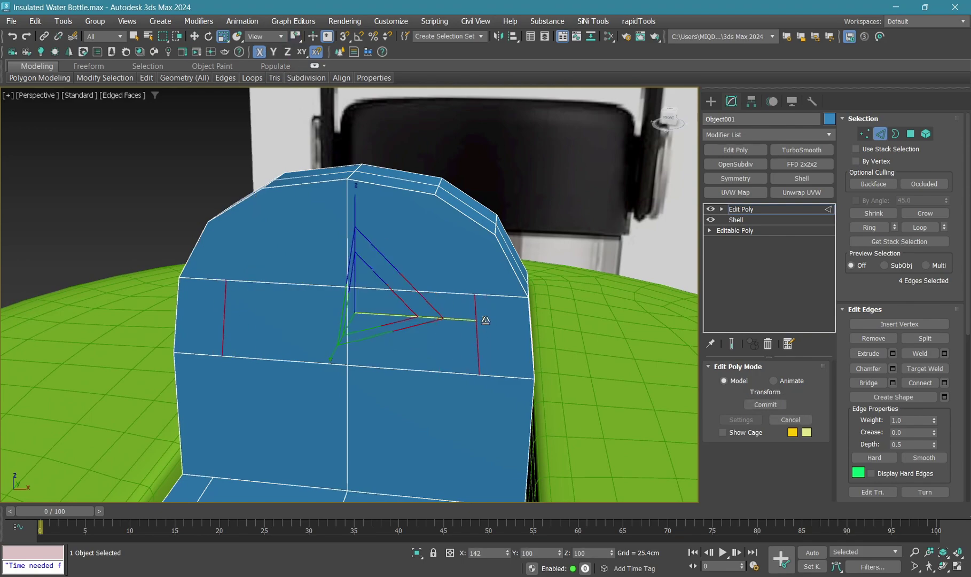
# Check the plate's side vertices, then reframe the view on the whole lid
pyautogui.press('1')
pyautogui.press('q')
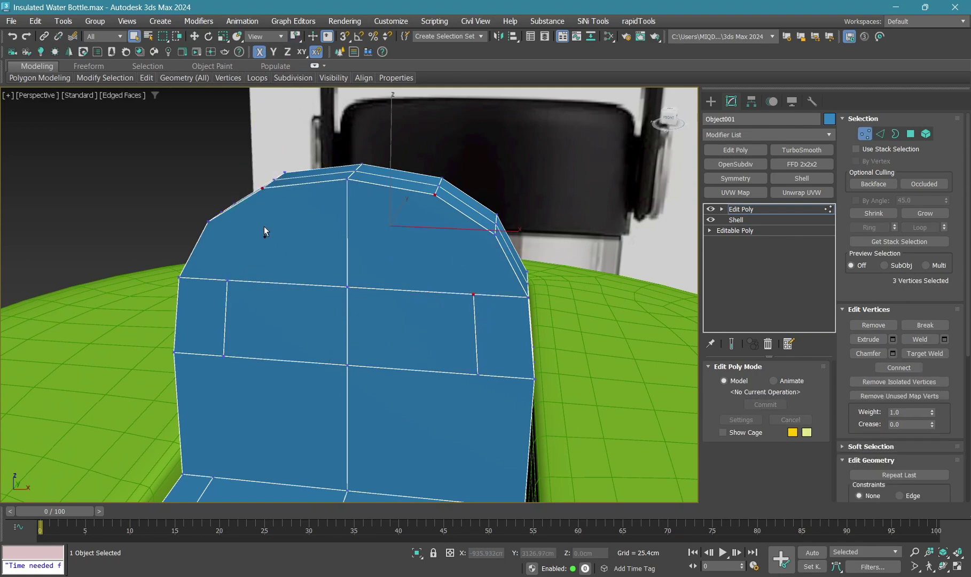
pyautogui.keyDown('alt'); pyautogui.moveTo(248, 294); pyautogui.dragTo(357, 302, button='middle'); pyautogui.keyUp('alt')
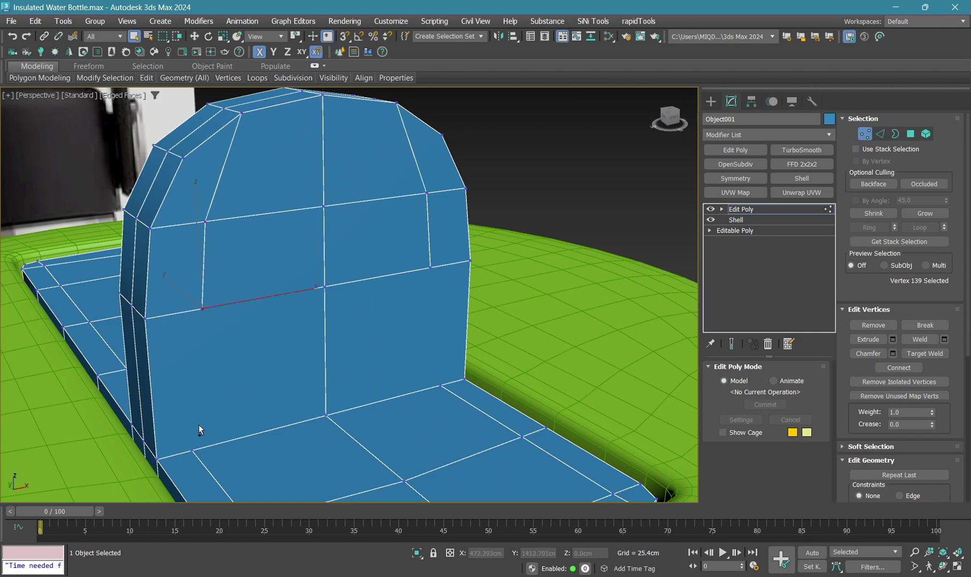
pyautogui.keyDown('ctrl'); pyautogui.click(423, 271); pyautogui.keyUp('ctrl')
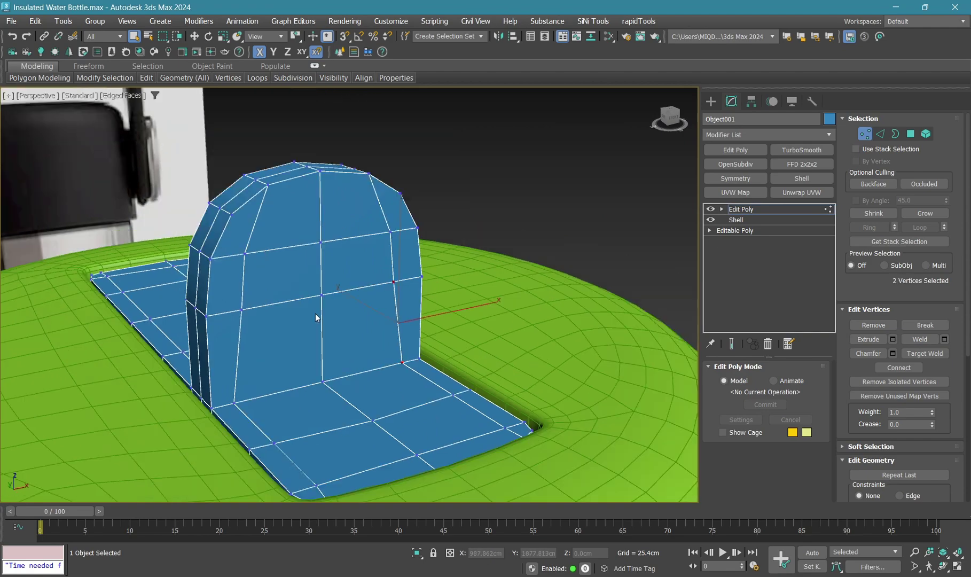
pyautogui.keyDown('alt'); pyautogui.moveTo(424, 271); pyautogui.dragTo(441, 324, button='middle'); pyautogui.keyUp('alt')
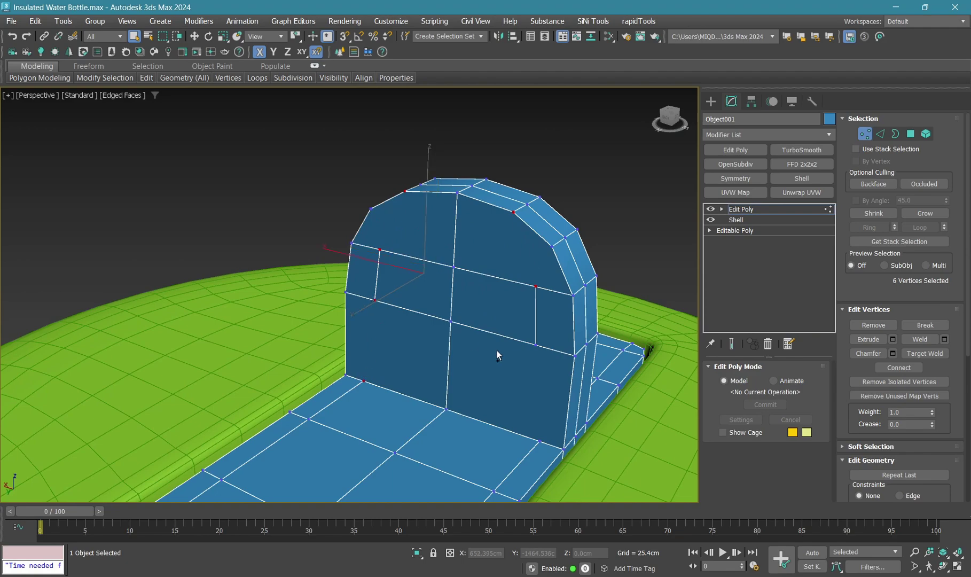
pyautogui.scroll(-3, 450, 353)
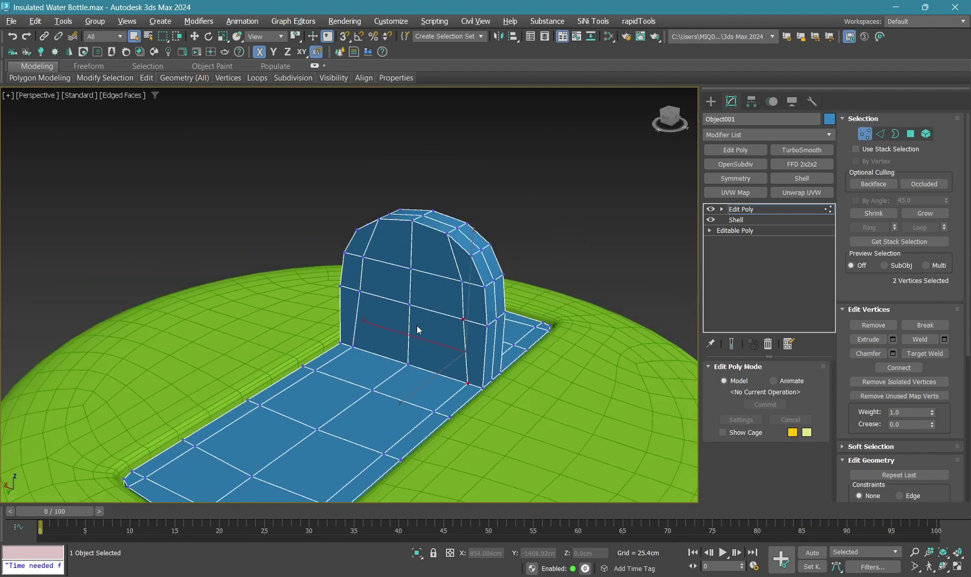
pyautogui.keyDown('alt'); pyautogui.moveTo(418, 330); pyautogui.dragTo(364, 10, button='middle'); pyautogui.keyUp('alt')
pyautogui.press('4')
pyautogui.scroll(-3, 385, 300)
# Isolate the lid piece and select the polygons of the handle plate and base
pyautogui.keyDown('alt'); pyautogui.moveTo(385, 300); pyautogui.dragTo(444, 376, button='middle'); pyautogui.keyUp('alt')
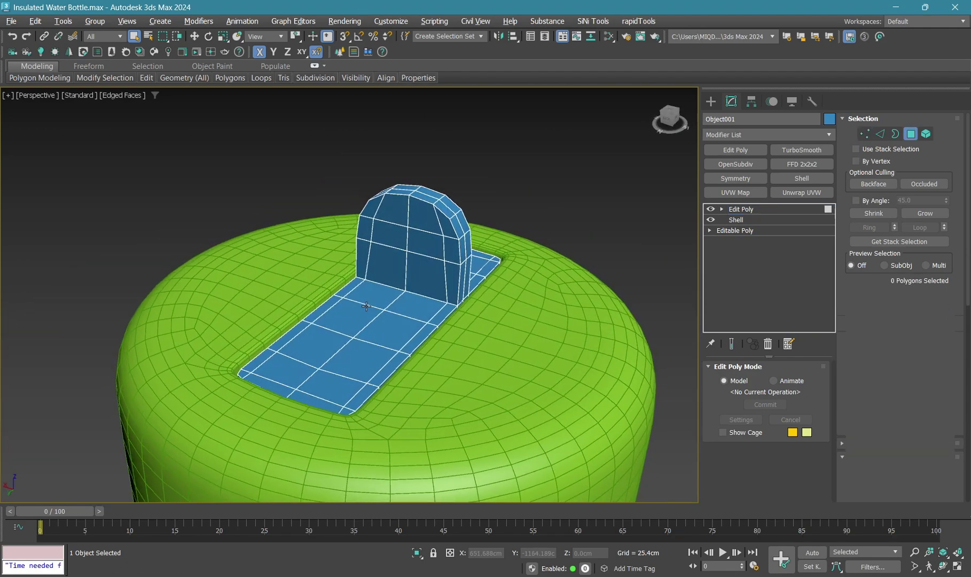
pyautogui.hotkey('alt', 'q')
pyautogui.scroll(-1, 888, 347)
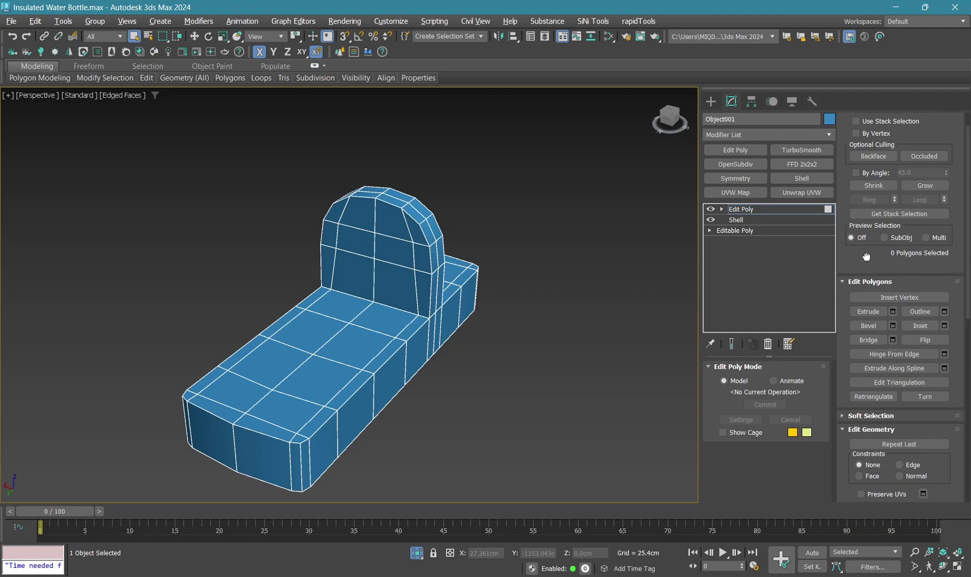
pyautogui.scroll(1, 889, 215)
pyautogui.click(386, 302)
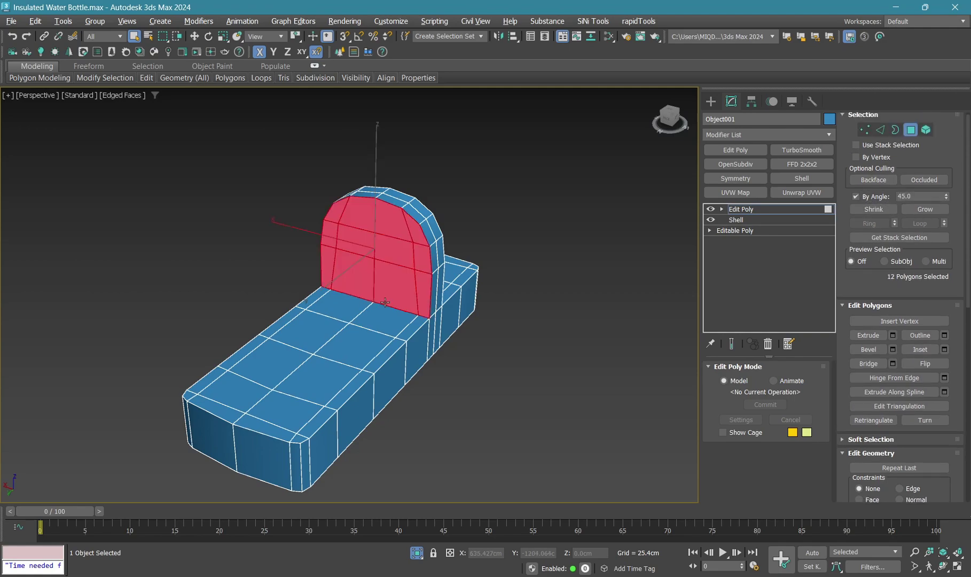
pyautogui.scroll(3, 387, 309)
pyautogui.scroll(4, 391, 299)
pyautogui.scroll(-5, 392, 299)
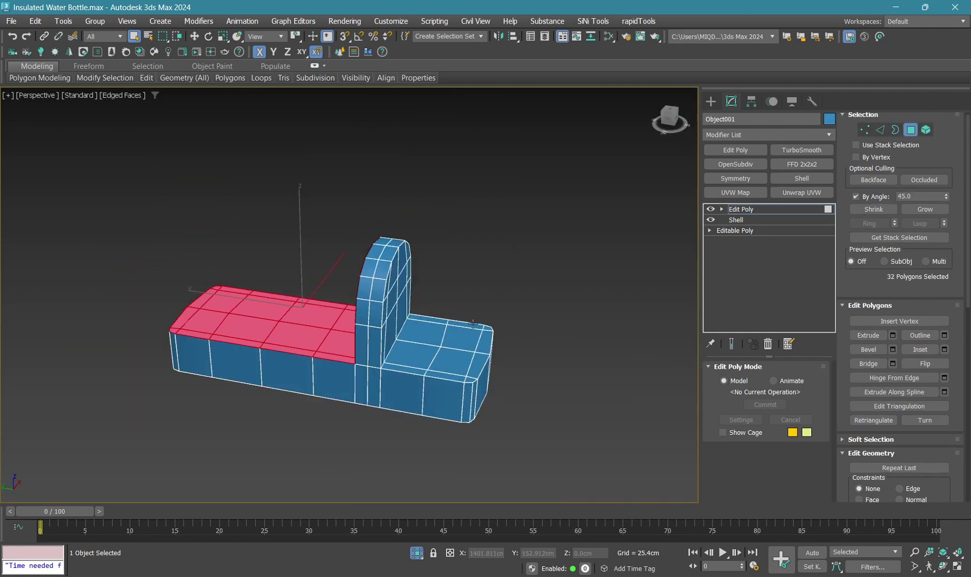
pyautogui.scroll(5, 376, 328)
pyautogui.keyDown('ctrl'); pyautogui.click(376, 328); pyautogui.keyUp('ctrl')
pyautogui.scroll(-3, 376, 327)
pyautogui.moveTo(377, 328)
pyautogui.mouseDown(button='middle')
pyautogui.moveTo(302, 283)
pyautogui.moveTo(444, 343)
pyautogui.mouseUp(button='middle')
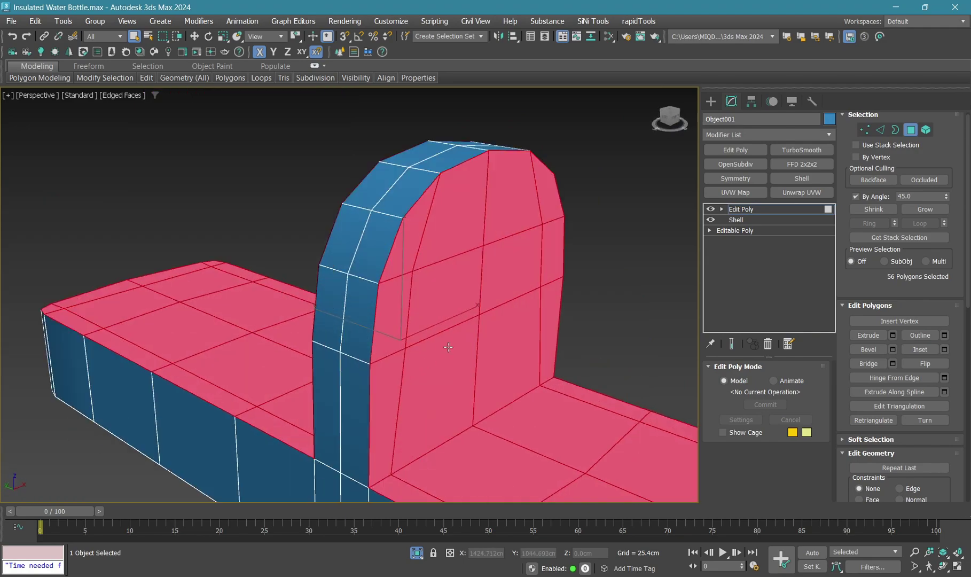
pyautogui.scroll(3, 444, 306)
# Add an OpenSubdiv modifier, then go back to Edit Poly in Edge mode
pyautogui.click(735, 164)
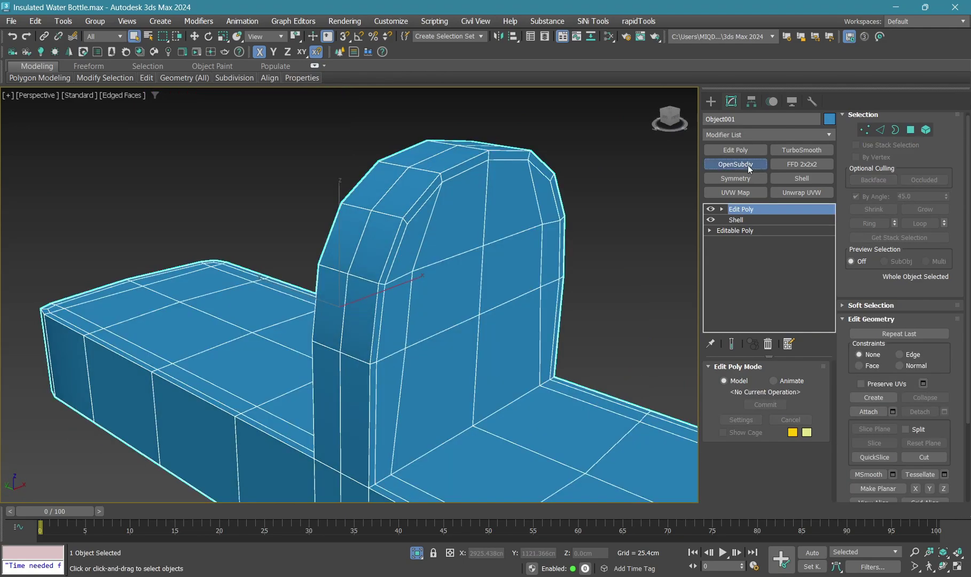
pyautogui.scroll(-5, 448, 251)
pyautogui.moveTo(598, 331)
pyautogui.keyDown('alt'); pyautogui.mouseDown(button='middle')
pyautogui.moveTo(534, 315)
pyautogui.moveTo(630, 289)
pyautogui.mouseUp(button='middle'); pyautogui.keyUp('alt')
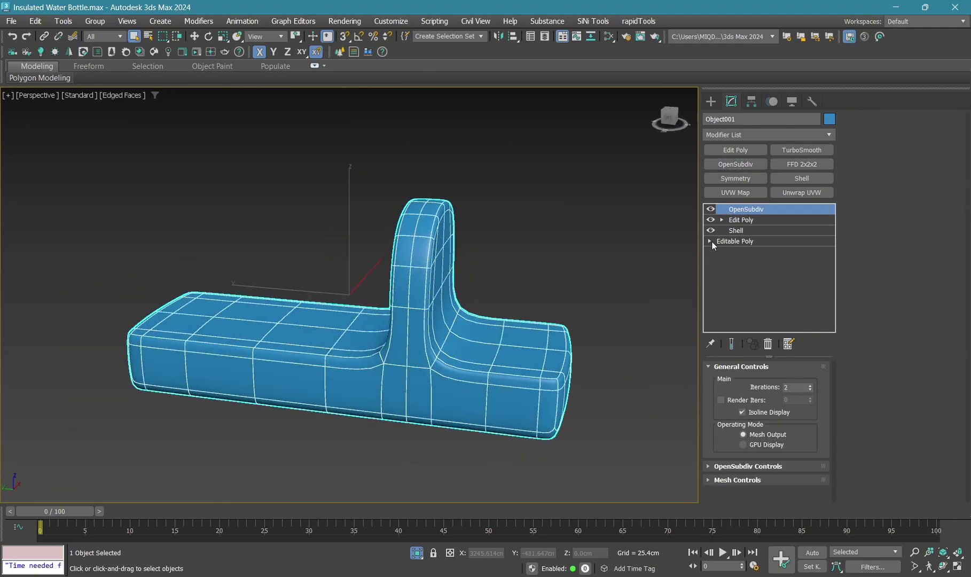
pyautogui.click(740, 219)
pyautogui.scroll(3, 455, 367)
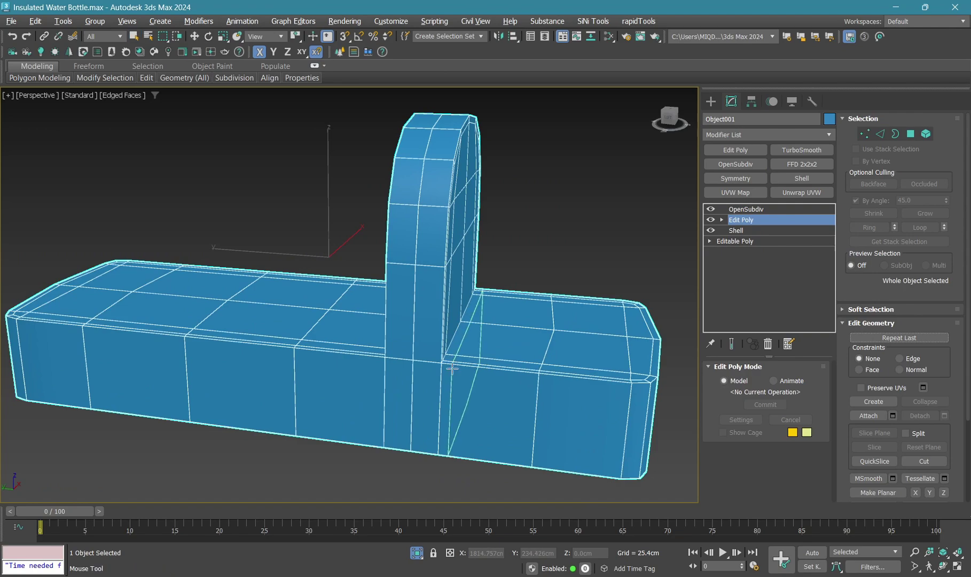
pyautogui.press('2')
pyautogui.keyDown('alt'); pyautogui.moveTo(452, 367); pyautogui.dragTo(485, 383, button='middle'); pyautogui.keyUp('alt')
# Connect the base's vertical side edges with 2 pinched support loops
pyautogui.keyDown('shift'); pyautogui.click(465, 379); pyautogui.keyUp('shift')
pyautogui.press('w')
pyautogui.rightClick(506, 349)
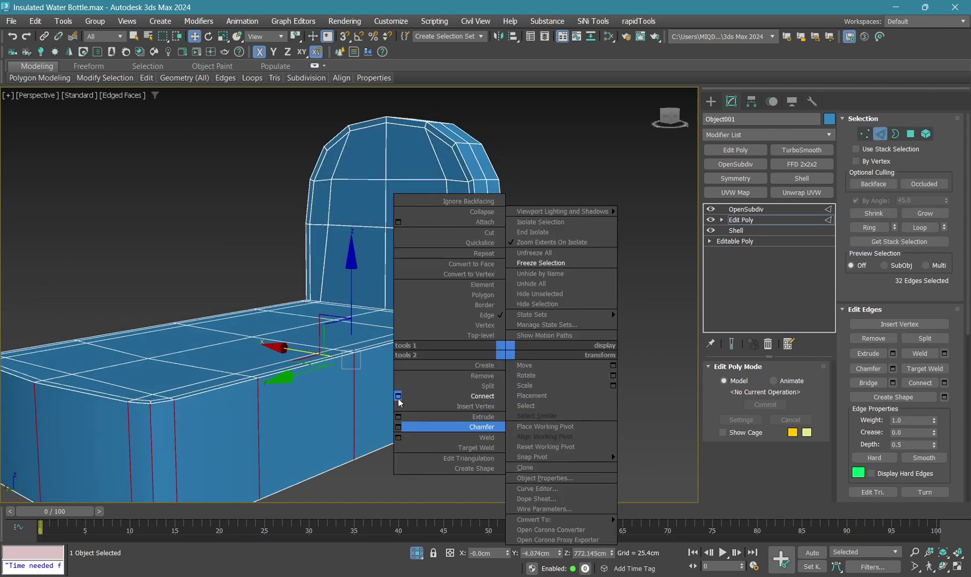
pyautogui.click(398, 395)
pyautogui.keyDown('alt'); pyautogui.moveTo(405, 389); pyautogui.dragTo(480, 331, button='middle'); pyautogui.keyUp('alt')
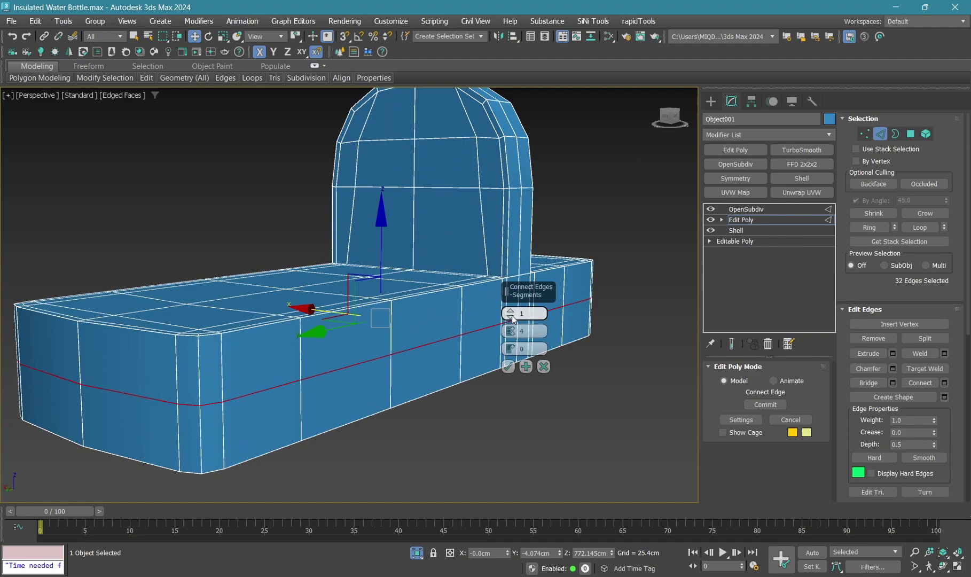
pyautogui.click(510, 311)
pyautogui.moveTo(510, 331); pyautogui.dragTo(503, 212)
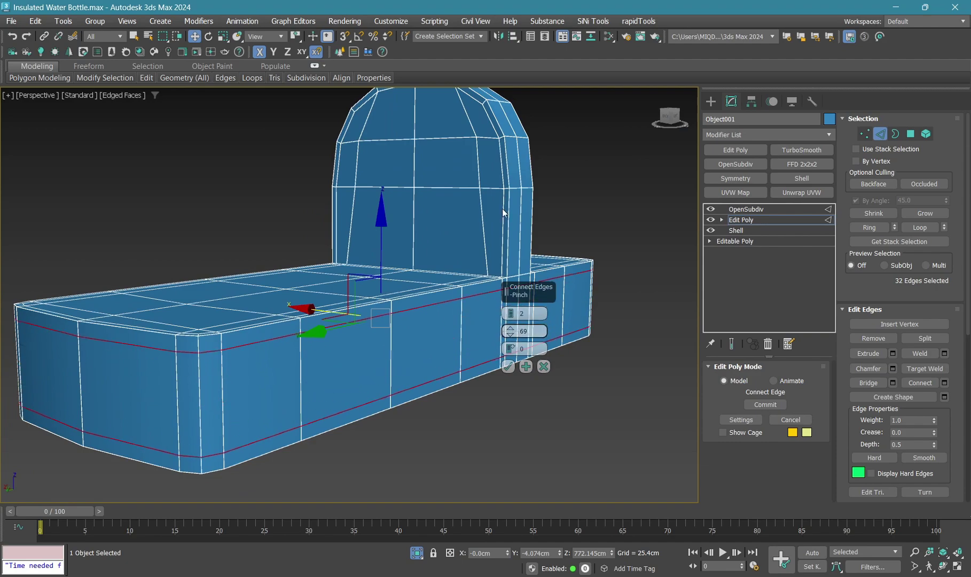
pyautogui.click(508, 366)
# Preview the lid on the bottle, then return to Edit Poly with the lid isolated
pyautogui.press('F4')
pyautogui.moveTo(406, 288)
pyautogui.keyDown('alt'); pyautogui.mouseDown(button='middle')
pyautogui.moveTo(388, 329)
pyautogui.moveTo(670, 131)
pyautogui.mouseUp(button='middle'); pyautogui.keyUp('alt')
pyautogui.scroll(-5, 388, 329)
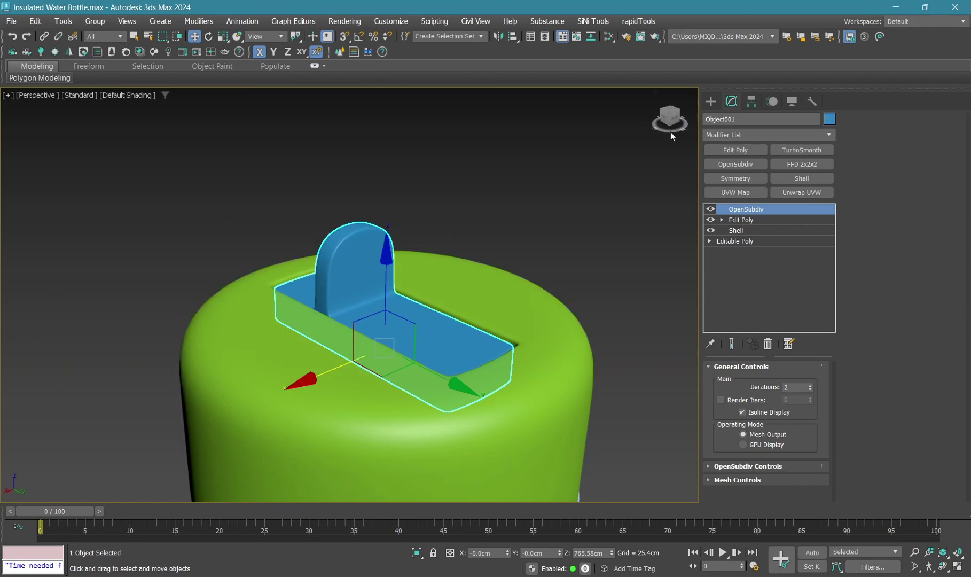
pyautogui.click(759, 216)
pyautogui.hotkey('alt', 'q')
pyautogui.press('F4')
pyautogui.scroll(2, 459, 379)
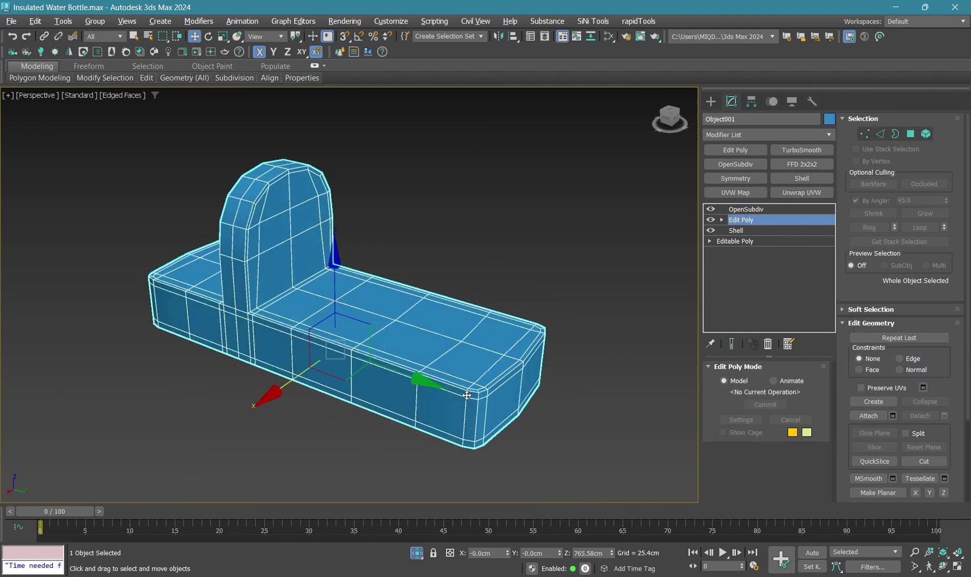
pyautogui.scroll(5, 480, 390)
# Scale the two new edge loops along Z to bring them closer together
pyautogui.press('2')
pyautogui.scroll(-2, 482, 383)
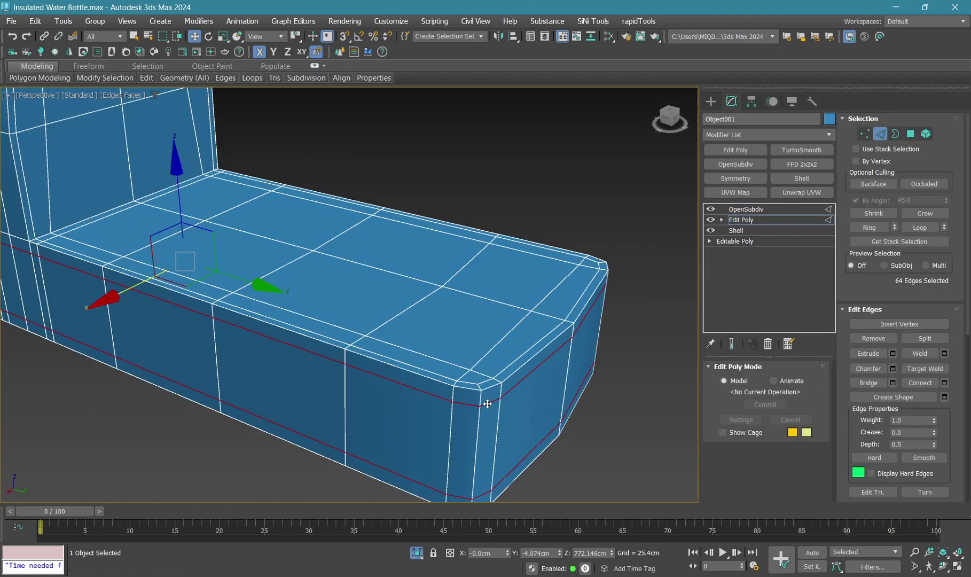
pyautogui.scroll(-3, 487, 404)
pyautogui.keyDown('alt'); pyautogui.moveTo(487, 403); pyautogui.dragTo(259, 286, button='middle'); pyautogui.keyUp('alt')
pyautogui.press('r')
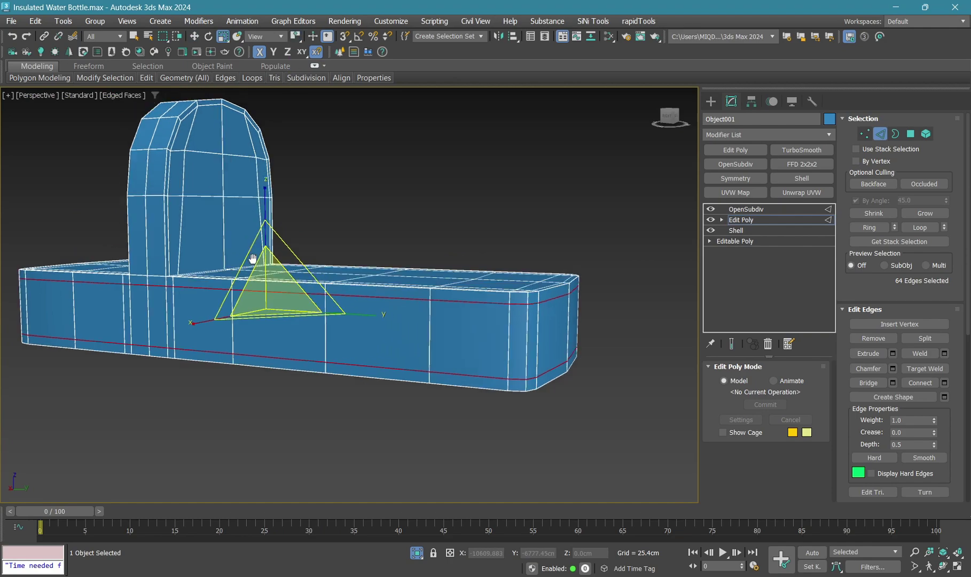
pyautogui.moveTo(260, 238); pyautogui.dragTo(263, 244)
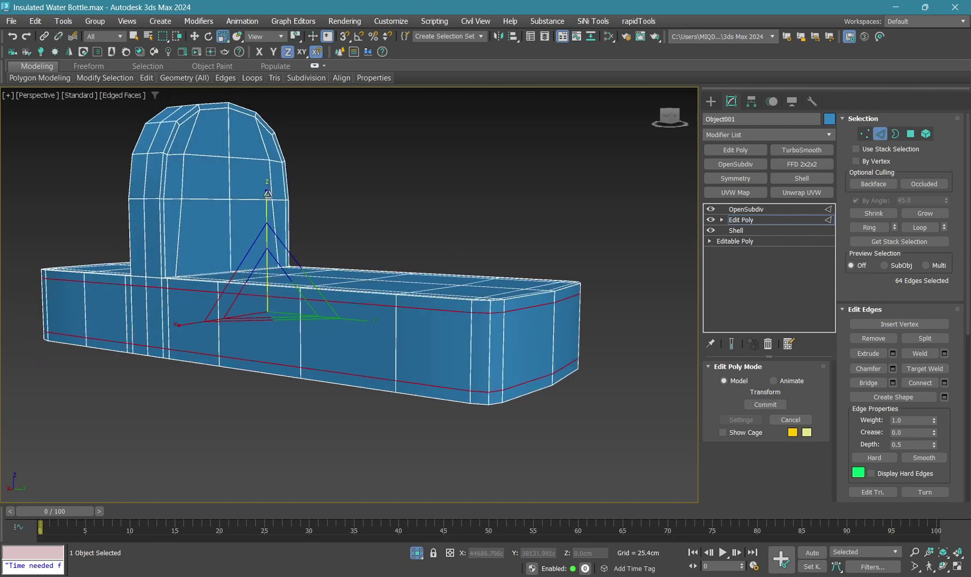
pyautogui.moveTo(264, 245); pyautogui.dragTo(506, 346)
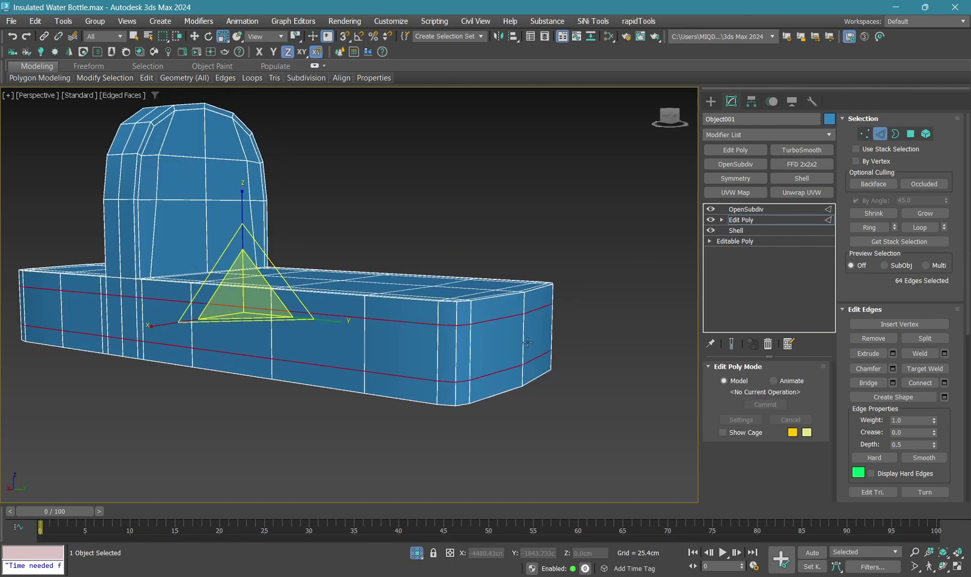
# Collapse the Edit Poly and Shell edits into the Editable Poly
pyautogui.press('2')
pyautogui.rightClick(762, 220)
pyautogui.click(804, 331)
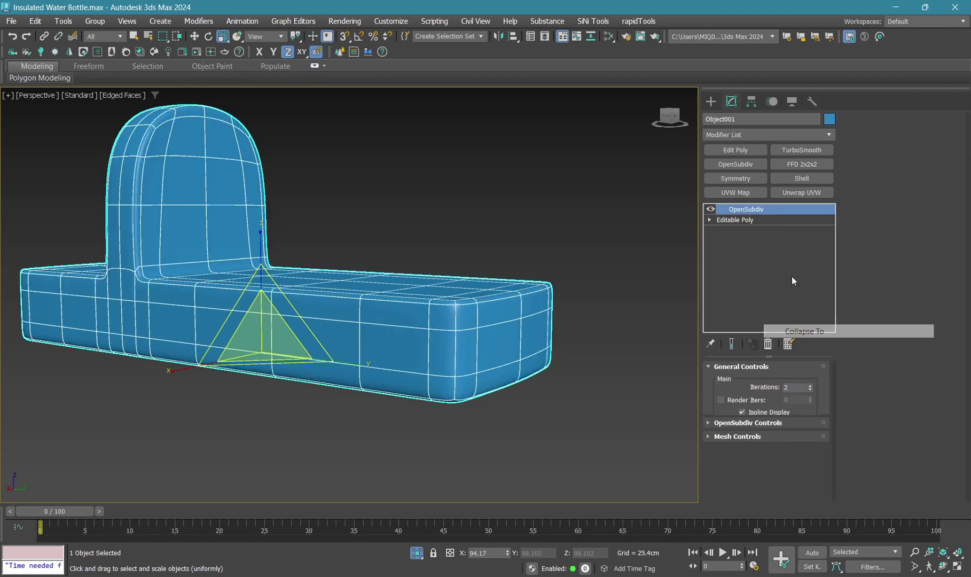
# Select the polygons on the narrow end of the handle base in Polygon mode
pyautogui.click(772, 220)
pyautogui.press('4')
pyautogui.moveTo(480, 320)
pyautogui.keyDown('alt'); pyautogui.mouseDown(button='middle')
pyautogui.moveTo(374, 327)
pyautogui.moveTo(393, 364)
pyautogui.mouseUp(button='middle'); pyautogui.keyUp('alt')
pyautogui.press('q')
pyautogui.click(422, 291)
pyautogui.keyDown('ctrl'); pyautogui.click(421, 329); pyautogui.keyUp('ctrl')
pyautogui.keyDown('ctrl'); pyautogui.click(449, 389); pyautogui.keyUp('ctrl')
pyautogui.keyDown('ctrl'); pyautogui.click(320, 353); pyautogui.keyUp('ctrl')
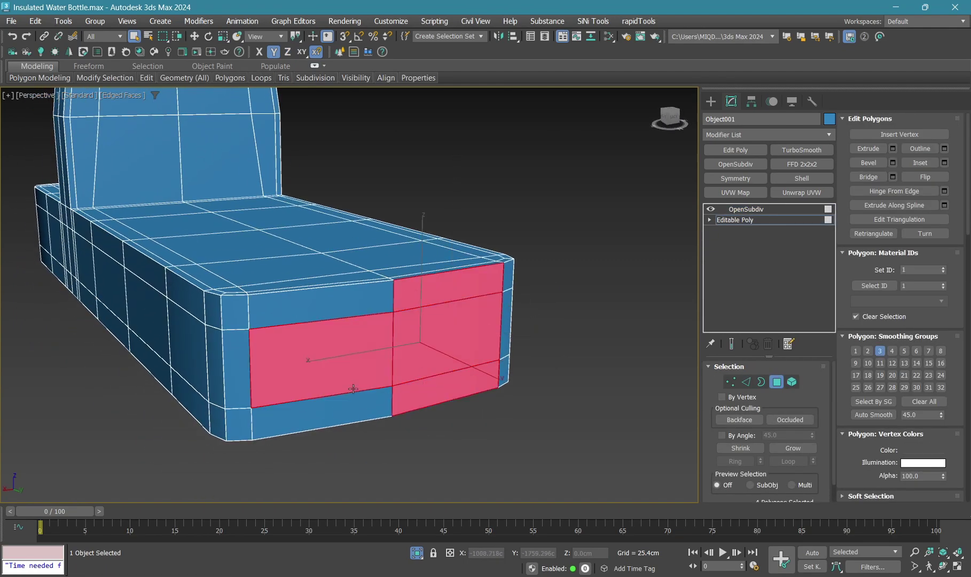
pyautogui.keyDown('ctrl'); pyautogui.click(318, 406); pyautogui.keyUp('ctrl')
pyautogui.keyDown('ctrl'); pyautogui.click(320, 317); pyautogui.keyUp('ctrl')
# Inset the selected end polygons and scale them down along Z
pyautogui.keyDown('alt'); pyautogui.moveTo(325, 319); pyautogui.dragTo(390, 304, button='middle'); pyautogui.keyUp('alt')
pyautogui.hotkey('shift', 'i')
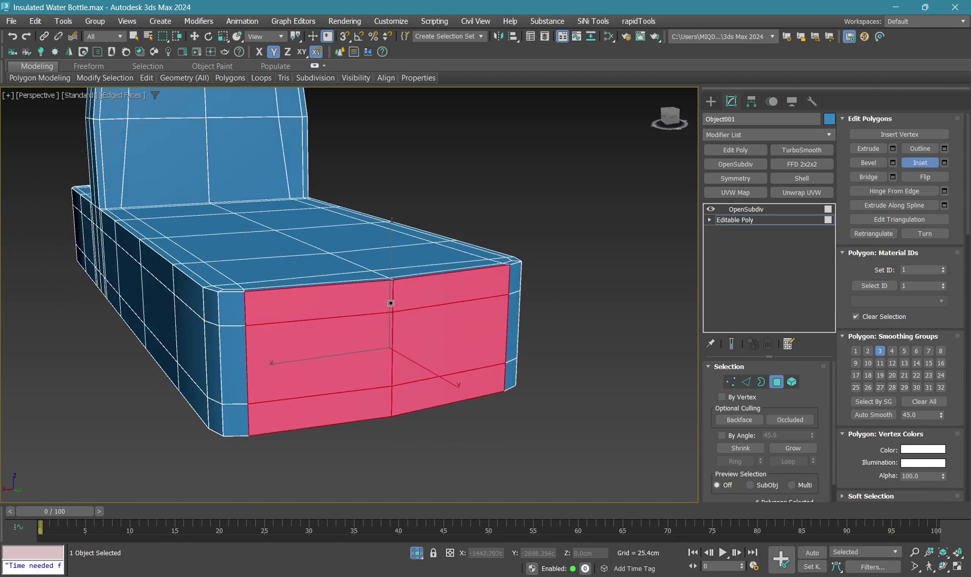
pyautogui.moveTo(390, 304); pyautogui.dragTo(390, 307)
pyautogui.moveTo(391, 239); pyautogui.dragTo(391, 245)
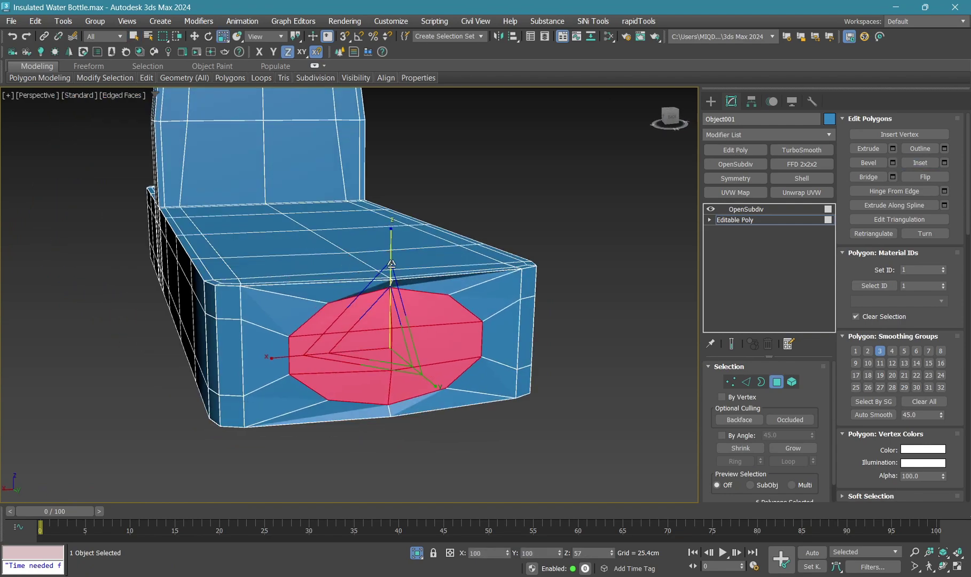
pyautogui.keyDown('alt'); pyautogui.moveTo(391, 245); pyautogui.dragTo(391, 248, button='middle'); pyautogui.keyUp('alt')
pyautogui.moveTo(391, 248); pyautogui.dragTo(391, 250)
# Shift the inset end polygons along Y and pick an edge on the end face
pyautogui.press('w')
pyautogui.keyDown('alt'); pyautogui.moveTo(390, 251); pyautogui.dragTo(401, 325, button='middle'); pyautogui.keyUp('alt')
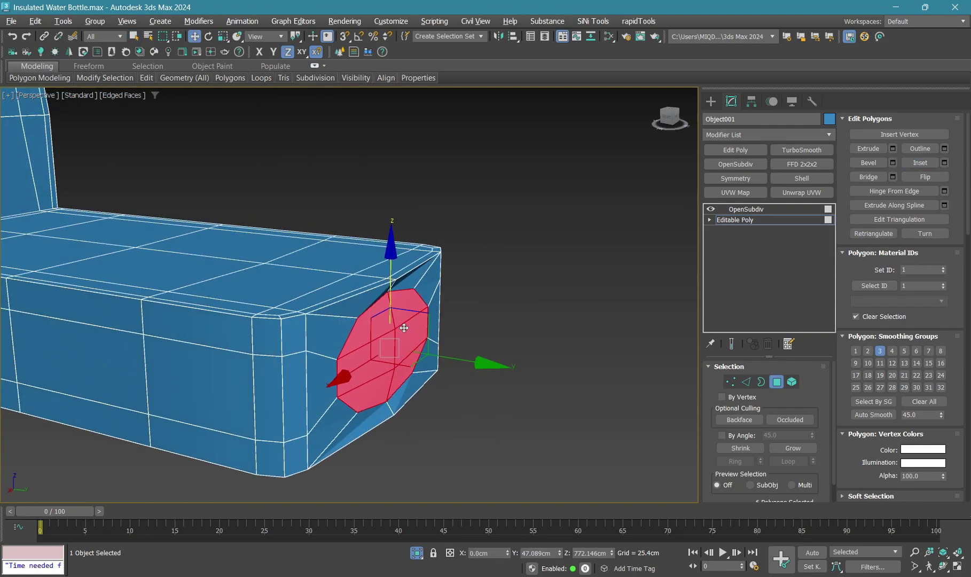
pyautogui.moveTo(459, 357); pyautogui.dragTo(471, 359)
pyautogui.moveTo(470, 359)
pyautogui.keyDown('alt'); pyautogui.mouseDown(button='middle')
pyautogui.moveTo(412, 353)
pyautogui.moveTo(427, 362)
pyautogui.mouseUp(button='middle'); pyautogui.keyUp('alt')
pyautogui.press('r')
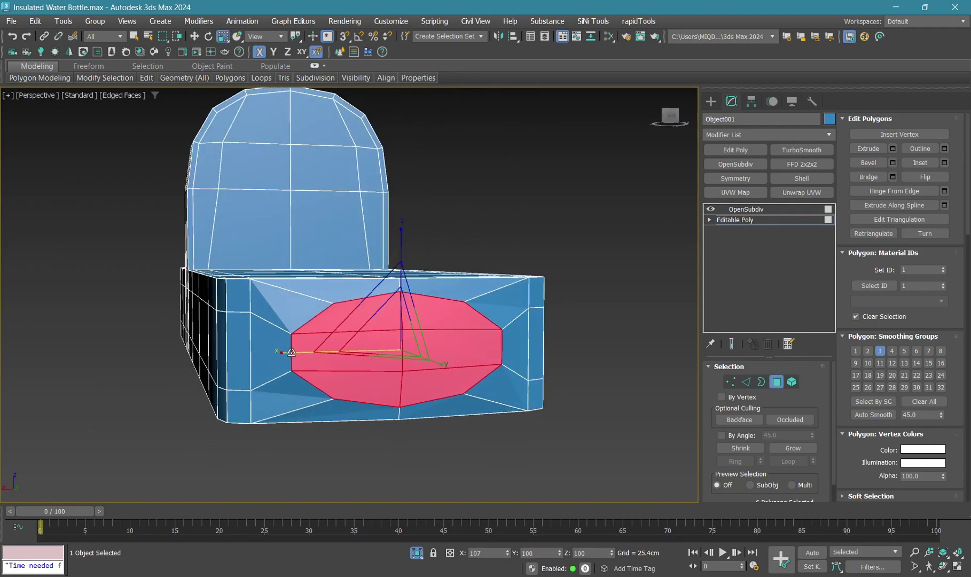
pyautogui.keyDown('alt'); pyautogui.moveTo(293, 352); pyautogui.dragTo(283, 386, button='middle'); pyautogui.keyUp('alt')
pyautogui.press('2')
pyautogui.press('q')
pyautogui.click(269, 381)
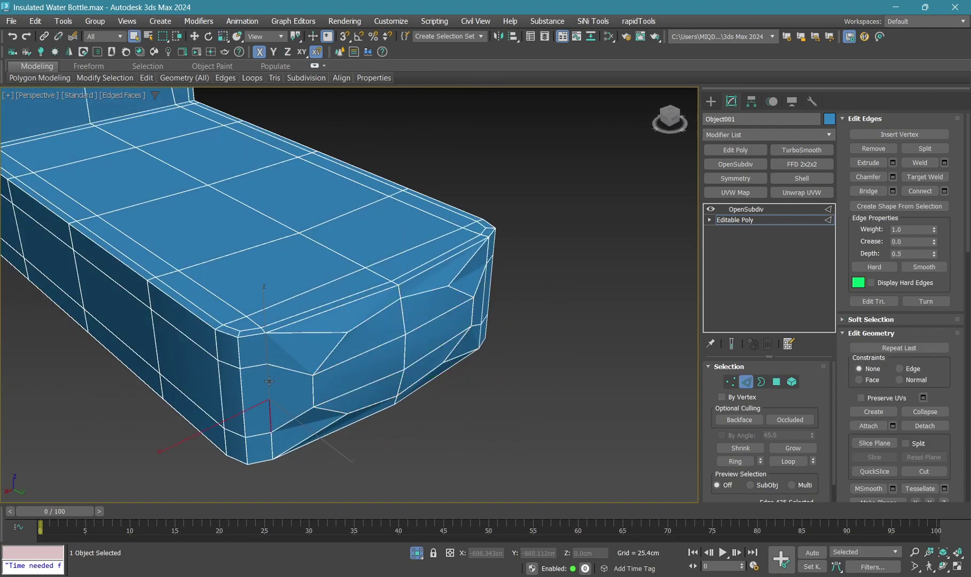
pyautogui.moveTo(426, 334)
pyautogui.keyDown('alt'); pyautogui.mouseDown(button='middle')
pyautogui.moveTo(472, 325)
pyautogui.moveTo(415, 348)
pyautogui.mouseUp(button='middle'); pyautogui.keyUp('alt')
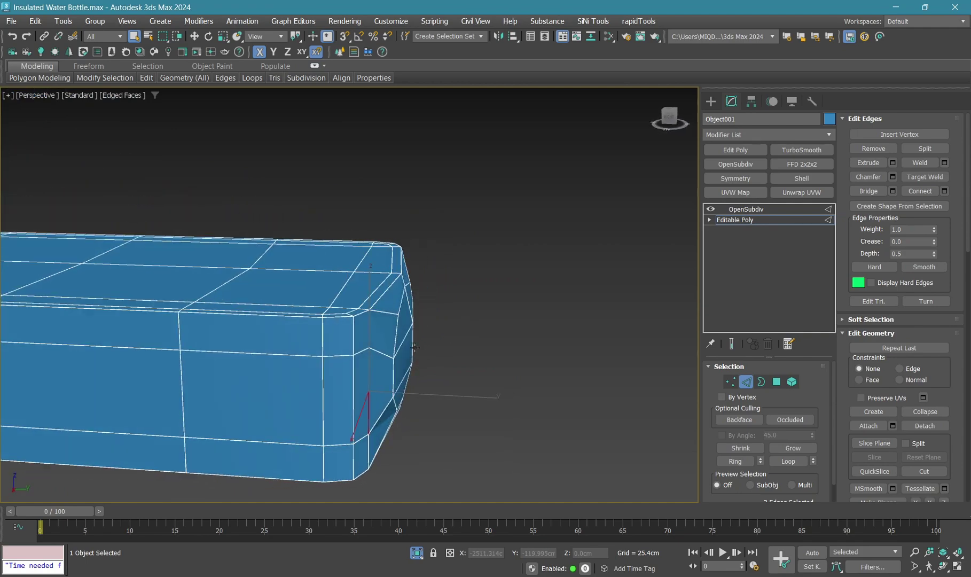
pyautogui.keyDown('alt'); pyautogui.moveTo(368, 389); pyautogui.dragTo(362, 381, button='middle'); pyautogui.keyUp('alt')
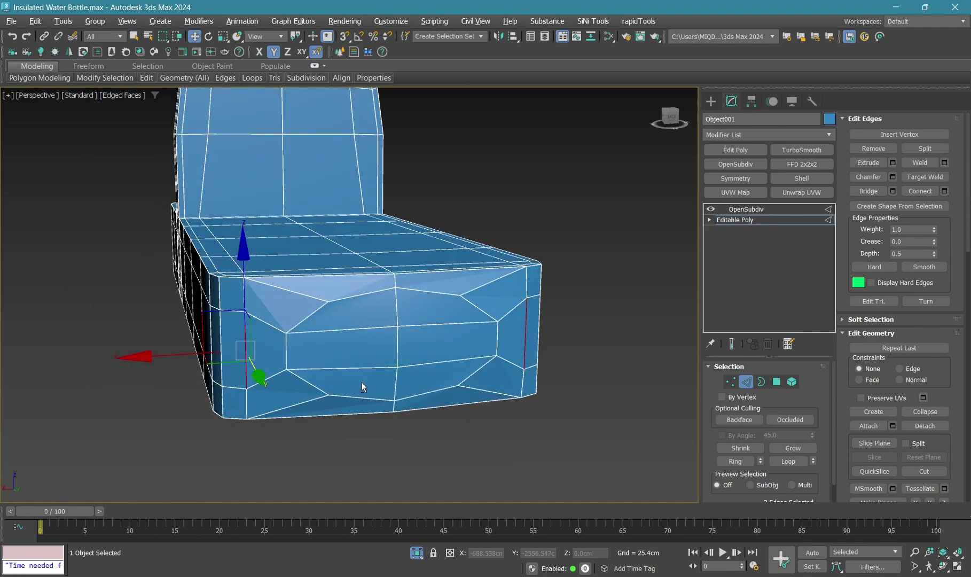
# Shrink the end cap polygons uniformly and push them inward to form the opening
pyautogui.press('4')
pyautogui.press('r')
pyautogui.moveTo(390, 333); pyautogui.dragTo(386, 339)
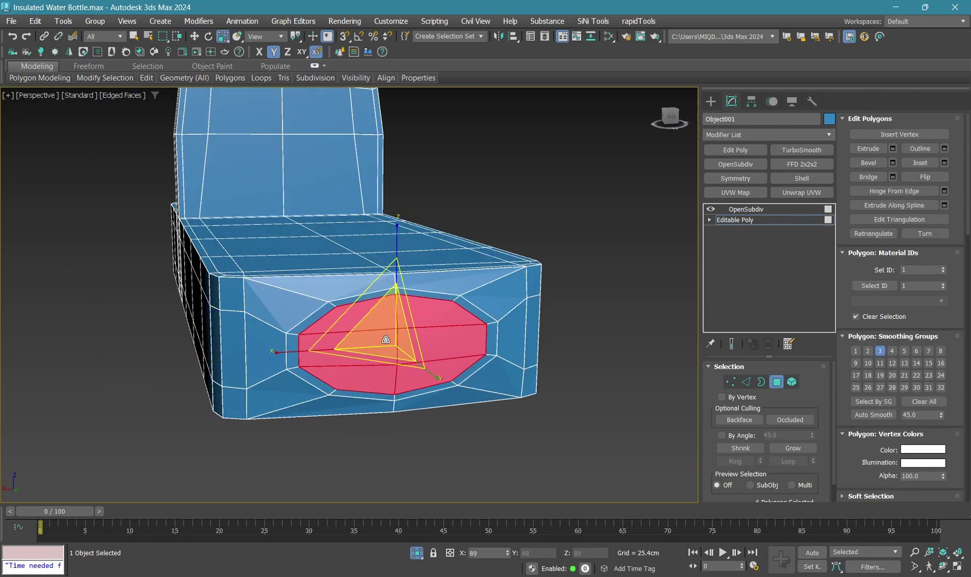
pyautogui.keyDown('alt'); pyautogui.moveTo(375, 327); pyautogui.dragTo(416, 342, button='middle'); pyautogui.keyUp('alt')
pyautogui.press('w')
pyautogui.moveTo(446, 359); pyautogui.dragTo(422, 355)
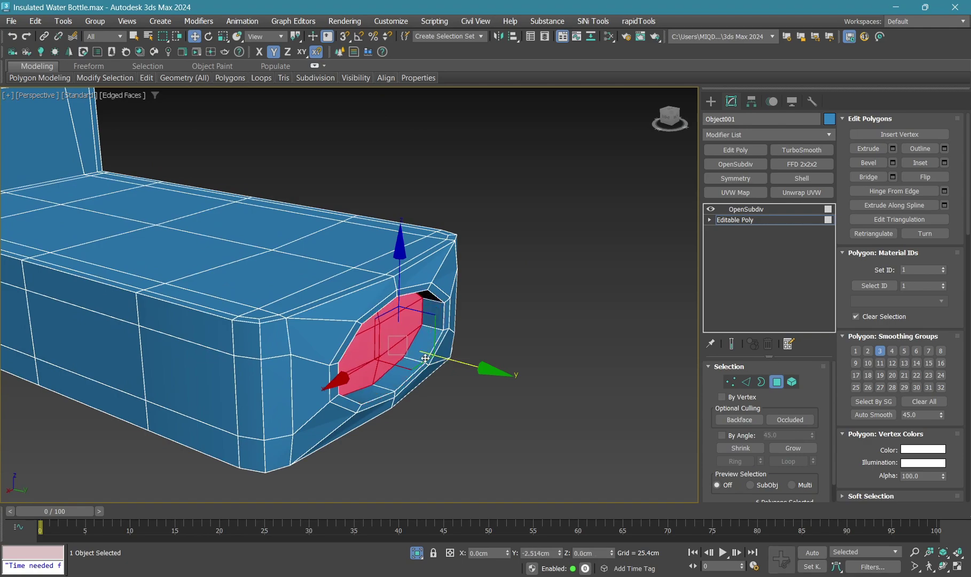
pyautogui.moveTo(421, 355)
pyautogui.keyDown('alt'); pyautogui.mouseDown(button='middle')
pyautogui.moveTo(385, 321)
pyautogui.moveTo(422, 362)
pyautogui.mouseUp(button='middle'); pyautogui.keyUp('alt')
pyautogui.moveTo(422, 362); pyautogui.dragTo(362, 345)
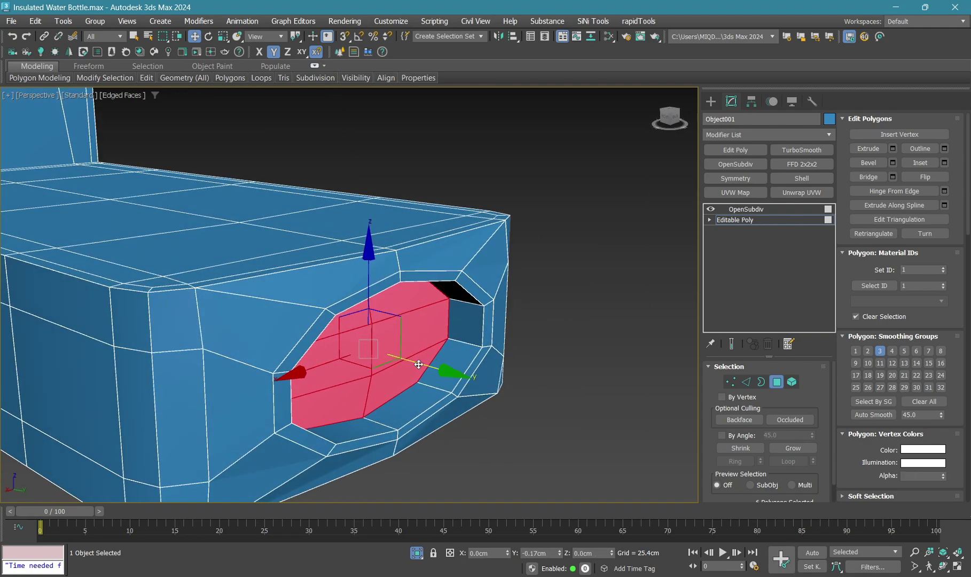
# Flatten the end cap polygons along X in the maximized side view
pyautogui.hotkey('alt', 'w')
pyautogui.hotkey('alt', 'w')
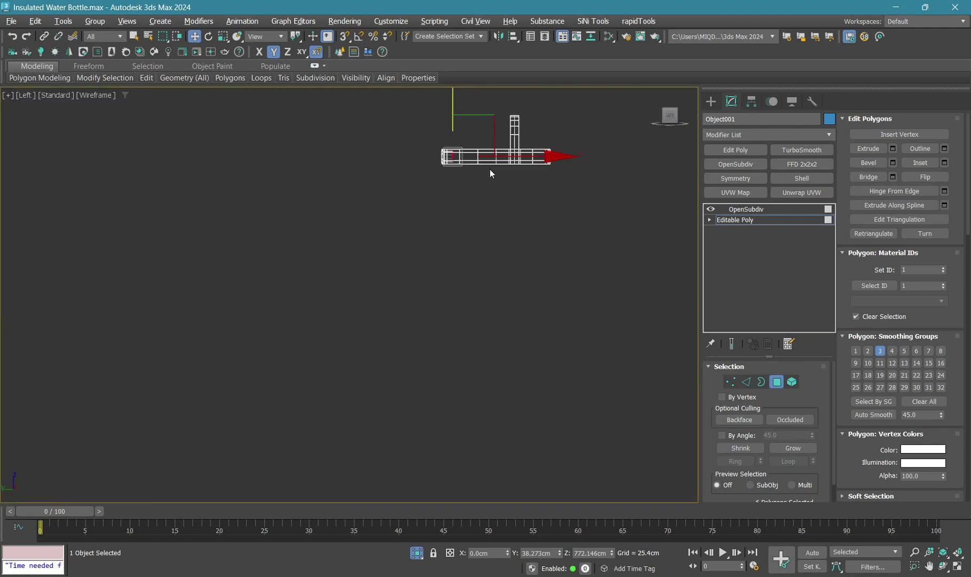
pyautogui.moveTo(490, 169); pyautogui.dragTo(407, 264, button='middle')
pyautogui.scroll(4, 406, 264)
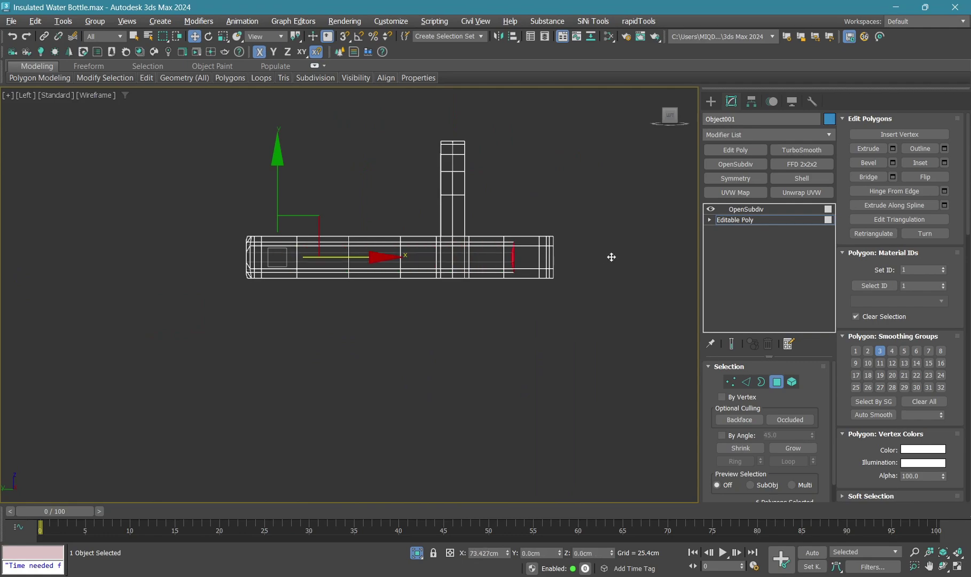
pyautogui.scroll(5, 524, 243)
pyautogui.press('r')
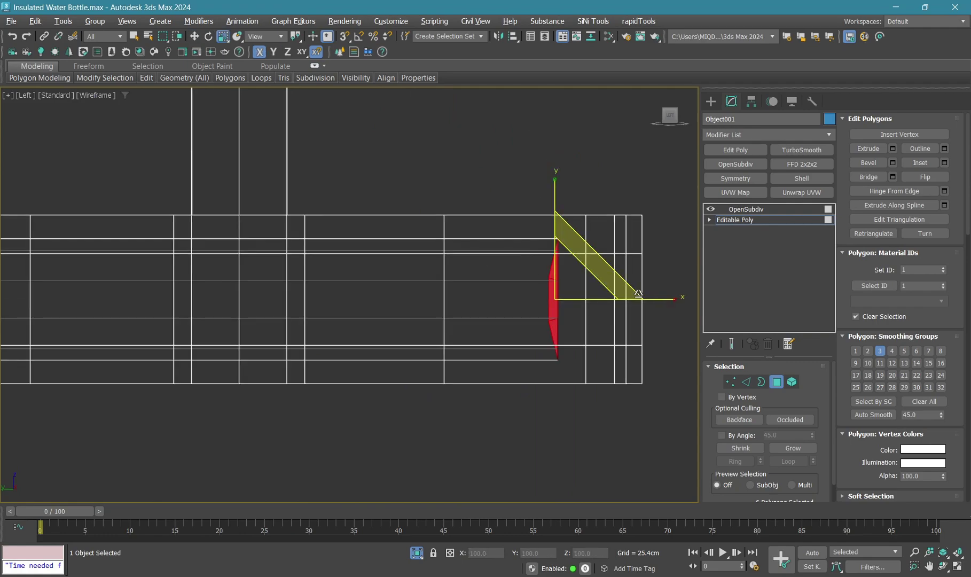
pyautogui.moveTo(661, 298); pyautogui.dragTo(605, 311, button='middle')
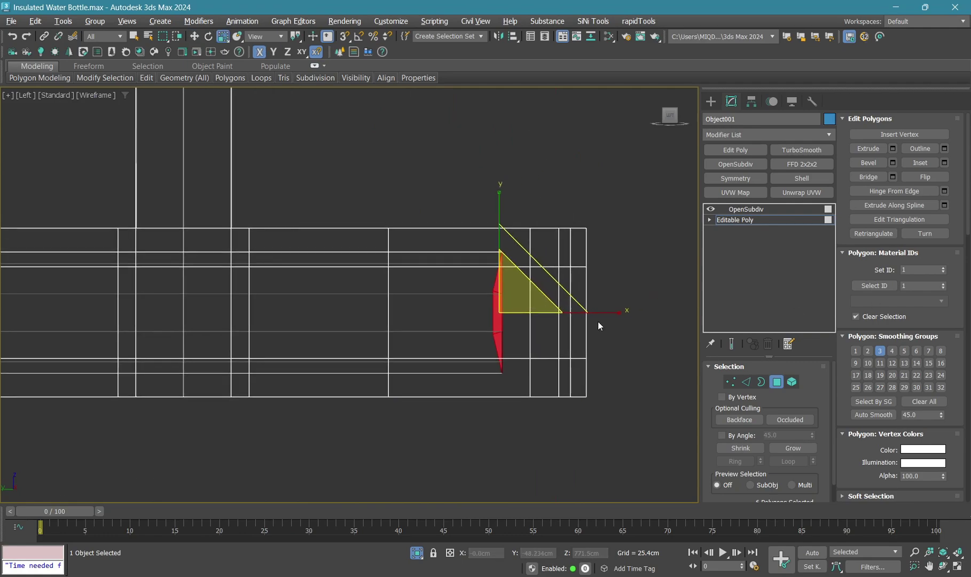
pyautogui.moveTo(615, 308); pyautogui.dragTo(966, 311)
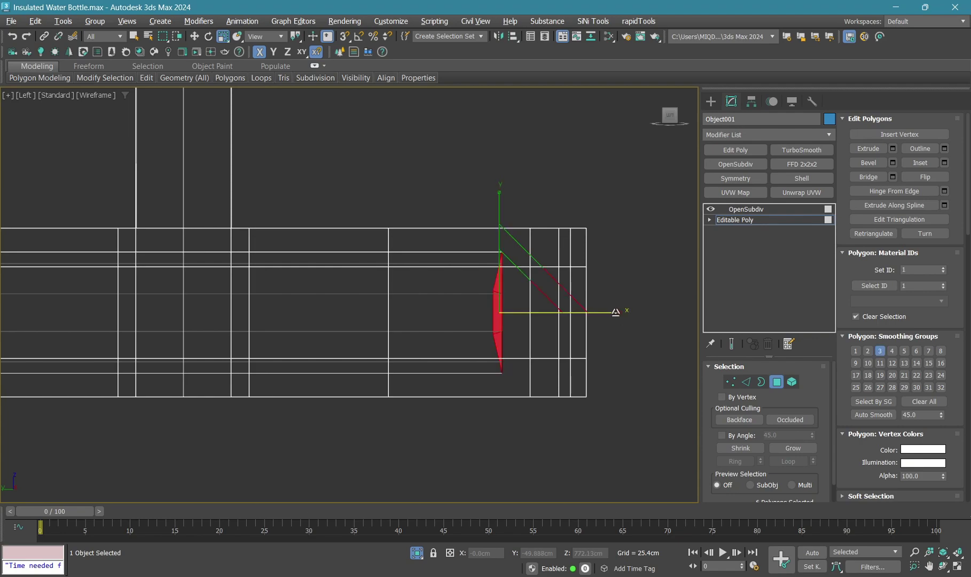
# Review the rounded opening across the quad views and the maximized Perspective view
pyautogui.hotkey('alt', 'w')
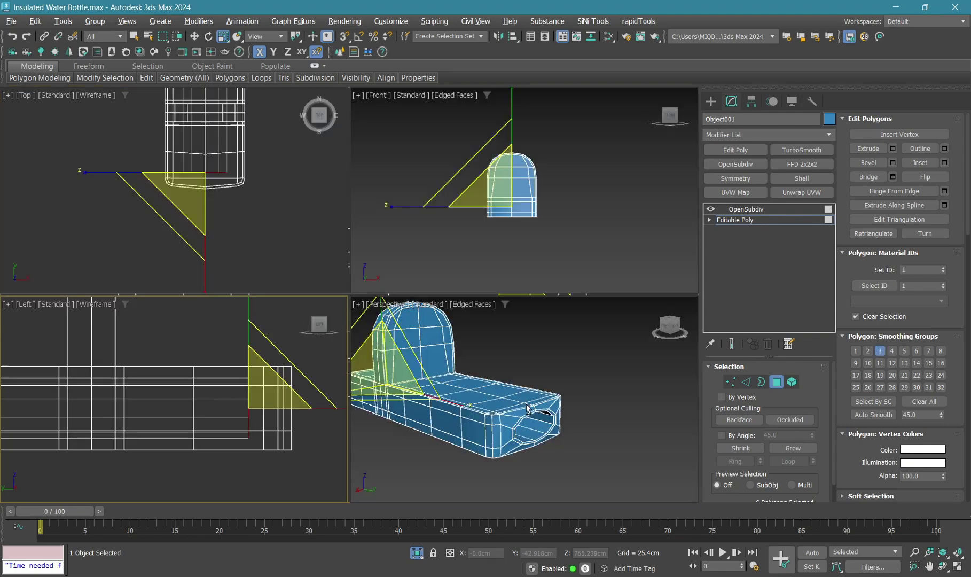
pyautogui.moveTo(320, 323); pyautogui.dragTo(297, 351)
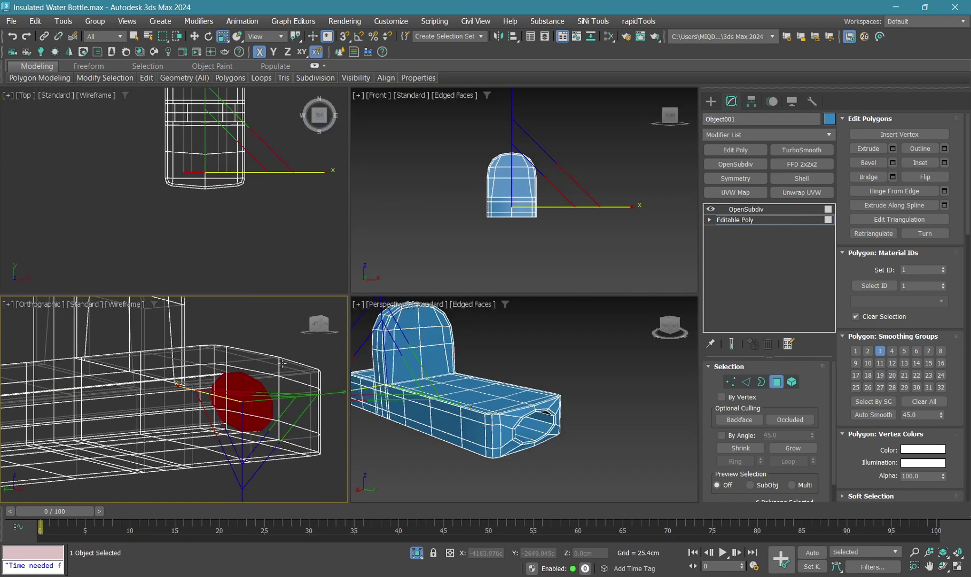
pyautogui.hotkey('alt', 'w')
pyautogui.scroll(3, 464, 291)
pyautogui.moveTo(463, 290); pyautogui.dragTo(428, 293, button='middle')
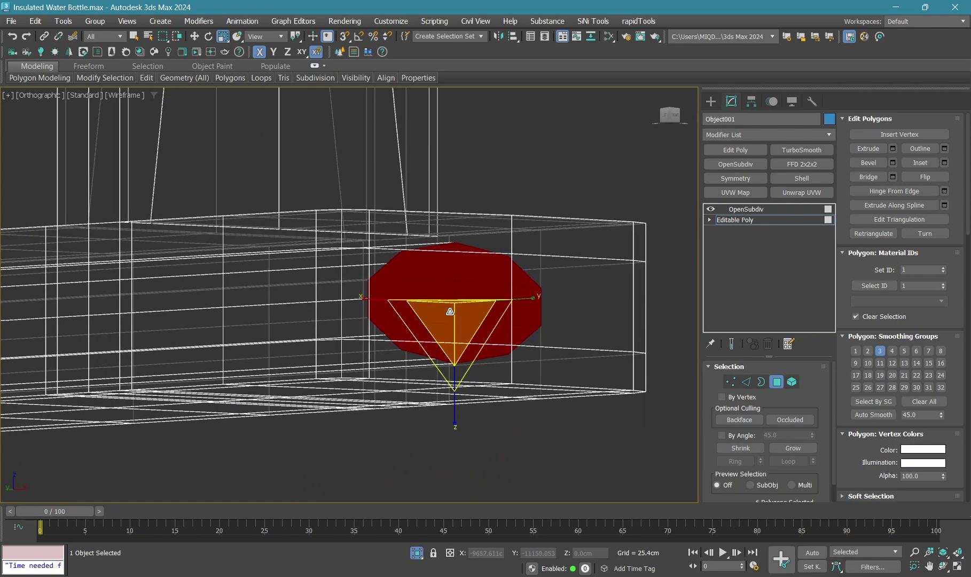
pyautogui.hotkey('alt', 'w')
pyautogui.hotkey('alt', 'w')
# Select the handle piece with edges hidden and inspect it sitting in the lid
pyautogui.click(488, 295)
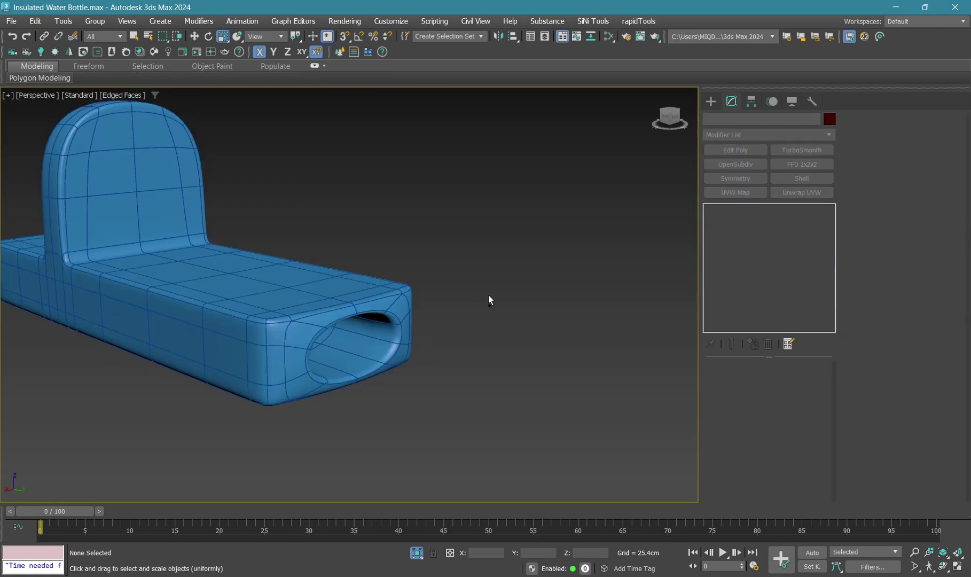
pyautogui.press('F4')
pyautogui.keyDown('alt'); pyautogui.moveTo(489, 295); pyautogui.dragTo(427, 346, button='middle'); pyautogui.keyUp('alt')
pyautogui.scroll(3, 427, 345)
pyautogui.click(428, 345)
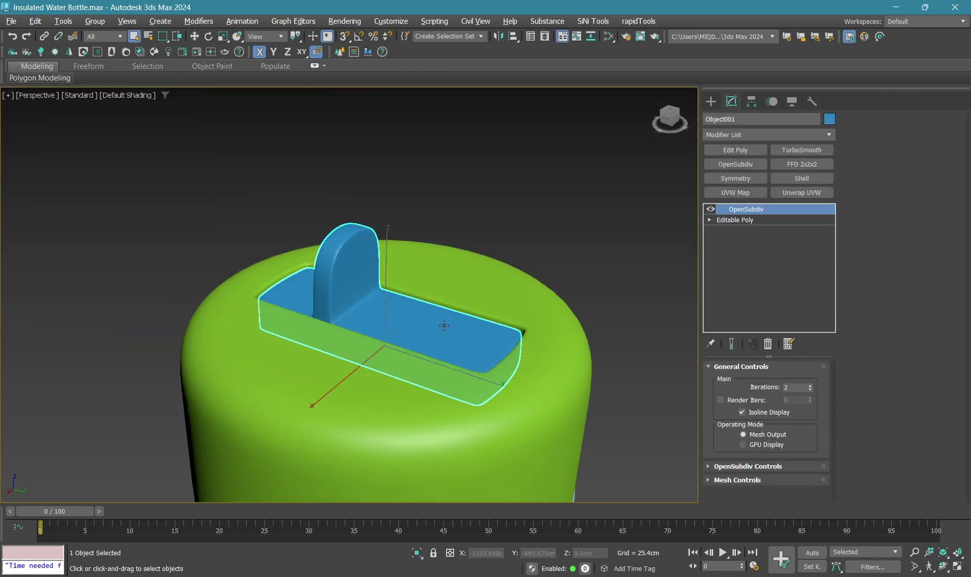
pyautogui.press('e')
pyautogui.hotkey('alt', 'w')
pyautogui.hotkey('alt', 'w')
pyautogui.scroll(-5, 411, 292)
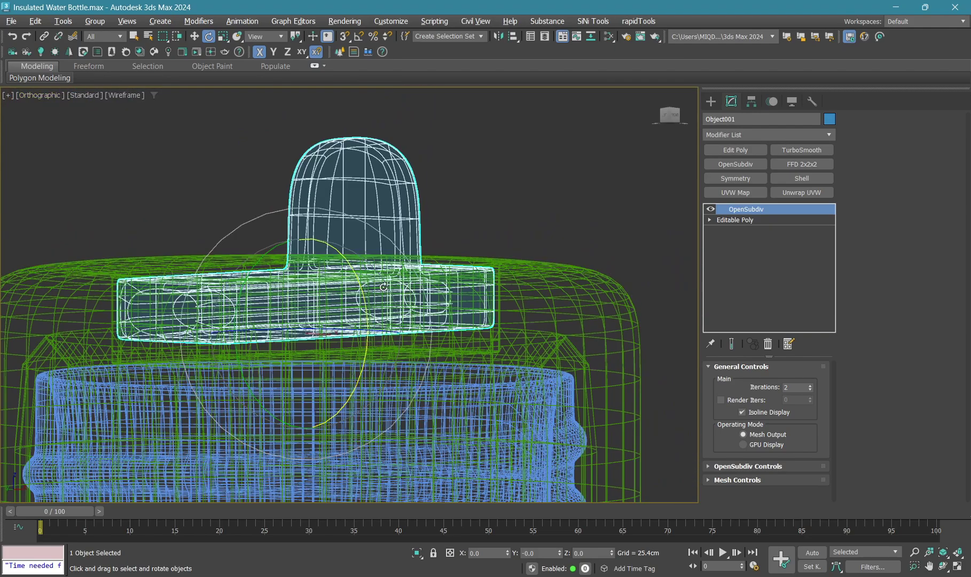
pyautogui.hotkey('alt', 'w')
pyautogui.hotkey('alt', 'w')
pyautogui.keyDown('alt'); pyautogui.moveTo(461, 313); pyautogui.dragTo(458, 310, button='middle'); pyautogui.keyUp('alt')
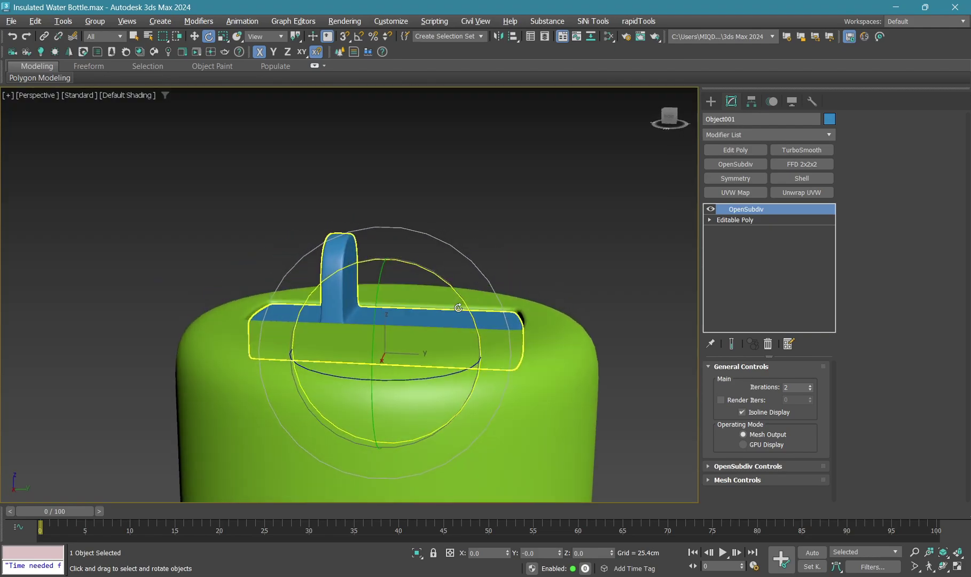
# Isolate the handle to inspect it, then frame it in the Left view
pyautogui.hotkey('alt', 'q')
pyautogui.keyDown('alt'); pyautogui.moveTo(404, 273); pyautogui.dragTo(403, 252, button='middle'); pyautogui.keyUp('alt')
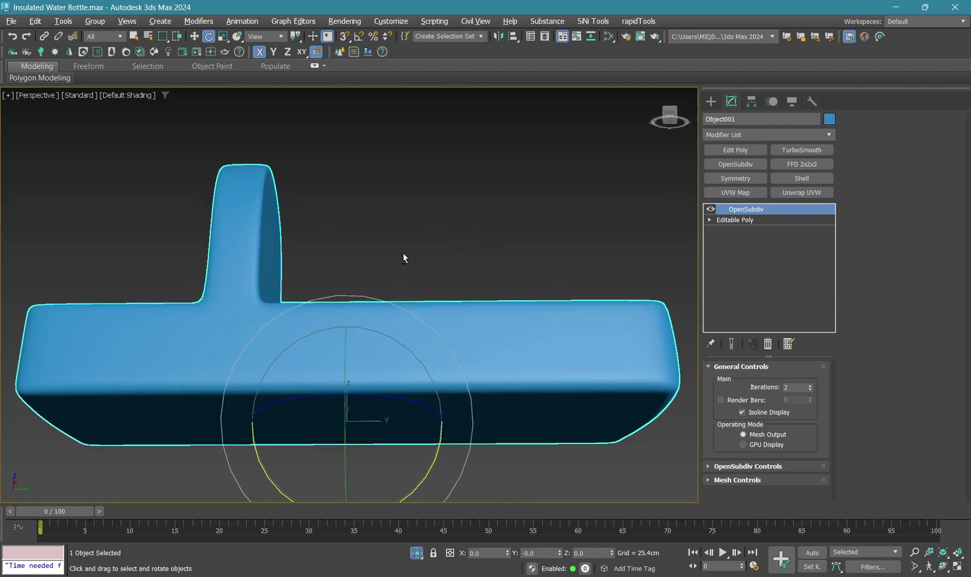
pyautogui.hotkey('alt', 'q')
pyautogui.hotkey('alt', 'w')
pyautogui.hotkey('alt', 'w')
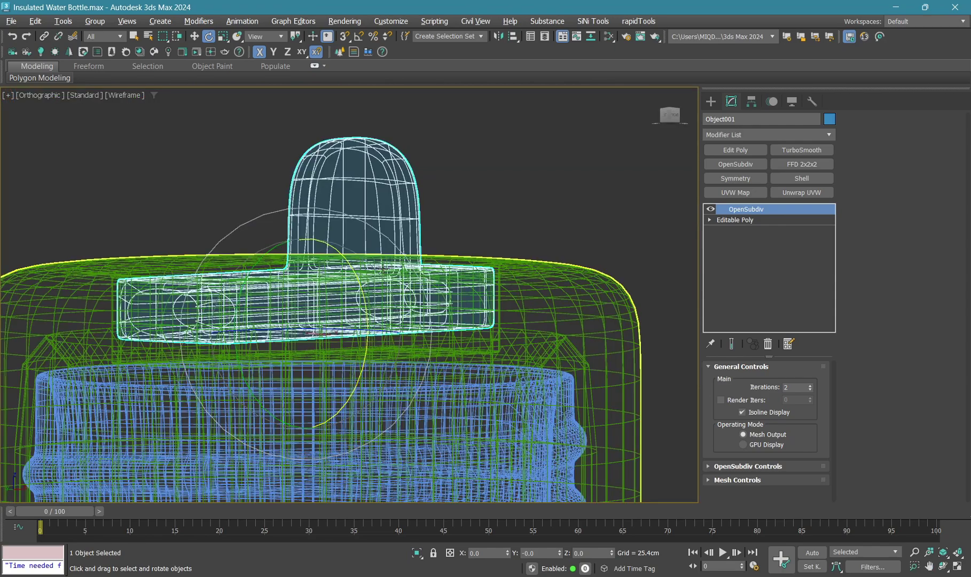
pyautogui.press('l')
pyautogui.scroll(5, 385, 270)
pyautogui.scroll(1, 385, 271)
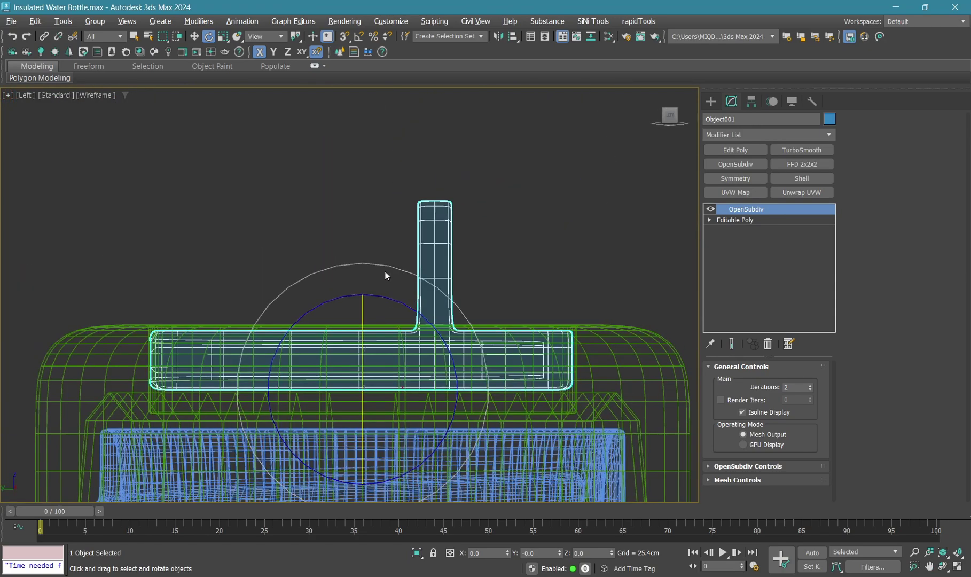
pyautogui.moveTo(439, 289); pyautogui.dragTo(391, 281, button='middle')
# Snap the handle's pivot to the base of the upright tab with snapping on
pyautogui.press('w')
pyautogui.press('s')
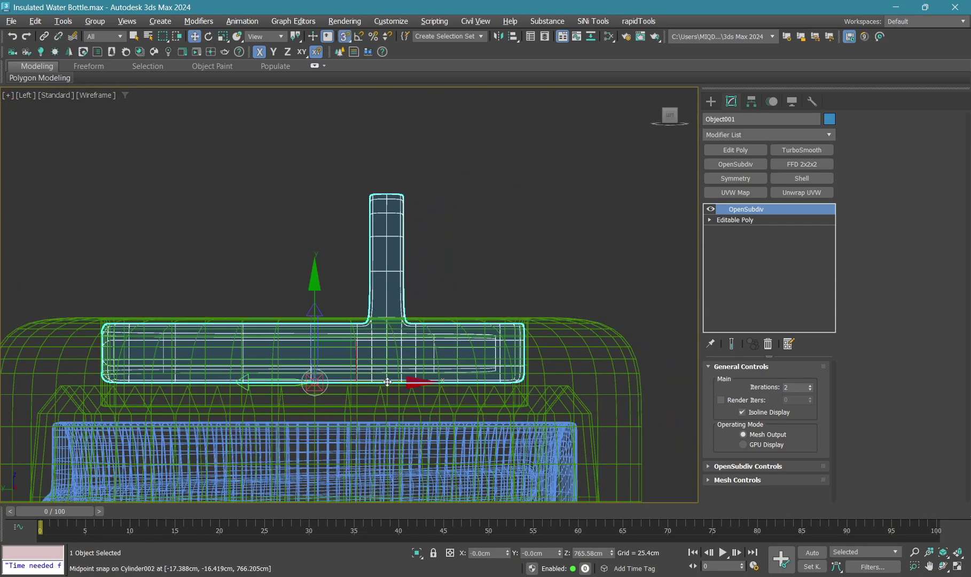
pyautogui.hotkey('alt', 'q')
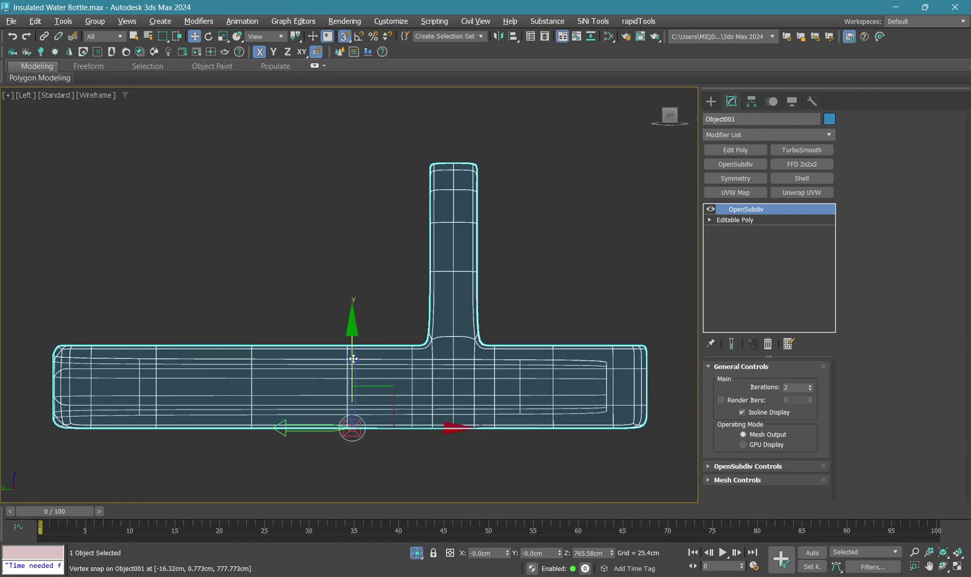
pyautogui.moveTo(353, 340); pyautogui.dragTo(446, 384)
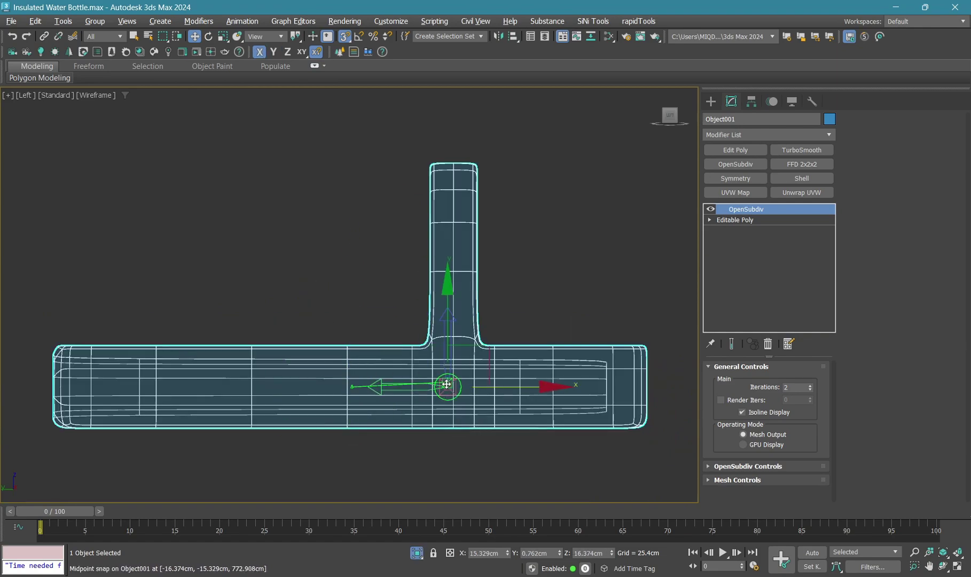
pyautogui.hotkey('alt', 'w')
pyautogui.hotkey('alt', 'q')
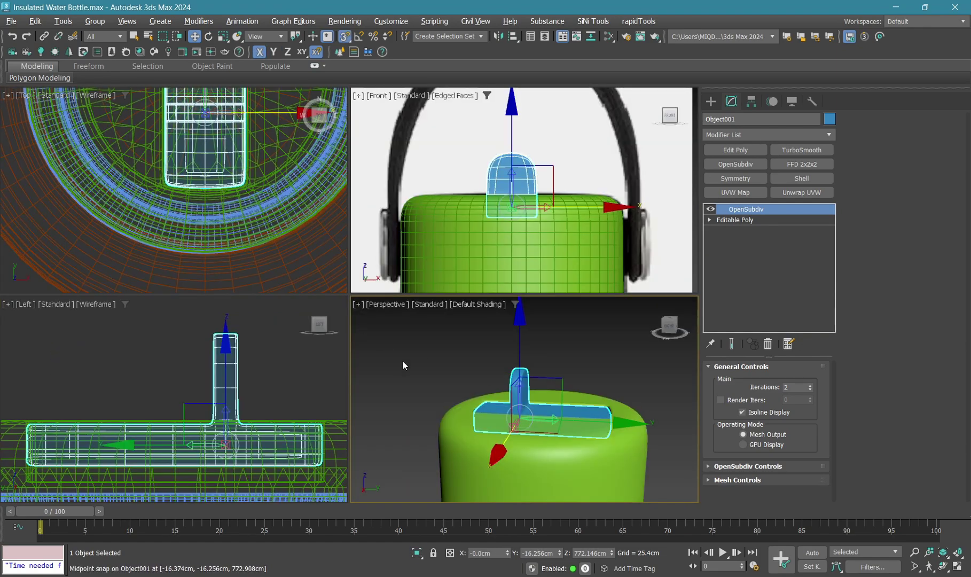
pyautogui.hotkey('alt', 'w')
pyautogui.keyDown('alt'); pyautogui.moveTo(375, 348); pyautogui.dragTo(323, 289, button='middle'); pyautogui.keyUp('alt')
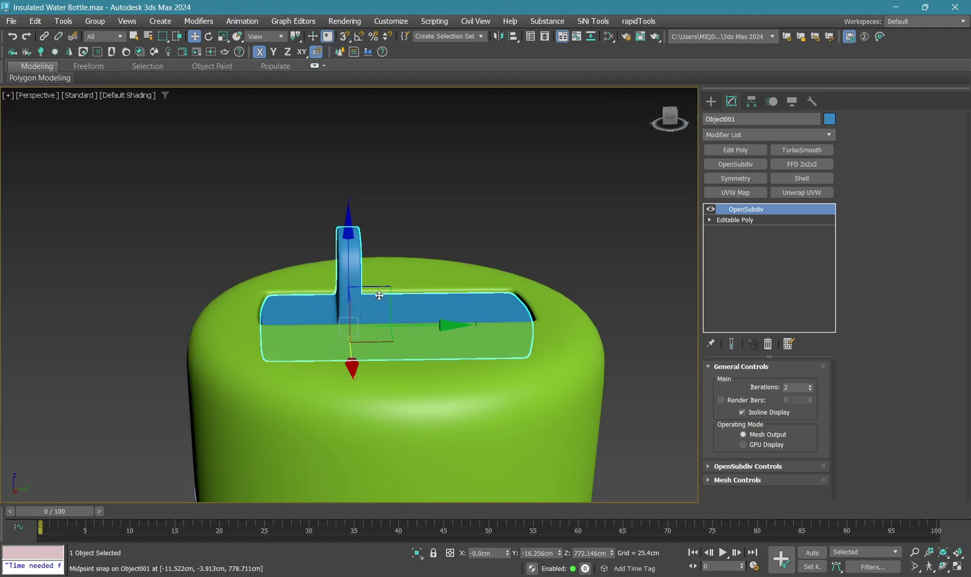
# Test-rotate the handle, slide the pivot to its end, swing it about X, then undo
pyautogui.press('e')
pyautogui.moveTo(394, 247); pyautogui.dragTo(396, 294)
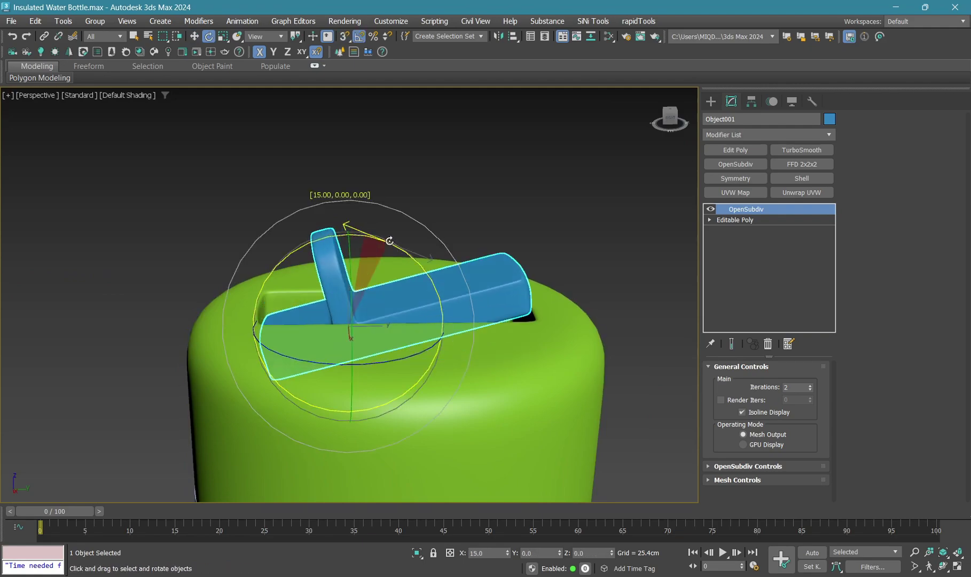
pyautogui.press('w')
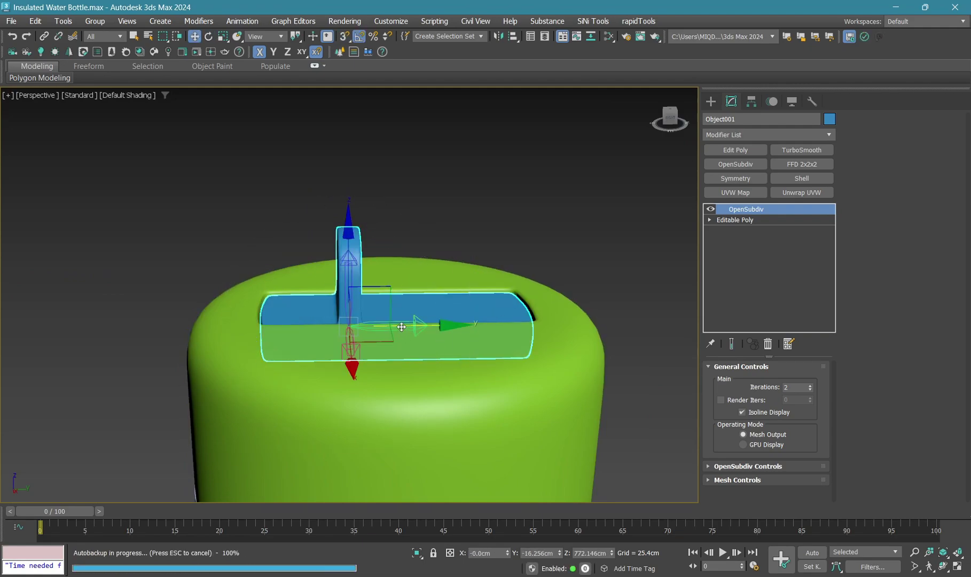
pyautogui.moveTo(399, 326); pyautogui.dragTo(361, 319)
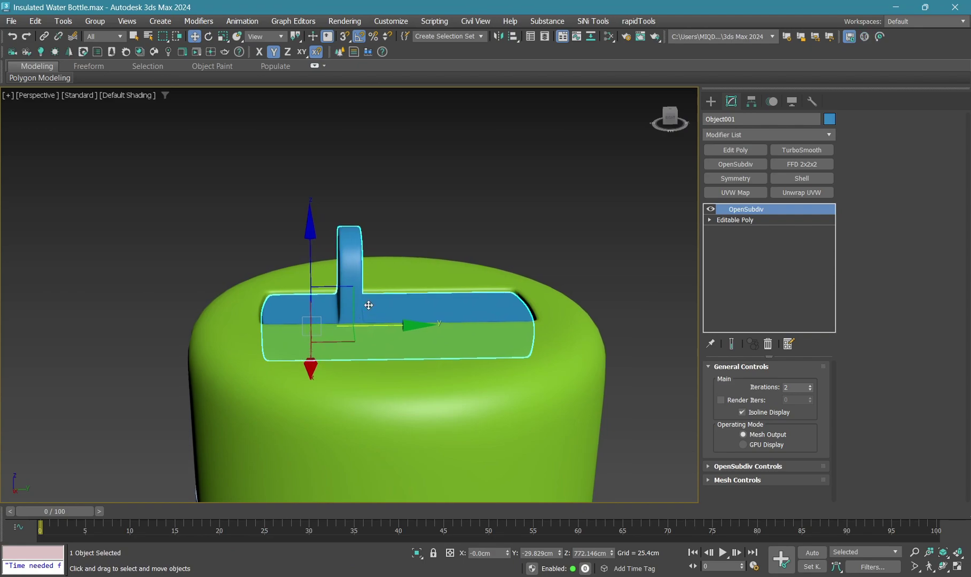
pyautogui.press('e')
pyautogui.moveTo(343, 242)
pyautogui.mouseDown()
pyautogui.moveTo(326, 231)
pyautogui.moveTo(349, 246)
pyautogui.mouseUp()
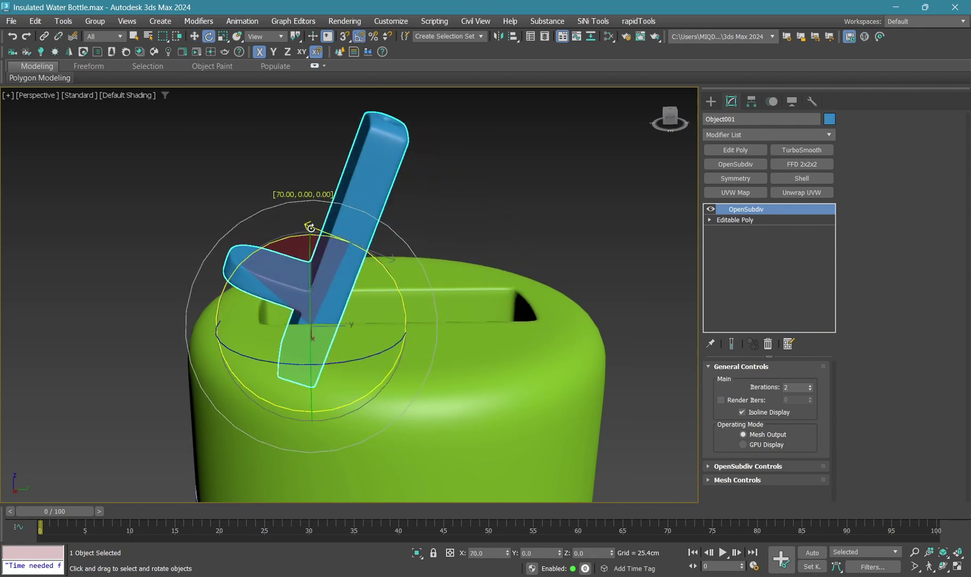
pyautogui.keyDown('alt'); pyautogui.moveTo(349, 247); pyautogui.dragTo(458, 228, button='middle'); pyautogui.keyUp('alt')
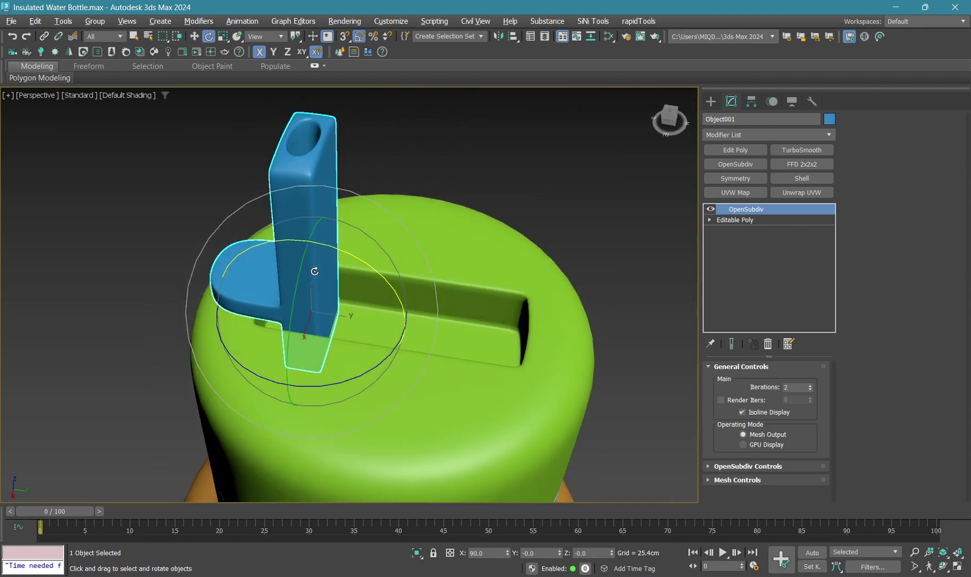
pyautogui.hotkey('ctrl', 'z')
# Draw a cylinder beside the lid in the Front view and rotate it 90° edge-on
pyautogui.hotkey('alt', 'w')
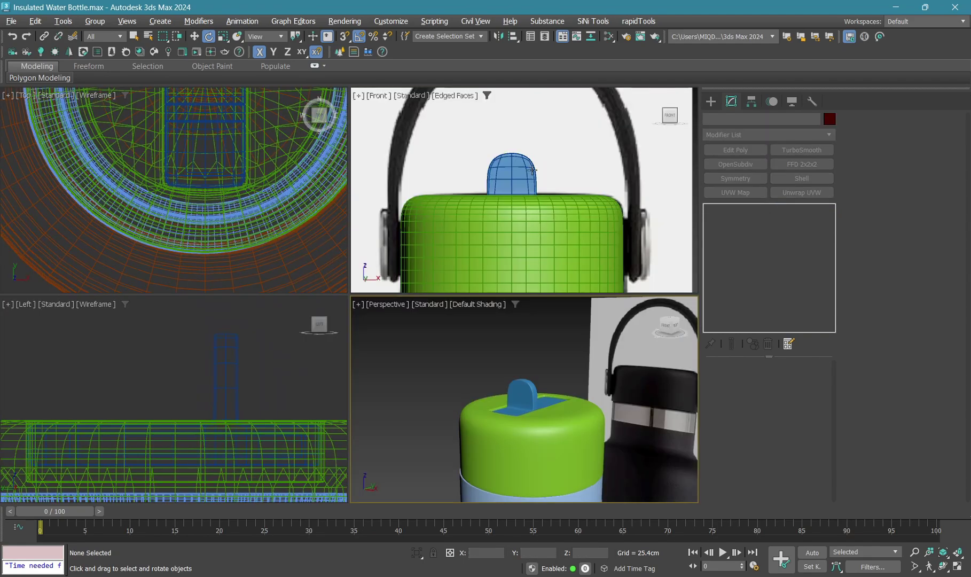
pyautogui.click(572, 256)
pyautogui.hotkey('alt', 'w')
pyautogui.moveTo(572, 256); pyautogui.dragTo(431, 256, button='middle')
pyautogui.click(711, 100)
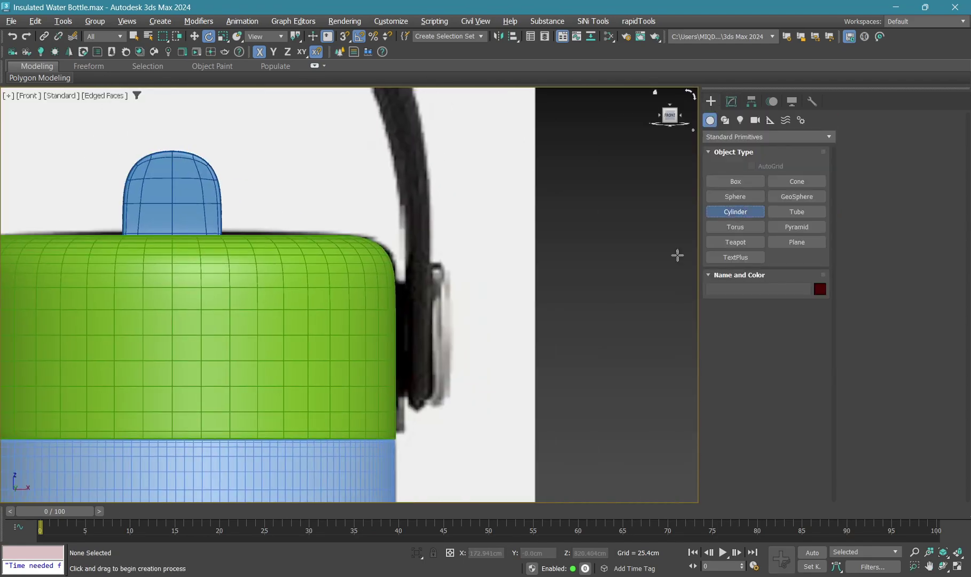
pyautogui.moveTo(436, 331); pyautogui.dragTo(457, 397)
pyautogui.press('e')
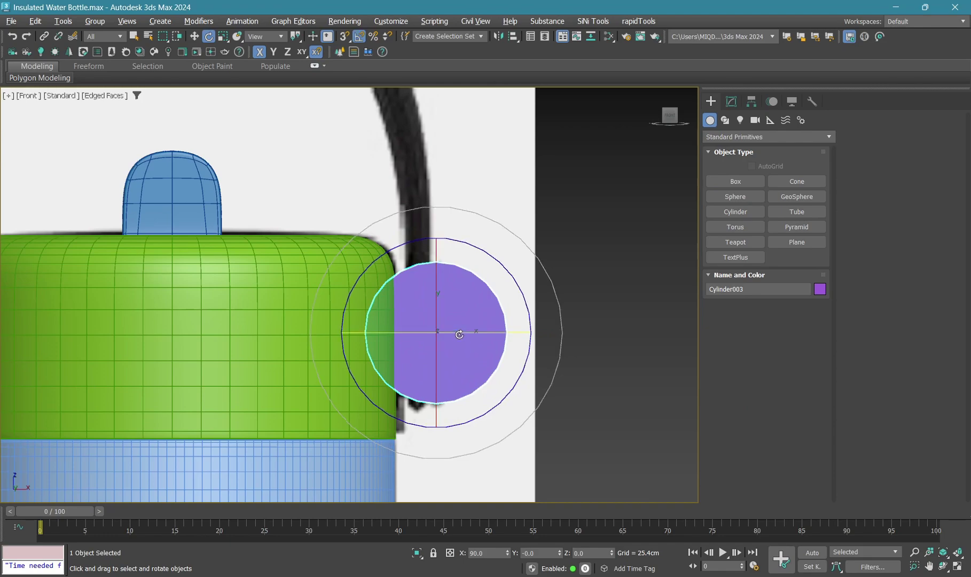
pyautogui.moveTo(460, 334); pyautogui.dragTo(502, 334)
# Give the disc 36 sides, add Edit Poly and select its outer cap polygon
pyautogui.press('w')
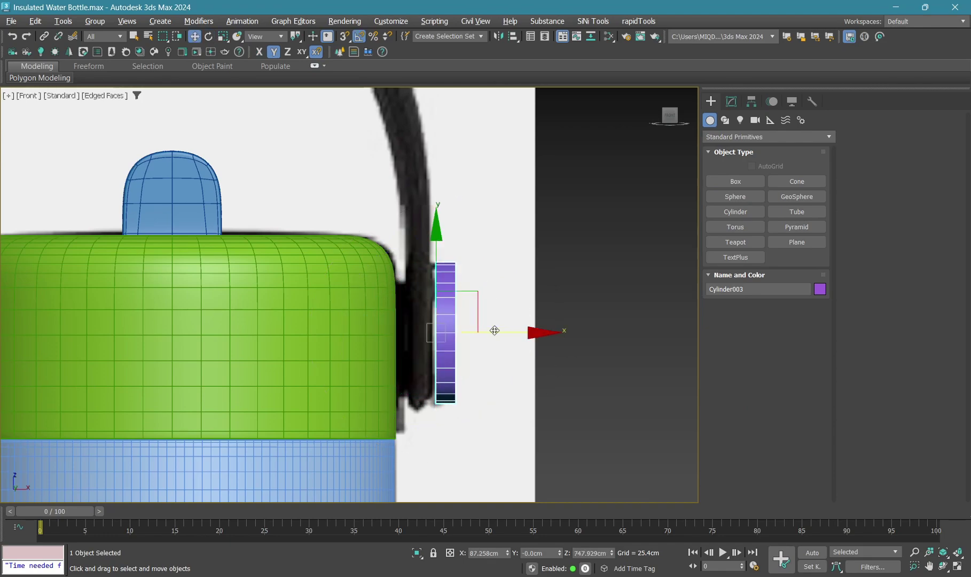
pyautogui.press('p')
pyautogui.press('z')
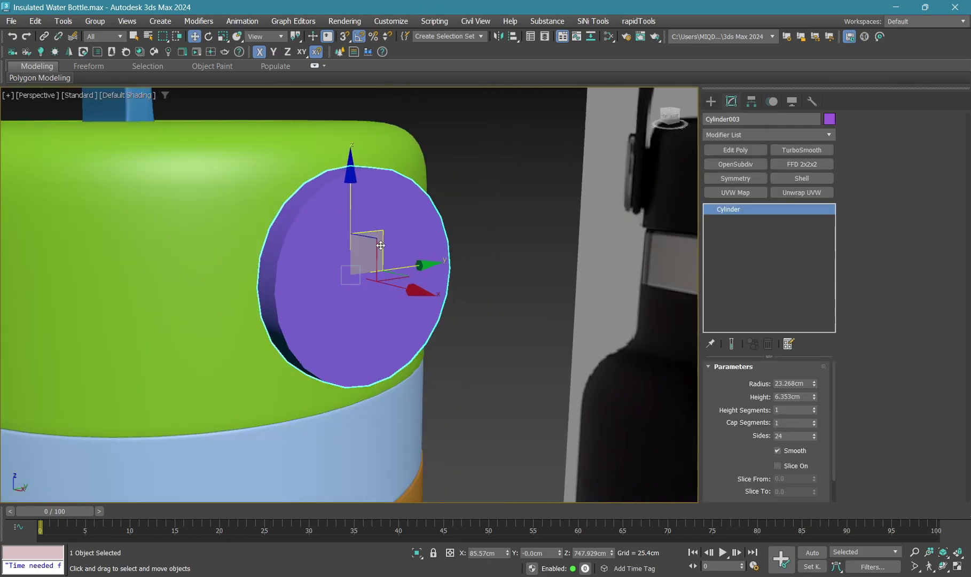
pyautogui.press('F4')
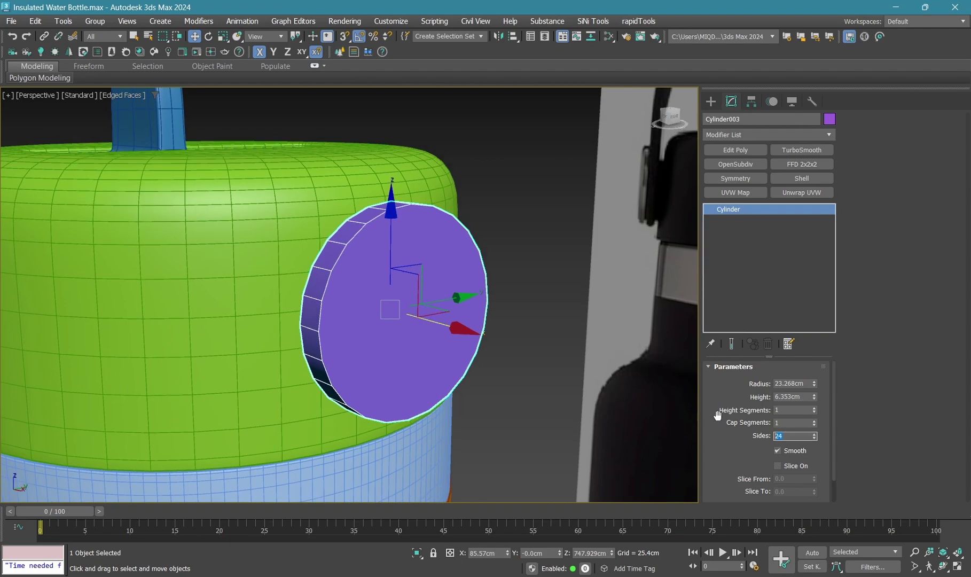
pyautogui.write('36')
pyautogui.press('Return')
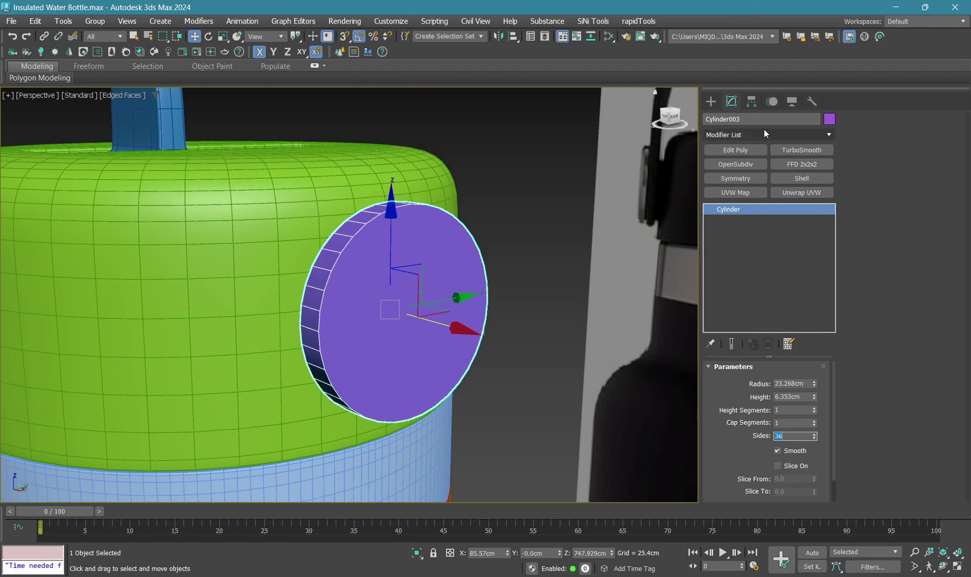
pyautogui.click(735, 150)
pyautogui.press('4')
pyautogui.click(406, 302)
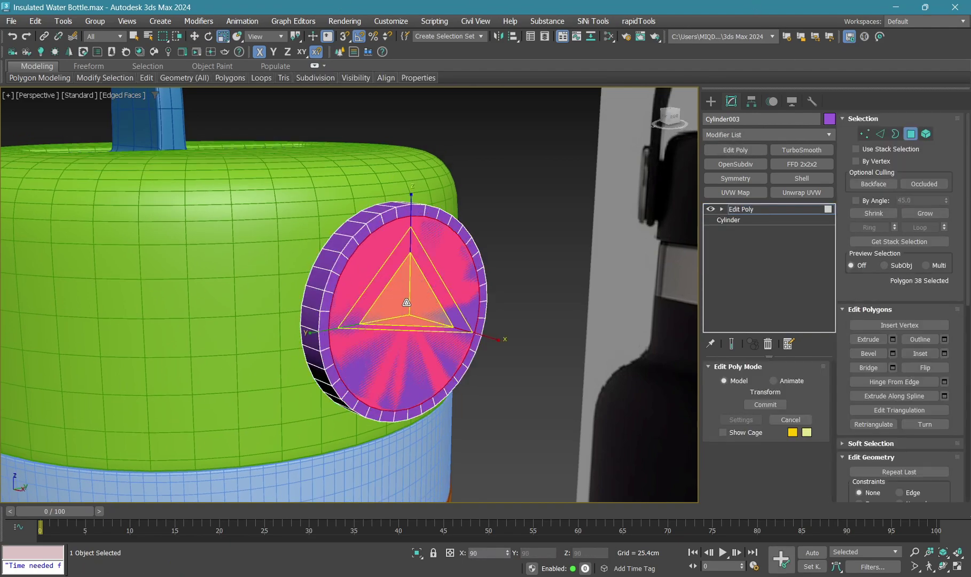
# Inset the disc's cap, delete the inner face and cap the resulting hole
pyautogui.moveTo(406, 303); pyautogui.dragTo(411, 286)
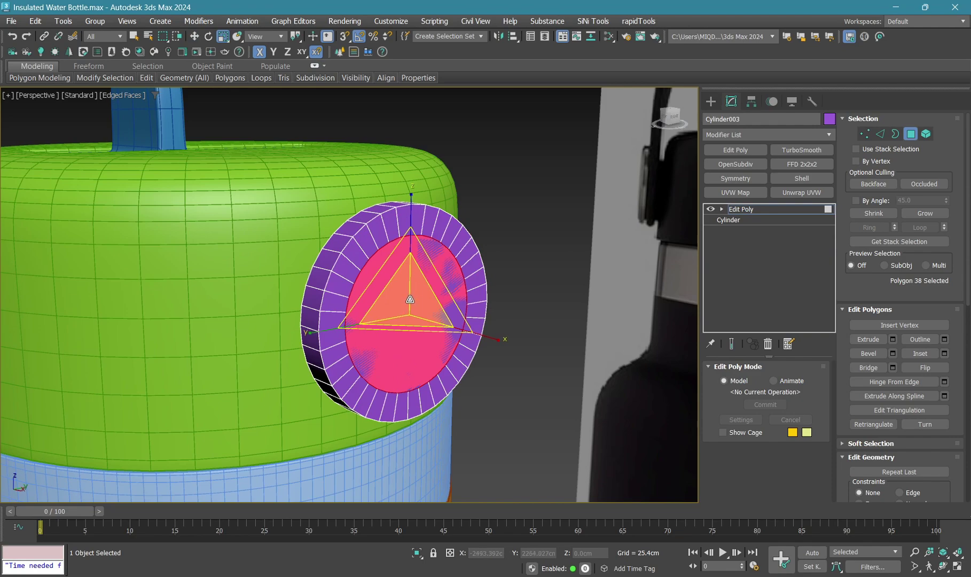
pyautogui.press('Delete')
pyautogui.press('1')
pyautogui.click(412, 228)
pyautogui.moveTo(413, 228)
pyautogui.keyDown('alt'); pyautogui.mouseDown(button='middle')
pyautogui.moveTo(392, 227)
pyautogui.moveTo(489, 224)
pyautogui.mouseUp(button='middle'); pyautogui.keyUp('alt')
pyautogui.press('r')
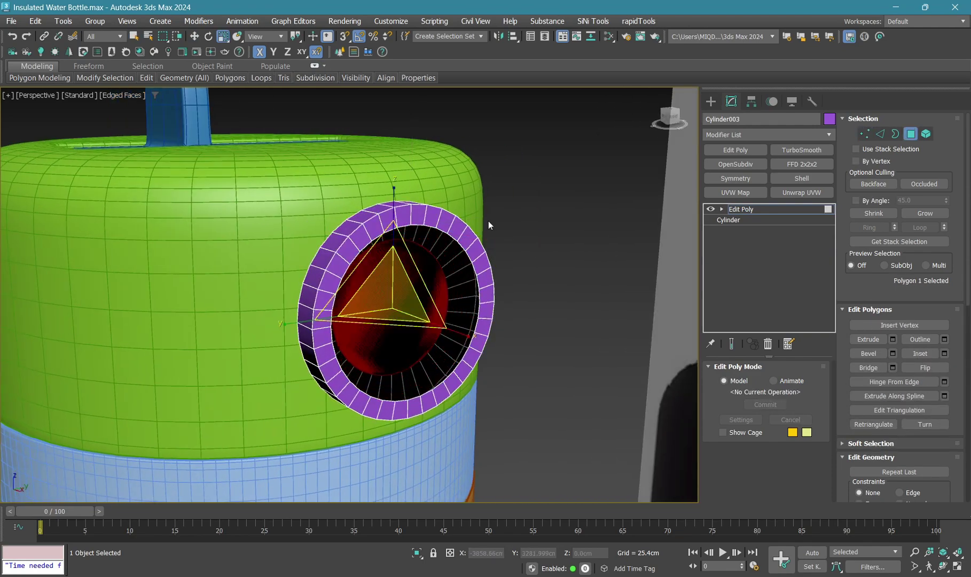
# Push the inner face toward the lid as a tube in the Front view
pyautogui.press('f')
pyautogui.press('w')
pyautogui.keyDown('shift'); pyautogui.moveTo(505, 331); pyautogui.dragTo(455, 325); pyautogui.keyUp('shift')
pyautogui.hotkey('alt', 'w')
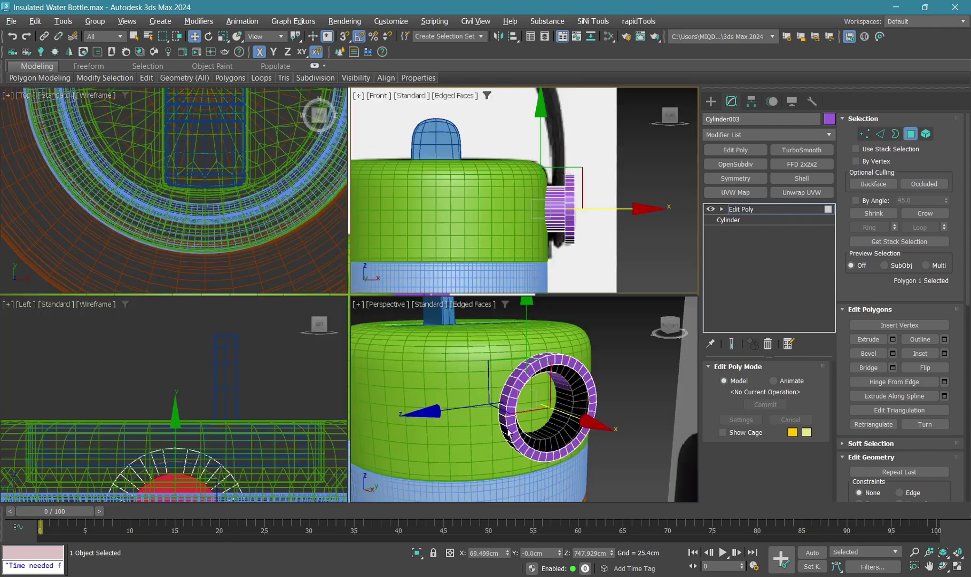
pyautogui.hotkey('alt', 'w')
pyautogui.keyDown('alt'); pyautogui.moveTo(421, 228); pyautogui.dragTo(406, 227, button='middle'); pyautogui.keyUp('alt')
# Convert the ring to Editable Poly and fill its hole
pyautogui.press('1')
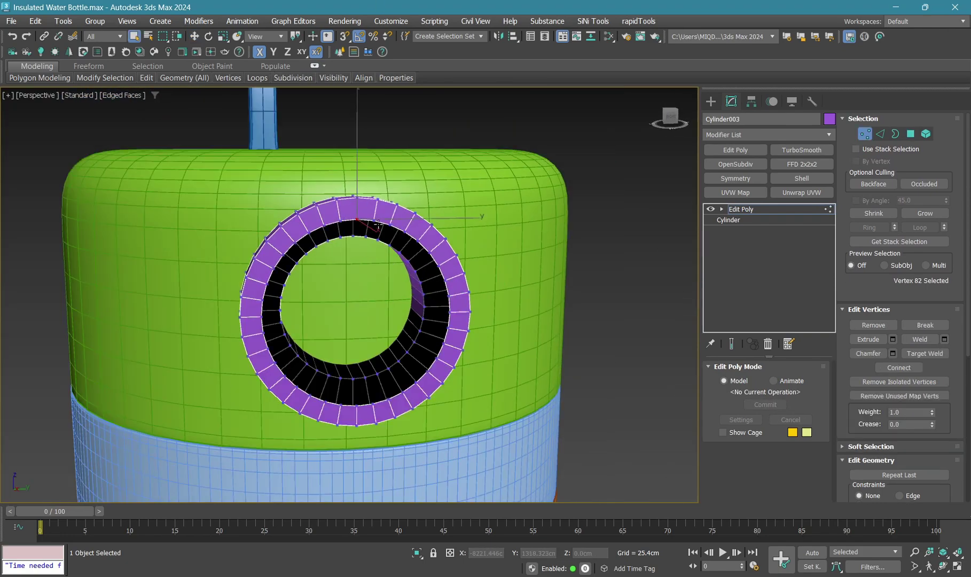
pyautogui.scroll(3, 396, 224)
pyautogui.rightClick(445, 208)
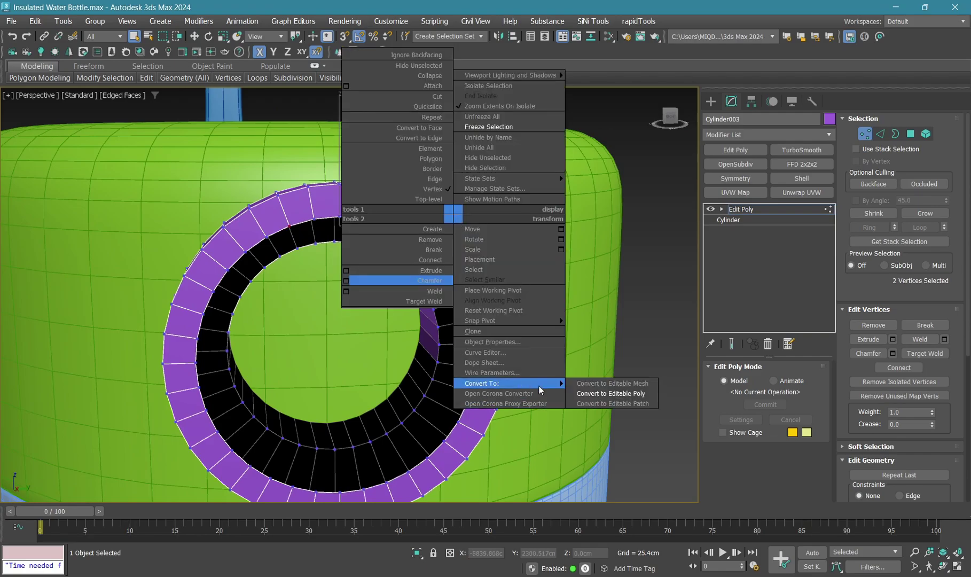
pyautogui.click(611, 394)
pyautogui.scroll(-3, 411, 268)
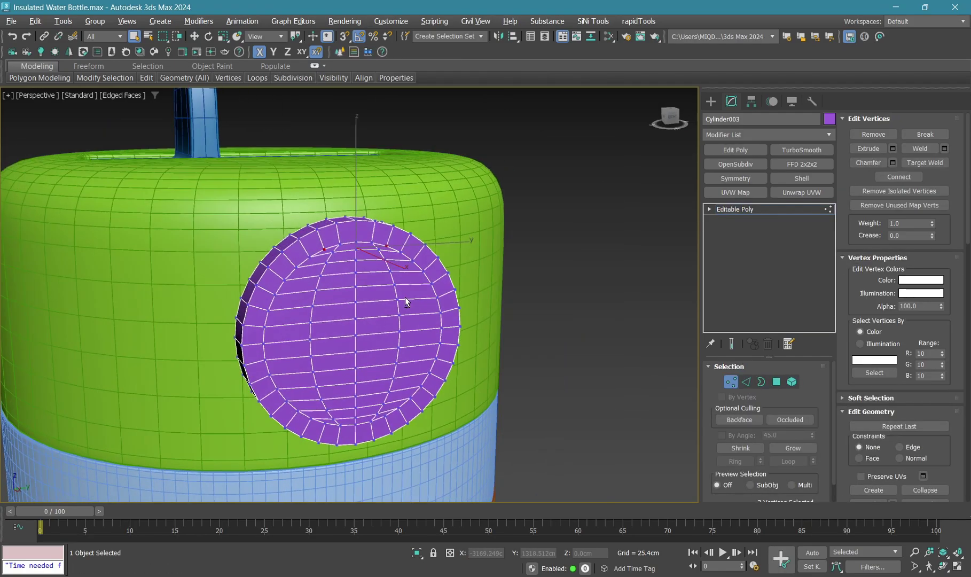
pyautogui.press('4')
pyautogui.moveTo(401, 301)
pyautogui.keyDown('alt'); pyautogui.mouseDown(button='middle')
pyautogui.moveTo(350, 318)
pyautogui.moveTo(226, 246)
pyautogui.mouseUp(button='middle'); pyautogui.keyUp('alt')
# Clear the cap's polygon selection and switch to Edge mode in wireframe display
pyautogui.press('r')
pyautogui.press('F3')
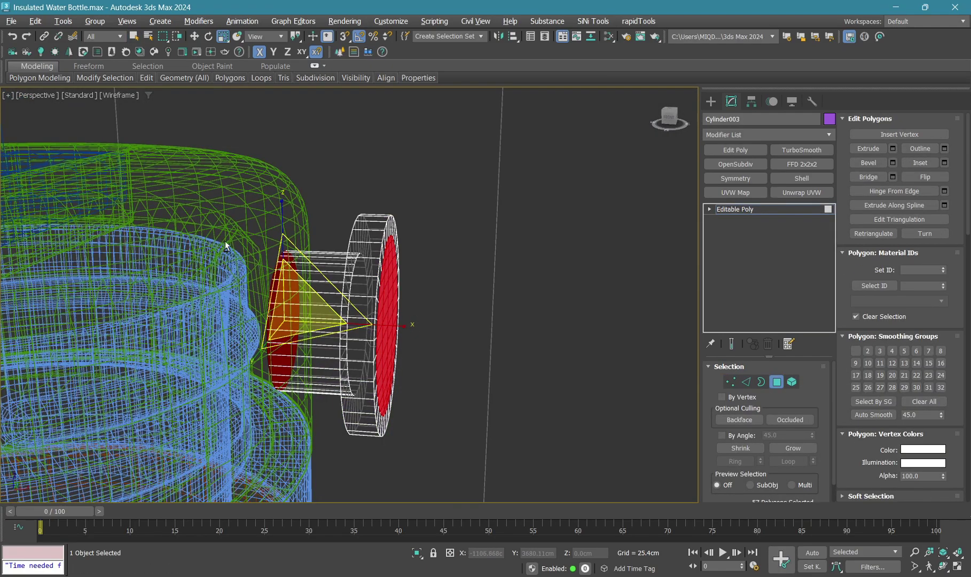
pyautogui.moveTo(308, 416)
pyautogui.keyDown('alt'); pyautogui.mouseDown(button='middle')
pyautogui.moveTo(275, 411)
pyautogui.moveTo(424, 317)
pyautogui.moveTo(315, 296)
pyautogui.moveTo(480, 242)
pyautogui.mouseUp(button='middle'); pyautogui.keyUp('alt')
pyautogui.press('F3')
pyautogui.press('F3')
pyautogui.click(315, 296)
pyautogui.press('F3')
pyautogui.scroll(3, 363, 223)
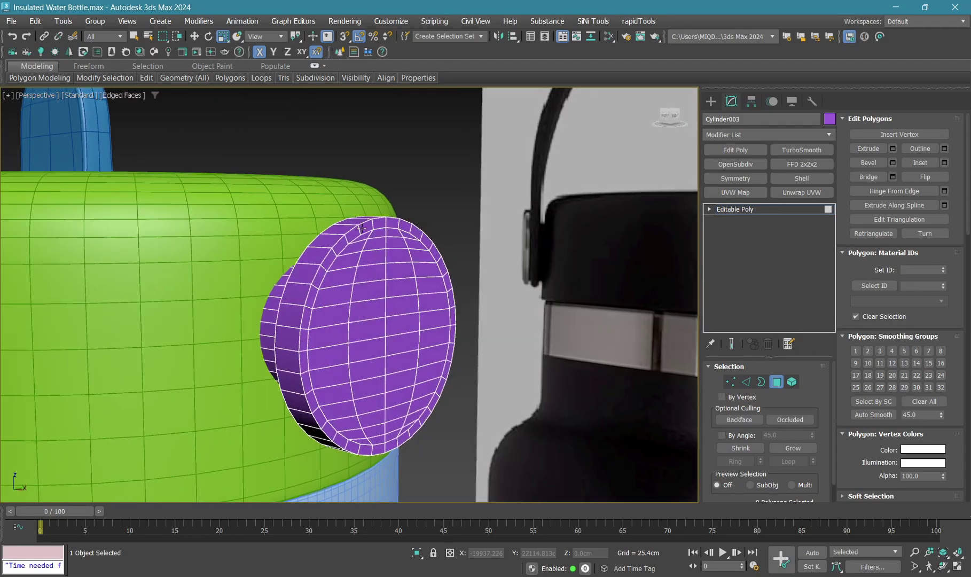
pyautogui.press('2')
# Chamfer the rim edges by 1.222cm using Apply and Continue, then OK
pyautogui.rightClick(478, 240)
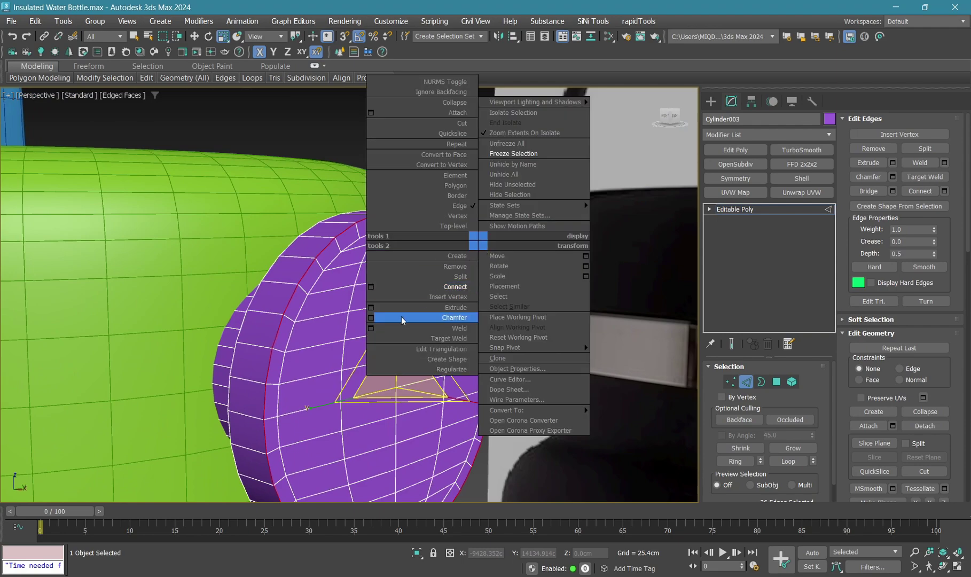
pyautogui.click(371, 318)
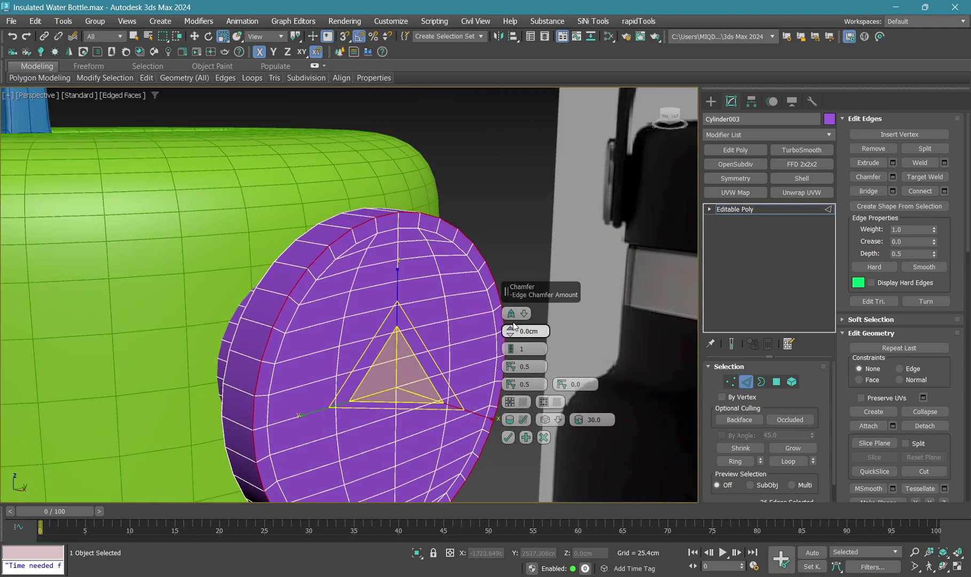
pyautogui.moveTo(512, 326); pyautogui.dragTo(514, 304)
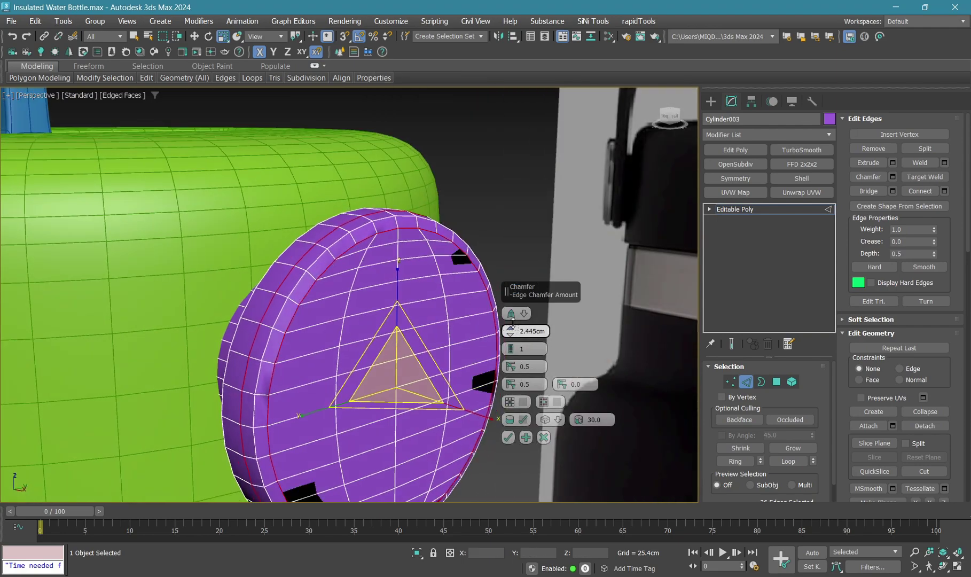
pyautogui.click(525, 437)
pyautogui.click(543, 437)
# Mirror the hinge cap across X as an Instance using the lid's coordinate system
pyautogui.press('f')
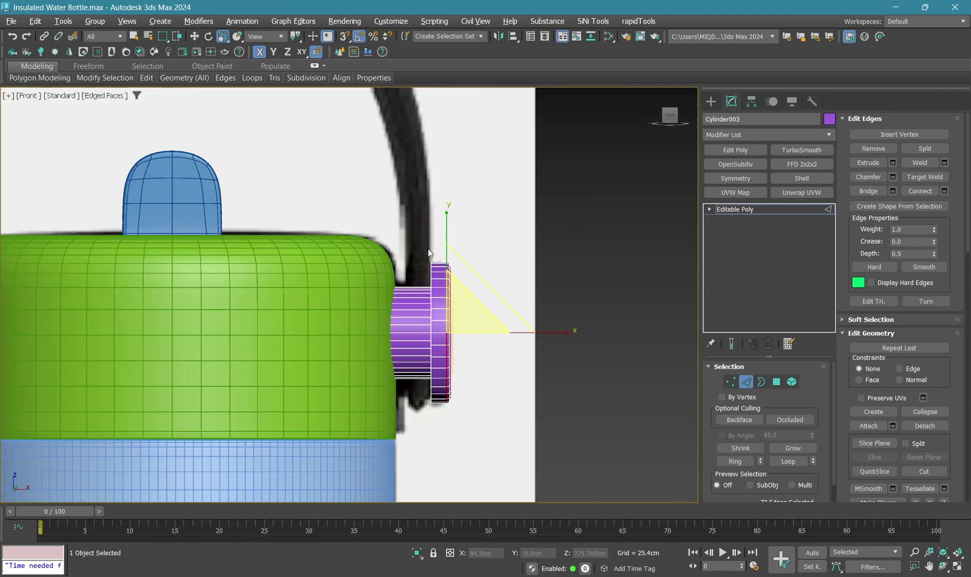
pyautogui.press('1')
pyautogui.press('1')
pyautogui.press('w')
pyautogui.scroll(-3, 440, 283)
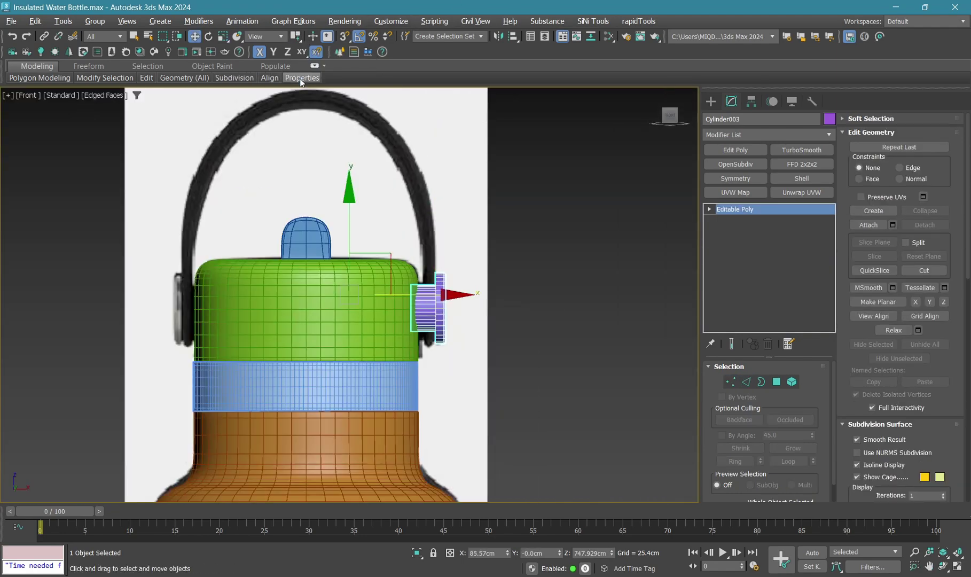
pyautogui.click(273, 137)
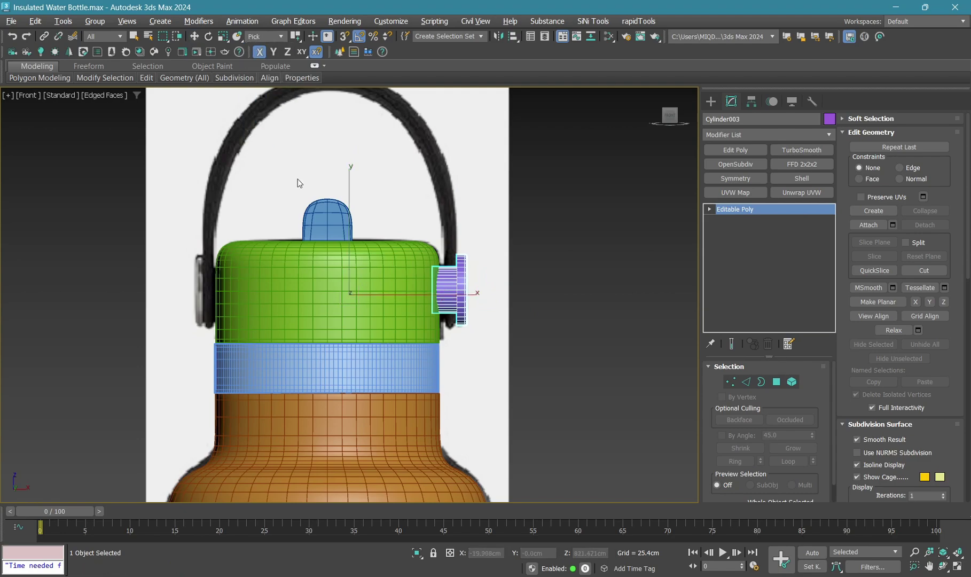
pyautogui.click(500, 41)
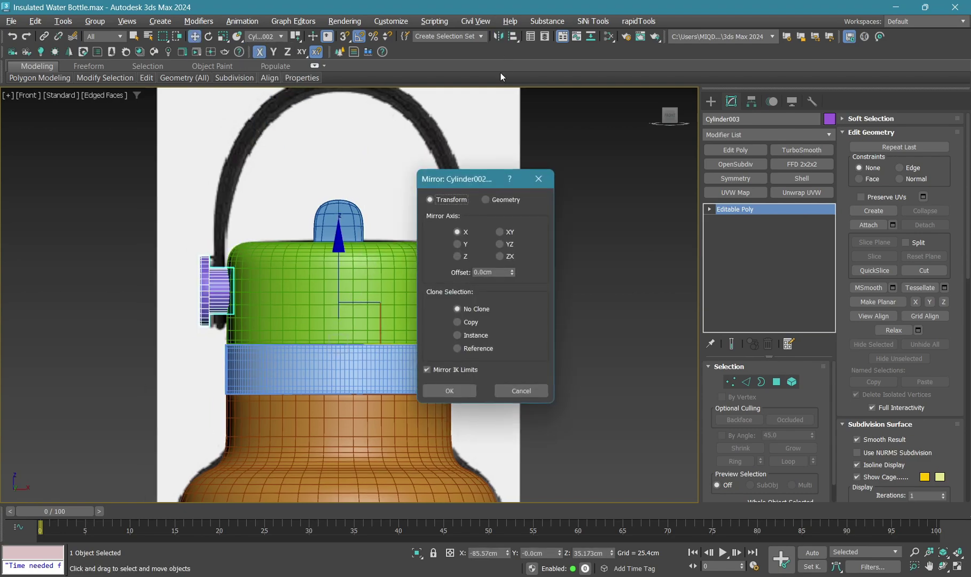
pyautogui.click(449, 391)
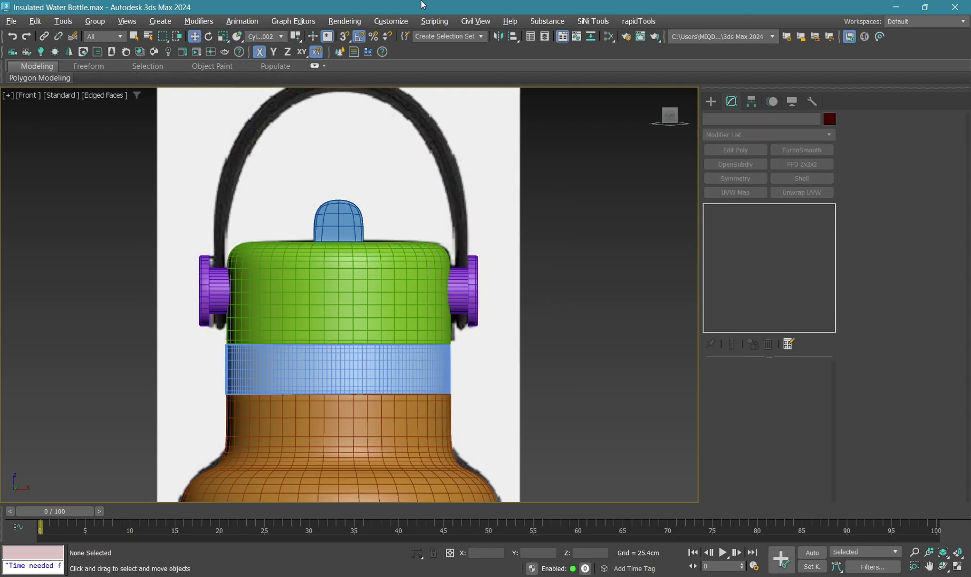
pyautogui.moveTo(521, 247); pyautogui.dragTo(513, 269, button='middle')
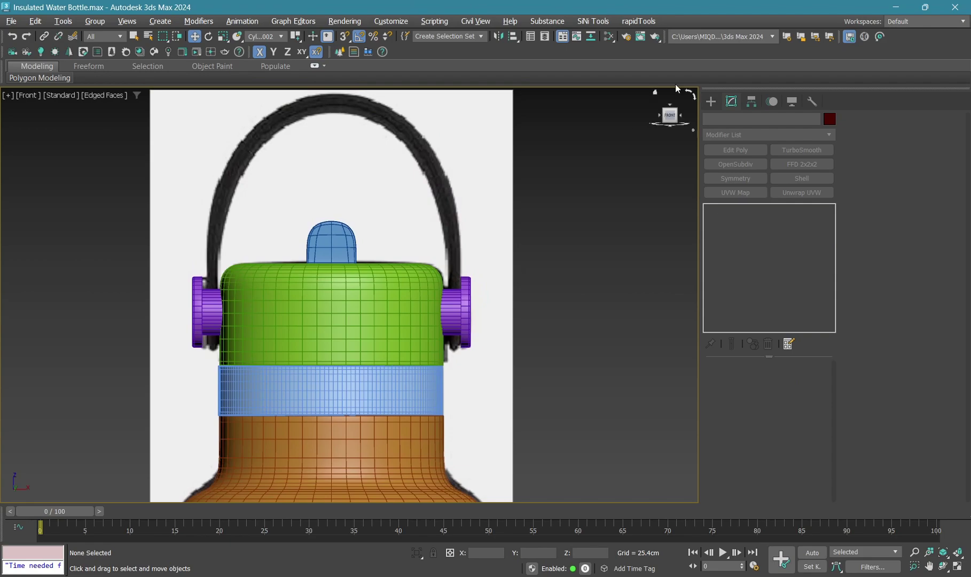
# Draw a large circle spline over the handle outline in the front view
pyautogui.click(712, 101)
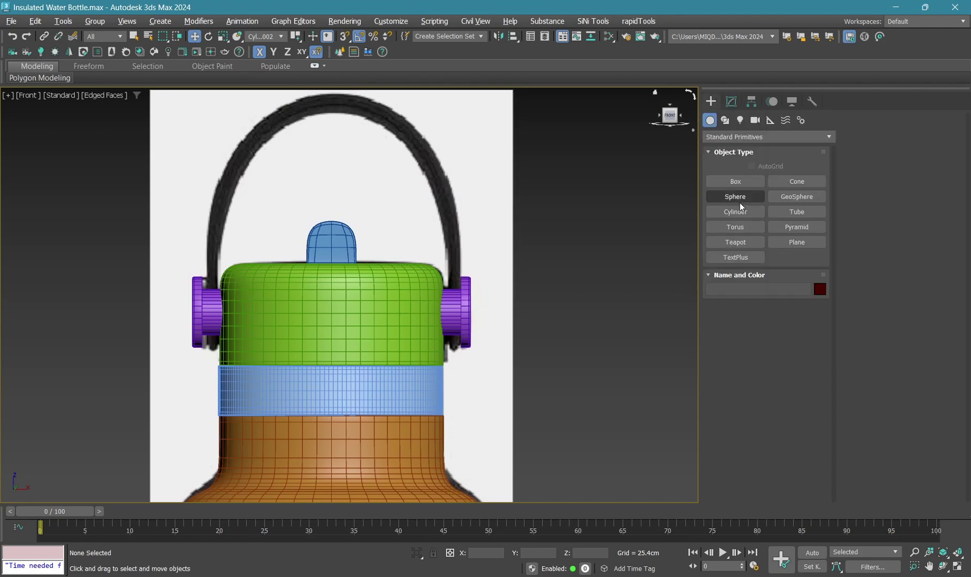
pyautogui.click(724, 119)
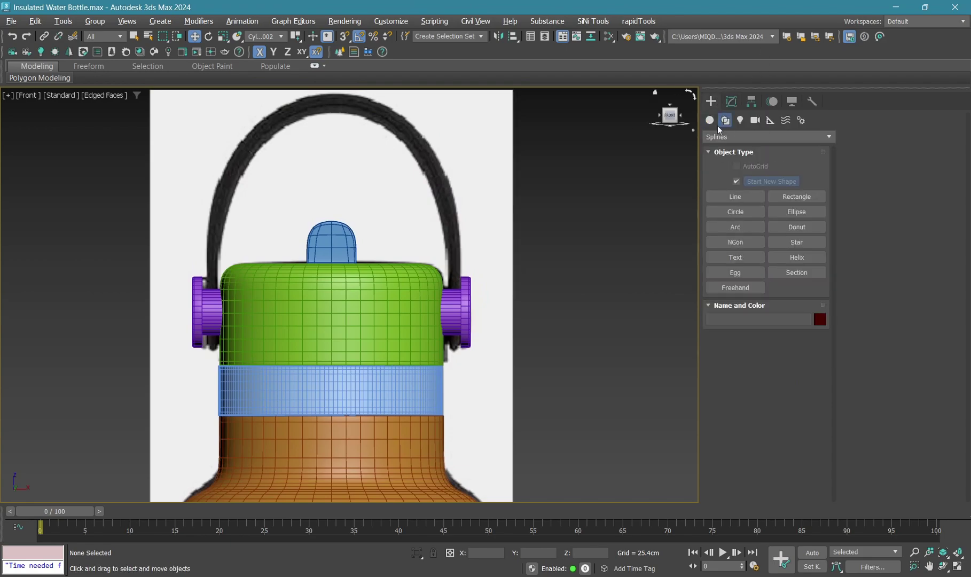
pyautogui.moveTo(683, 177); pyautogui.dragTo(687, 218, button='middle')
pyautogui.click(735, 212)
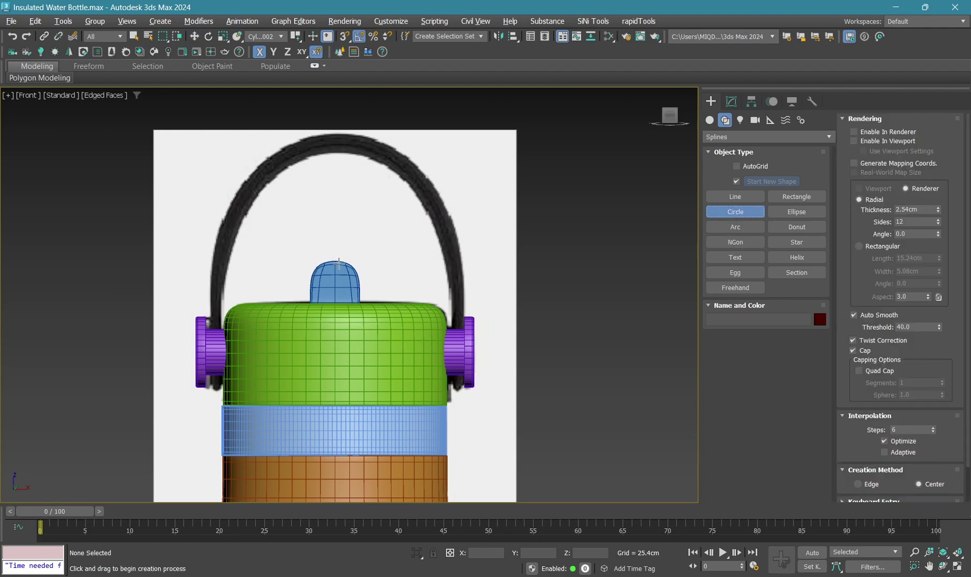
pyautogui.moveTo(337, 263); pyautogui.dragTo(380, 377)
# Convert the circle to an Editable Spline and lower its side vertices to the hinge caps
pyautogui.press('w')
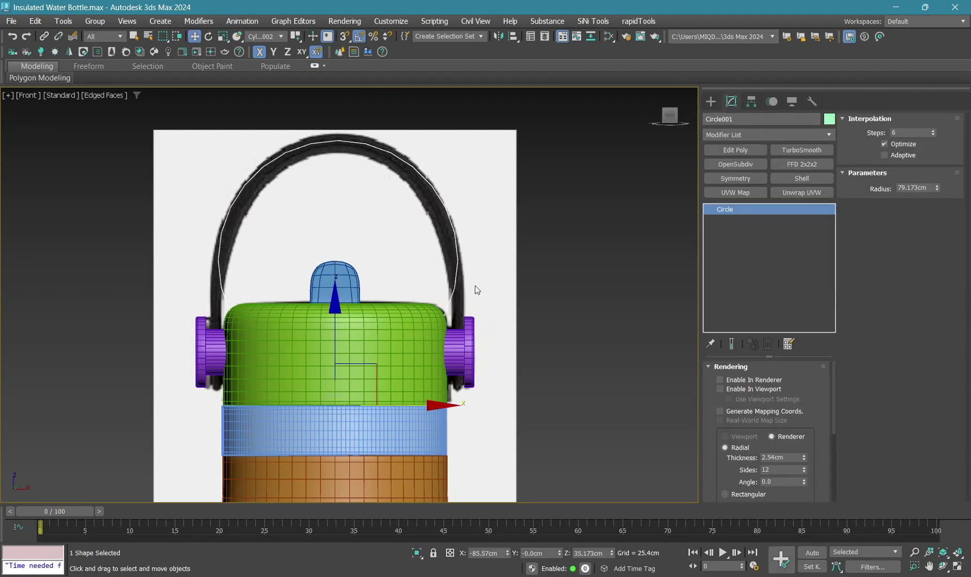
pyautogui.rightClick(516, 256)
pyautogui.click(640, 427)
pyautogui.press('2')
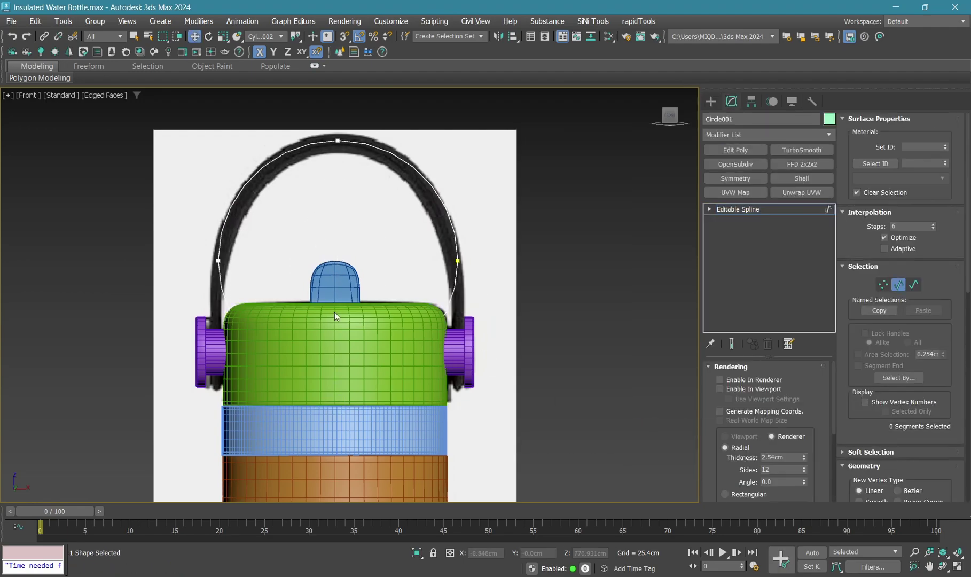
pyautogui.click(372, 381)
pyautogui.click(269, 340)
pyautogui.press('1')
pyautogui.moveTo(175, 320); pyautogui.dragTo(309, 304)
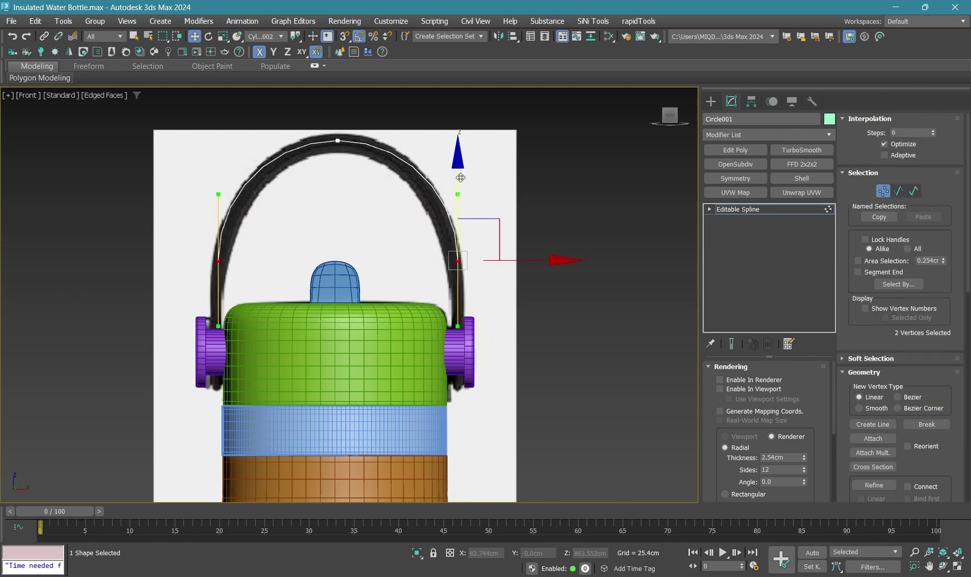
pyautogui.moveTo(460, 177); pyautogui.dragTo(466, 242)
# Switch to a clay-shaded perspective view framing the bottle and select the handle spline
pyautogui.press('p')
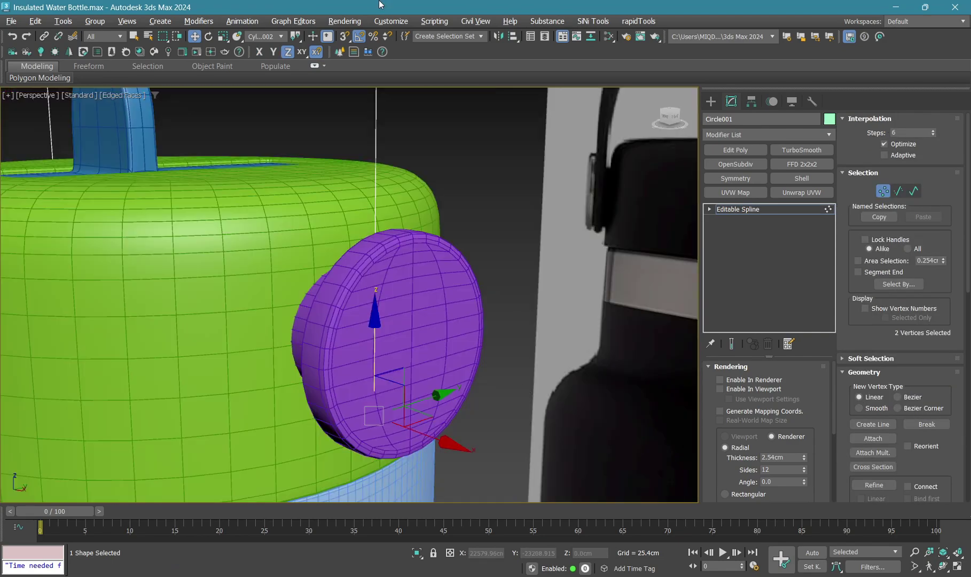
pyautogui.keyDown('alt'); pyautogui.moveTo(525, 386); pyautogui.dragTo(384, 298, button='middle'); pyautogui.keyUp('alt')
pyautogui.press('1')
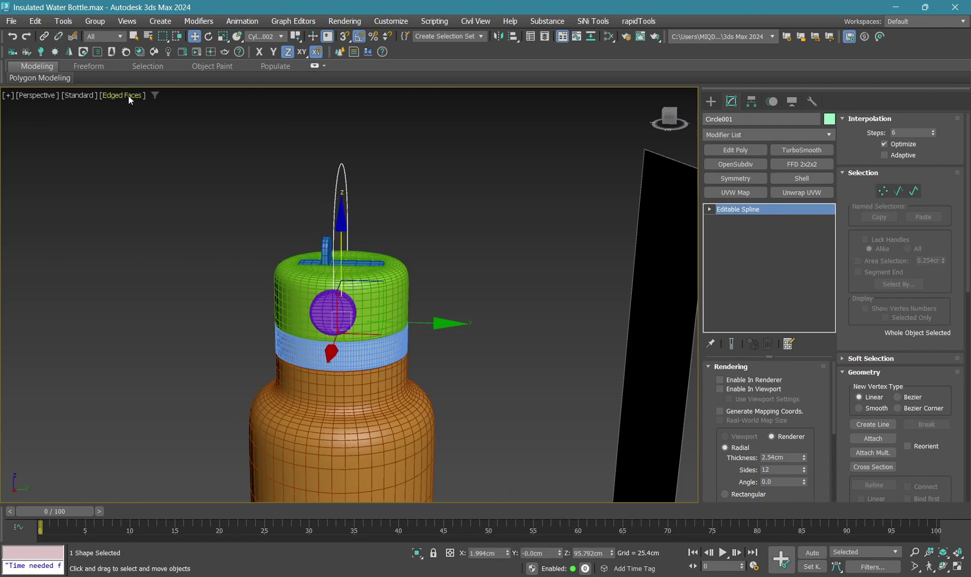
pyautogui.click(128, 96)
pyautogui.click(148, 190)
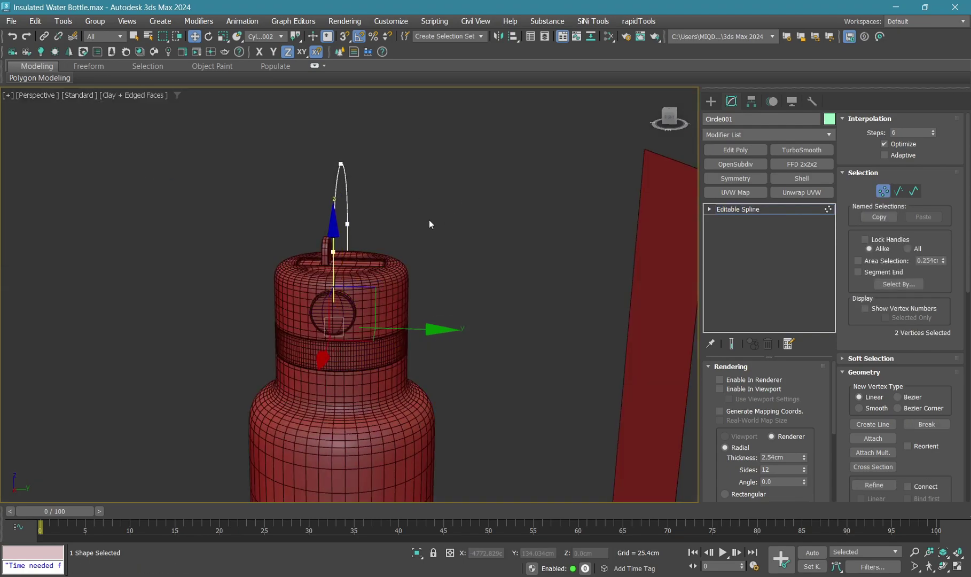
pyautogui.keyDown('alt'); pyautogui.moveTo(428, 219); pyautogui.dragTo(448, 236, button='middle'); pyautogui.keyUp('alt')
pyautogui.click(427, 224)
pyautogui.hotkey('ctrl', 'a')
pyautogui.press('z')
pyautogui.click(456, 208)
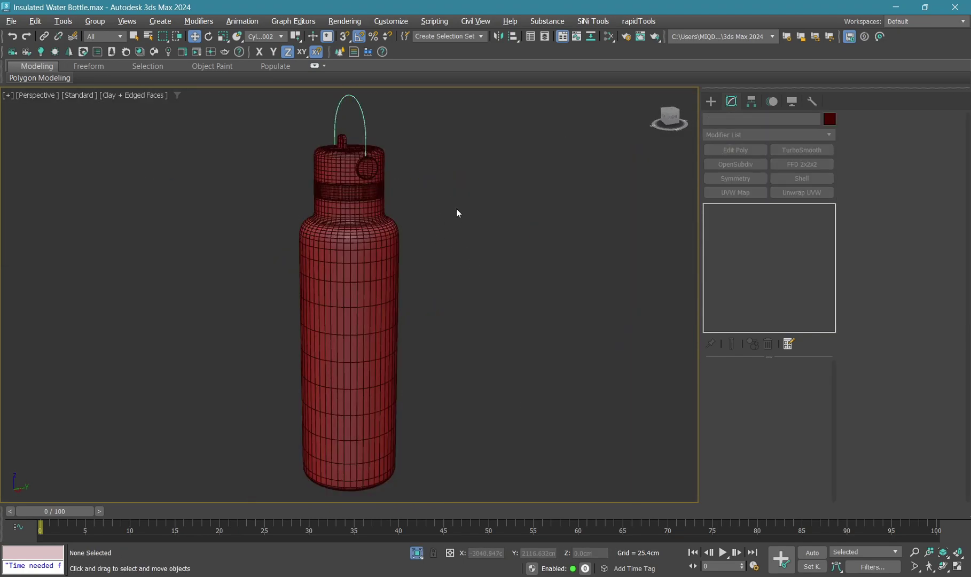
pyautogui.scroll(5, 456, 208)
pyautogui.press('F4')
pyautogui.moveTo(480, 152); pyautogui.dragTo(446, 195)
pyautogui.keyDown('alt'); pyautogui.moveTo(480, 208); pyautogui.dragTo(512, 214, button='middle'); pyautogui.keyUp('alt')
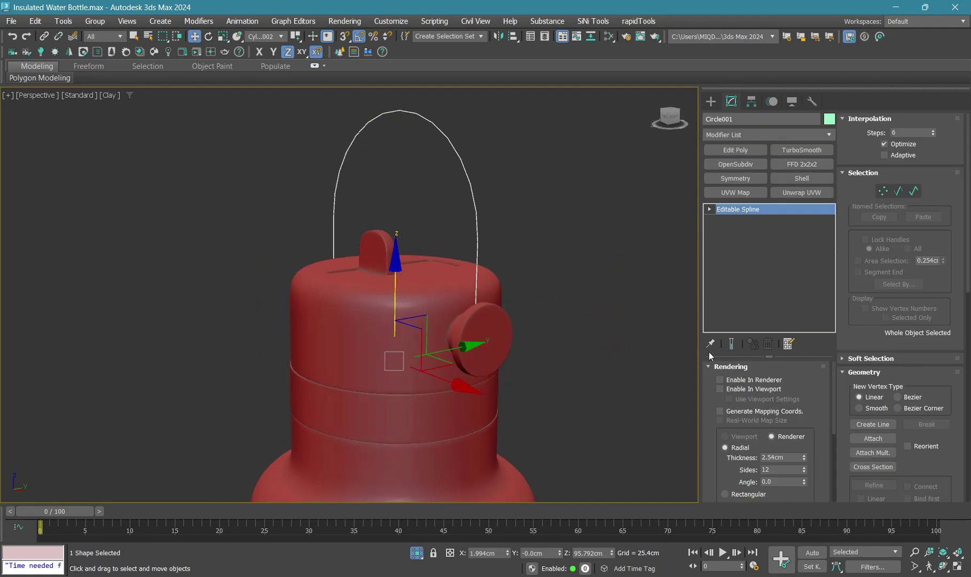
# Render the spline in the viewport as a rectangular 52.273cm by 5.08cm strap
pyautogui.click(721, 380)
pyautogui.click(720, 389)
pyautogui.scroll(-1, 747, 422)
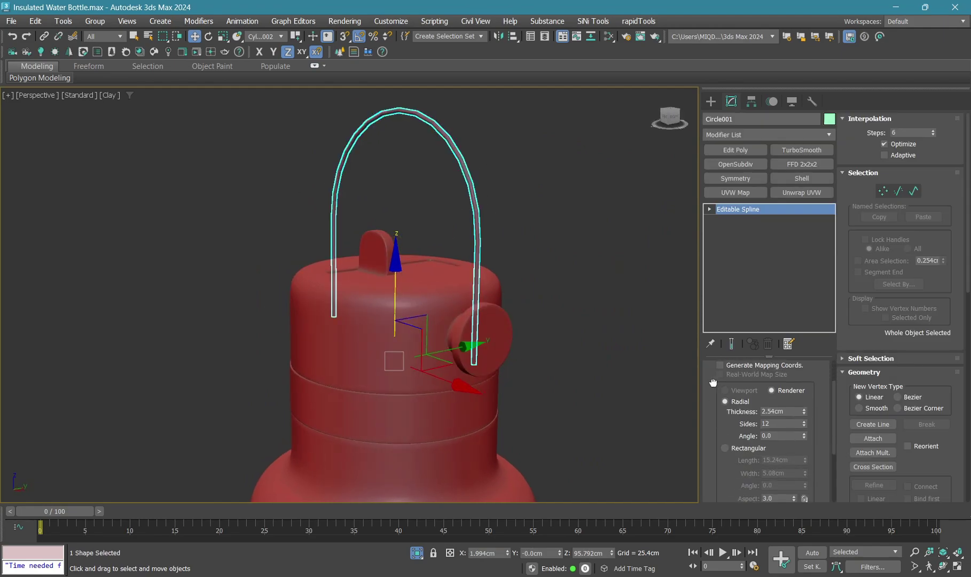
pyautogui.scroll(-1, 748, 433)
pyautogui.click(741, 445)
pyautogui.scroll(-1, 801, 452)
pyautogui.moveTo(805, 426); pyautogui.dragTo(805, 384)
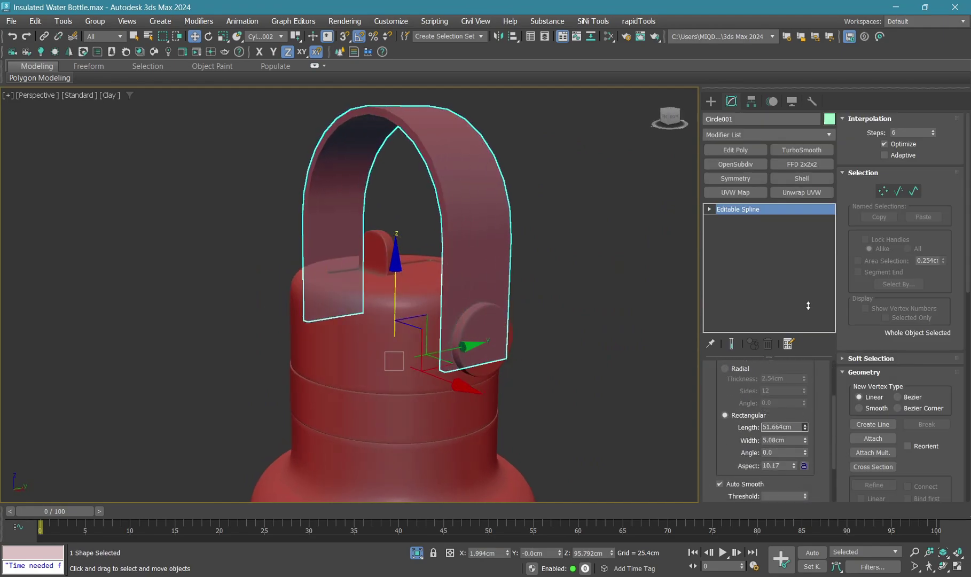
# Inspect the strap from the side with edged faces shown
pyautogui.moveTo(483, 299)
pyautogui.keyDown('alt'); pyautogui.mouseDown(button='middle')
pyautogui.moveTo(486, 326)
pyautogui.moveTo(496, 326)
pyautogui.mouseUp(button='middle'); pyautogui.keyUp('alt')
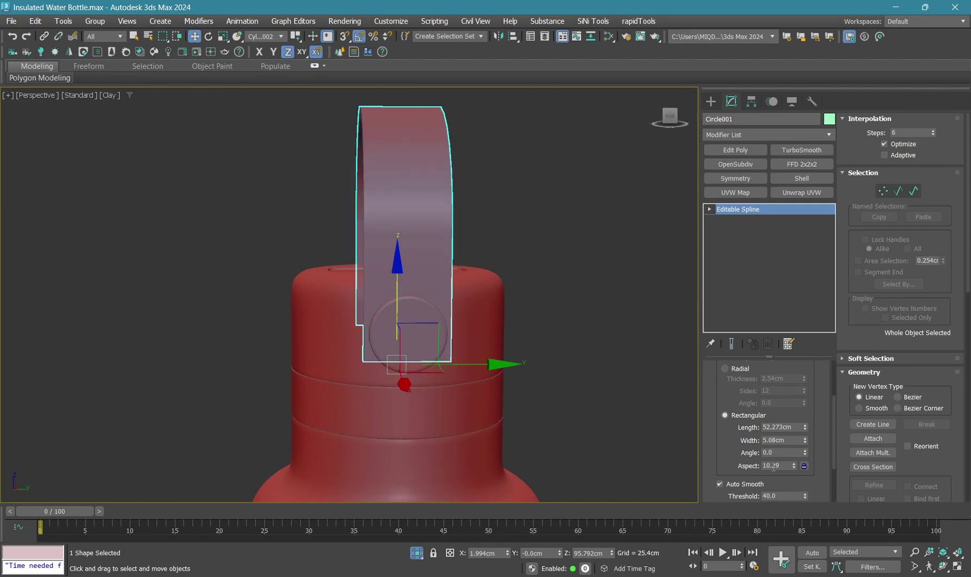
pyautogui.press('1')
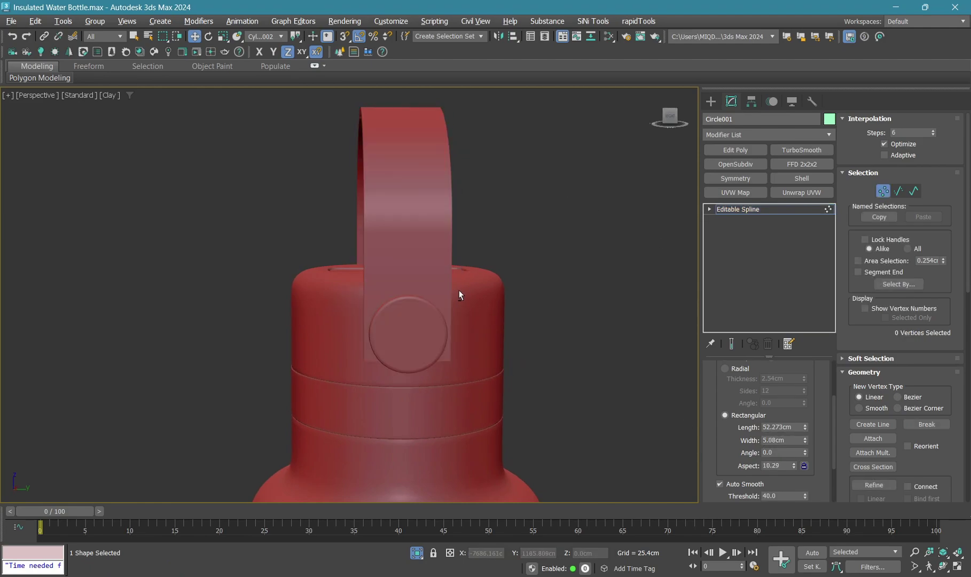
pyautogui.press('F3')
pyautogui.press('F3')
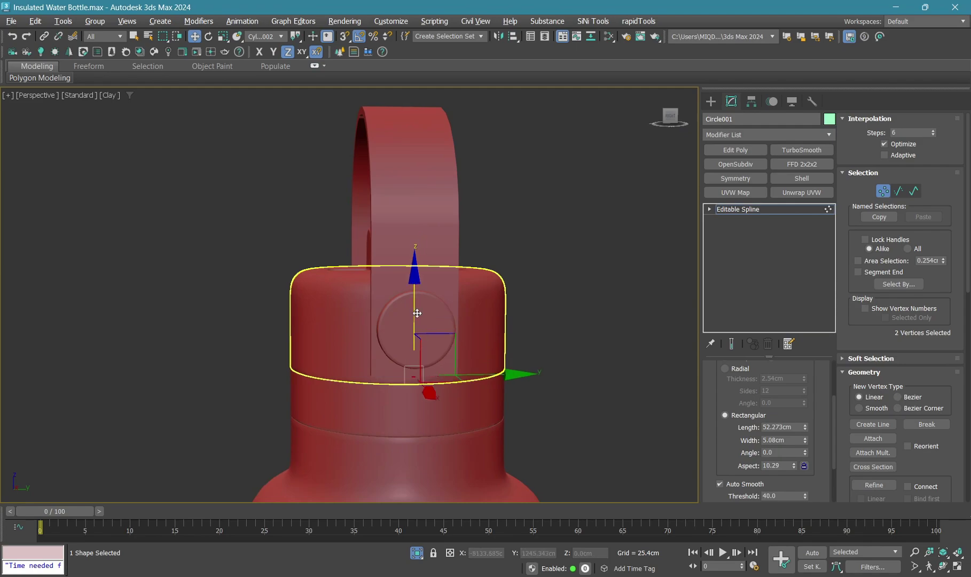
pyautogui.keyDown('alt'); pyautogui.moveTo(416, 298); pyautogui.dragTo(456, 237, button='middle'); pyautogui.keyUp('alt')
pyautogui.press('F4')
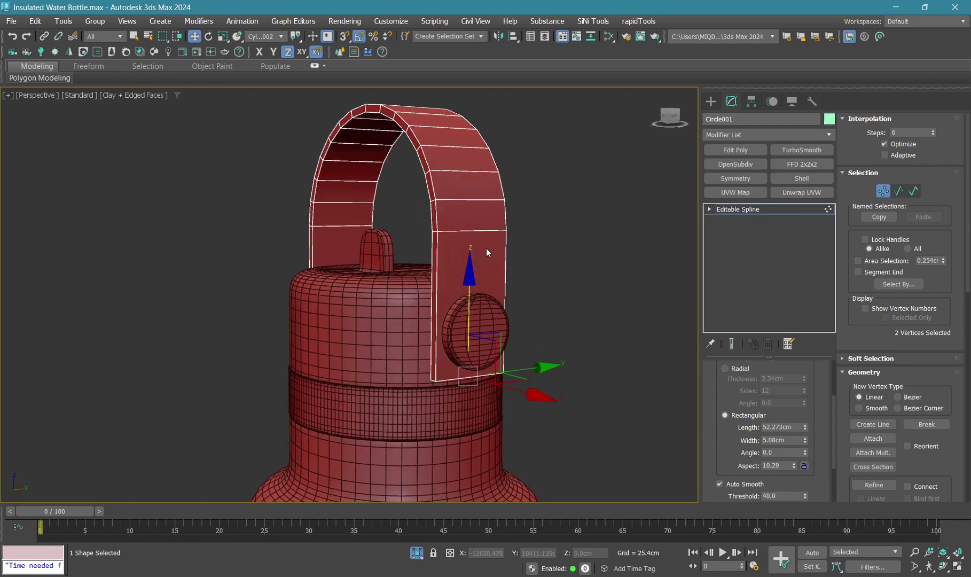
# Convert the handle strap to an Editable Poly
pyautogui.rightClick(481, 244)
pyautogui.moveTo(534, 413)
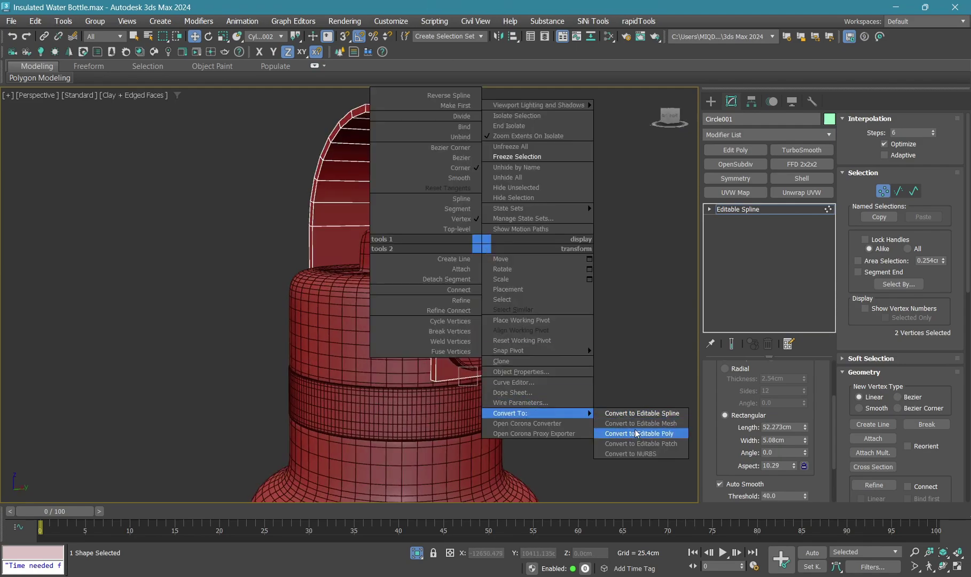
pyautogui.click(635, 433)
pyautogui.scroll(3, 441, 375)
pyautogui.scroll(2, 425, 384)
# Chamfer the strap's bottom corner edges about 25.672cm with 2 segments
pyautogui.press('2')
pyautogui.click(425, 385)
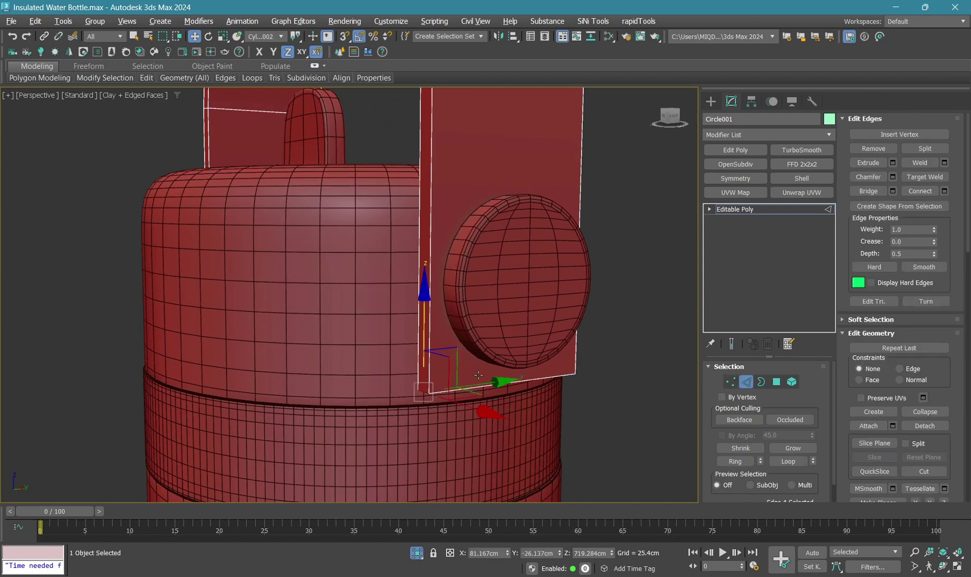
pyautogui.moveTo(425, 386)
pyautogui.keyDown('alt'); pyautogui.mouseDown(button='middle')
pyautogui.moveTo(321, 292)
pyautogui.moveTo(427, 321)
pyautogui.moveTo(417, 298)
pyautogui.mouseUp(button='middle'); pyautogui.keyUp('alt')
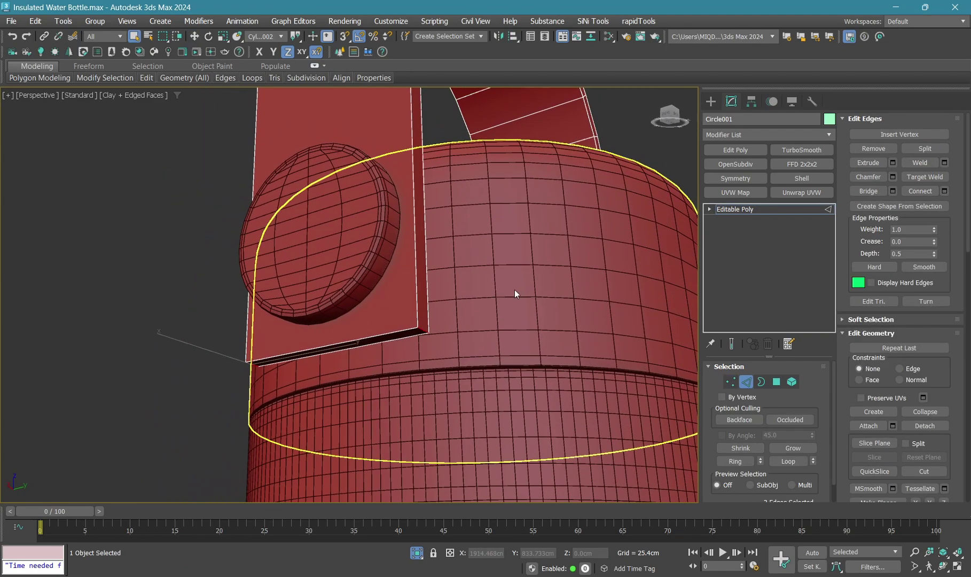
pyautogui.rightClick(513, 285)
pyautogui.click(404, 362)
pyautogui.moveTo(405, 362)
pyautogui.keyDown('alt'); pyautogui.mouseDown(button='middle')
pyautogui.moveTo(389, 349)
pyautogui.moveTo(507, 330)
pyautogui.mouseUp(button='middle'); pyautogui.keyUp('alt')
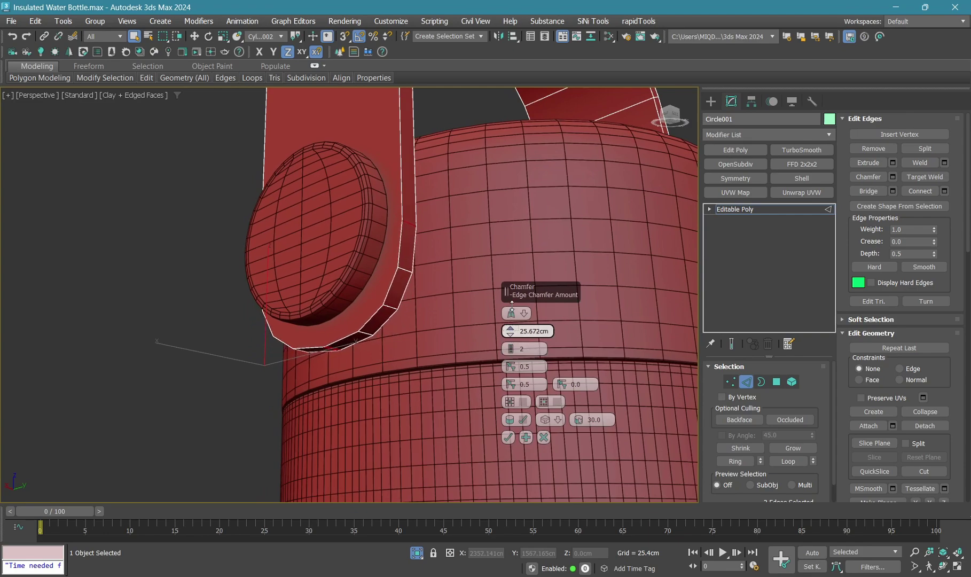
pyautogui.click(507, 436)
# Isolate the strap and view it in wireframe
pyautogui.press('1')
pyautogui.rightClick(488, 261)
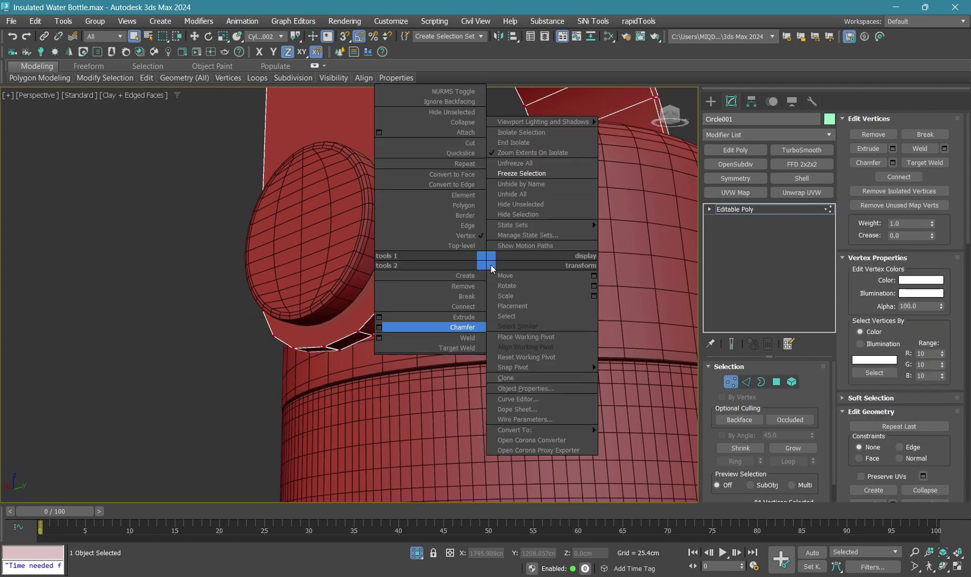
pyautogui.click(478, 340)
pyautogui.scroll(2, 299, 355)
pyautogui.scroll(3, 290, 348)
pyautogui.press('F3')
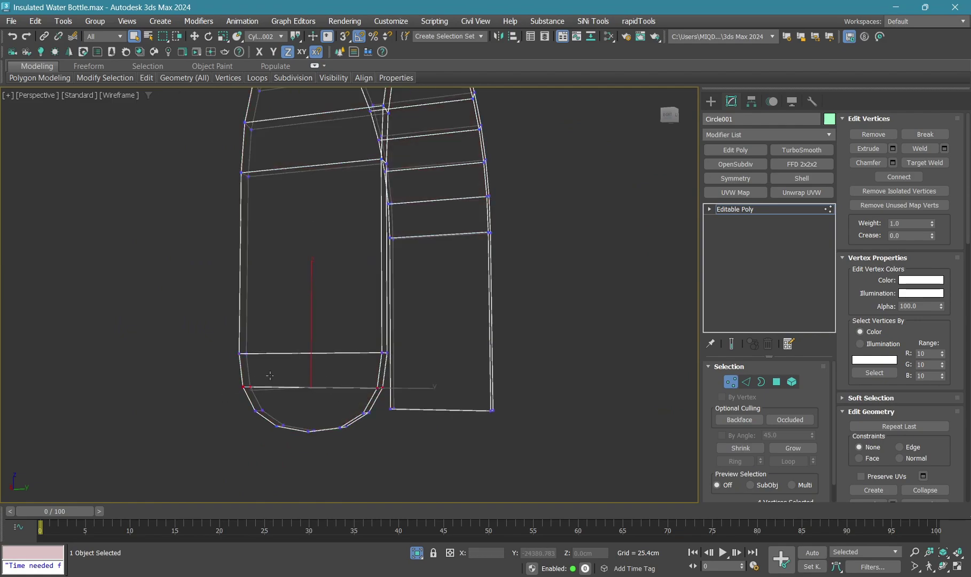
# Connect the strap's ring edges with 3 new lengthwise edge loops
pyautogui.scroll(-5, 407, 334)
pyautogui.scroll(-3, 420, 284)
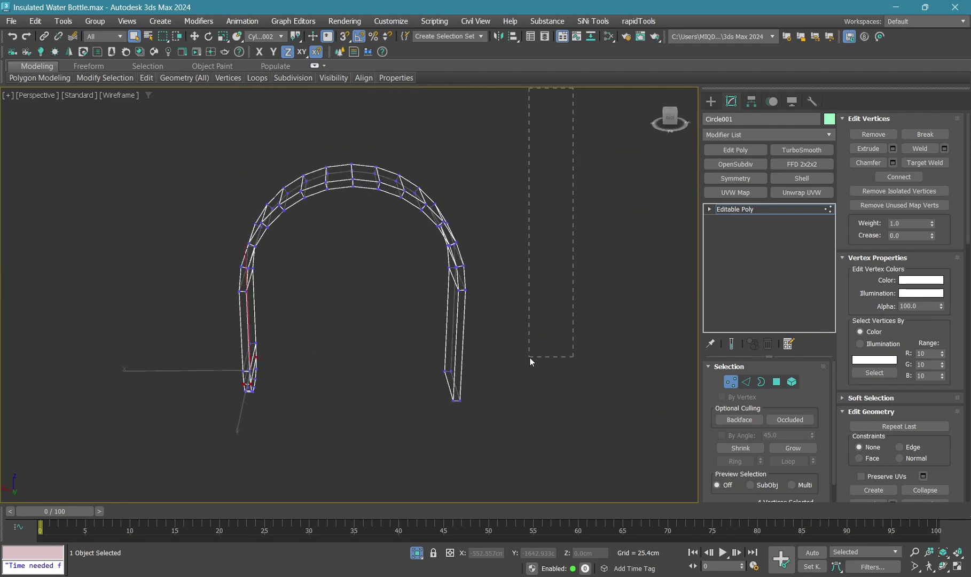
pyautogui.moveTo(377, 467)
pyautogui.keyDown('alt'); pyautogui.mouseDown(button='middle')
pyautogui.moveTo(366, 325)
pyautogui.moveTo(315, 317)
pyautogui.moveTo(306, 345)
pyautogui.moveTo(338, 357)
pyautogui.mouseUp(button='middle'); pyautogui.keyUp('alt')
pyautogui.press('2')
pyautogui.rightClick(523, 325)
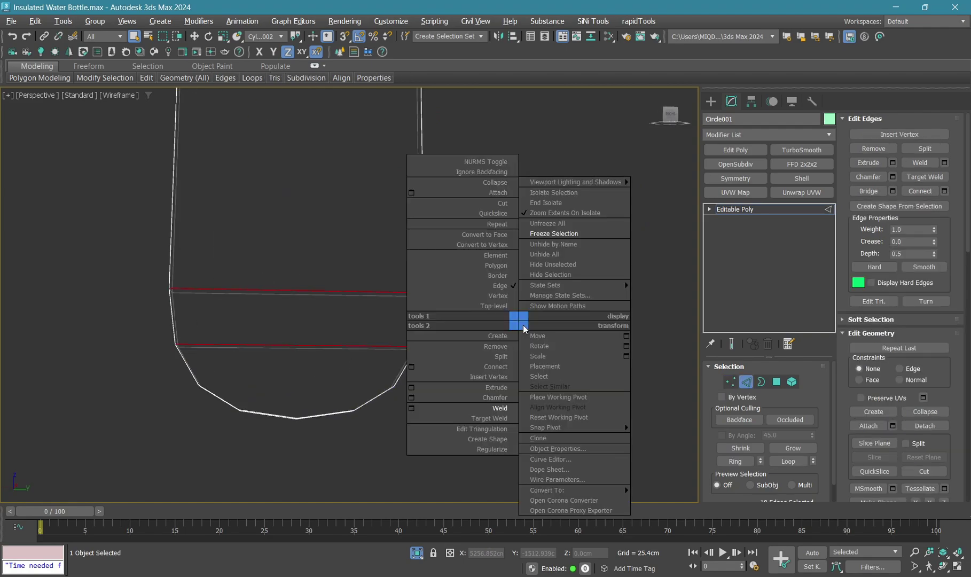
pyautogui.click(413, 368)
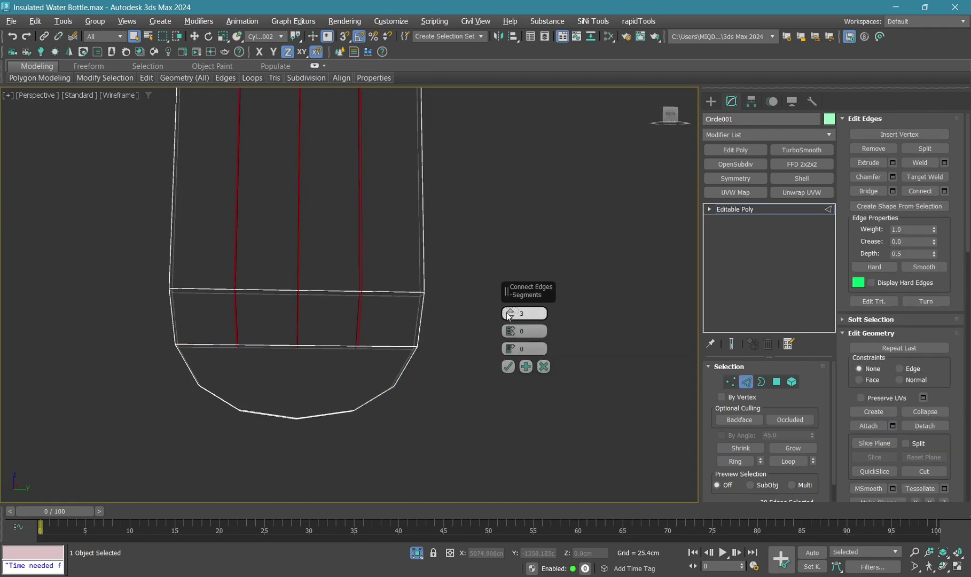
pyautogui.click(508, 366)
# Select the vertices around the strap's rounded end and move them toward the hinge cap
pyautogui.press('1')
pyautogui.moveTo(344, 324); pyautogui.dragTo(367, 405)
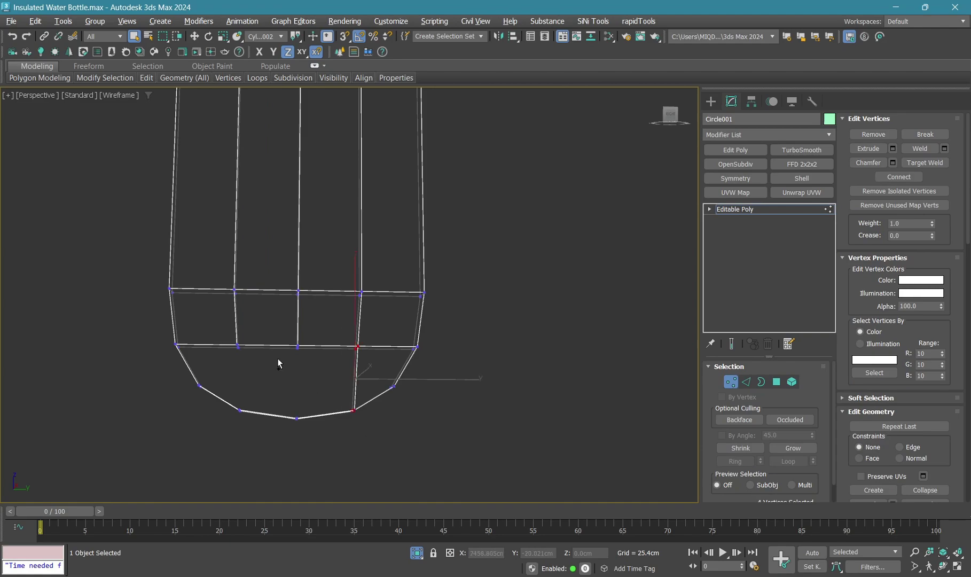
pyautogui.hotkey('alt', 'q')
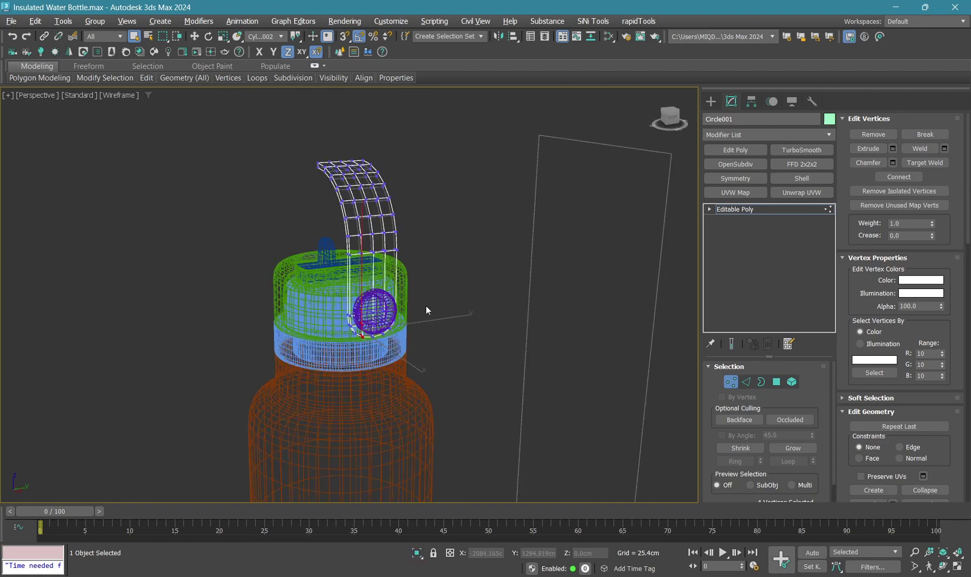
pyautogui.scroll(5, 427, 308)
pyautogui.press('F3')
pyautogui.keyDown('alt'); pyautogui.moveTo(284, 418); pyautogui.dragTo(392, 358, button='middle'); pyautogui.keyUp('alt')
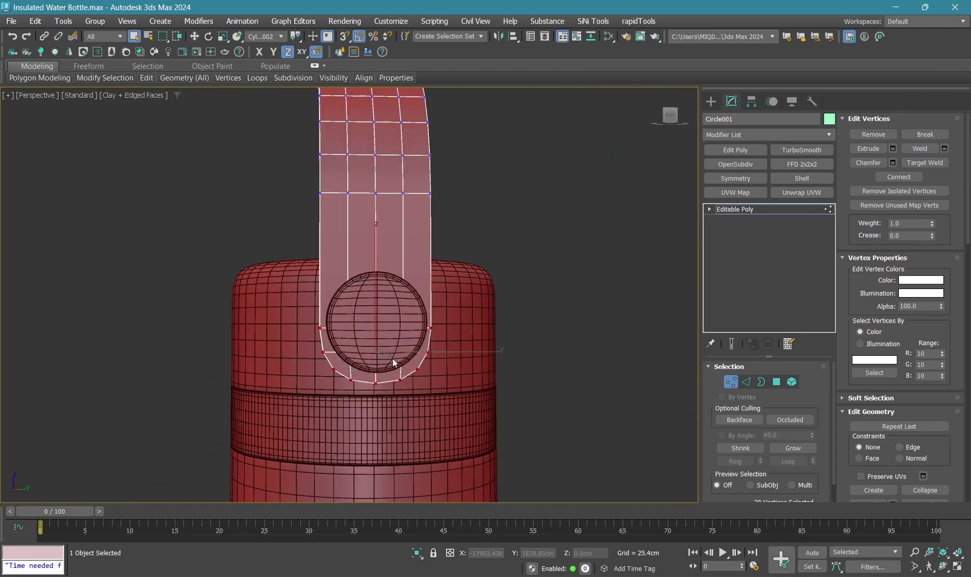
pyautogui.press('w')
pyautogui.moveTo(366, 263)
pyautogui.keyDown('alt'); pyautogui.mouseDown(button='middle')
pyautogui.moveTo(398, 288)
pyautogui.moveTo(342, 362)
pyautogui.moveTo(464, 306)
pyautogui.mouseUp(button='middle'); pyautogui.keyUp('alt')
# Scale and reposition the end vertices so the strap wraps around the hinge disc
pyautogui.press('1')
pyautogui.press('r')
pyautogui.keyDown('alt'); pyautogui.moveTo(293, 402); pyautogui.dragTo(222, 424, button='middle'); pyautogui.keyUp('alt')
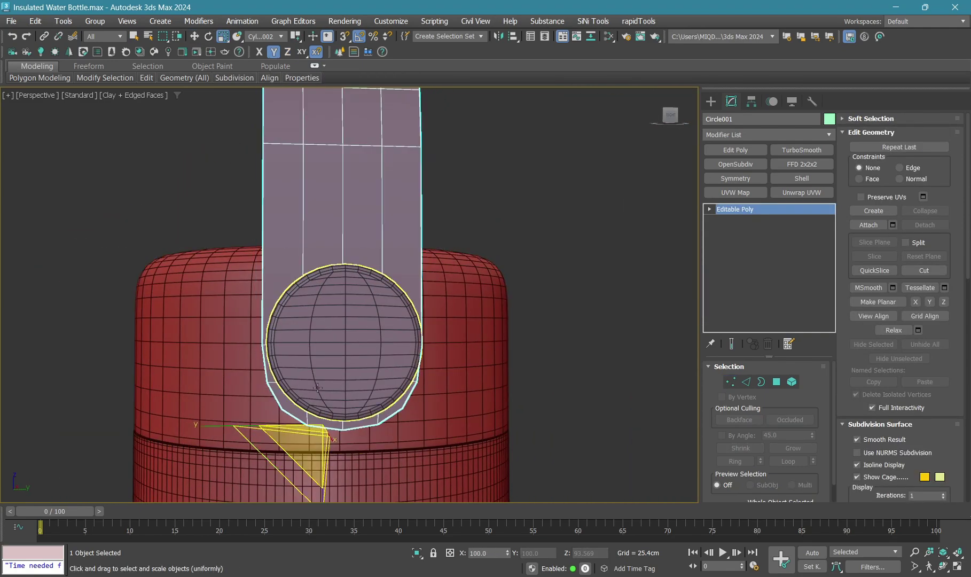
pyautogui.press('1')
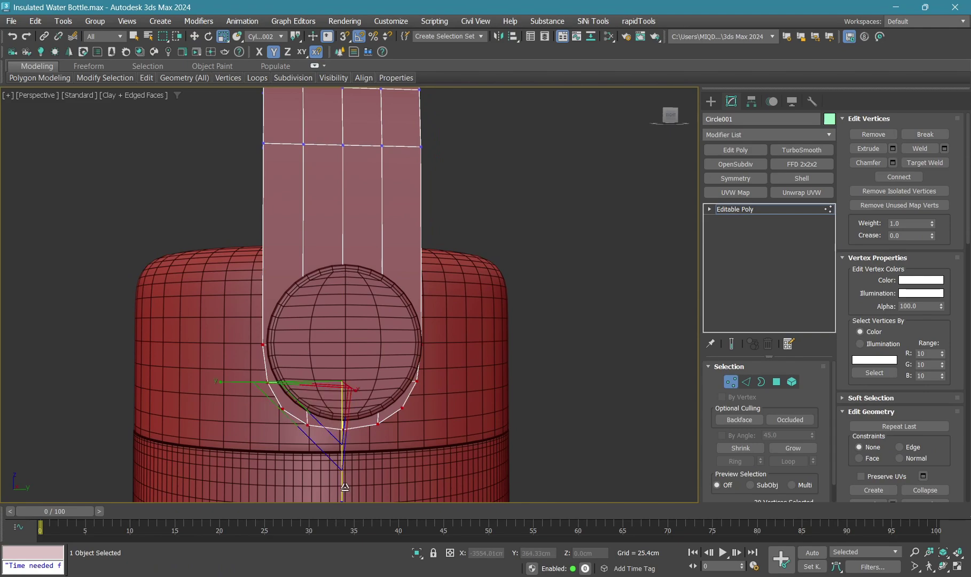
pyautogui.press('w')
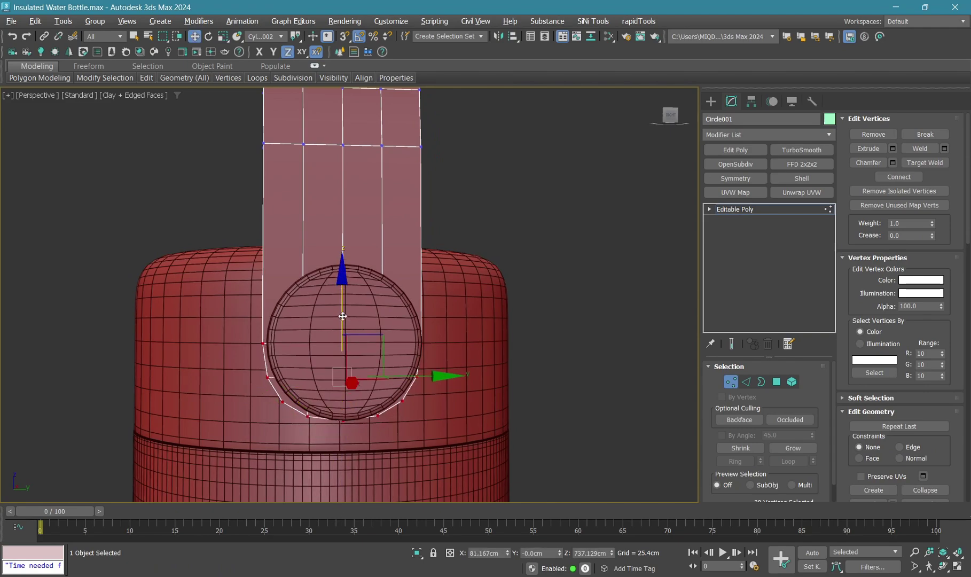
pyautogui.keyDown('alt'); pyautogui.moveTo(342, 316); pyautogui.dragTo(368, 347, button='middle'); pyautogui.keyUp('alt')
pyautogui.press('f')
pyautogui.scroll(2, 516, 194)
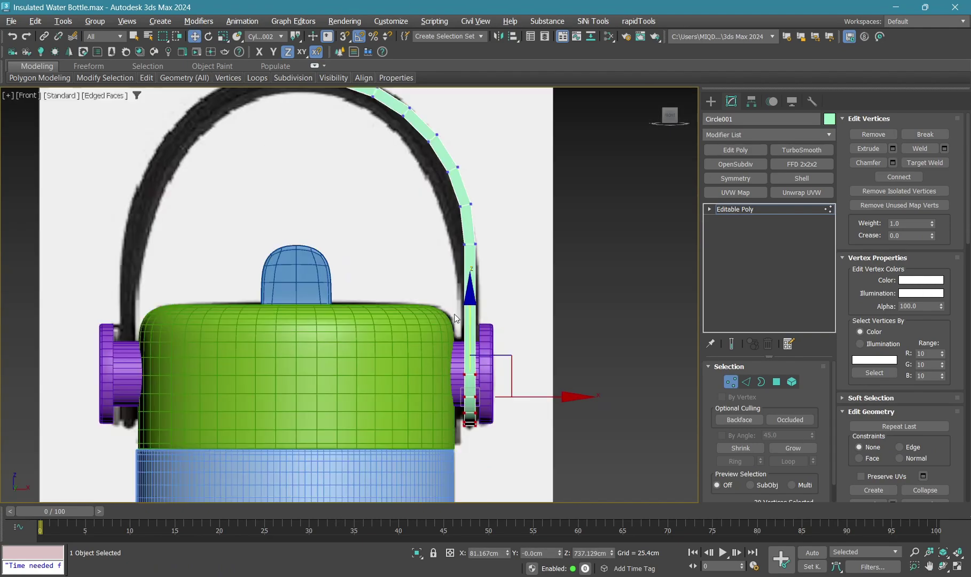
pyautogui.moveTo(590, 297)
pyautogui.mouseDown(button='middle')
pyautogui.moveTo(586, 322)
pyautogui.moveTo(357, 326)
pyautogui.mouseUp(button='middle')
# Mirror the half strap into a full arch with a Symmetry modifier on X
pyautogui.press('p')
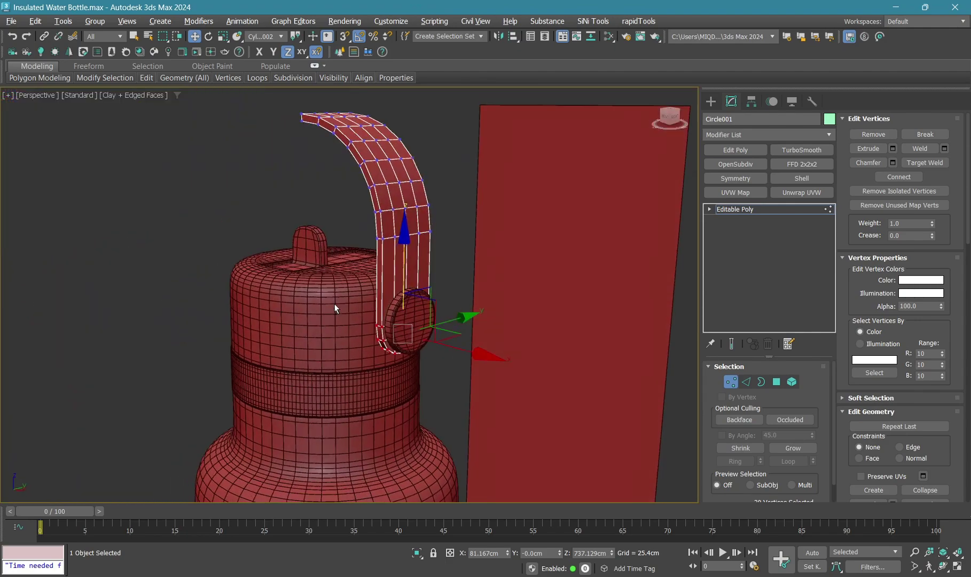
pyautogui.press('1')
pyautogui.click(734, 165)
pyautogui.hotkey('ctrl', 'z')
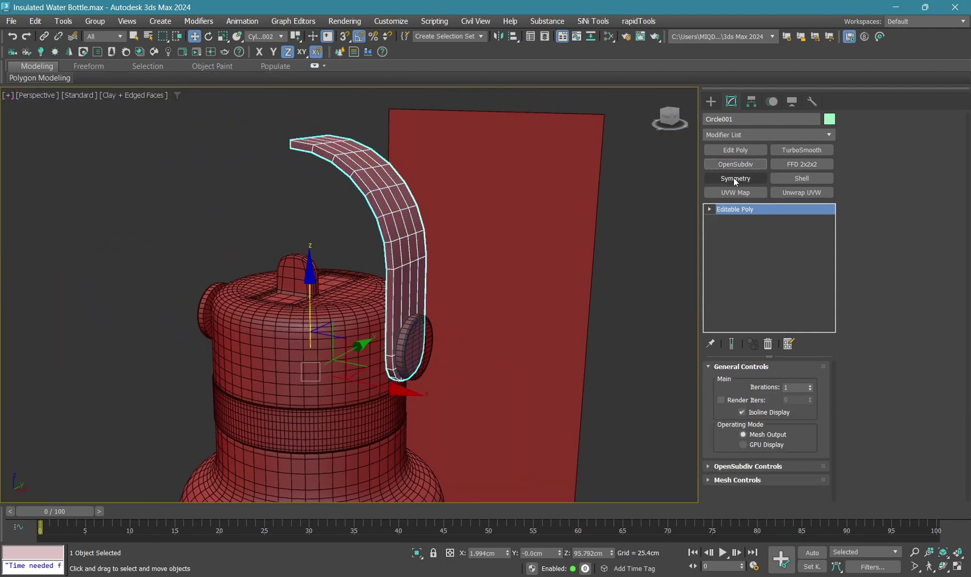
pyautogui.click(733, 178)
pyautogui.moveTo(372, 246)
pyautogui.keyDown('alt'); pyautogui.mouseDown(button='middle')
pyautogui.moveTo(426, 243)
pyautogui.moveTo(372, 278)
pyautogui.mouseUp(button='middle'); pyautogui.keyUp('alt')
pyautogui.scroll(2, 371, 277)
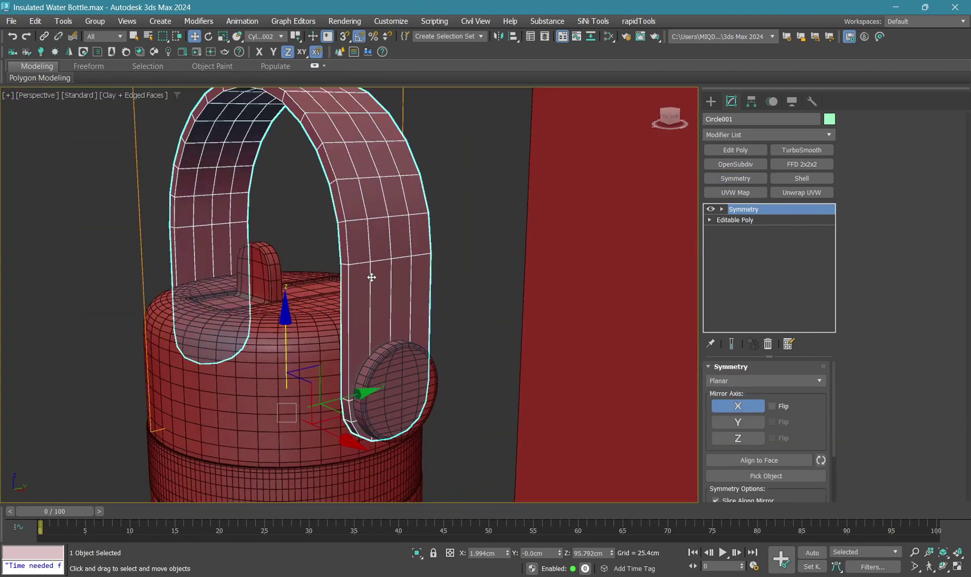
# In the base Editable Poly, select the strap's outer faces by angle and inset them
pyautogui.click(755, 218)
pyautogui.press('4')
pyautogui.hotkey('alt', 'q')
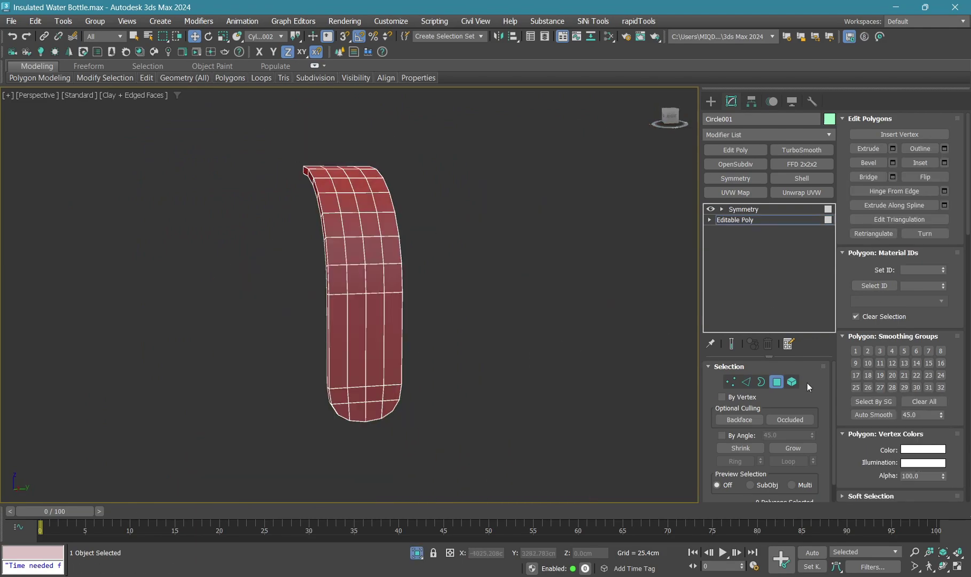
pyautogui.click(722, 435)
pyautogui.click(319, 330)
pyautogui.scroll(2, 318, 316)
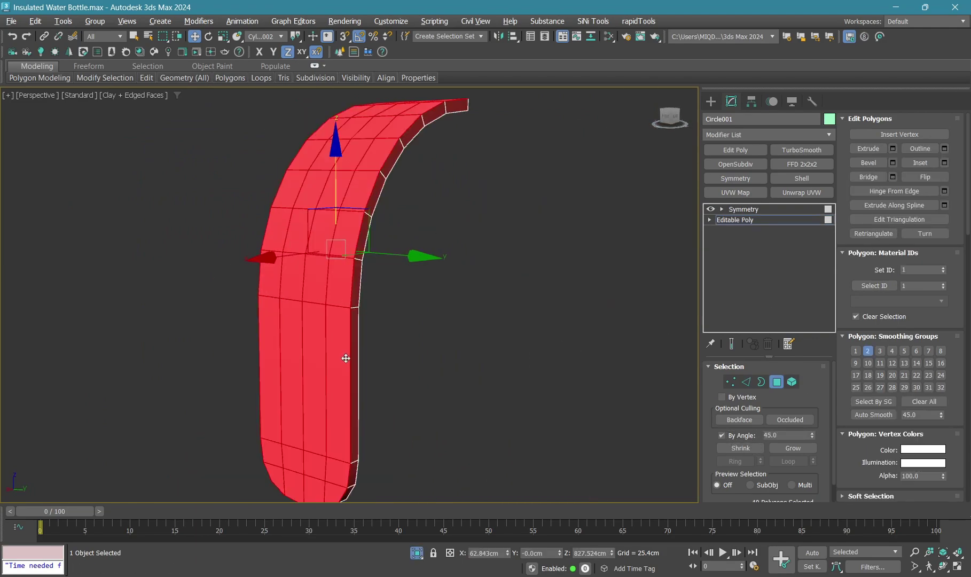
pyautogui.moveTo(318, 316)
pyautogui.keyDown('alt'); pyautogui.mouseDown(button='middle')
pyautogui.moveTo(358, 355)
pyautogui.moveTo(379, 353)
pyautogui.mouseUp(button='middle'); pyautogui.keyUp('alt')
pyautogui.hotkey('shift', 'ctrl', 'i')
pyautogui.press('w')
pyautogui.click(463, 343)
pyautogui.keyDown('alt'); pyautogui.moveTo(446, 349); pyautogui.dragTo(484, 319, button='middle'); pyautogui.keyUp('alt')
pyautogui.hotkey('ctrl', 'z')
pyautogui.press('F4')
# Add an OpenSubdiv modifier on top of the stack to smooth the strap
pyautogui.click(731, 164)
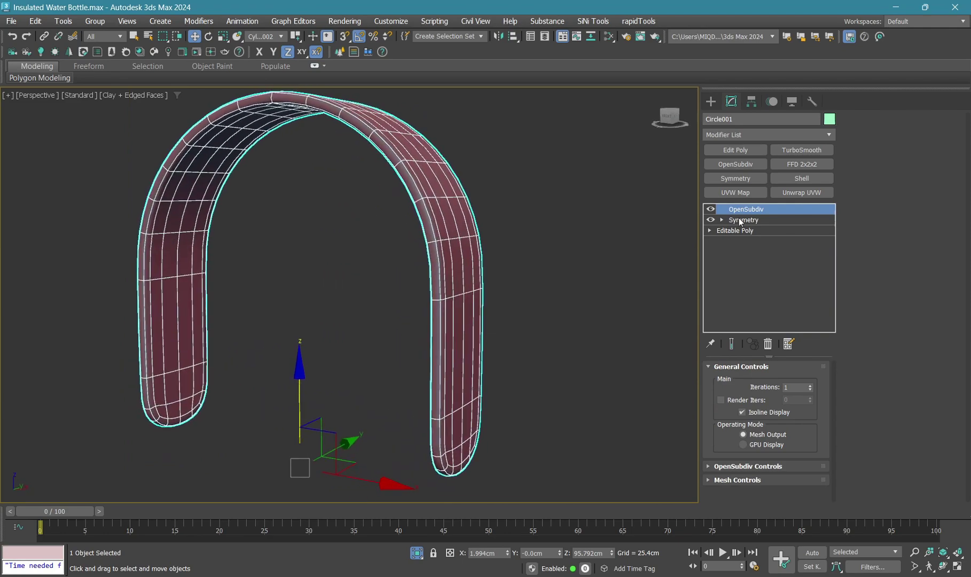
pyautogui.press('2')
pyautogui.scroll(3, 518, 315)
pyautogui.scroll(2, 497, 320)
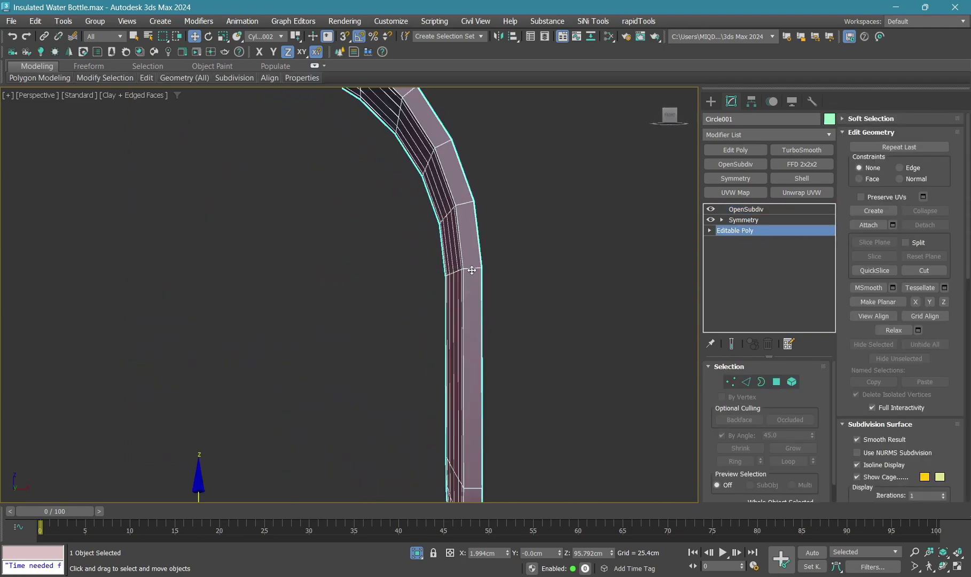
pyautogui.scroll(2, 473, 270)
# Add a support edge loop along the strap and chamfer it 0.917cm with one segment
pyautogui.keyDown('alt'); pyautogui.moveTo(473, 271); pyautogui.dragTo(484, 281, button='middle'); pyautogui.keyUp('alt')
pyautogui.rightClick(484, 282)
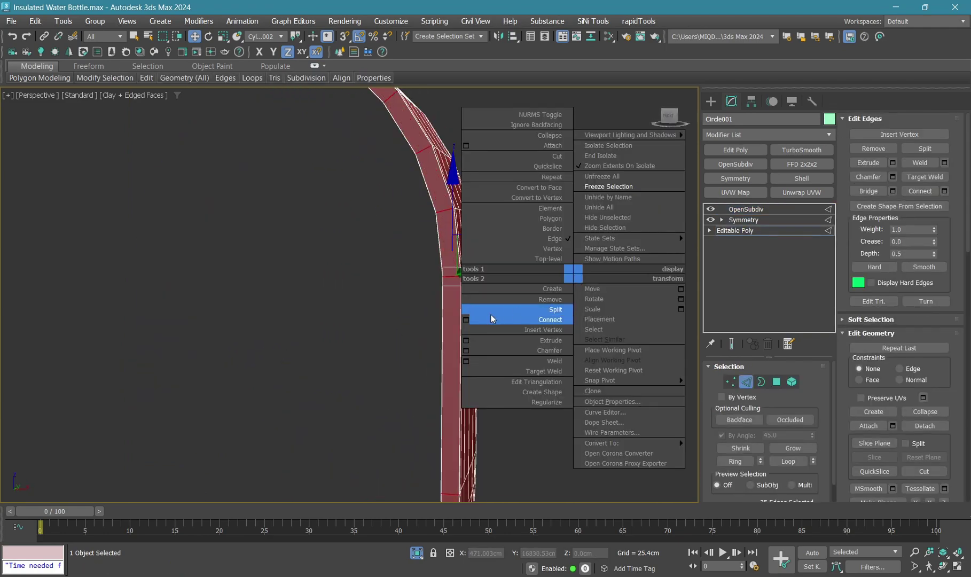
pyautogui.click(494, 314)
pyautogui.click(507, 367)
pyautogui.scroll(3, 556, 289)
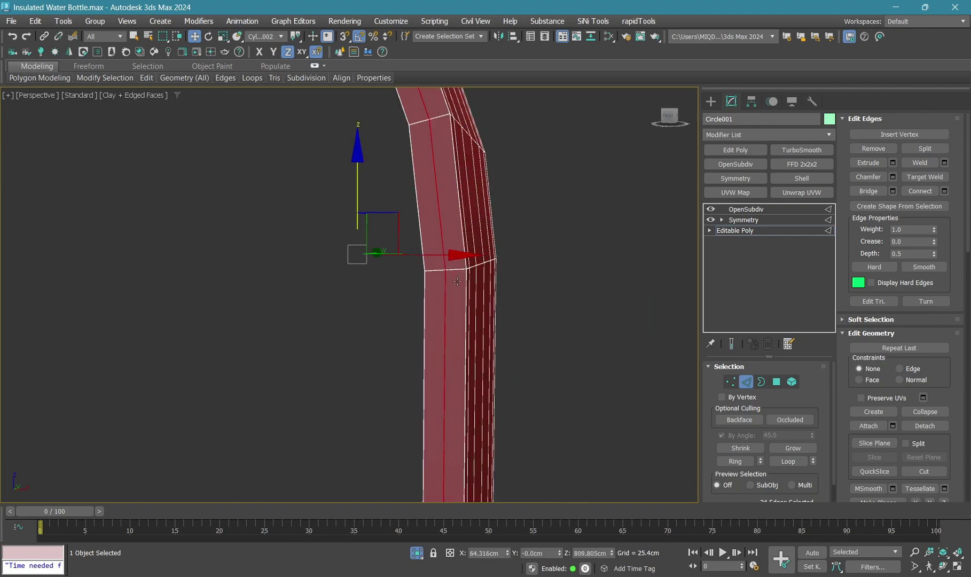
pyautogui.scroll(2, 590, 245)
pyautogui.rightClick(590, 246)
pyautogui.click(481, 317)
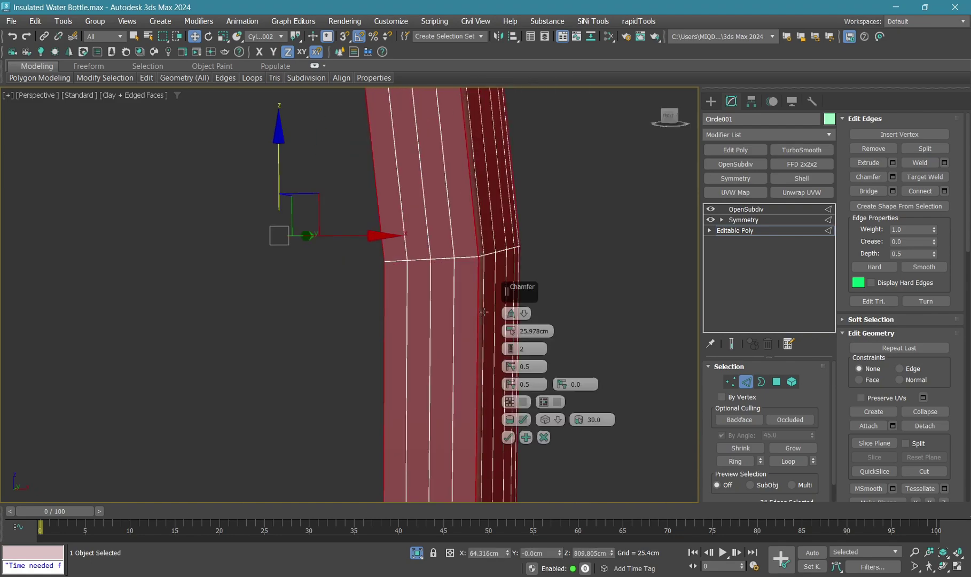
pyautogui.moveTo(514, 355); pyautogui.dragTo(511, 326)
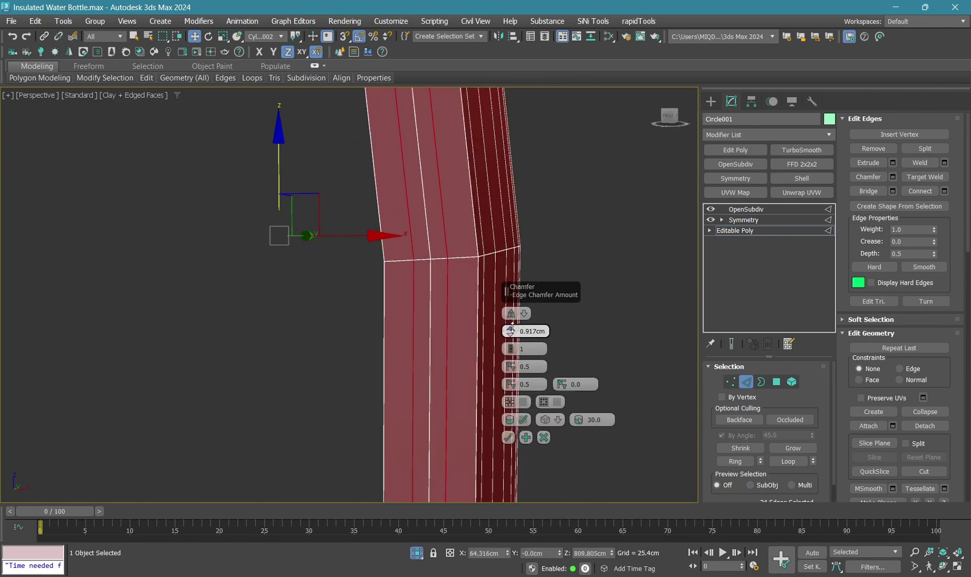
pyautogui.click(508, 438)
# Select the two vertical polygon strips on the handle and frame the piece
pyautogui.press('4')
pyautogui.click(440, 269)
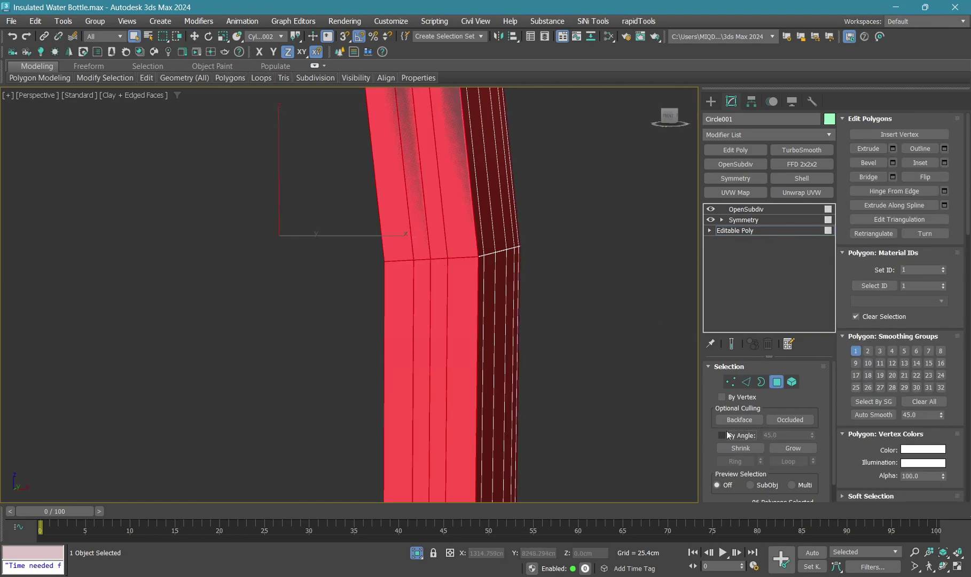
pyautogui.click(439, 374)
pyautogui.keyDown('shift'); pyautogui.click(439, 187); pyautogui.keyUp('shift')
pyautogui.press('z')
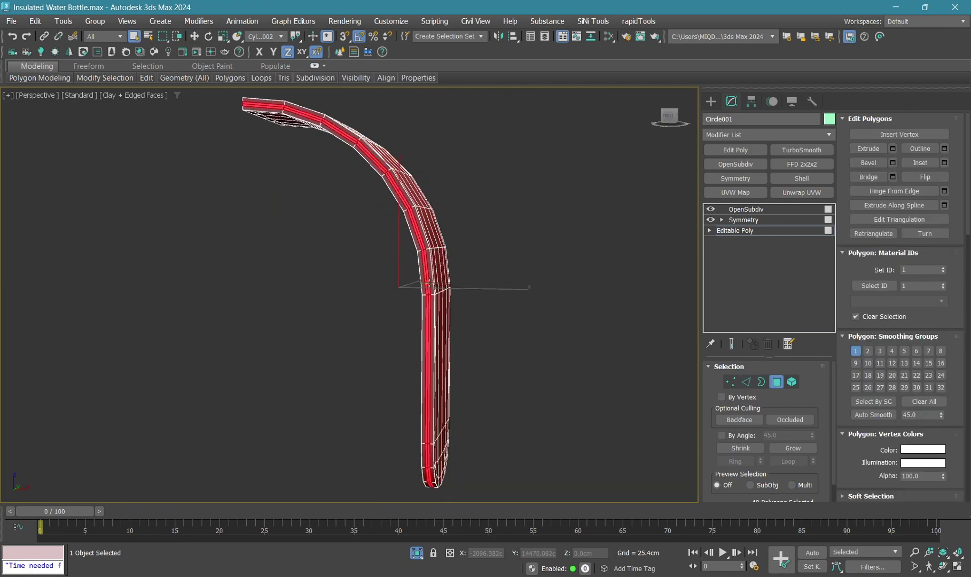
pyautogui.keyDown('alt'); pyautogui.moveTo(430, 283); pyautogui.dragTo(593, 234, button='middle'); pyautogui.keyUp('alt')
# Extrude the selected polygon strips outward by 1.528cm
pyautogui.rightClick(593, 233)
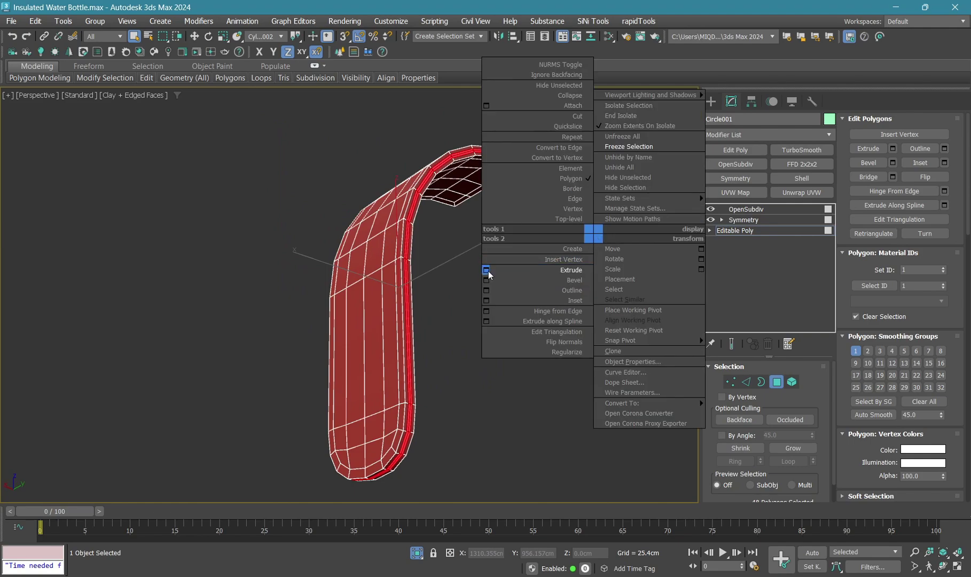
pyautogui.click(486, 270)
pyautogui.keyDown('alt'); pyautogui.moveTo(487, 269); pyautogui.dragTo(515, 331, button='middle'); pyautogui.keyUp('alt')
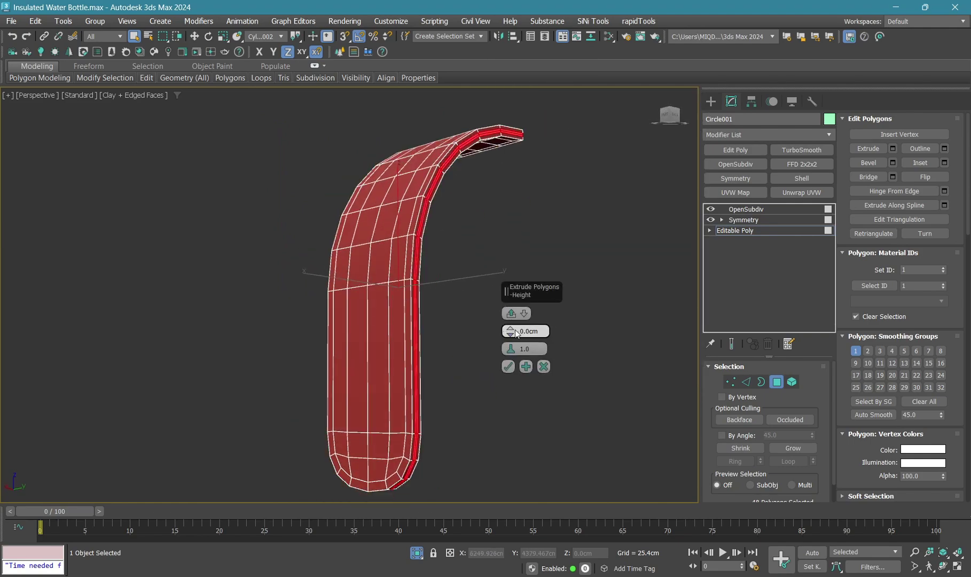
pyautogui.moveTo(515, 331); pyautogui.dragTo(515, 327)
pyautogui.scroll(2, 413, 325)
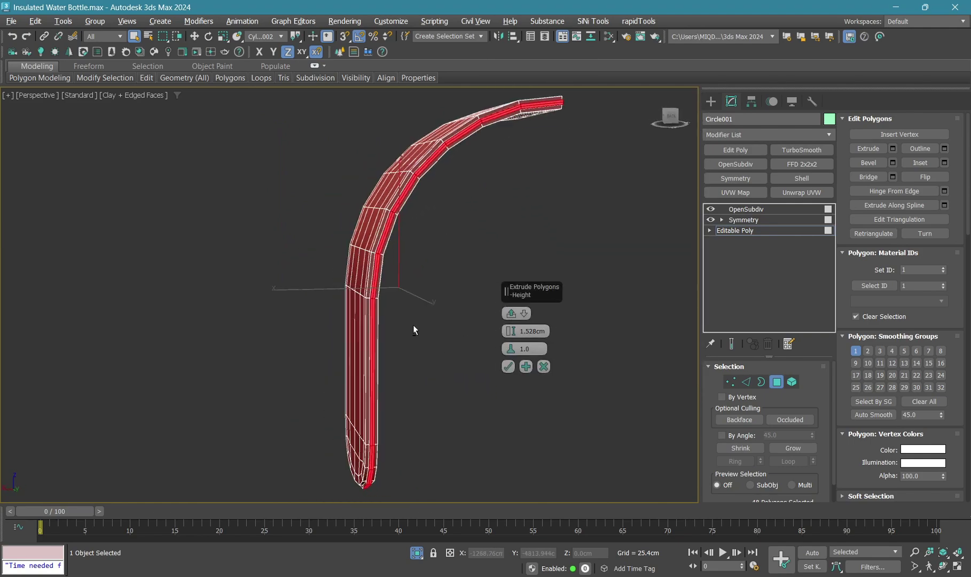
pyautogui.keyDown('alt'); pyautogui.moveTo(413, 324); pyautogui.dragTo(320, 342, button='middle'); pyautogui.keyUp('alt')
pyautogui.scroll(2, 321, 342)
pyautogui.click(508, 366)
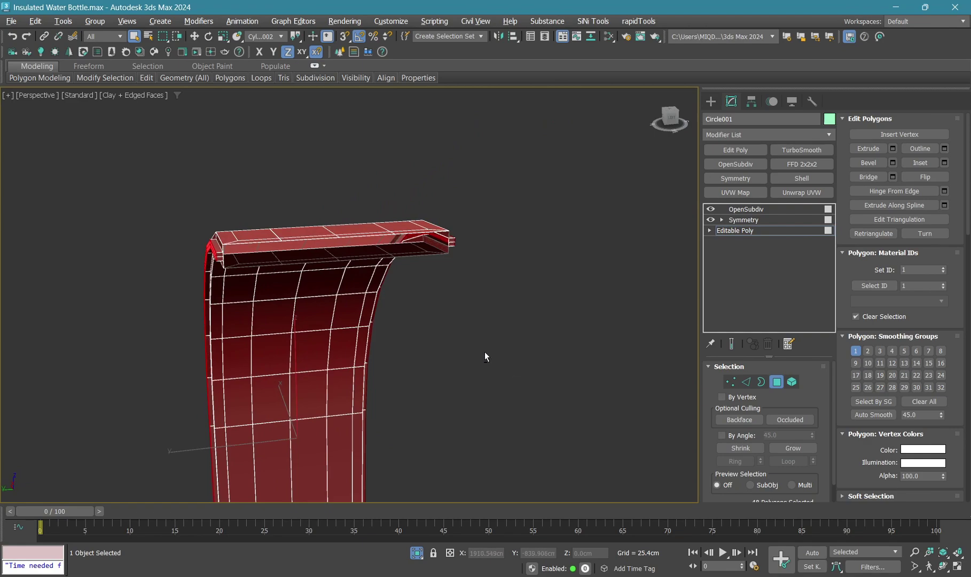
# Inspect the raised rib's end, then view the OpenSubdiv-smoothed handle
pyautogui.keyDown('alt'); pyautogui.moveTo(485, 352); pyautogui.dragTo(428, 270, button='middle'); pyautogui.keyUp('alt')
pyautogui.scroll(5, 397, 241)
pyautogui.click(351, 256)
pyautogui.scroll(-5, 351, 257)
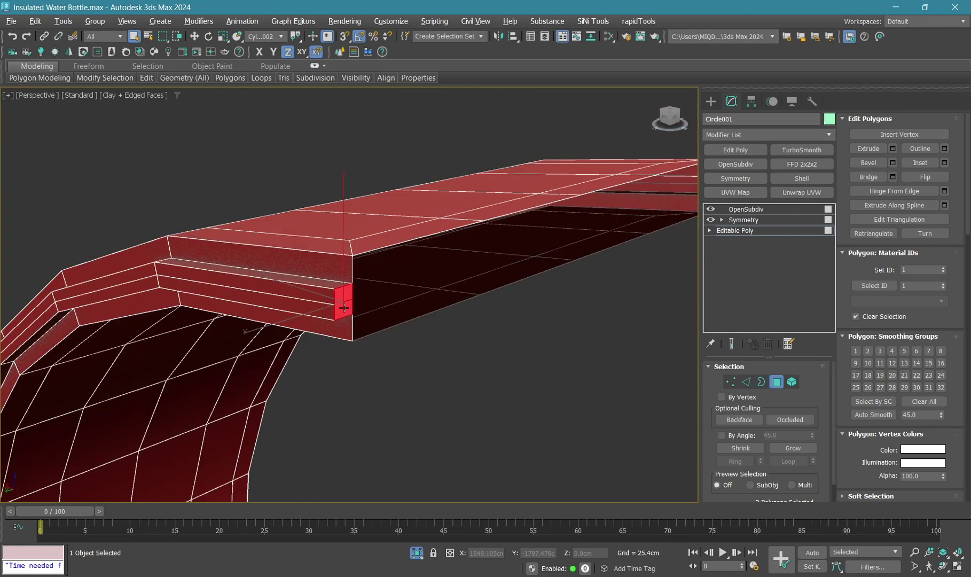
pyautogui.keyDown('alt'); pyautogui.moveTo(350, 256); pyautogui.dragTo(576, 221, button='middle'); pyautogui.keyUp('alt')
pyautogui.click(576, 220)
pyautogui.scroll(4, 555, 216)
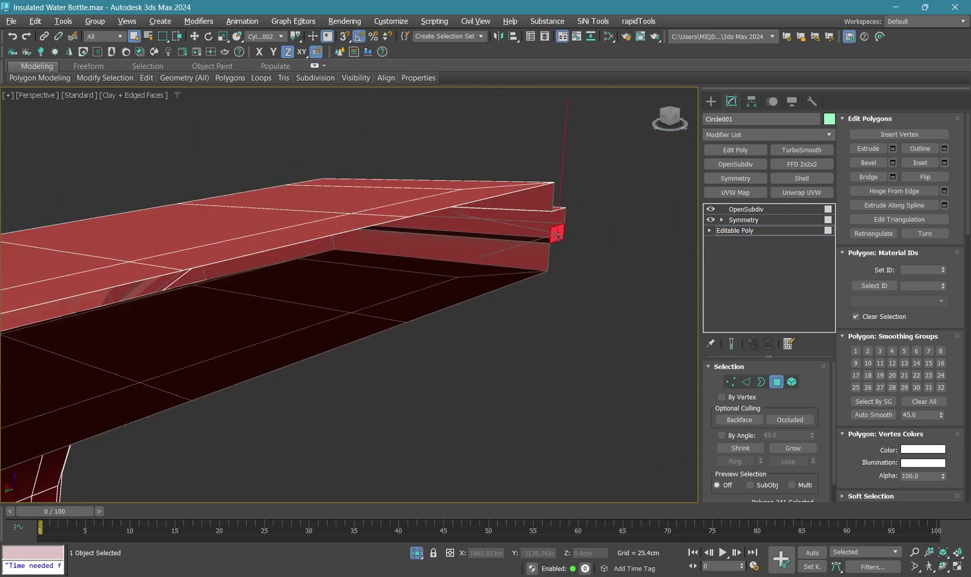
pyautogui.scroll(-5, 557, 236)
pyautogui.press('4')
pyautogui.click(736, 209)
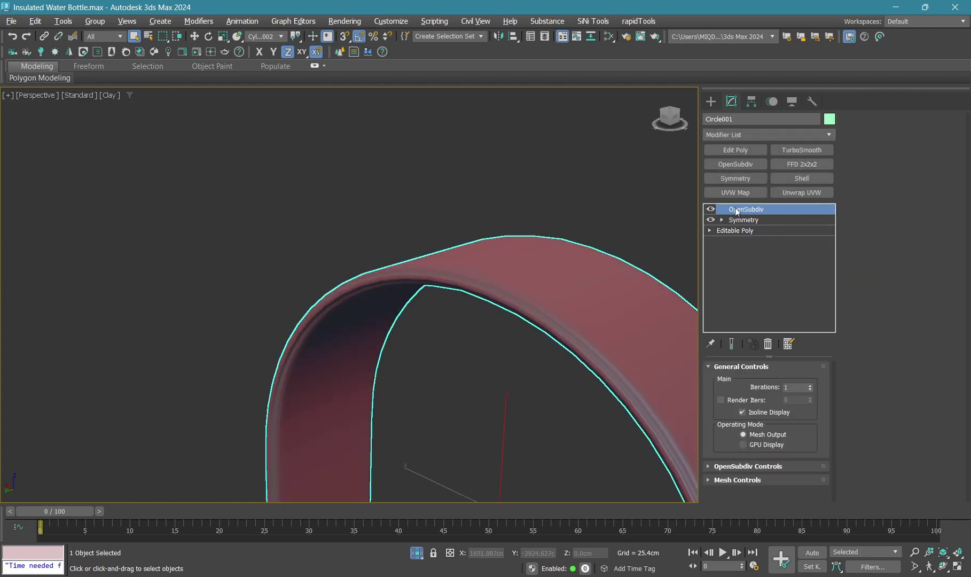
# Show edged faces and inspect the unsmoothed base mesh at the handle's arch corner
pyautogui.click(743, 220)
pyautogui.press('F4')
pyautogui.keyDown('alt'); pyautogui.moveTo(685, 248); pyautogui.dragTo(706, 404, button='middle'); pyautogui.keyUp('alt')
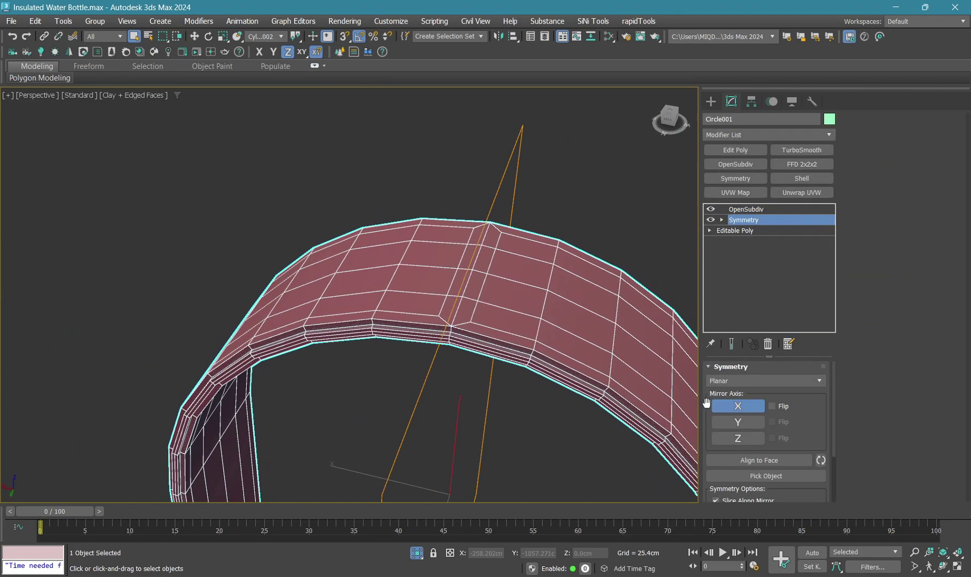
pyautogui.click(756, 229)
pyautogui.press('2')
pyautogui.press('w')
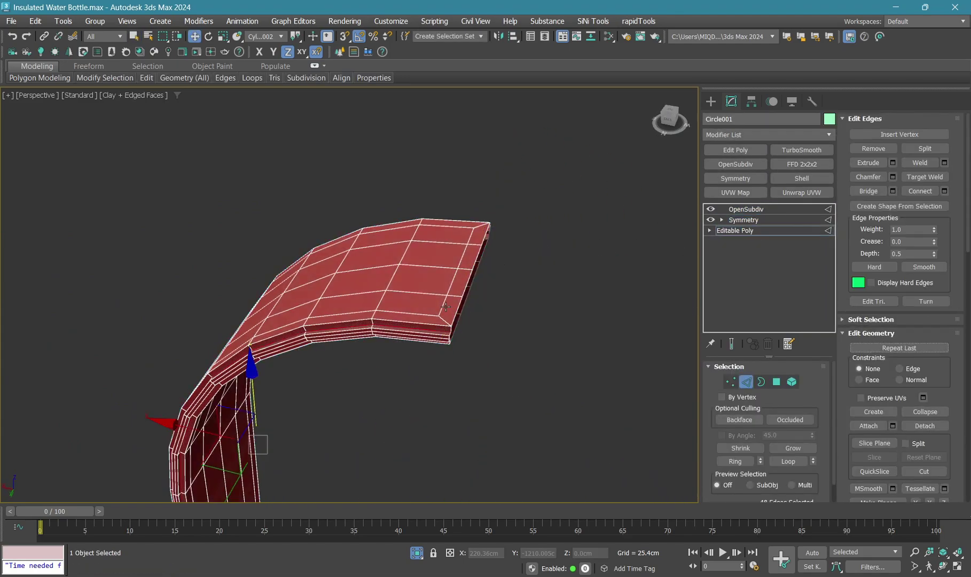
pyautogui.scroll(2, 449, 323)
pyautogui.press('1')
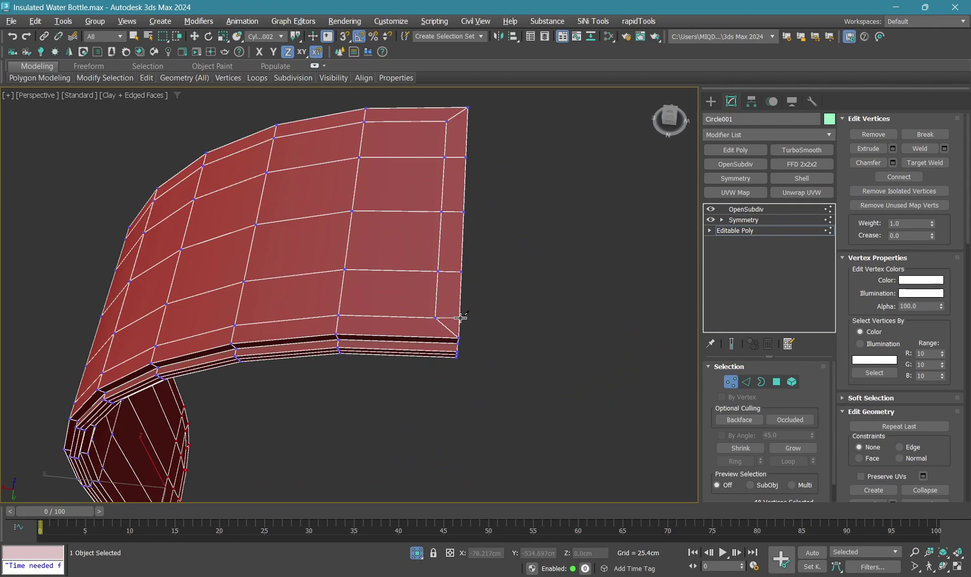
pyautogui.scroll(2, 448, 176)
pyautogui.scroll(1, 445, 191)
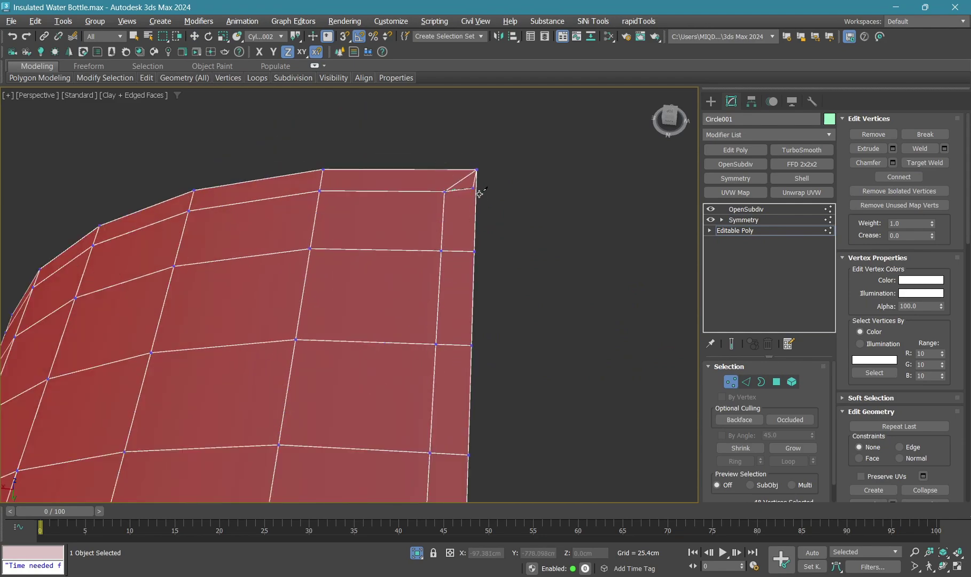
pyautogui.moveTo(479, 193)
pyautogui.keyDown('alt'); pyautogui.mouseDown(button='middle')
pyautogui.moveTo(514, 188)
pyautogui.moveTo(424, 272)
pyautogui.moveTo(398, 245)
pyautogui.mouseUp(button='middle'); pyautogui.keyUp('alt')
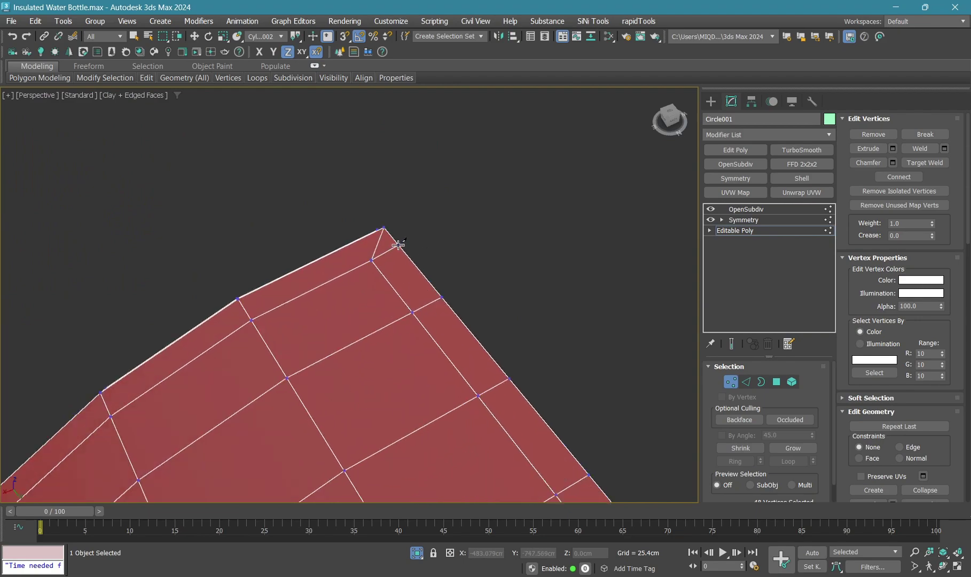
# Box-select the vertices along the handle's end edge in Circle001
pyautogui.press('2')
pyautogui.press('w')
pyautogui.scroll(-2, 382, 271)
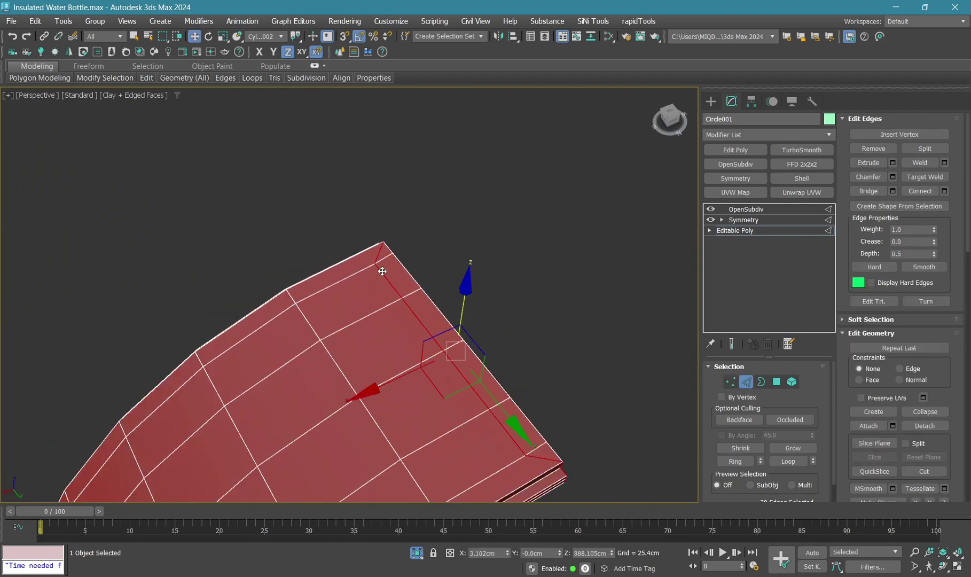
pyautogui.press('1')
pyautogui.scroll(-2, 382, 271)
pyautogui.moveTo(535, 201)
pyautogui.mouseDown()
pyautogui.moveTo(533, 239)
pyautogui.moveTo(437, 299)
pyautogui.mouseUp()
pyautogui.keyDown('alt'); pyautogui.moveTo(438, 299); pyautogui.dragTo(424, 285, button='middle'); pyautogui.keyUp('alt')
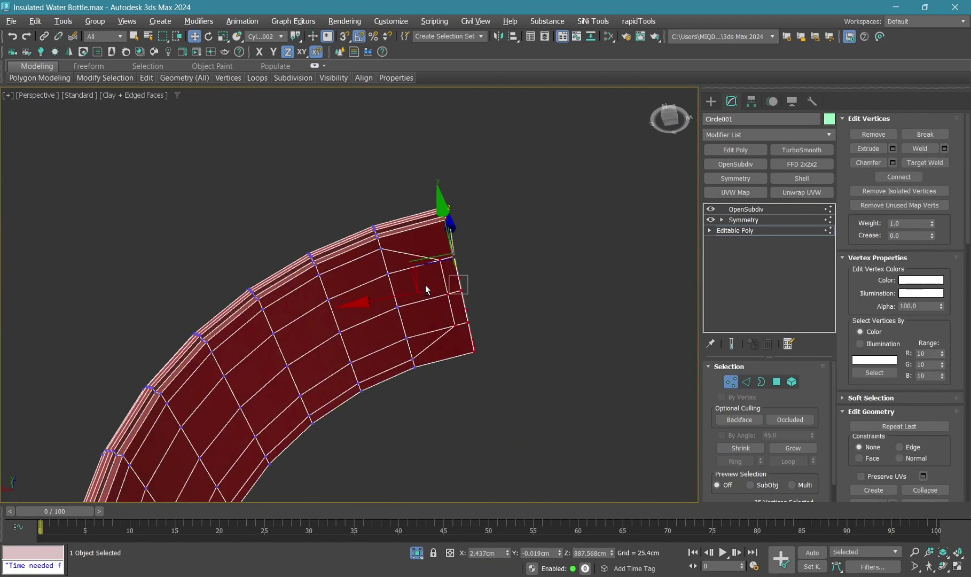
pyautogui.scroll(3, 447, 259)
pyautogui.keyDown('alt'); pyautogui.moveTo(441, 212); pyautogui.dragTo(456, 241, button='middle'); pyautogui.keyUp('alt')
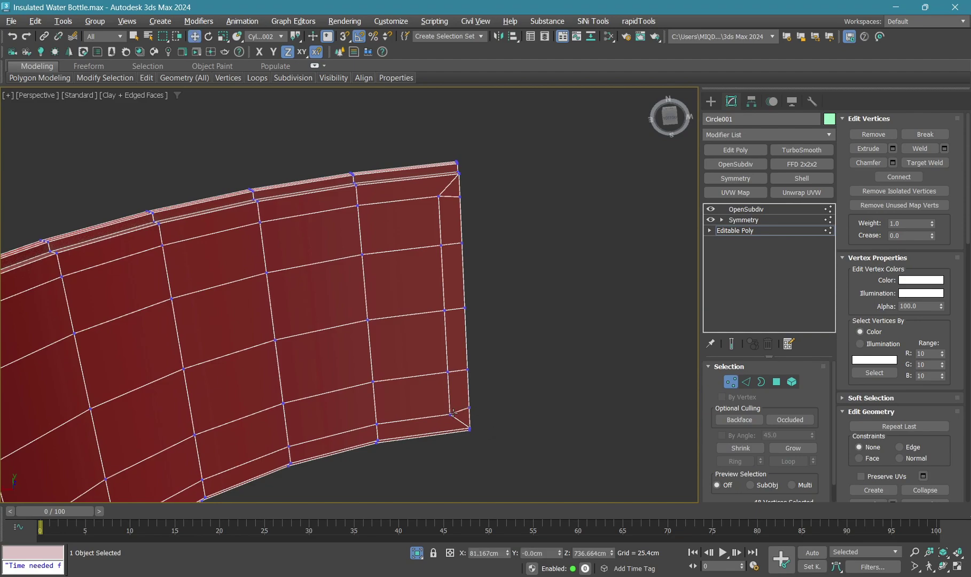
# Refine the handle's end edge and vertices so the arch ends cleanly, then leave sub-object editing
pyautogui.press('2')
pyautogui.click(455, 418)
pyautogui.press('1')
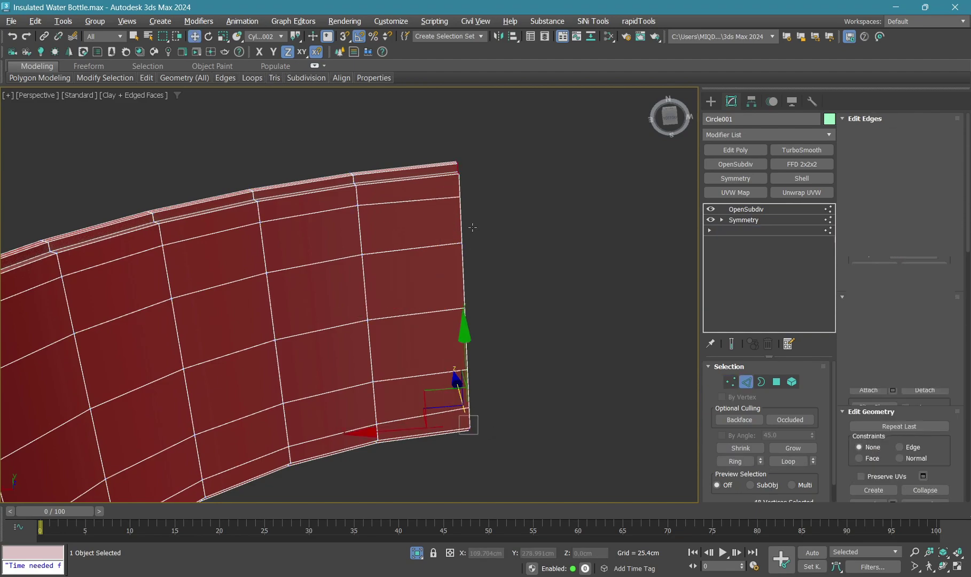
pyautogui.moveTo(459, 195)
pyautogui.keyDown('alt'); pyautogui.mouseDown(button='middle')
pyautogui.moveTo(475, 308)
pyautogui.moveTo(458, 299)
pyautogui.mouseUp(button='middle'); pyautogui.keyUp('alt')
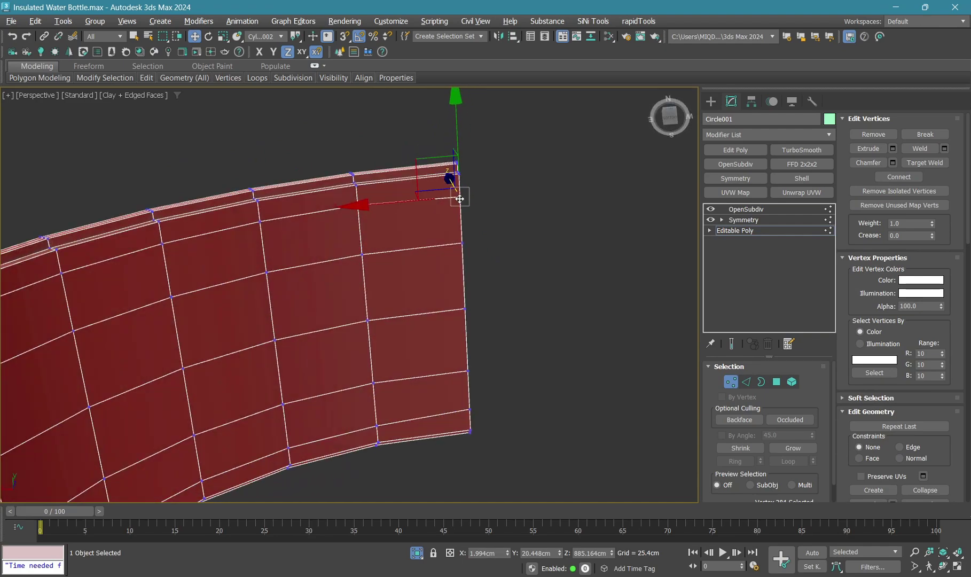
pyautogui.press('1')
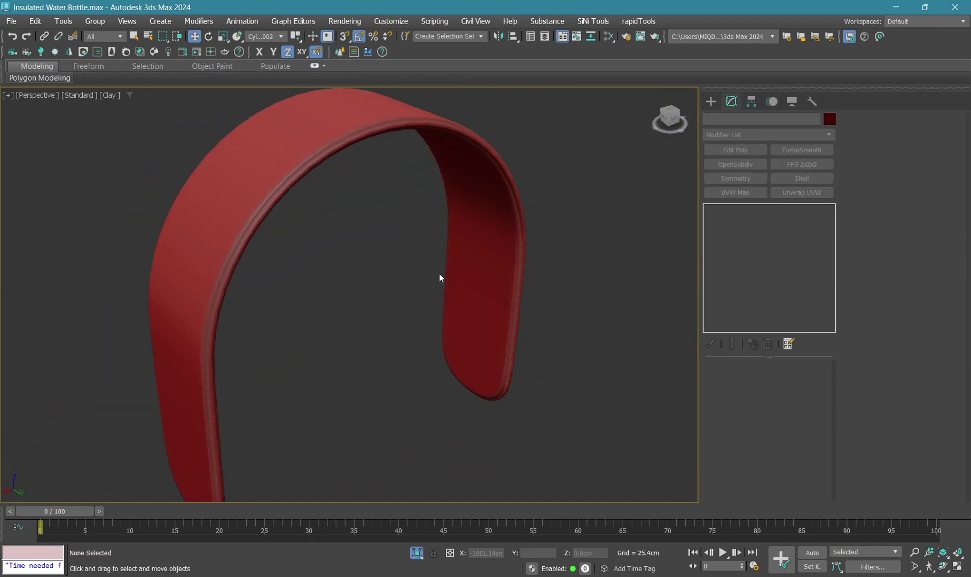
# Select the handle, hinge caps and lid tab, excluding the body band, and link them to the lid
pyautogui.scroll(4, 372, 225)
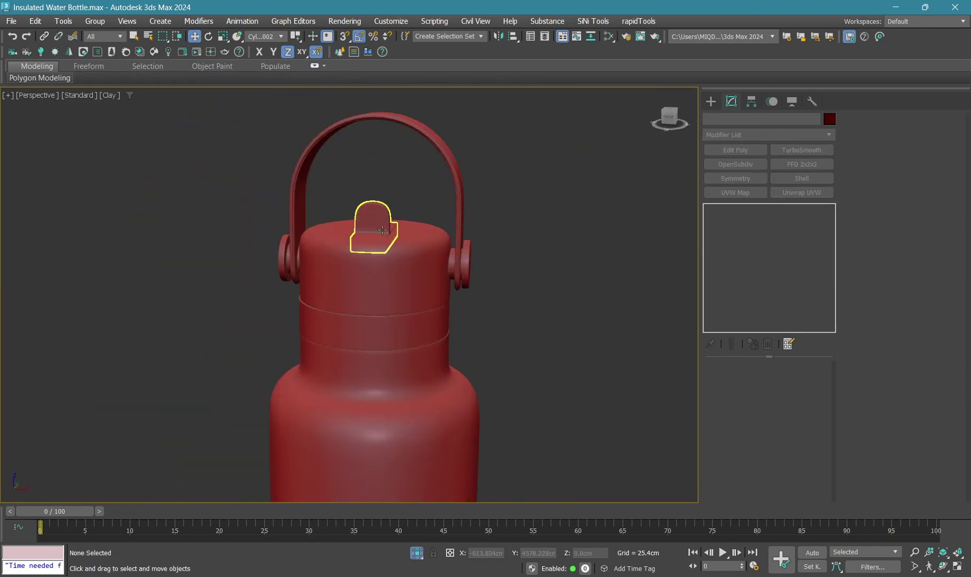
pyautogui.scroll(1, 349, 240)
pyautogui.scroll(2, 344, 250)
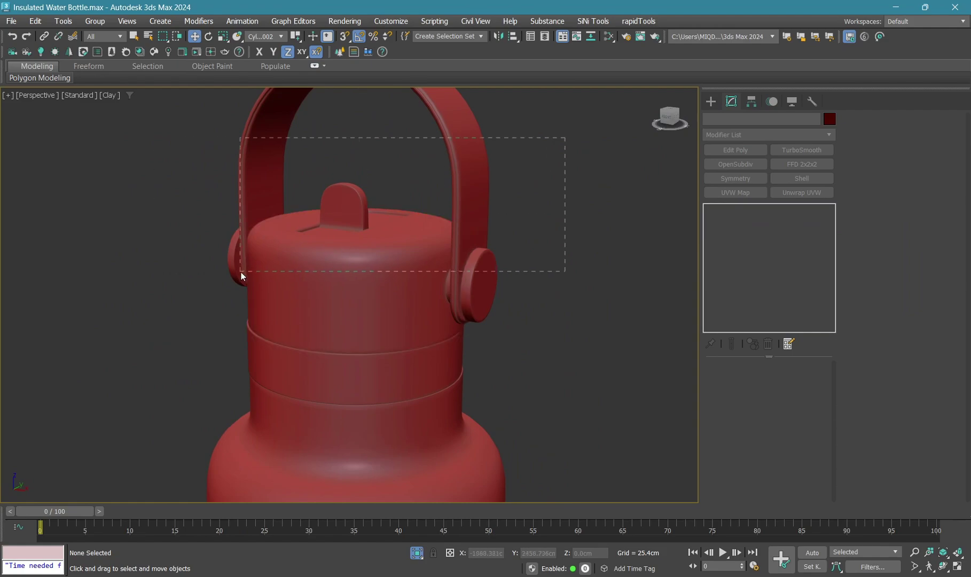
pyautogui.moveTo(241, 271); pyautogui.dragTo(241, 271)
pyautogui.scroll(-2, 341, 204)
pyautogui.keyDown('alt'); pyautogui.click(381, 381); pyautogui.keyUp('alt')
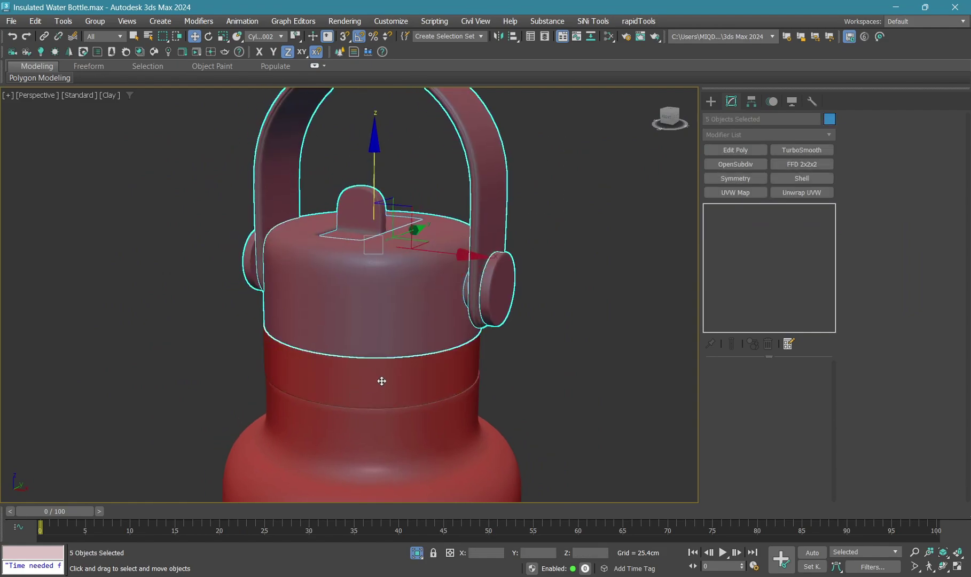
pyautogui.keyDown('alt'); pyautogui.moveTo(381, 381); pyautogui.dragTo(344, 346, button='middle'); pyautogui.keyUp('alt')
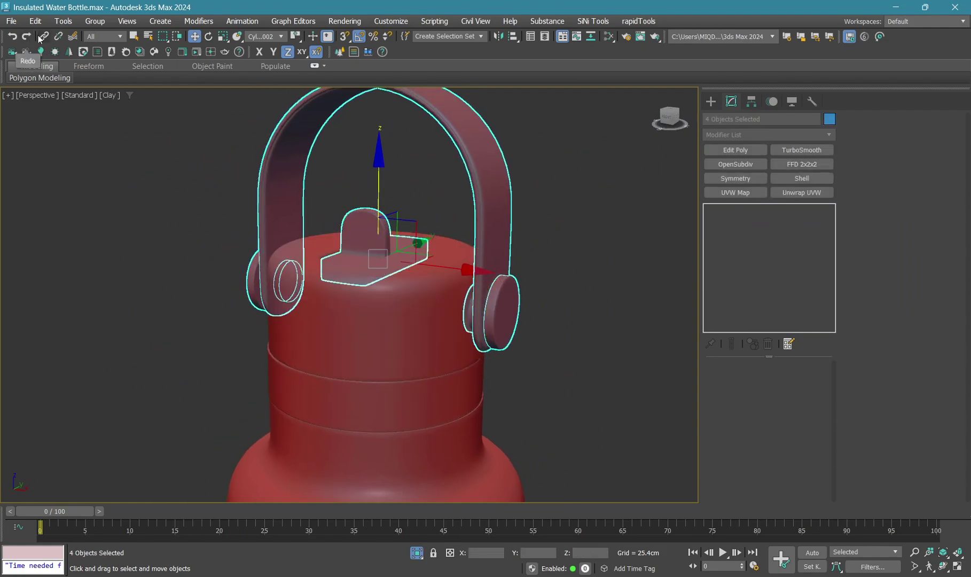
pyautogui.moveTo(312, 312); pyautogui.dragTo(313, 312)
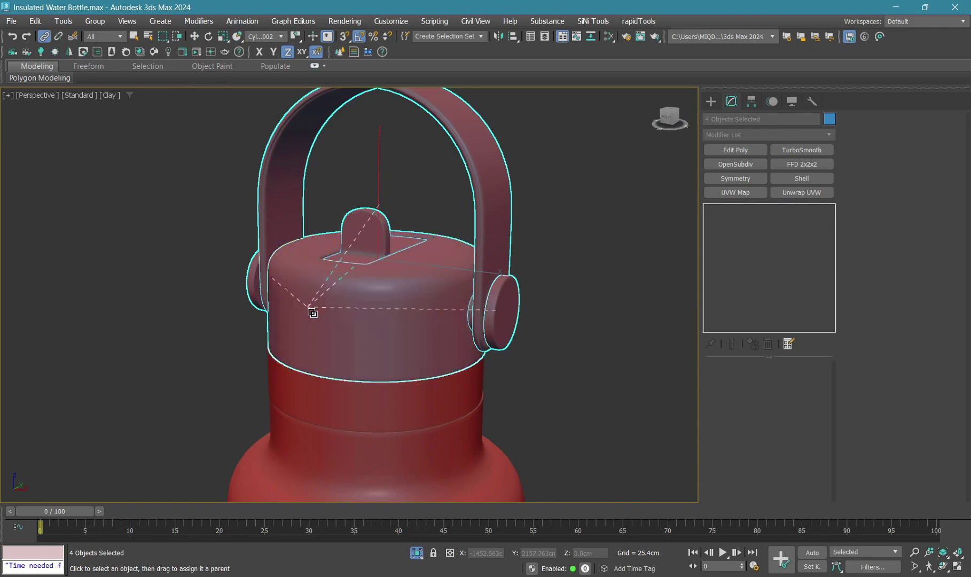
# Test-lift the lid to confirm the linked parts follow, undo it, and frame the bottle
pyautogui.press('w')
pyautogui.click(393, 291)
pyautogui.scroll(-2, 384, 208)
pyautogui.moveTo(384, 208); pyautogui.dragTo(384, 140)
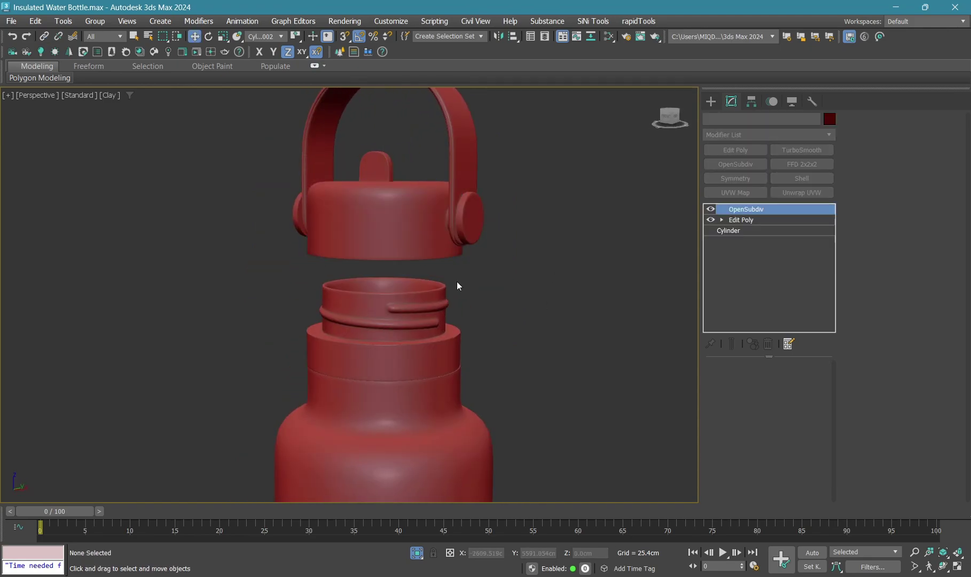
pyautogui.hotkey('ctrl', 'z')
pyautogui.click(547, 271)
pyautogui.press('z')
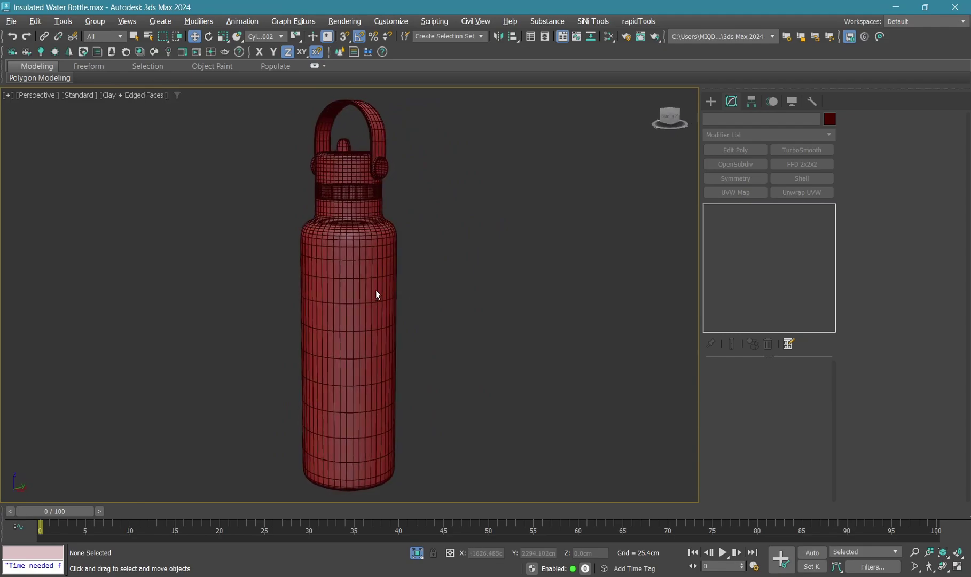